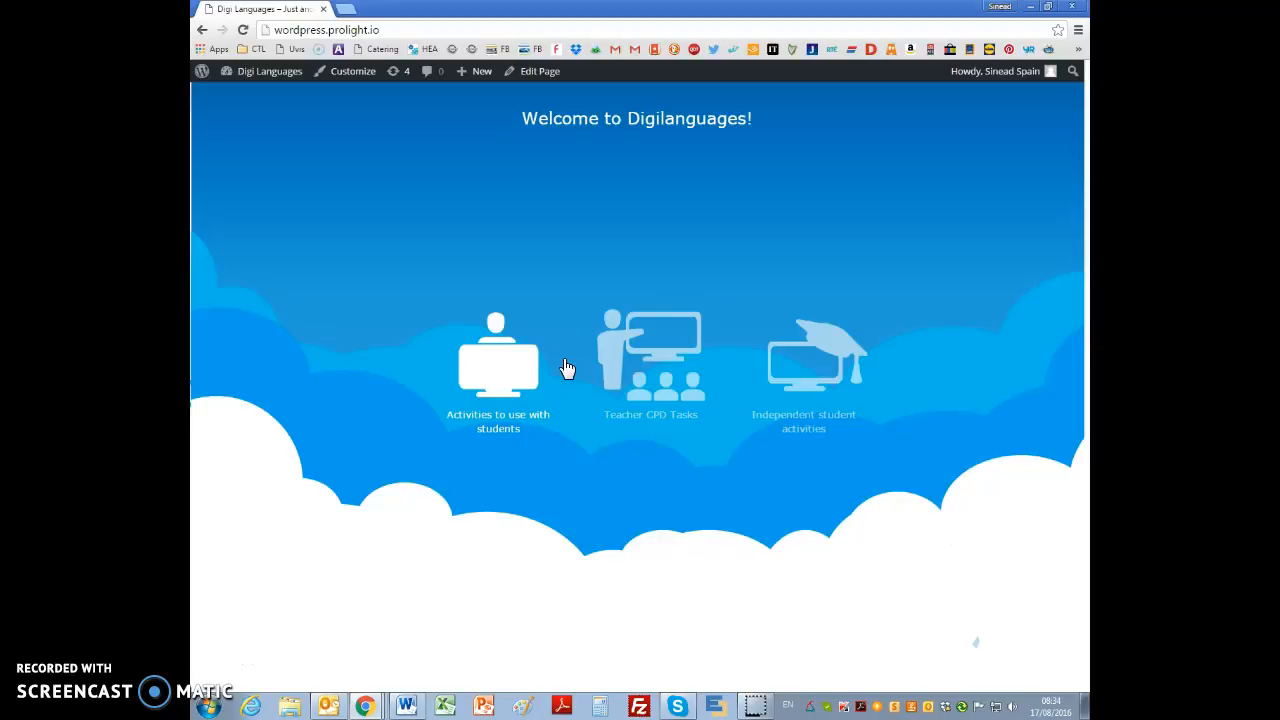
Step: Open the "Search it!" activity from the Information category of Digital Literacies, within the activities to use with students
click(498, 384)
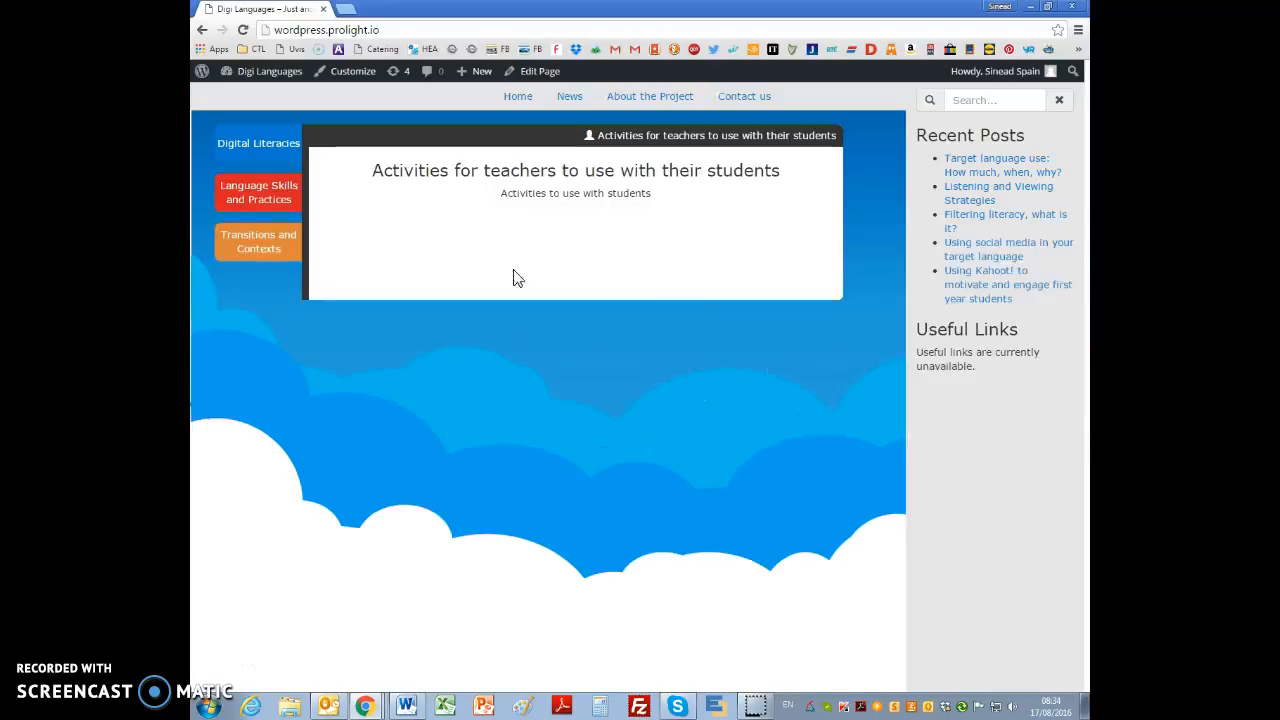
click(245, 150)
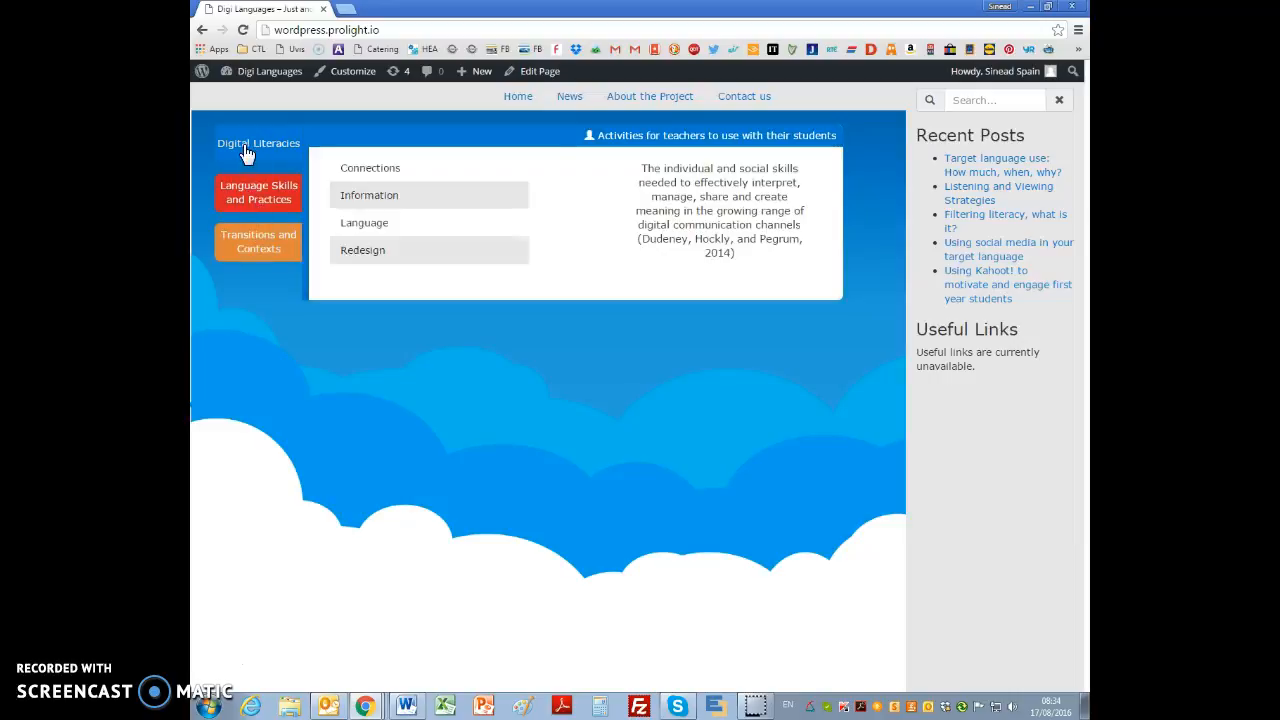
click(361, 174)
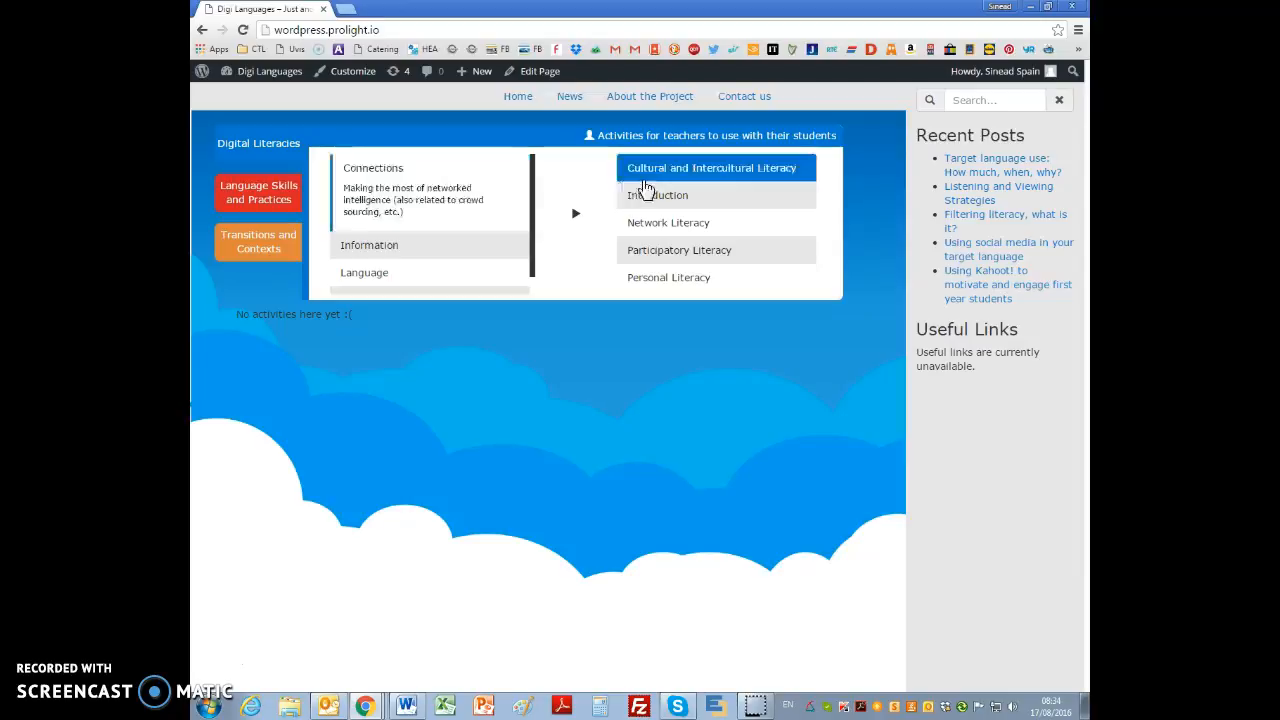
click(395, 247)
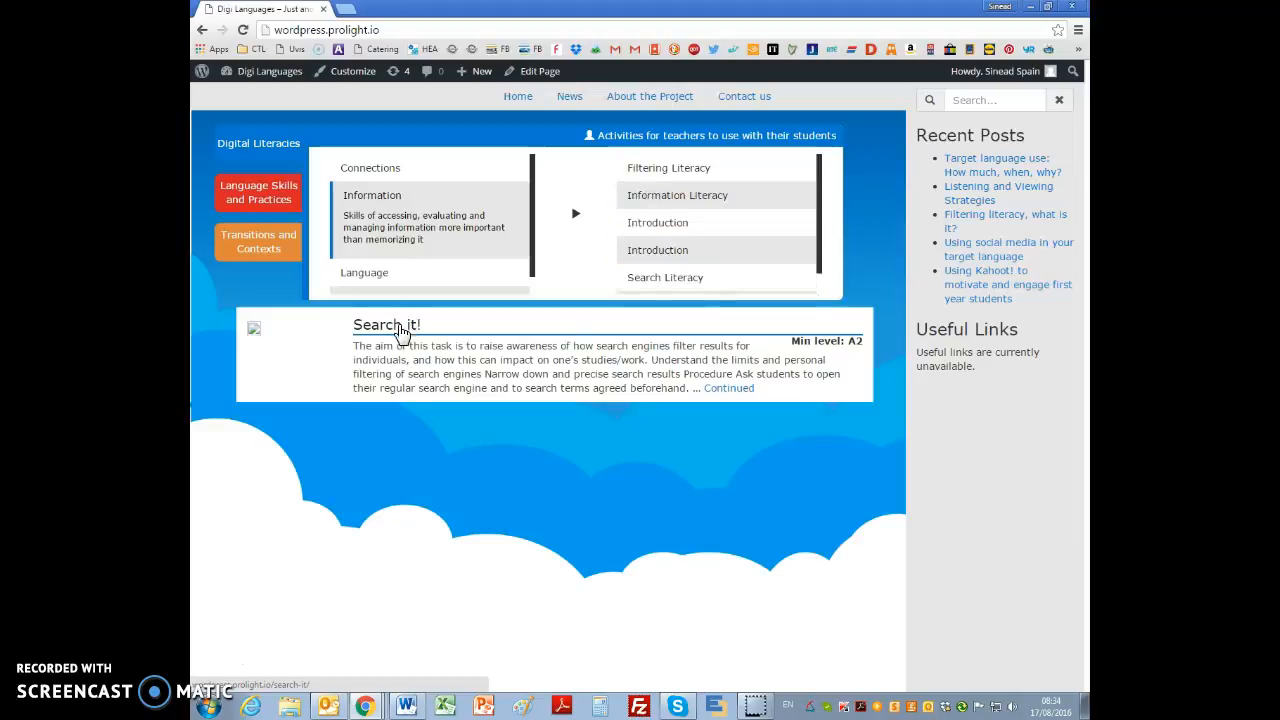
click(400, 330)
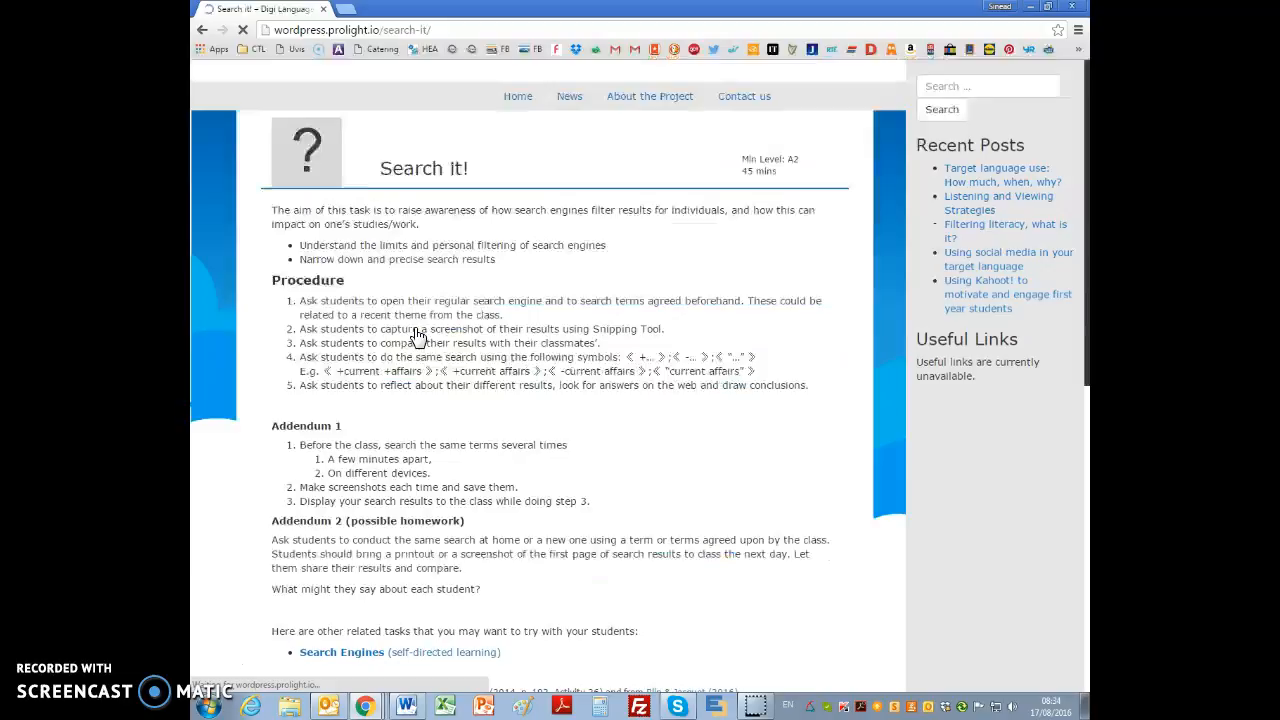
Step: Review the "Search it!" activity page, including its French teacher notes and the problem report form at its end
scroll(420, 338, down, 4)
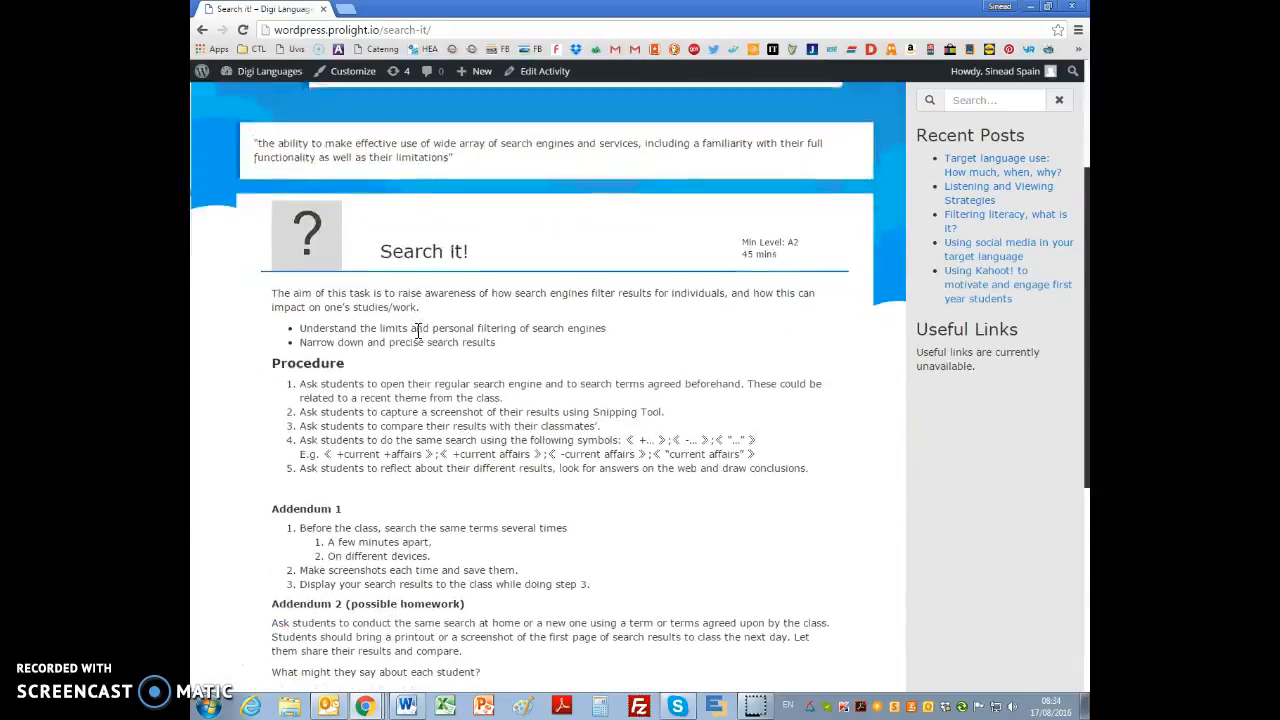
scroll(418, 332, up, 1)
scroll(418, 332, down, 3)
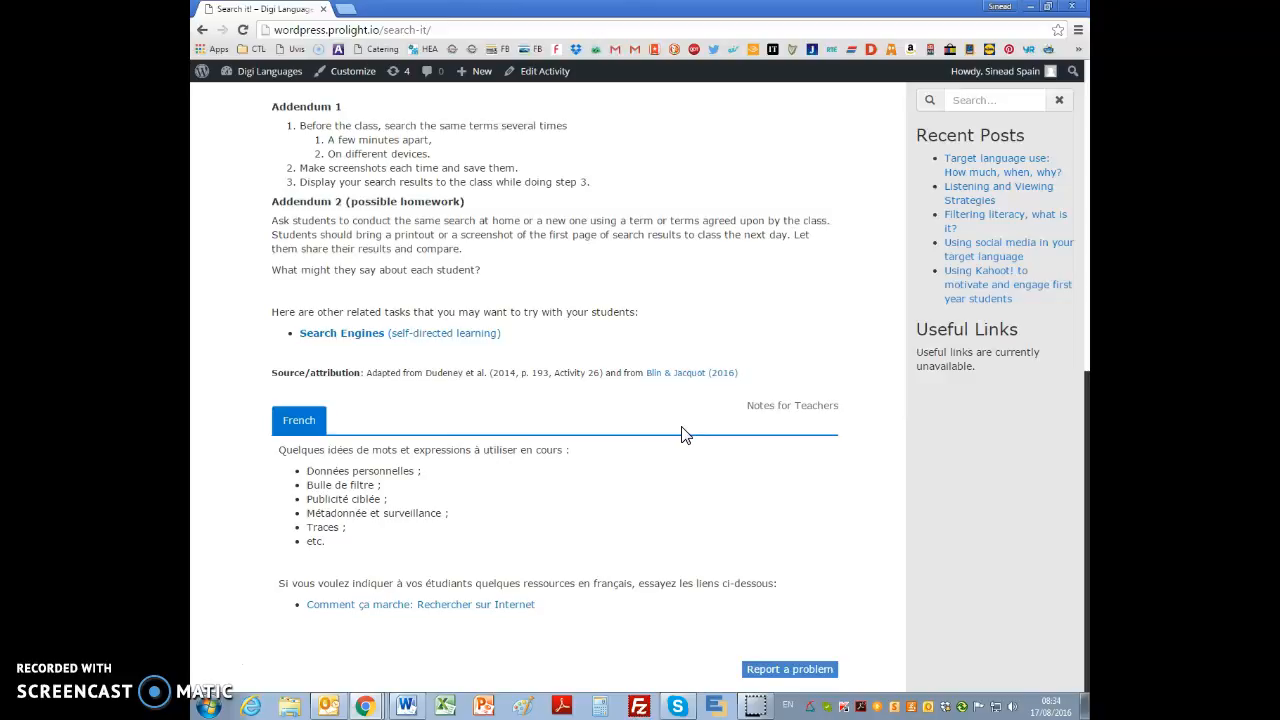
click(800, 669)
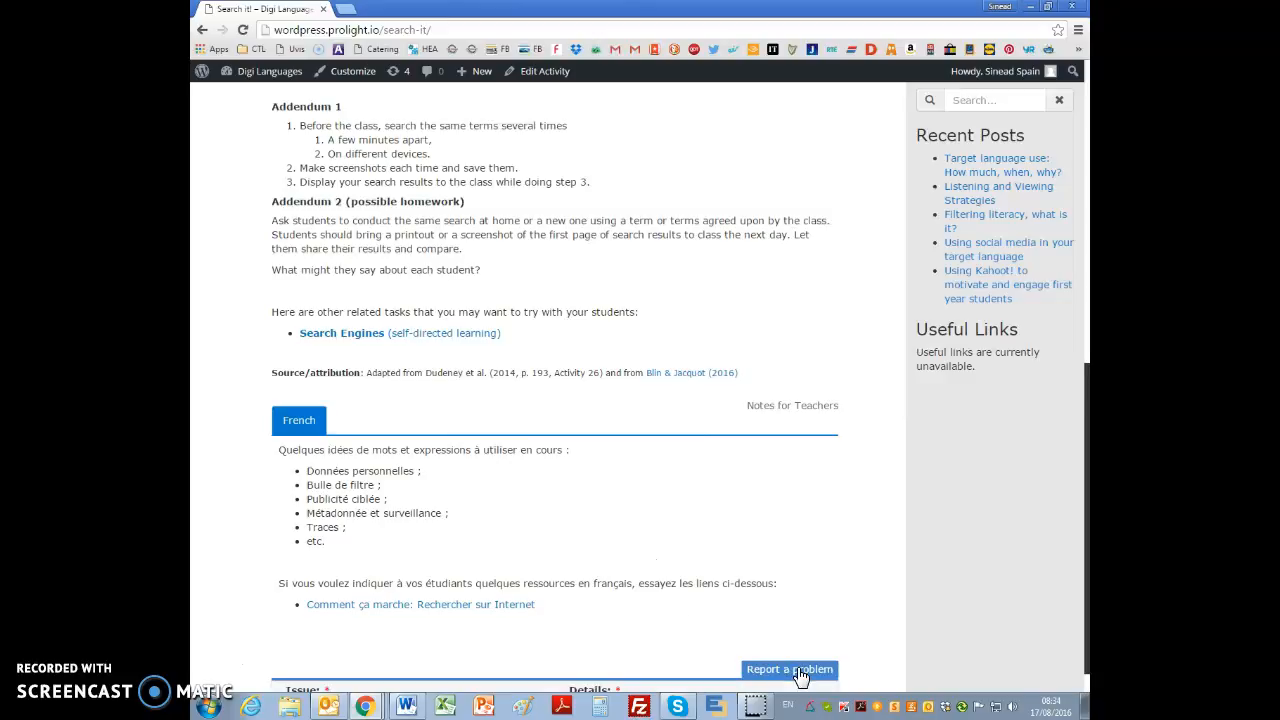
scroll(812, 640, down, 2)
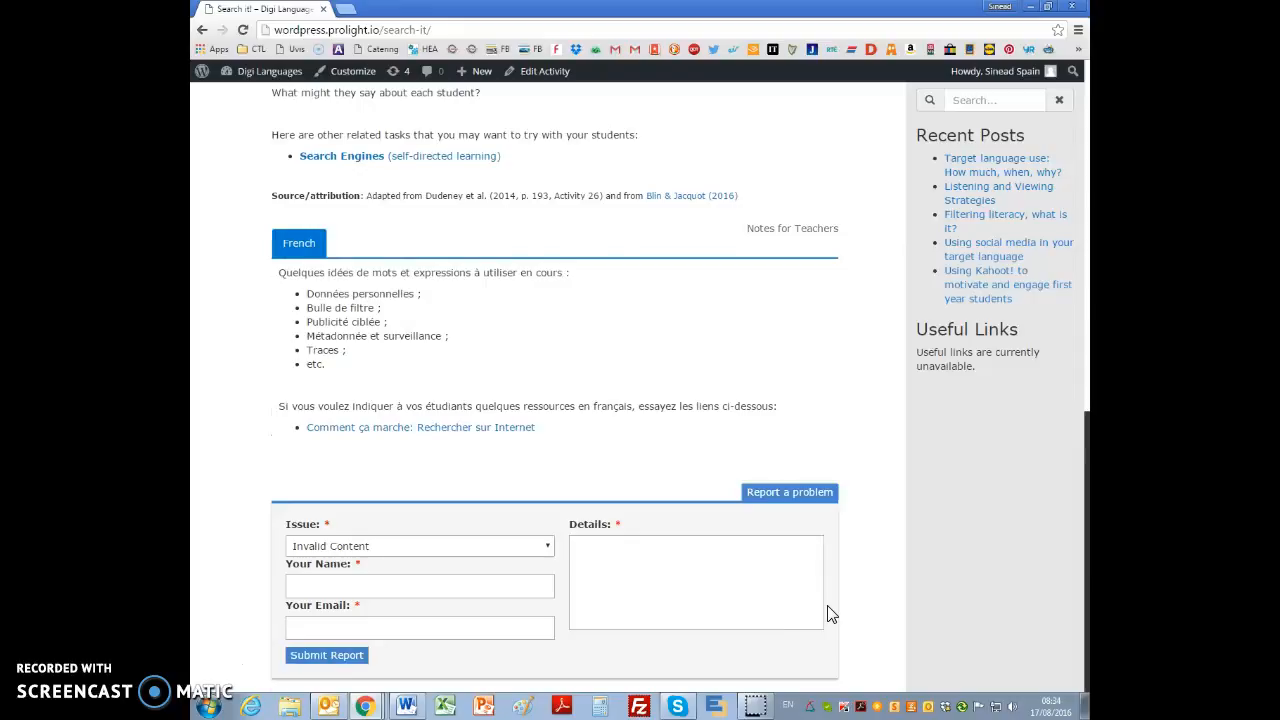
scroll(827, 614, up, 9)
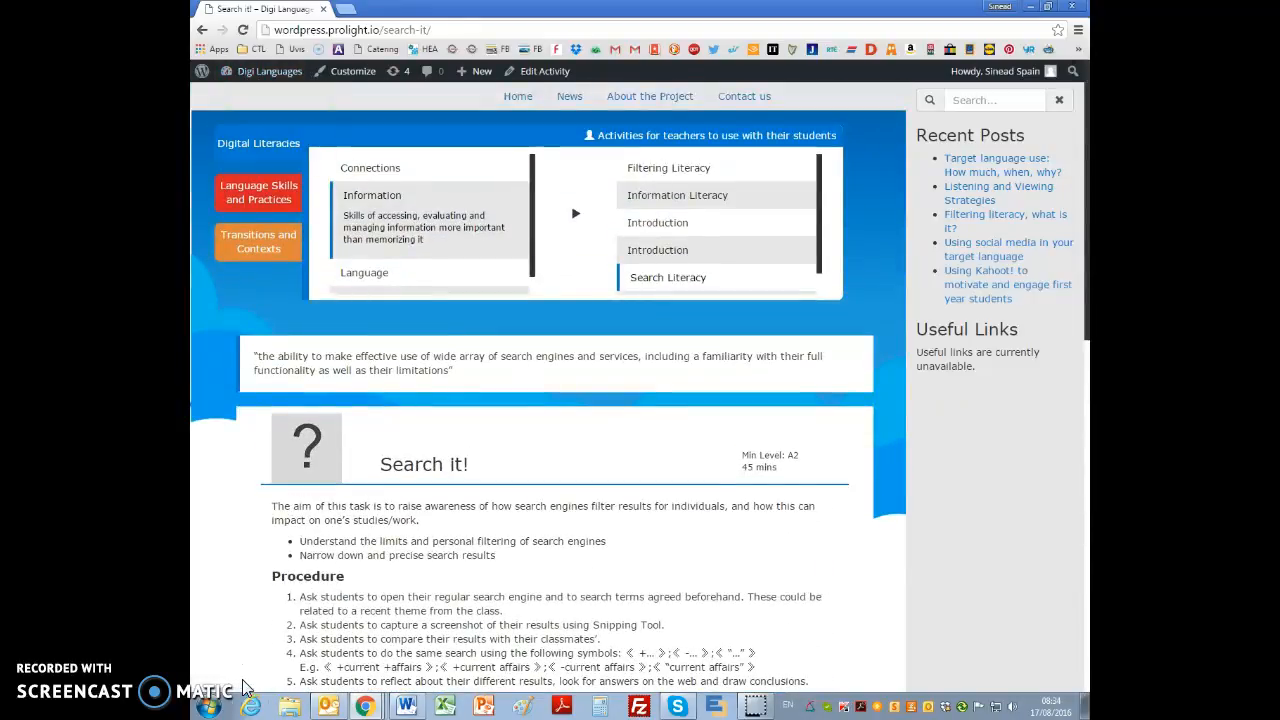
Step: Open the Activities list in the site's admin dashboard and sort it by ID in ascending order
click(258, 78)
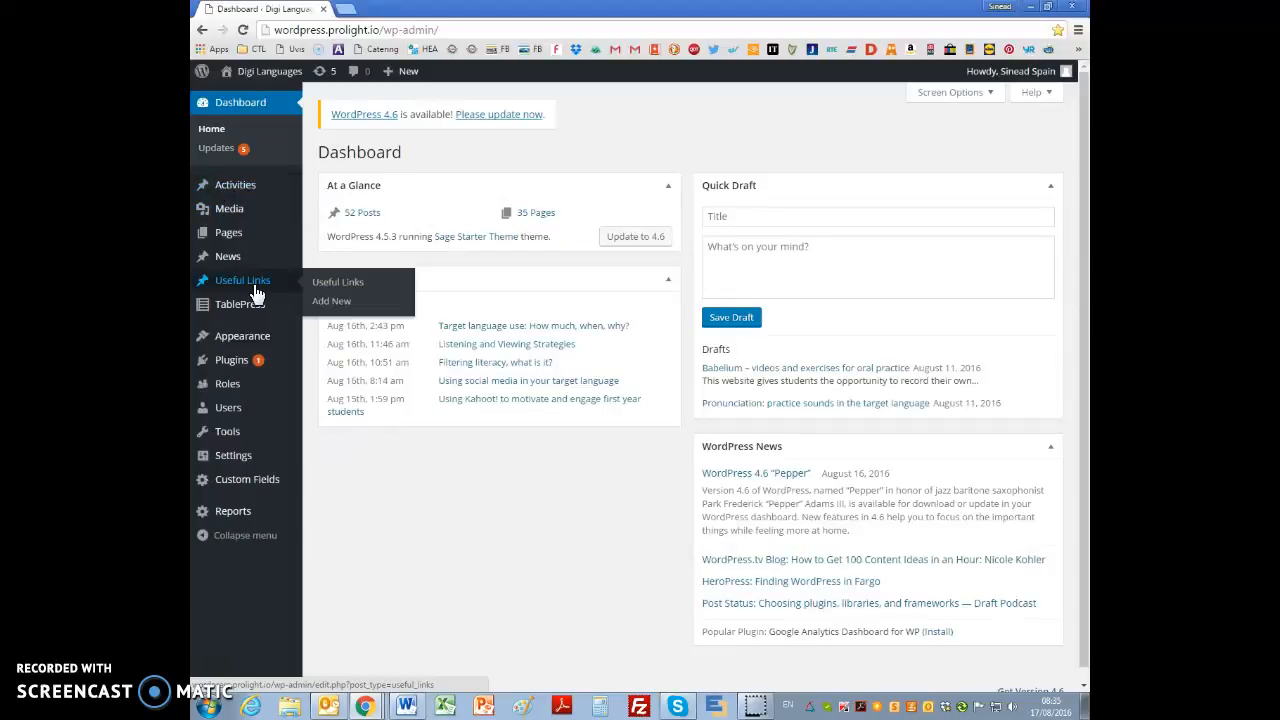
mouse_move(248, 318)
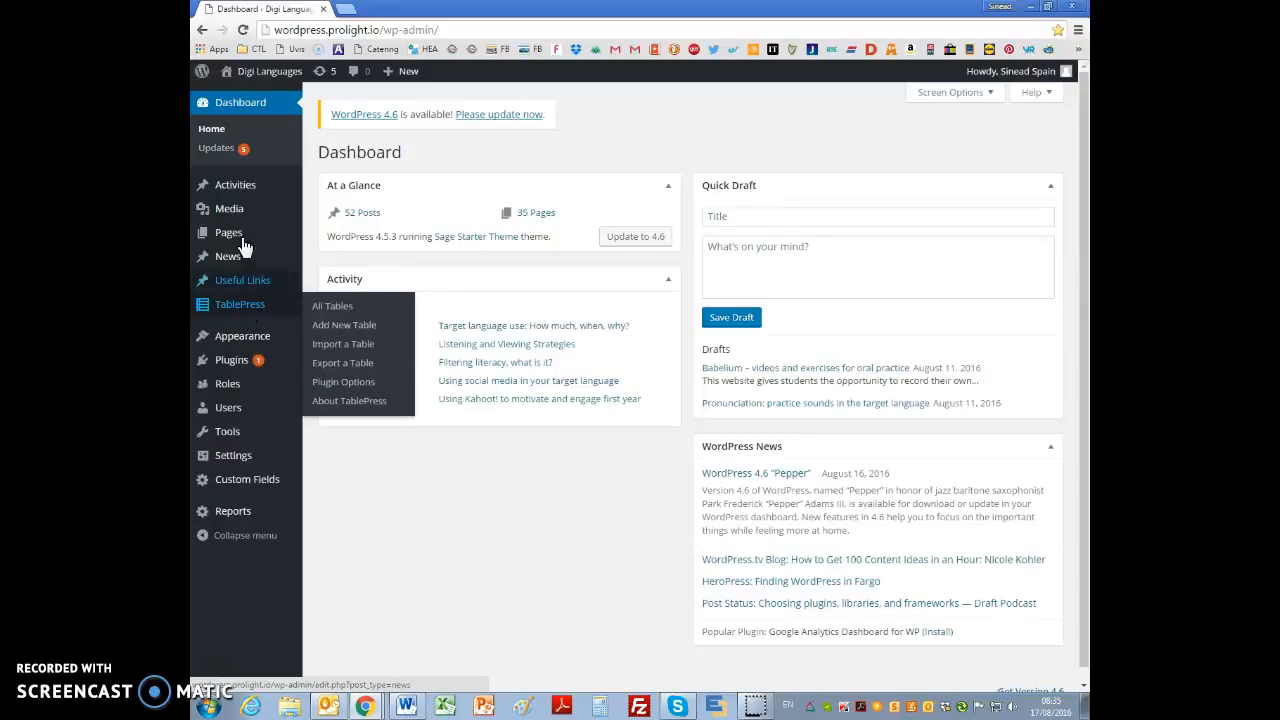
mouse_move(231, 243)
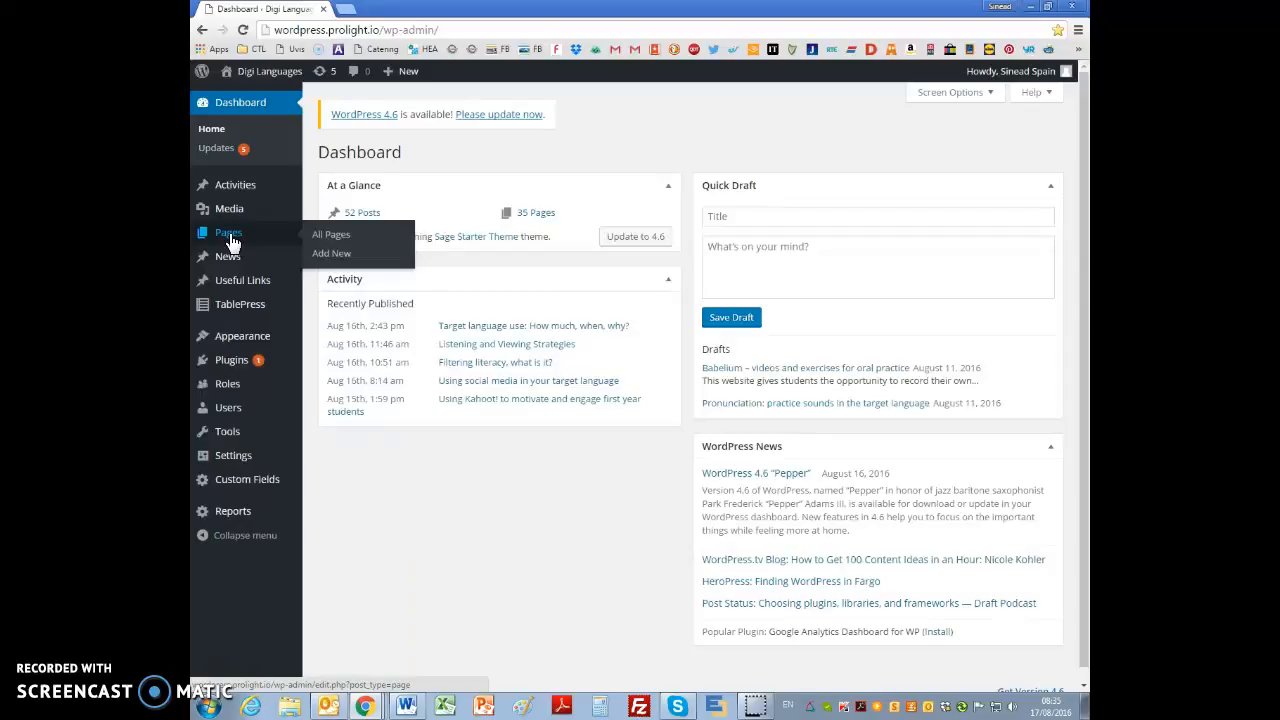
click(246, 190)
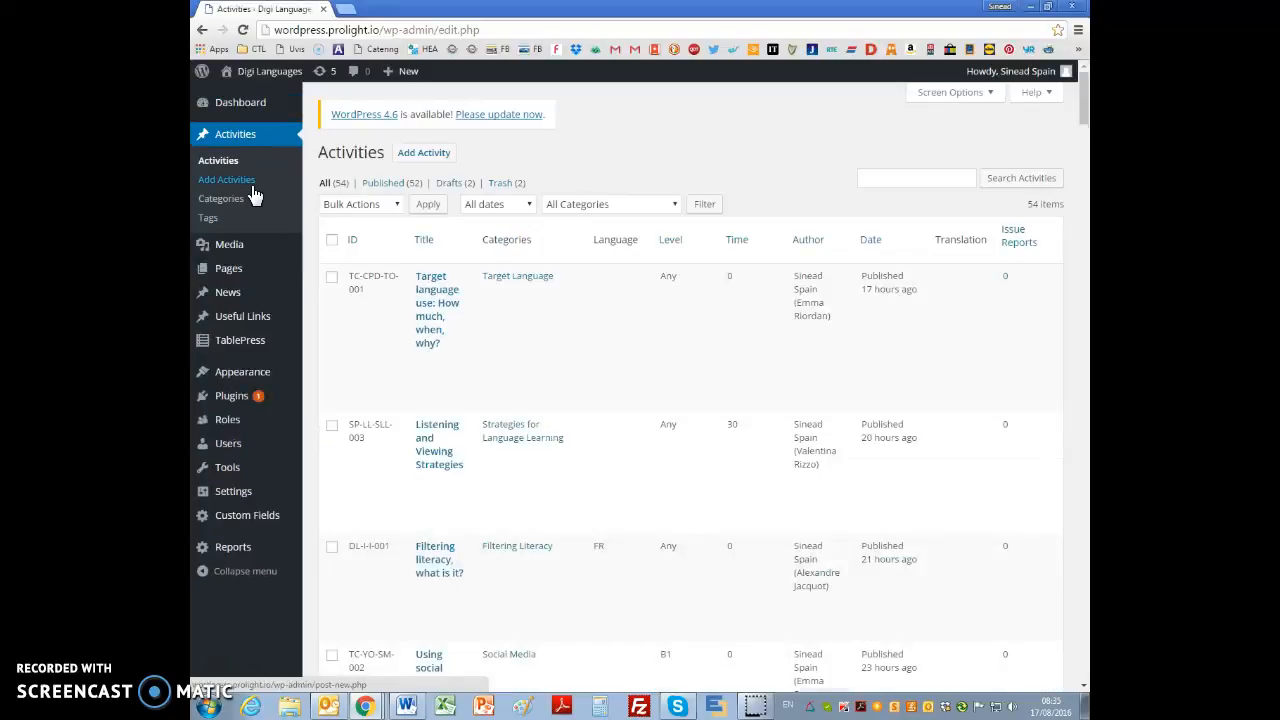
click(355, 245)
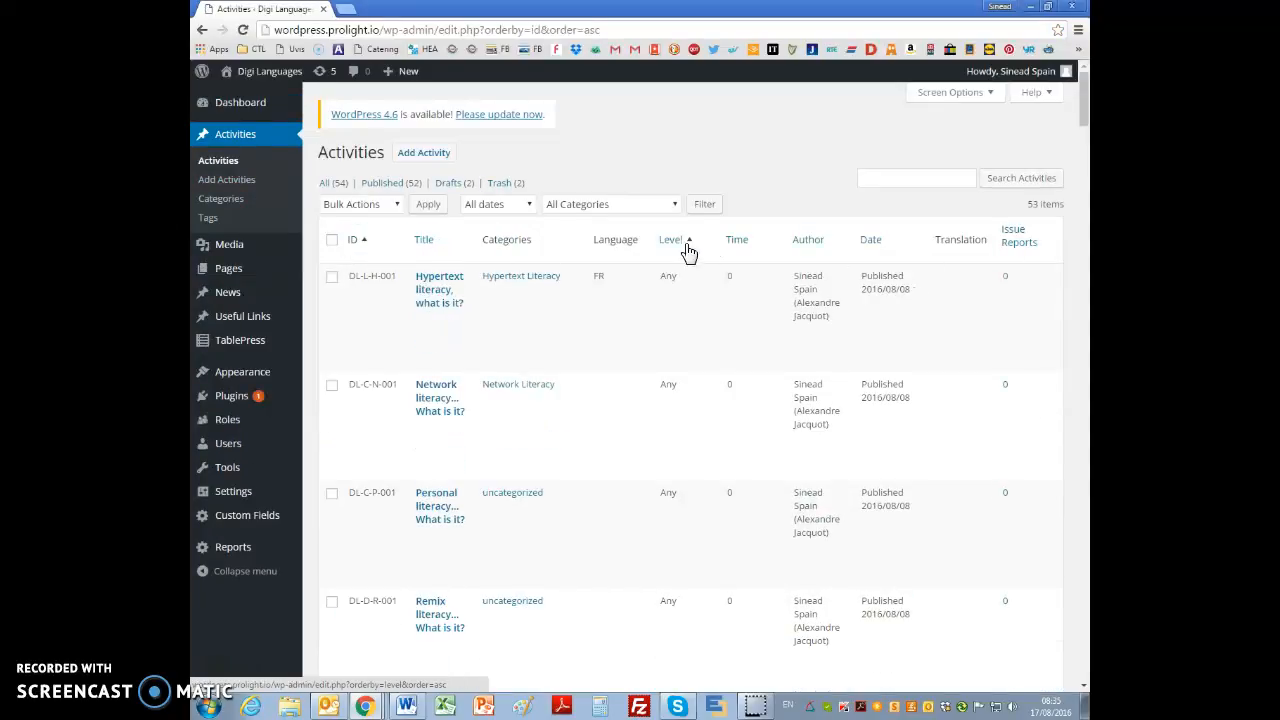
Step: Filter the activities list by the category "Activities for teachers to use with their students"
click(671, 206)
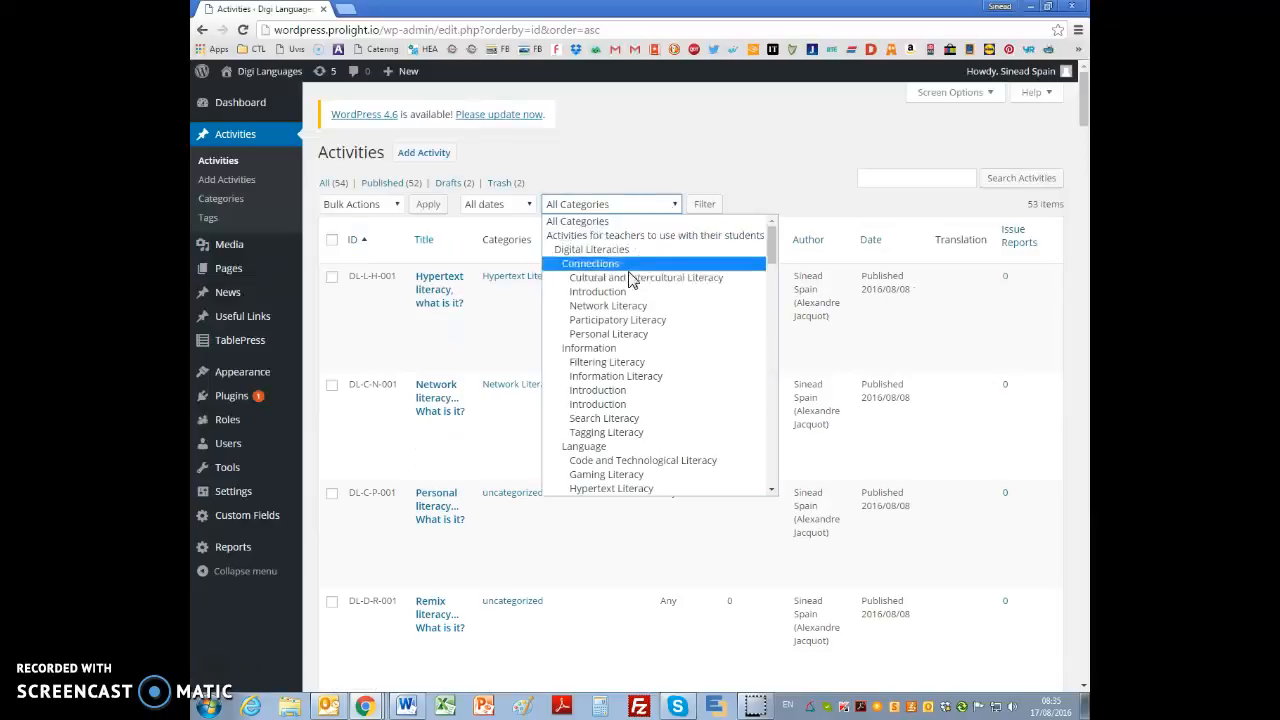
click(608, 238)
click(702, 206)
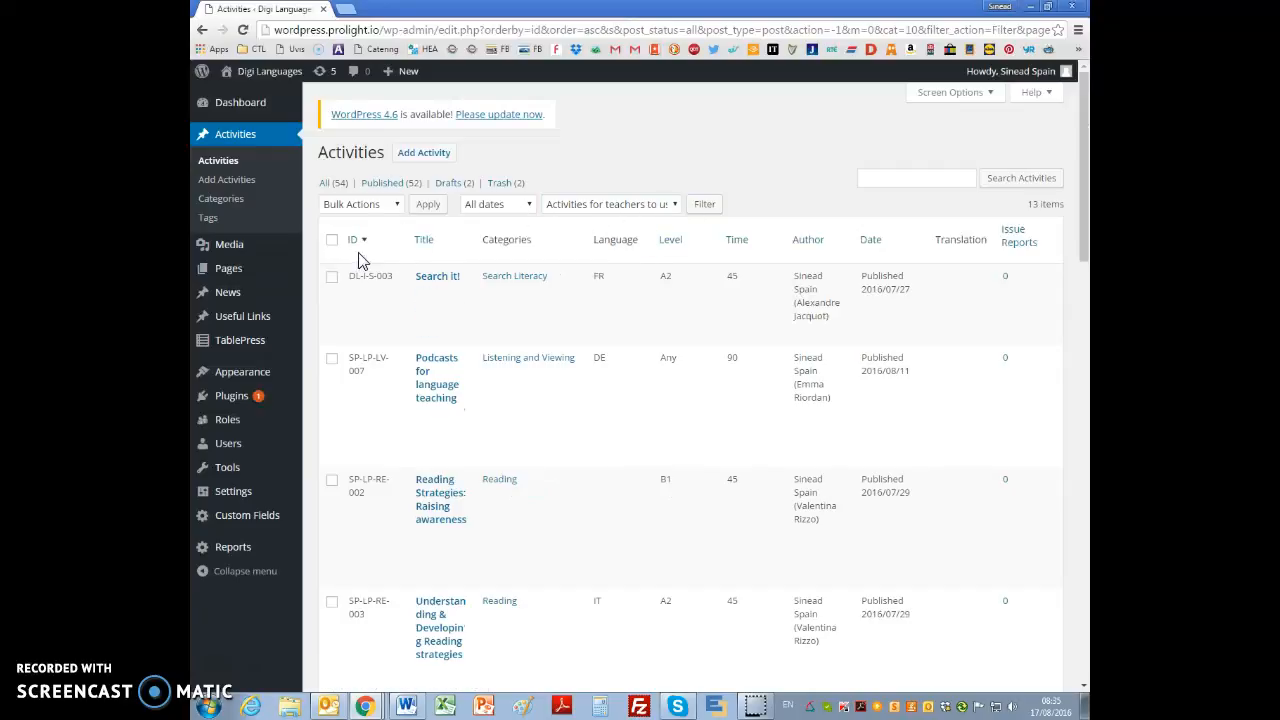
Step: Reset the activities list filter to All Categories
click(674, 213)
click(599, 218)
click(704, 206)
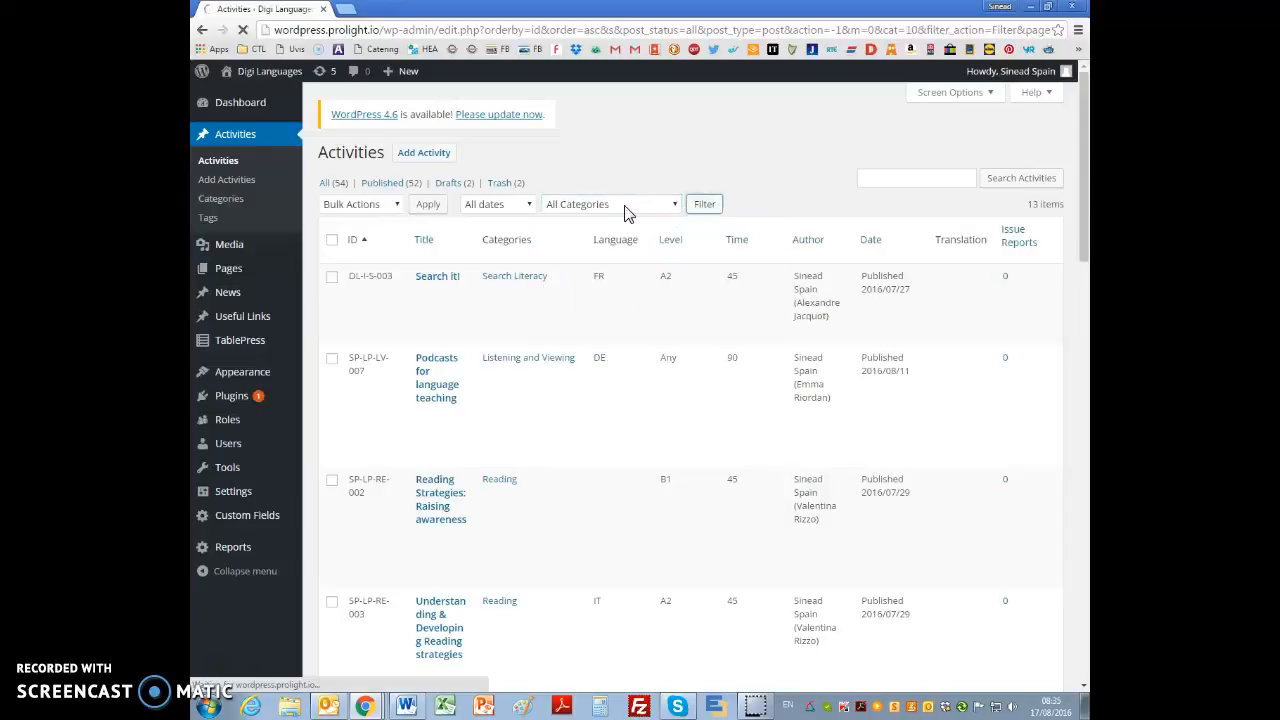
Step: View the Task Descriptor Log spreadsheet in Google Sheets and the DigiLanguages folder in Google Drive
mouse_move(363, 707)
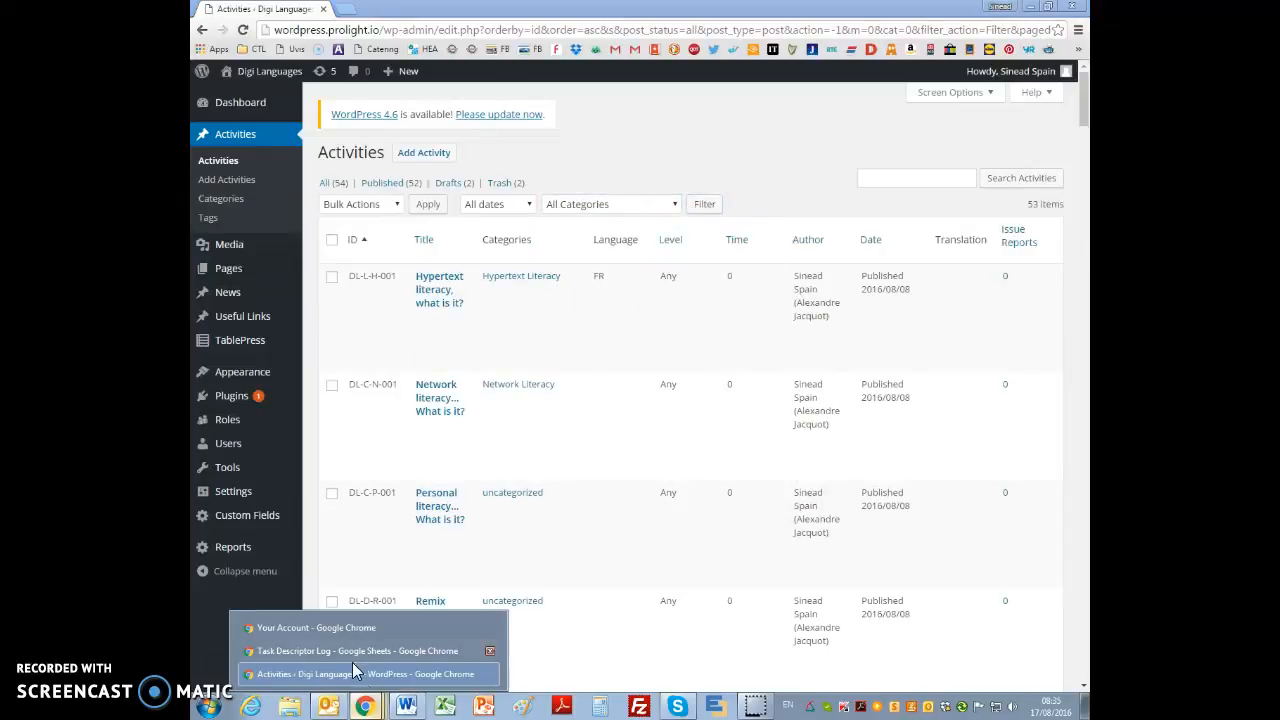
click(328, 648)
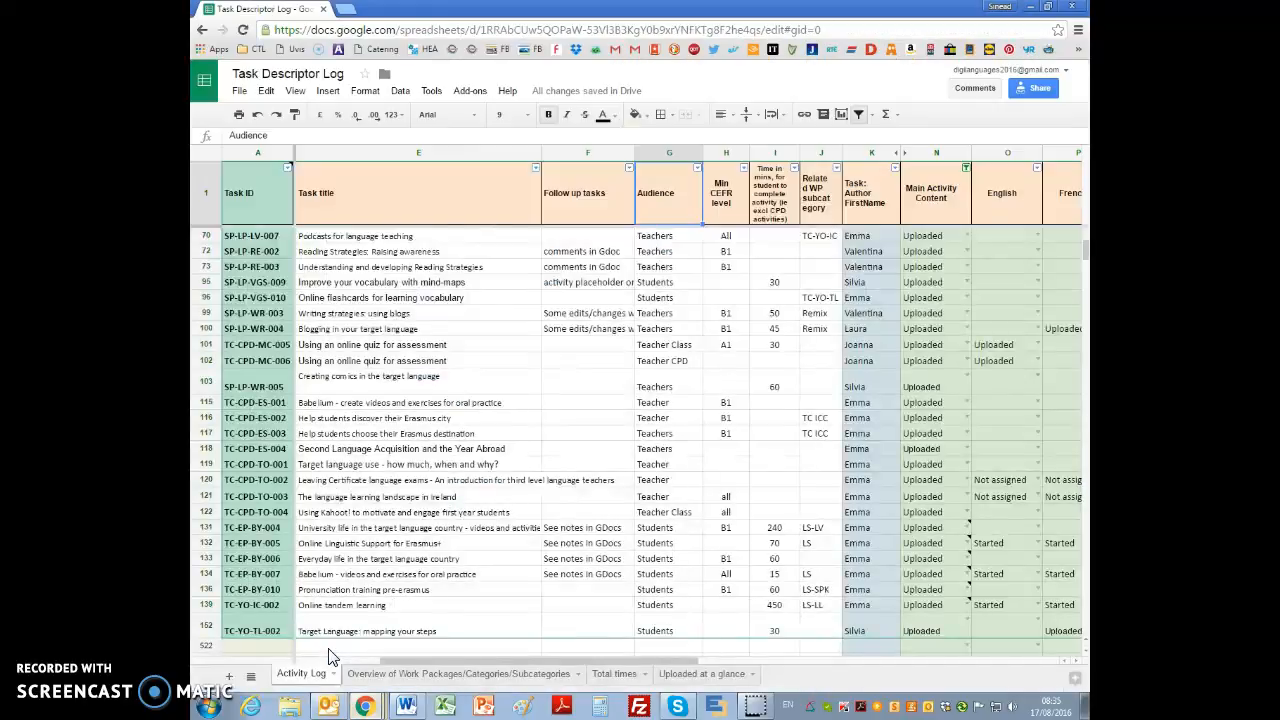
mouse_move(368, 707)
click(340, 633)
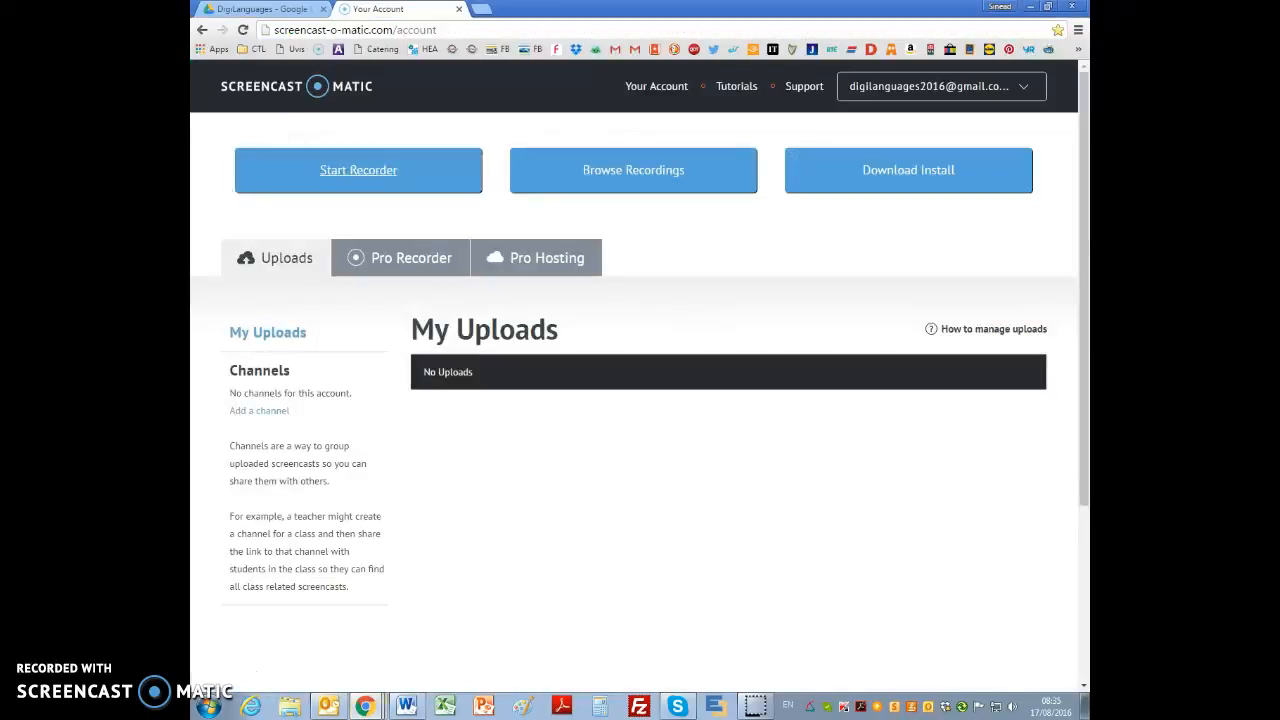
click(229, 12)
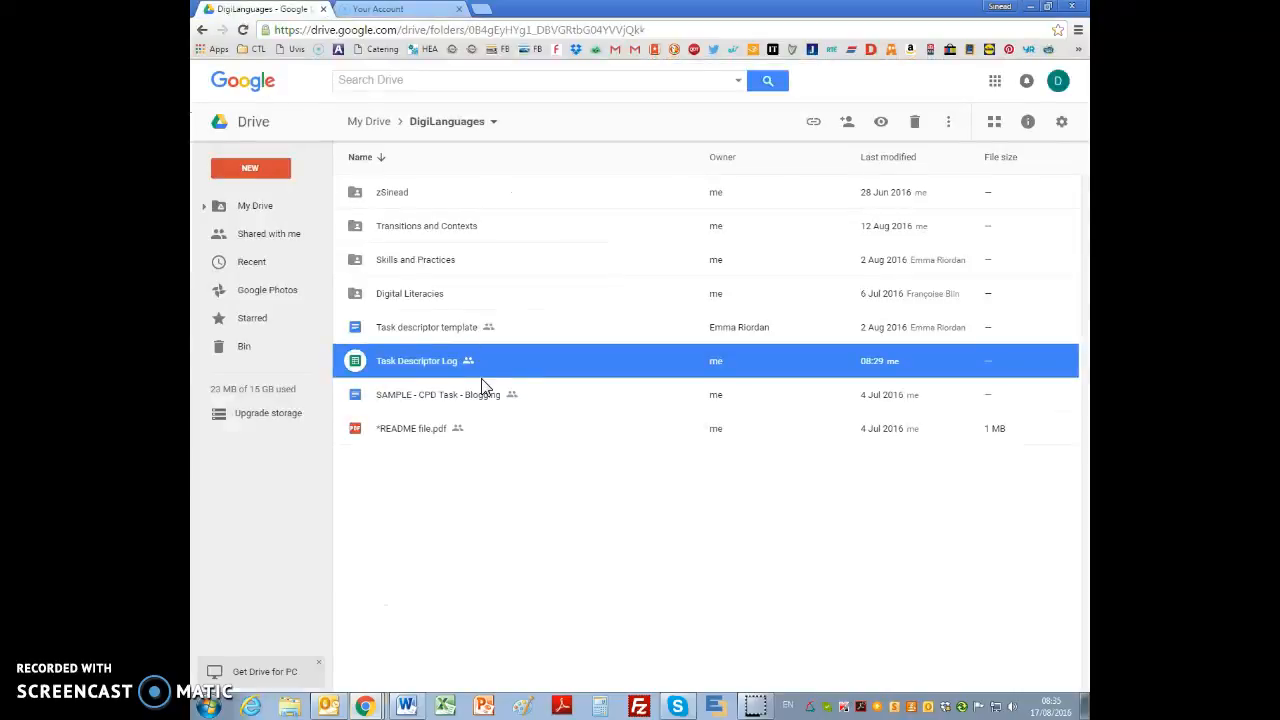
Step: Switch to the Task Descriptor Log in Google Sheets, apply the "Ready to Upload (SS)" filter view and select task ID DL-I-F-001
mouse_move(378, 708)
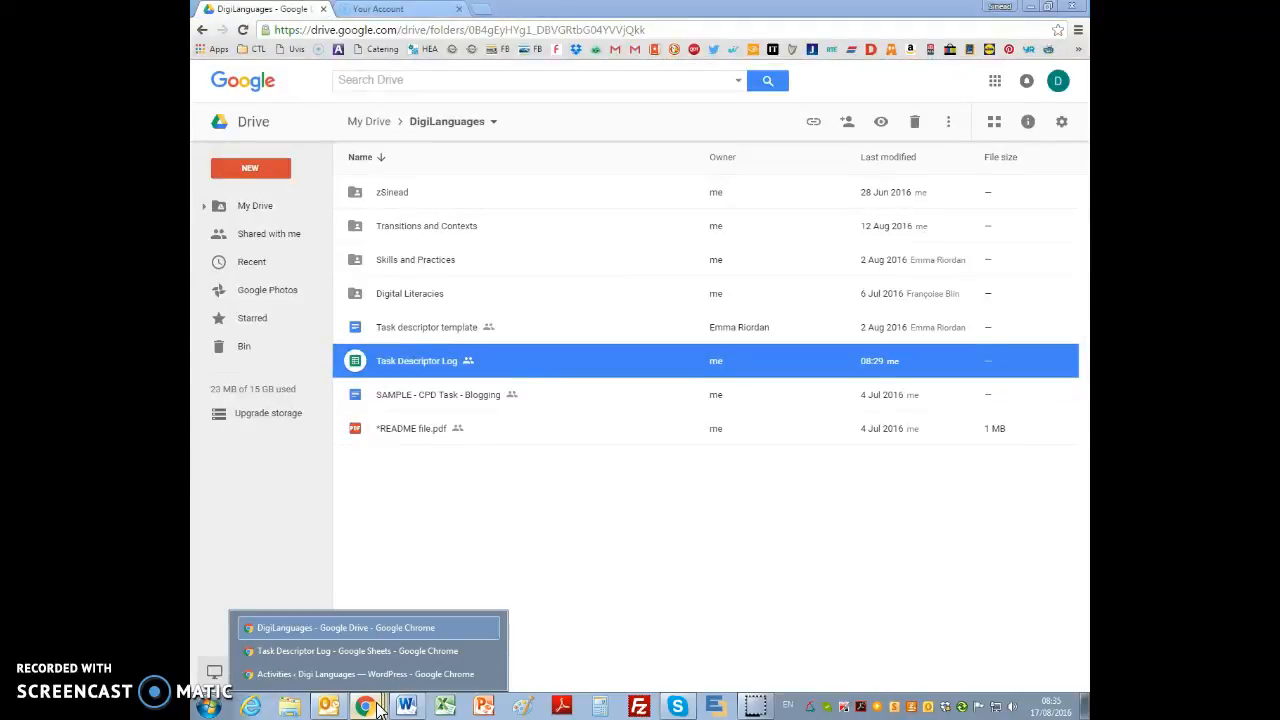
click(362, 651)
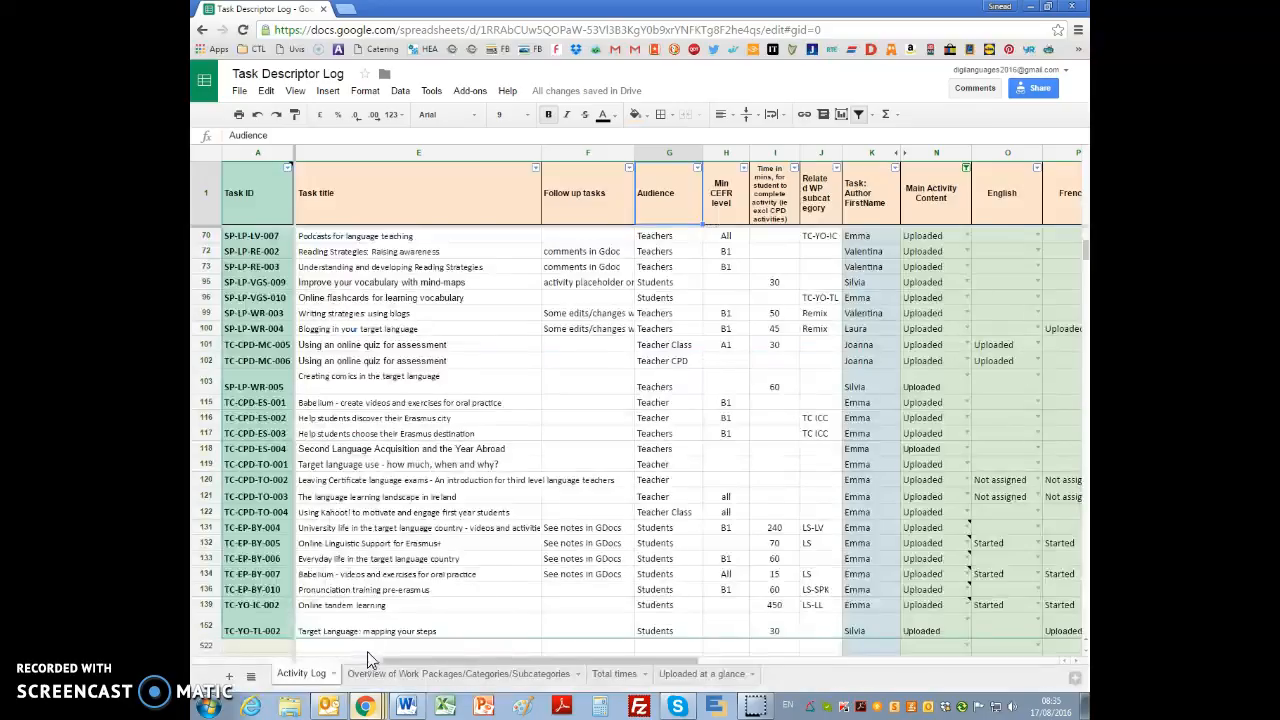
click(870, 114)
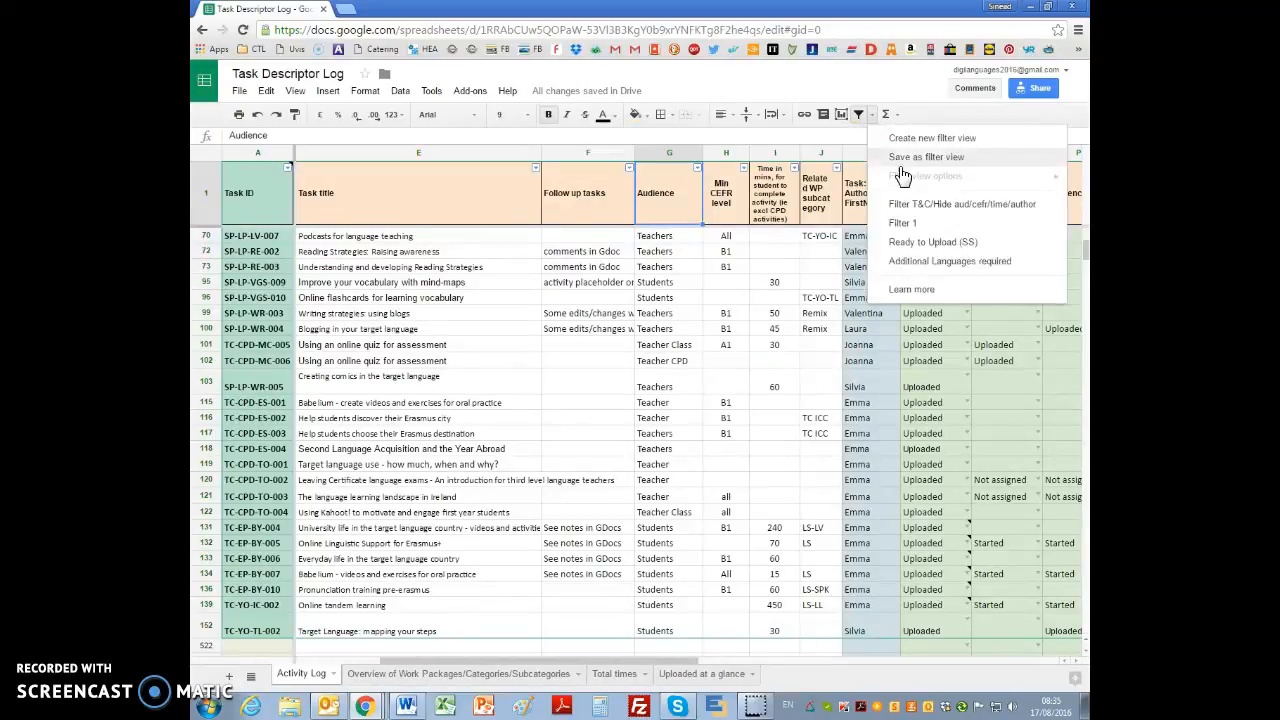
click(930, 244)
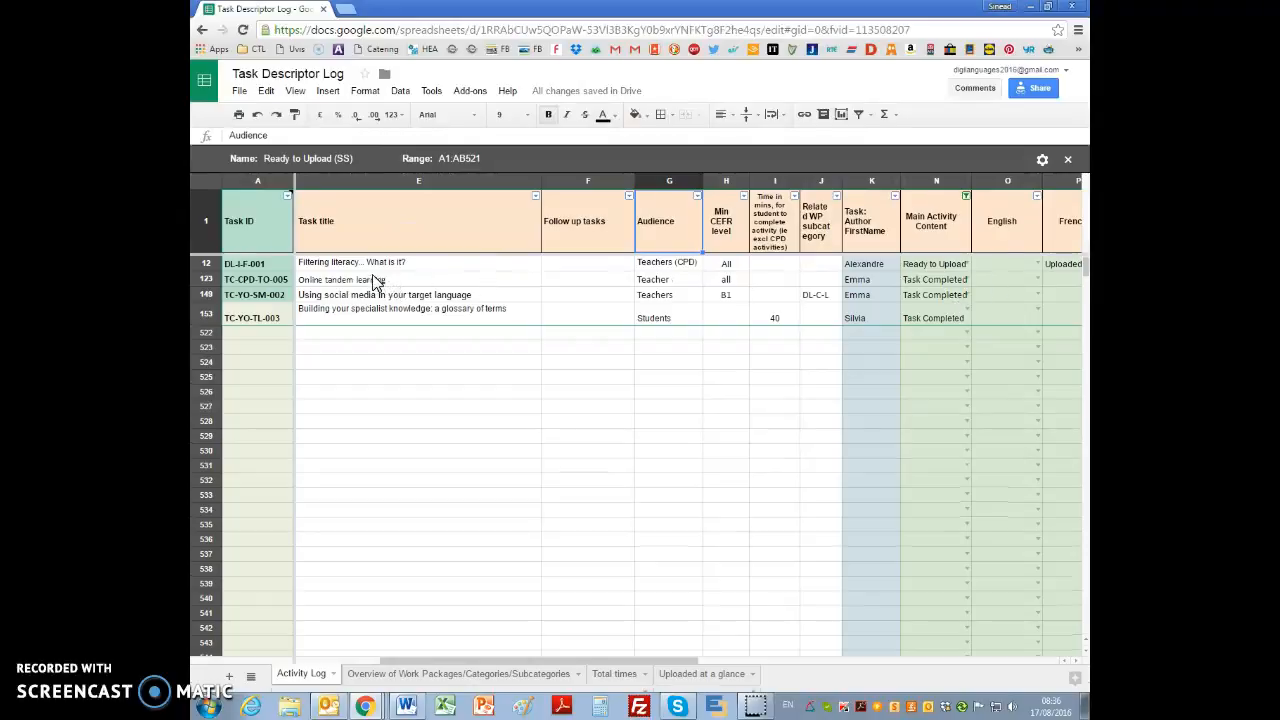
click(318, 263)
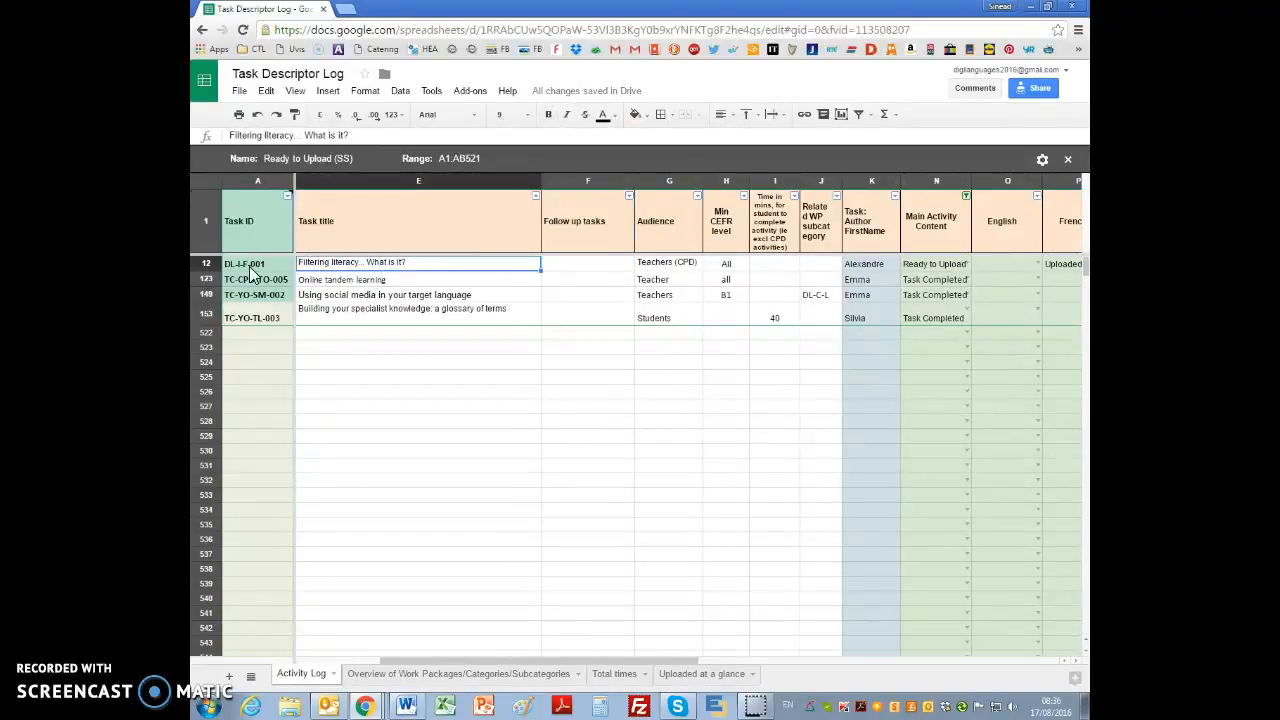
click(252, 265)
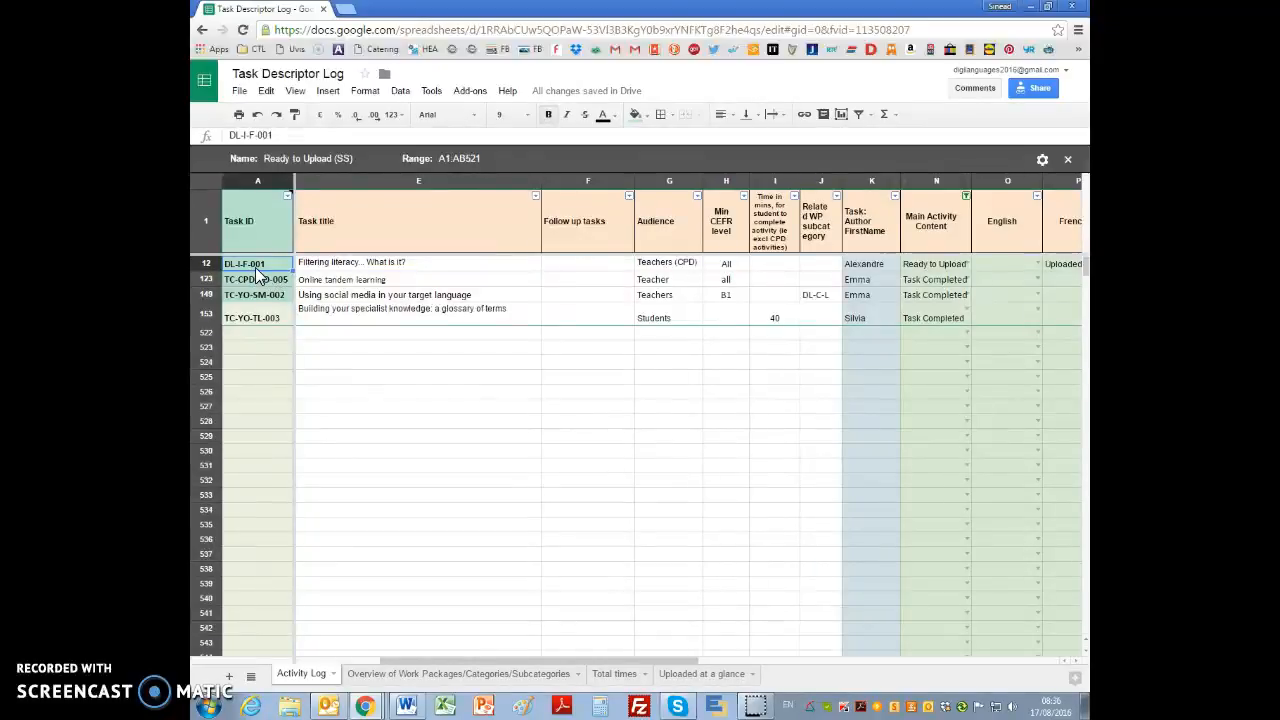
Step: Switch to Google Drive and open the "DL-I-F-001 Uploaded" document from the DL-I (Information related literacies) folder in Digital Literacies
click(364, 705)
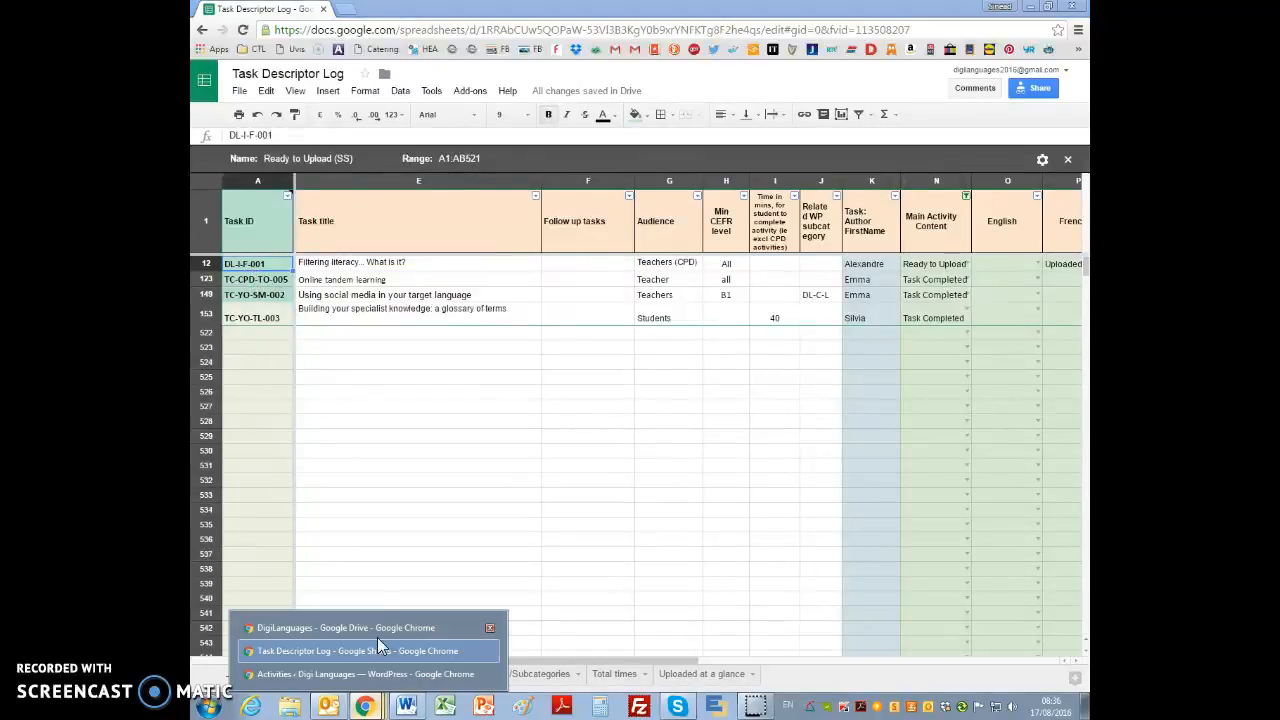
click(352, 629)
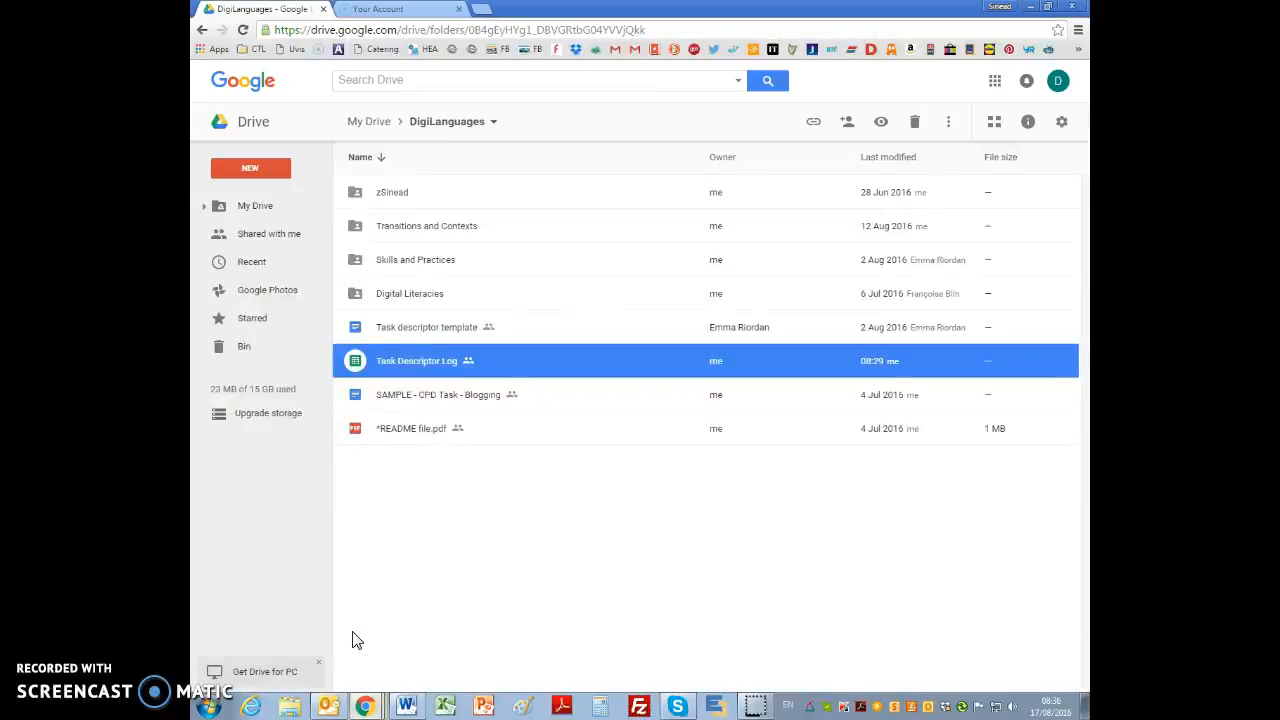
double_click(437, 293)
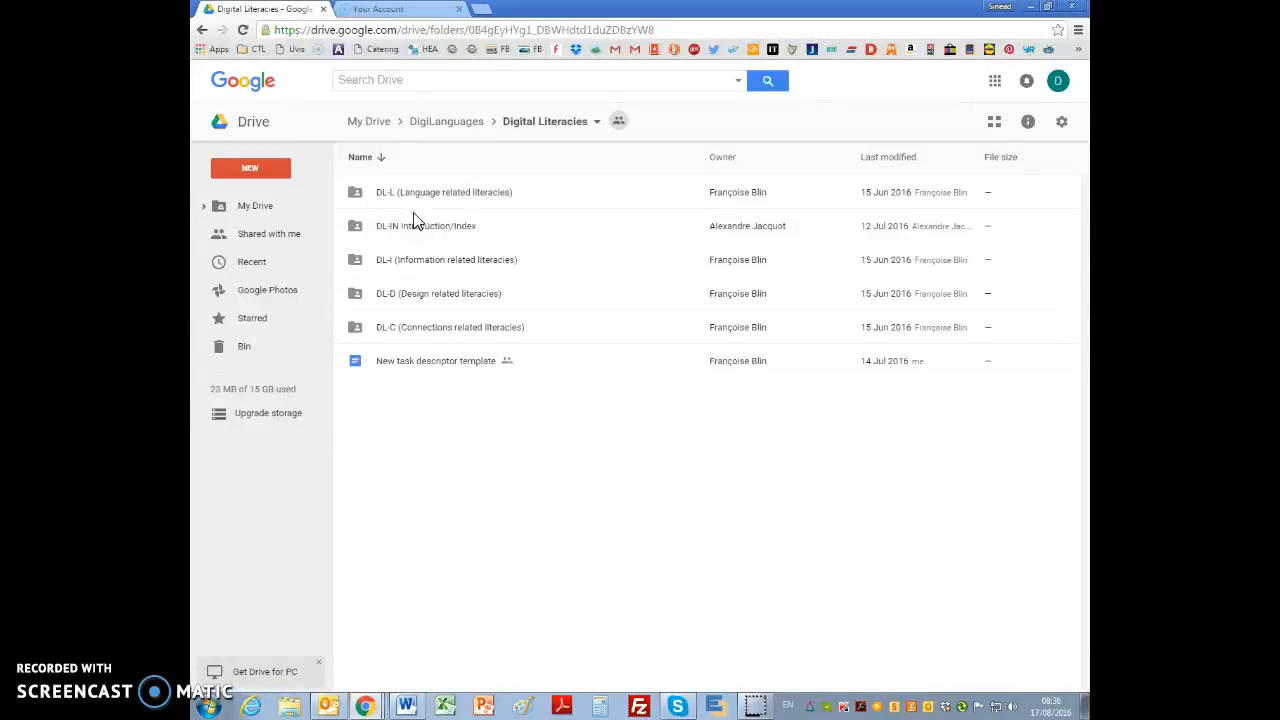
double_click(413, 262)
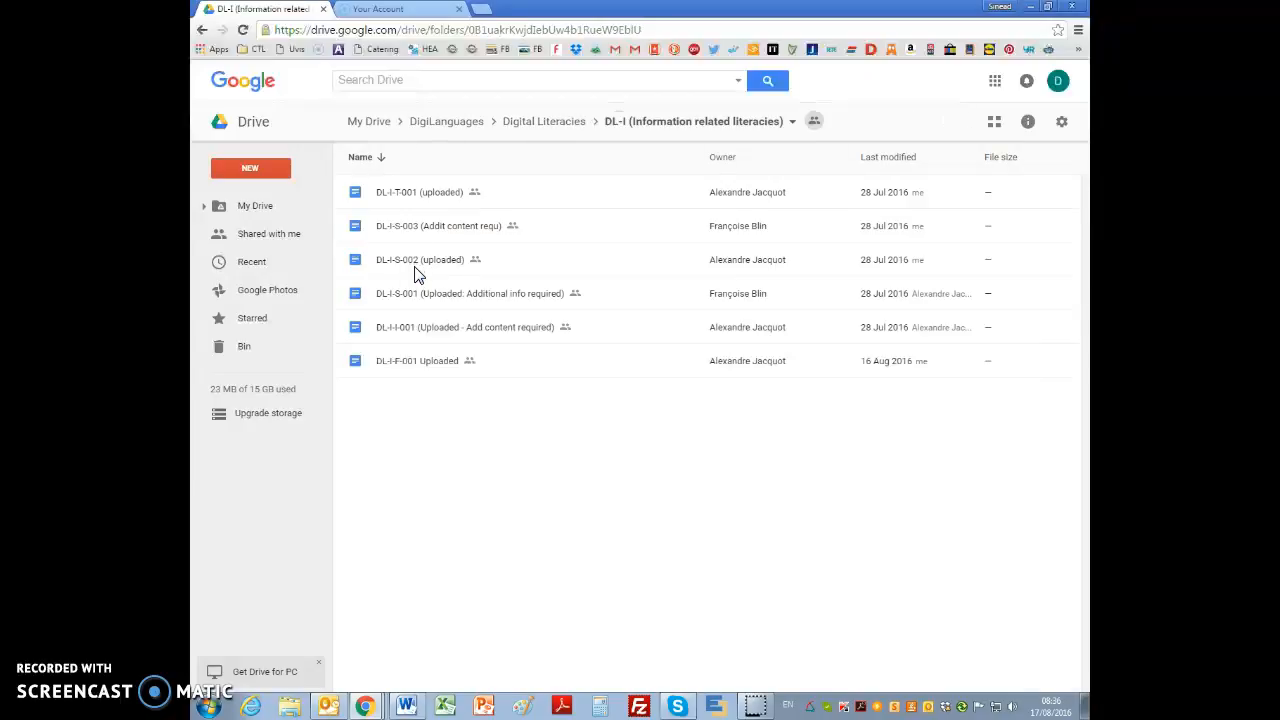
double_click(416, 365)
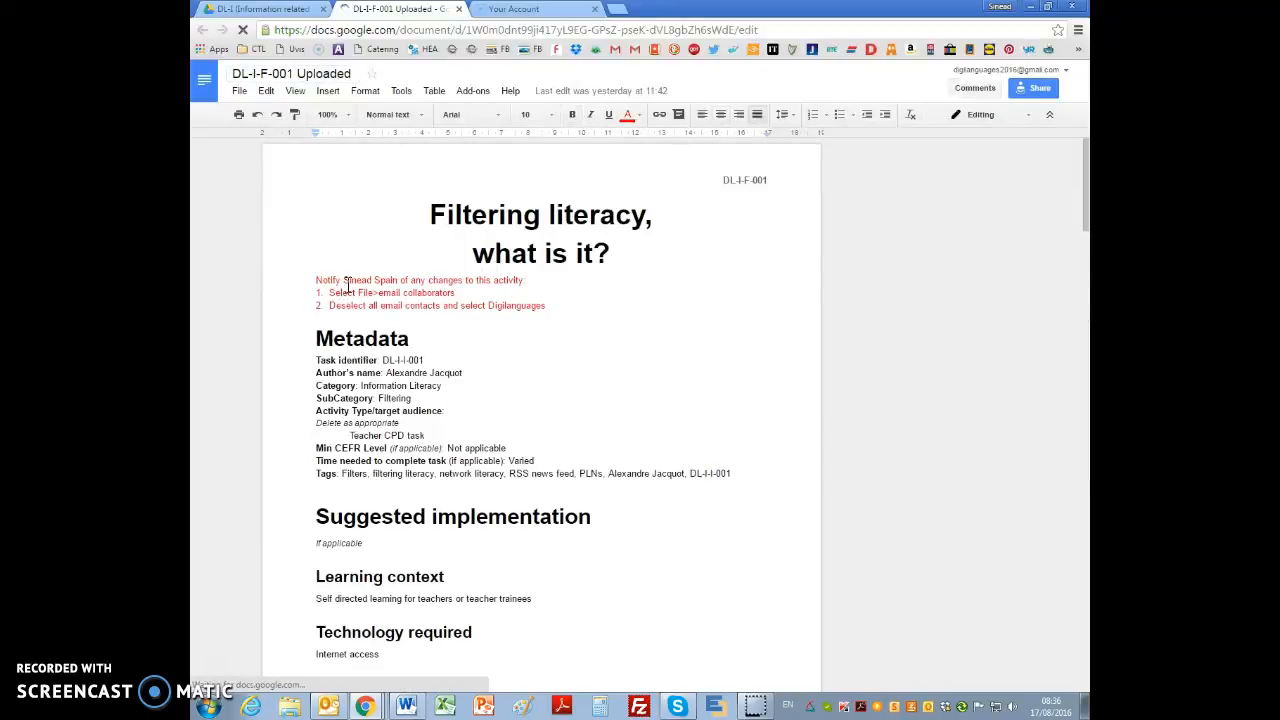
Step: Check the document's title and Metadata section, and return to the Task Descriptor Log in Google Sheets
click(453, 341)
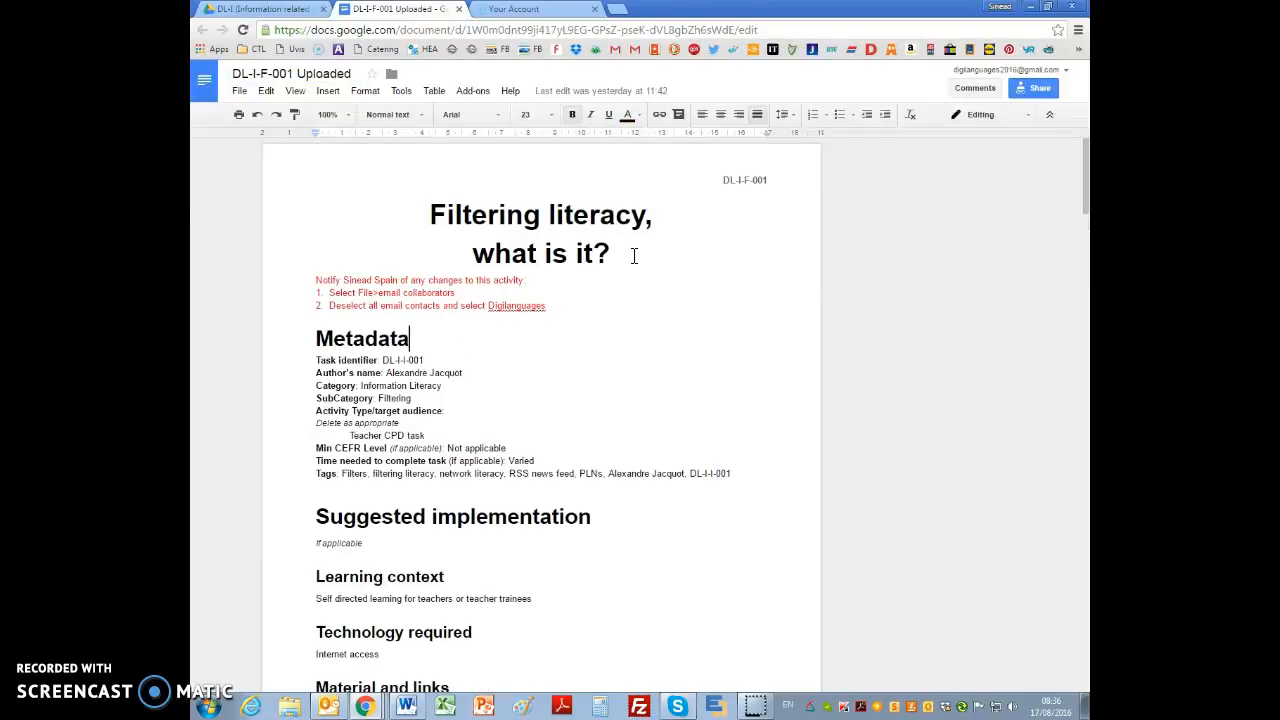
key(alt+Tab)
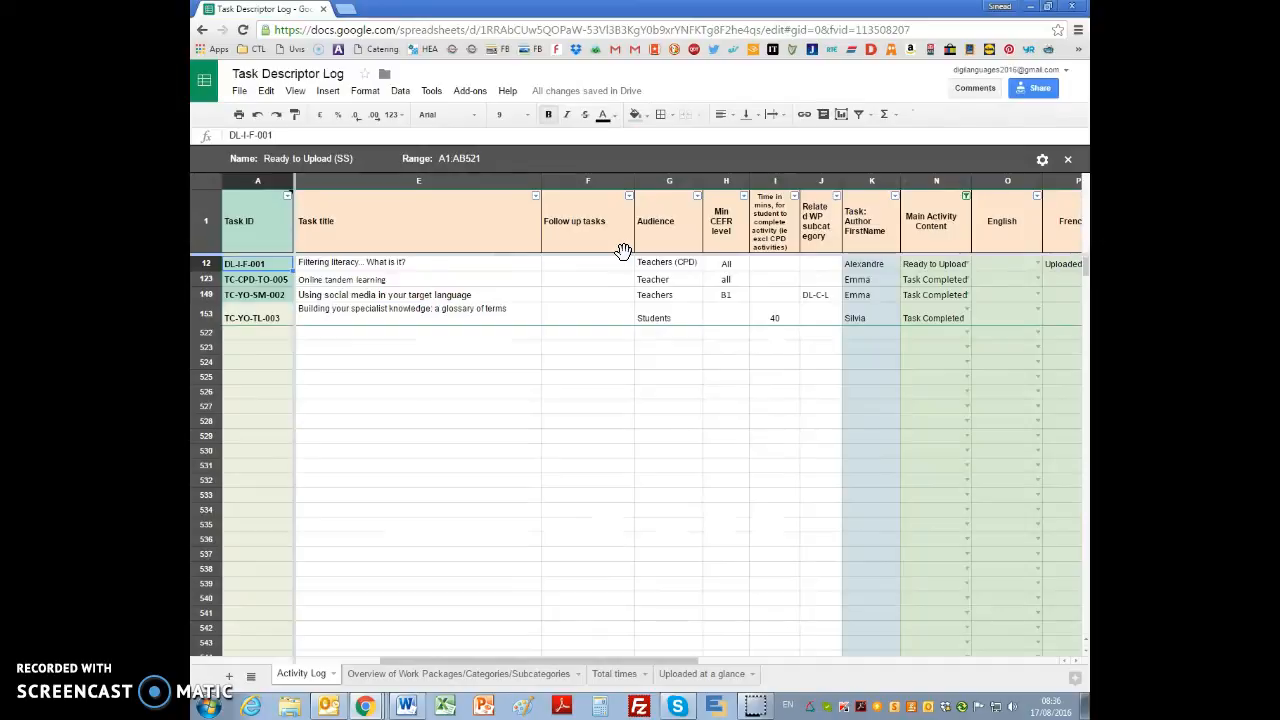
Step: Switch to the WordPress Activities list and open the Add Activity form in a new browser tab
key(alt+Tab)
key(alt+Tab)
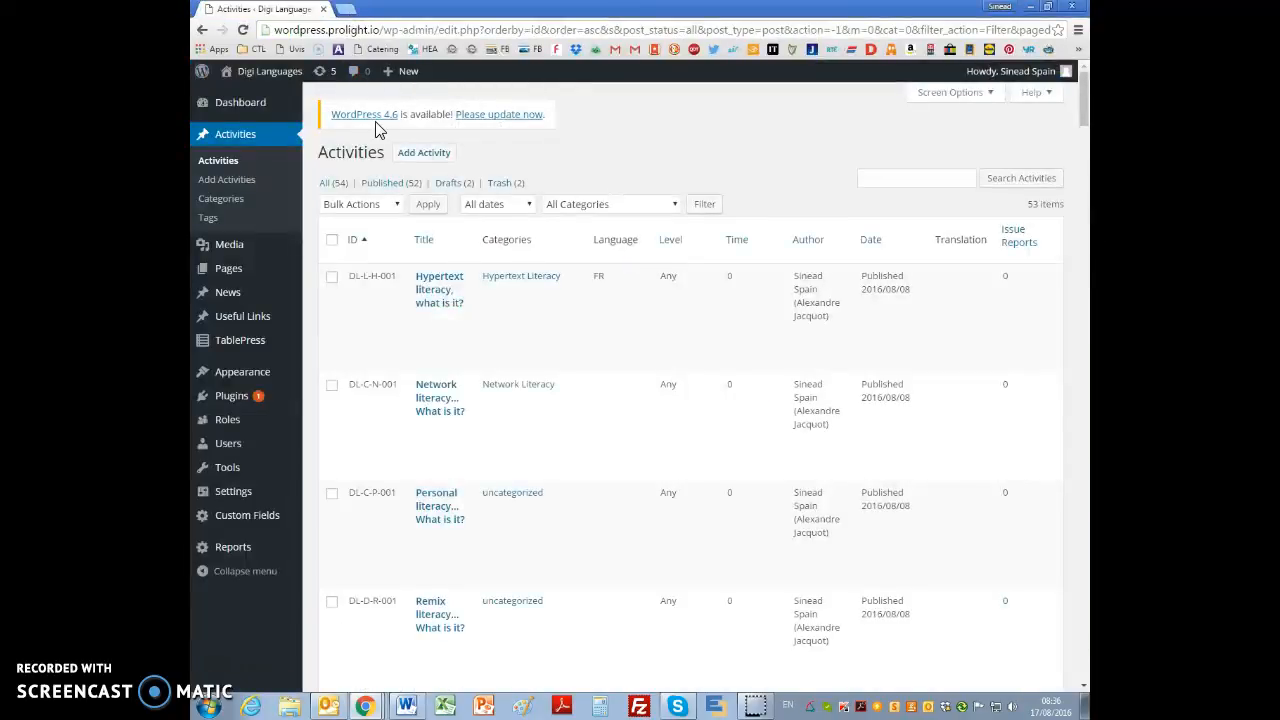
right_click(429, 157)
click(482, 163)
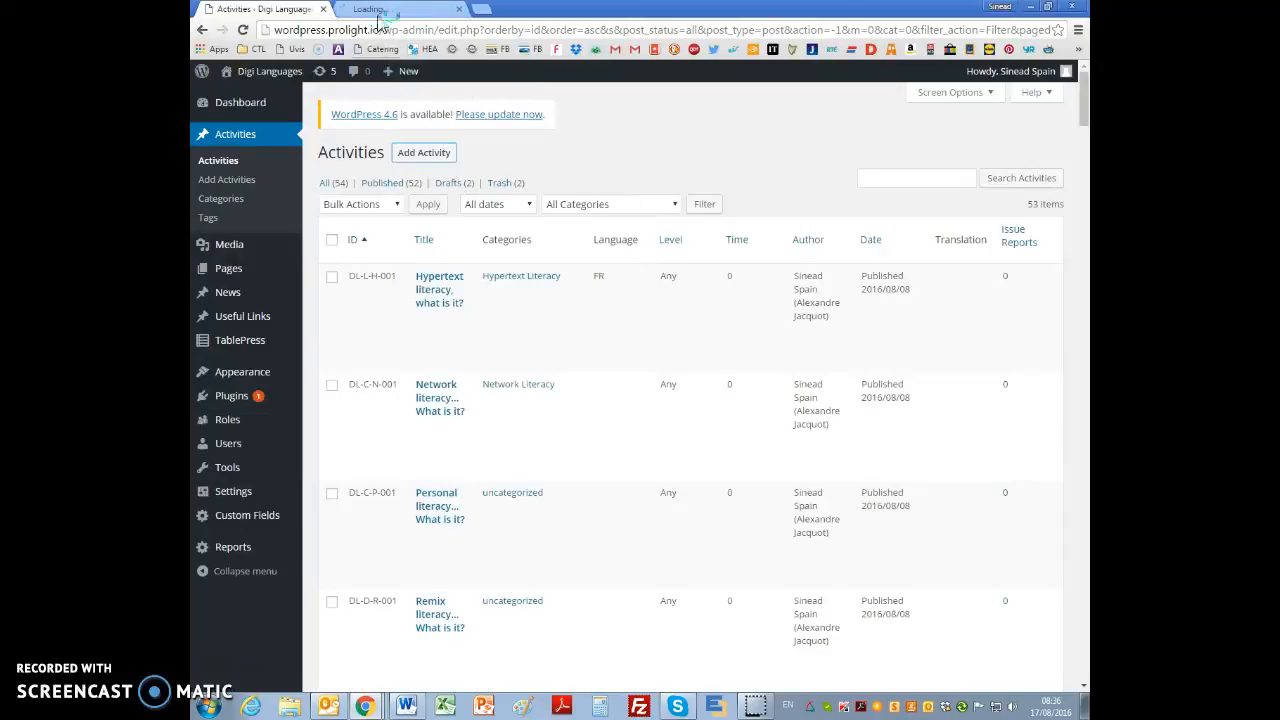
click(375, 9)
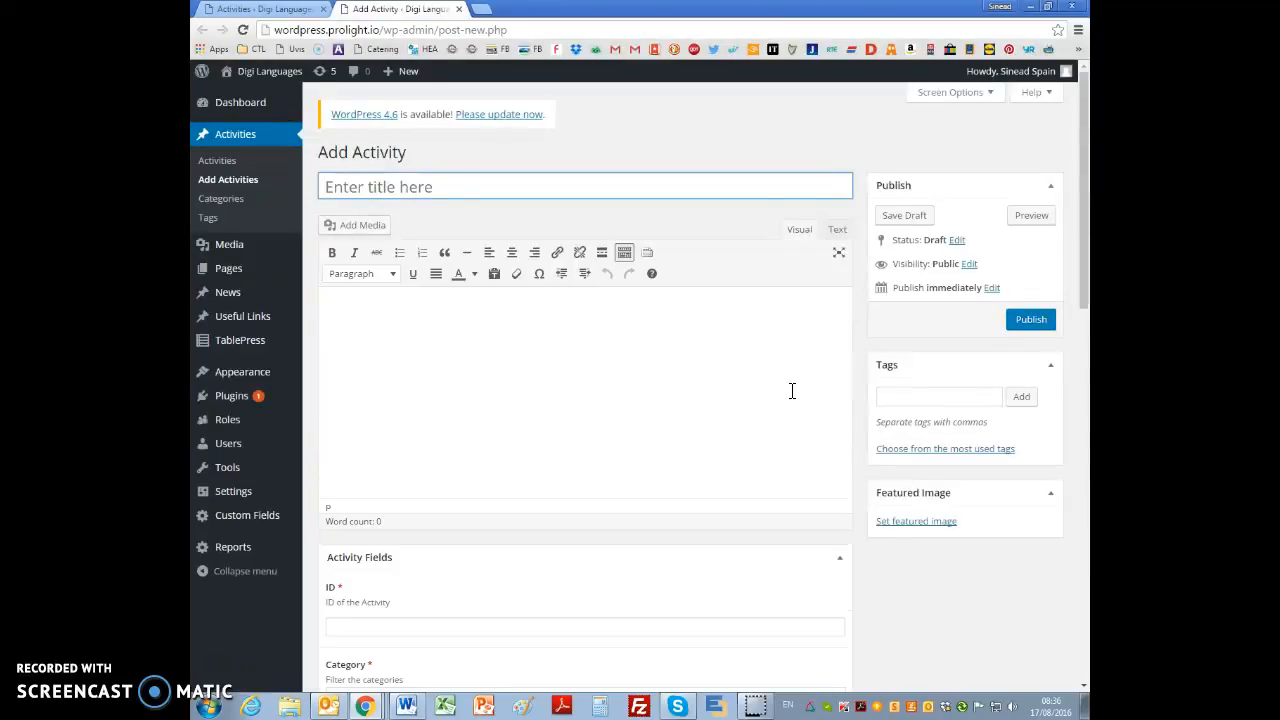
Step: Review the activity fields of the blank form, including ID, category filter options, approximate time, minimum language level and language-specific content
scroll(792, 388, down, 6)
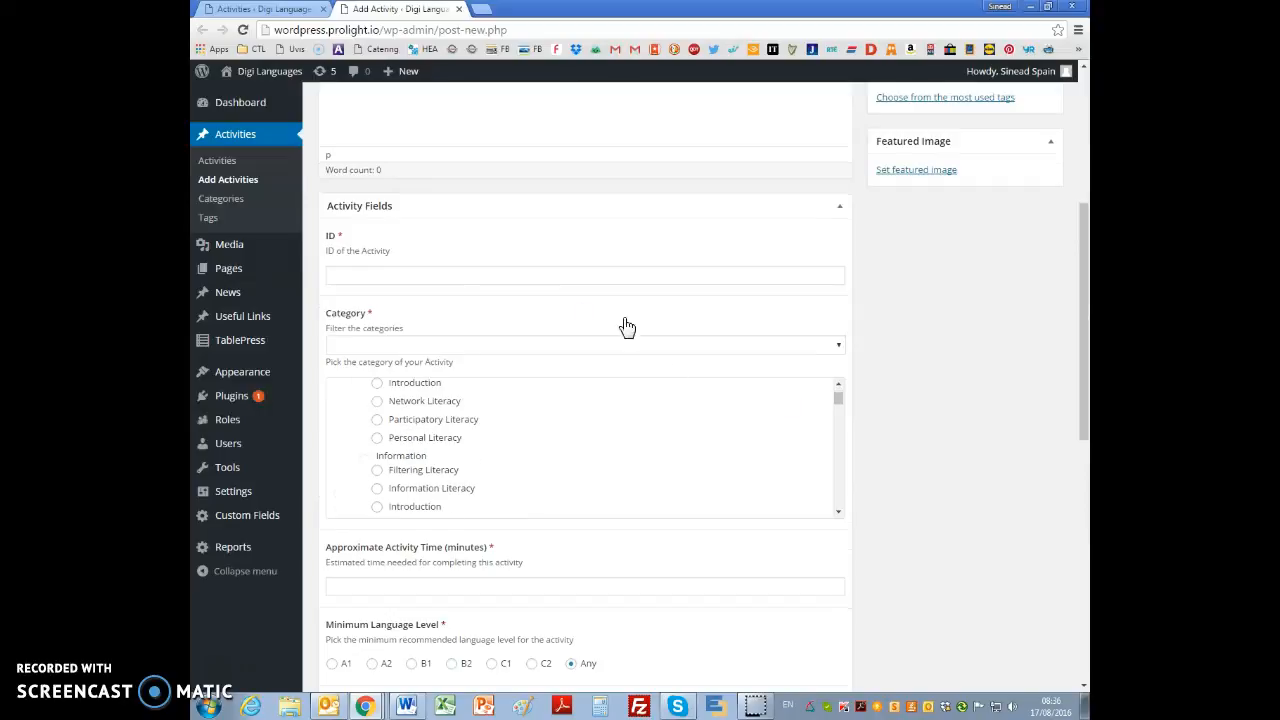
scroll(1048, 354, down, 1)
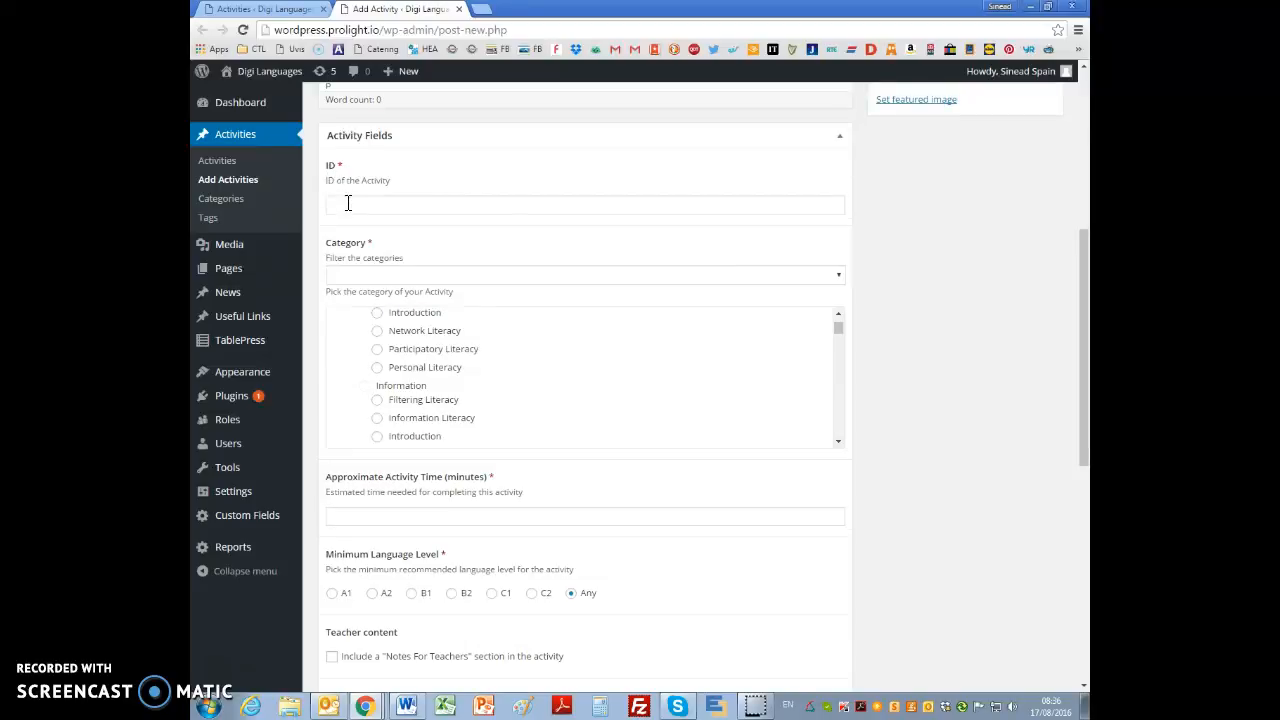
click(402, 276)
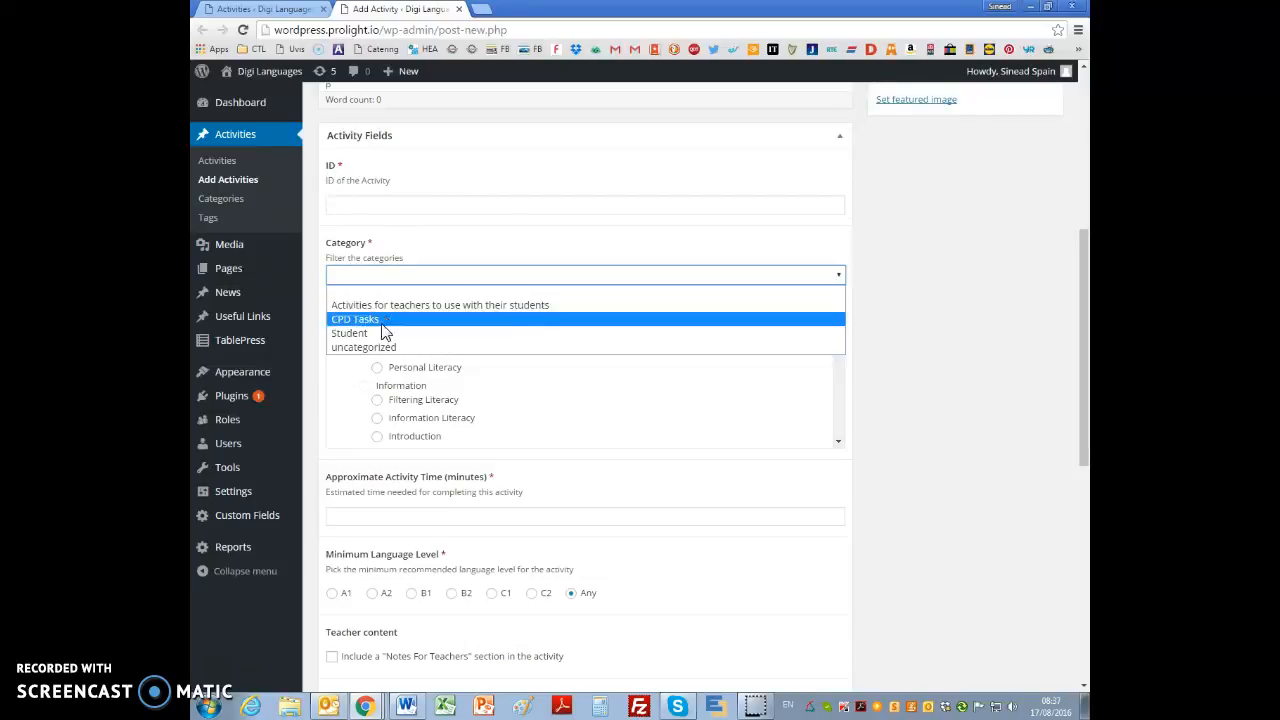
click(947, 372)
scroll(874, 372, down, 2)
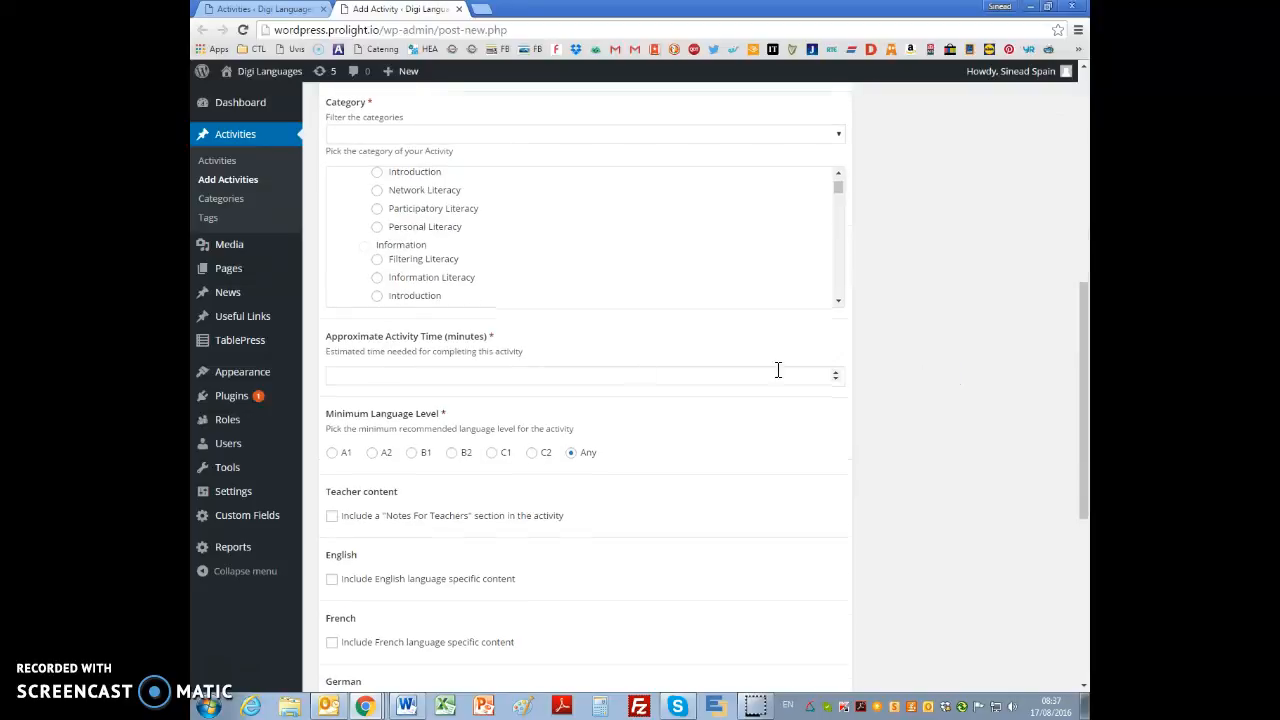
click(574, 380)
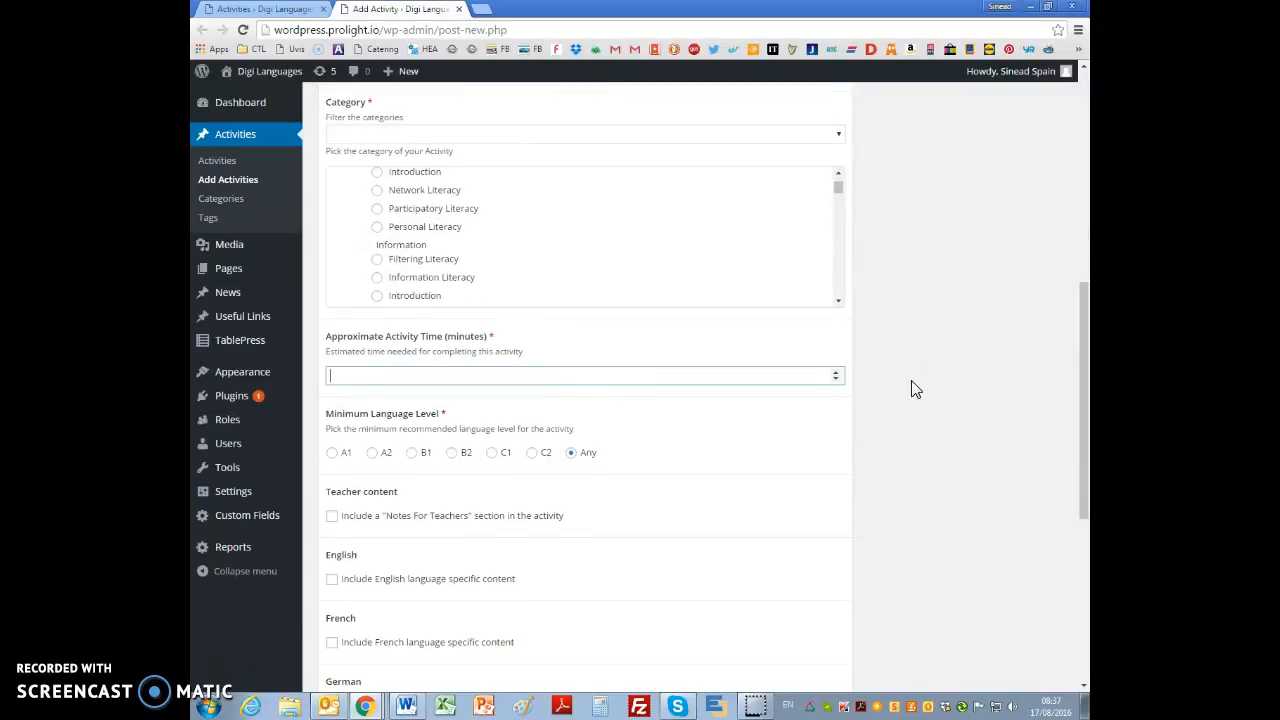
scroll(884, 462, up, 6)
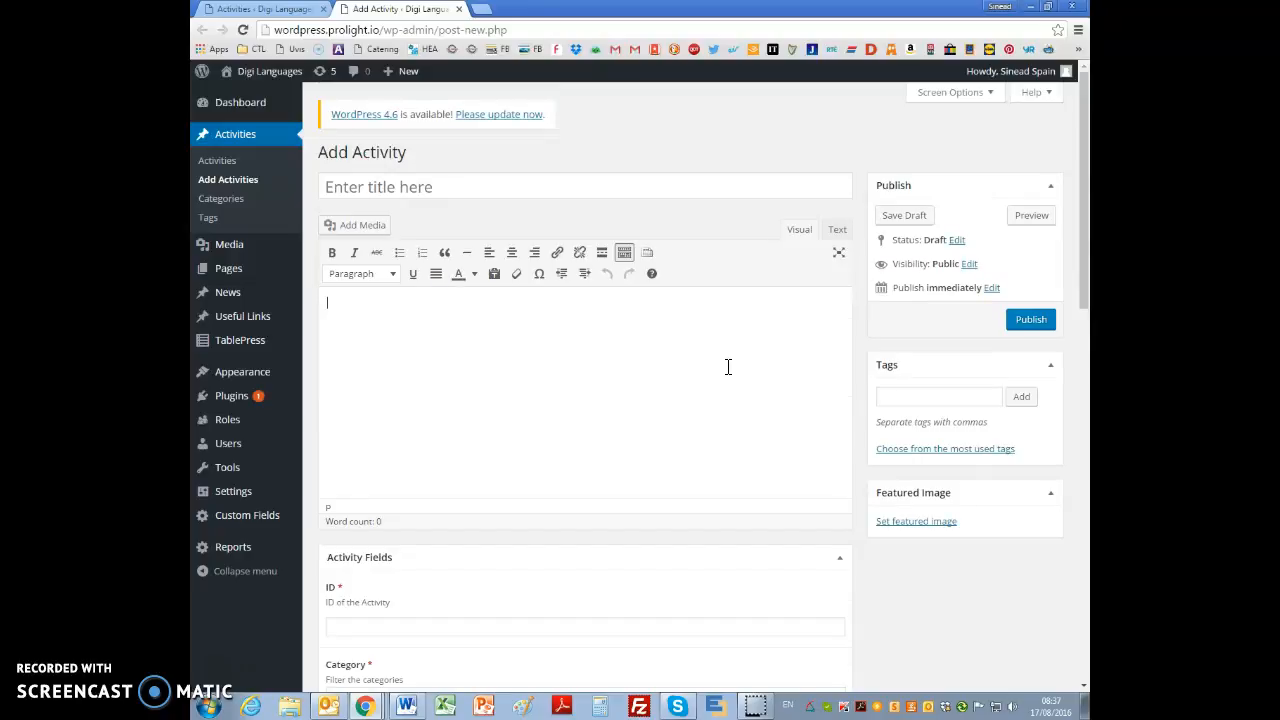
Step: Copy the title "Filtering literacy, what is it?" from the Google Docs source document into the activity title and prefix it with "TEST:"
key(alt+Tab)
drag(609, 254, 435, 207)
key(ctrl+c)
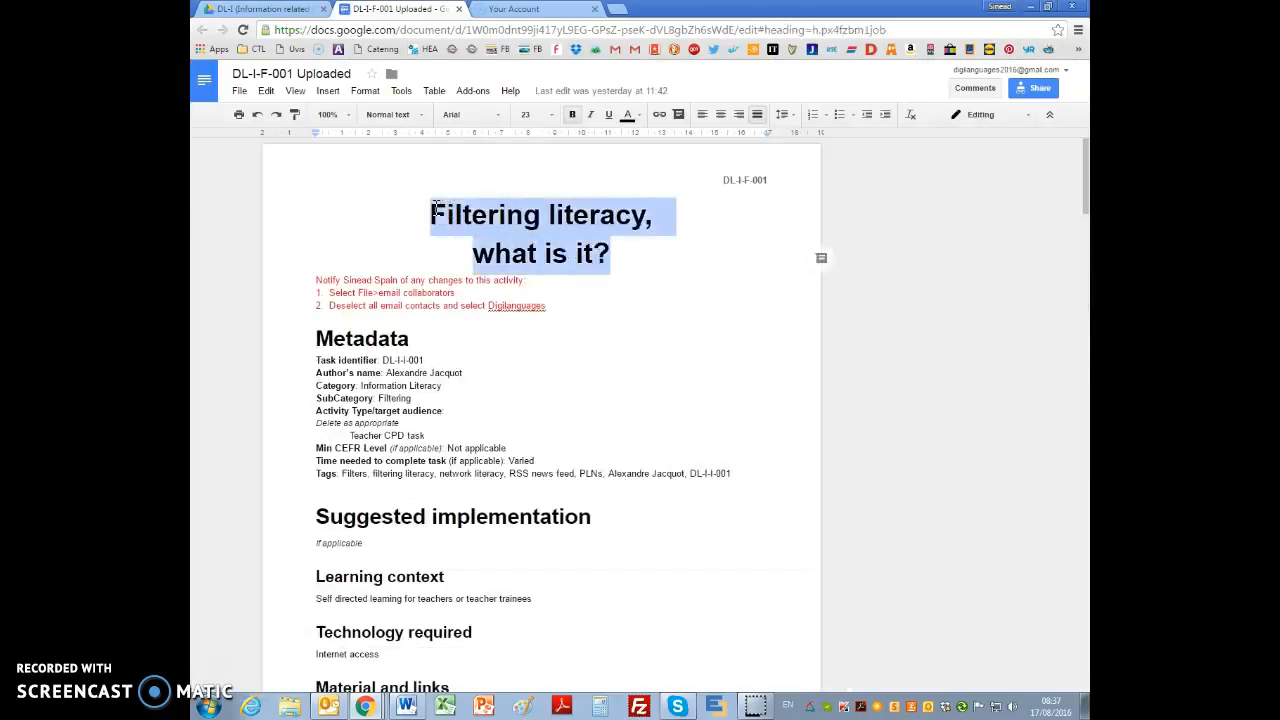
key(alt+Tab)
click(436, 187)
key(ctrl+v)
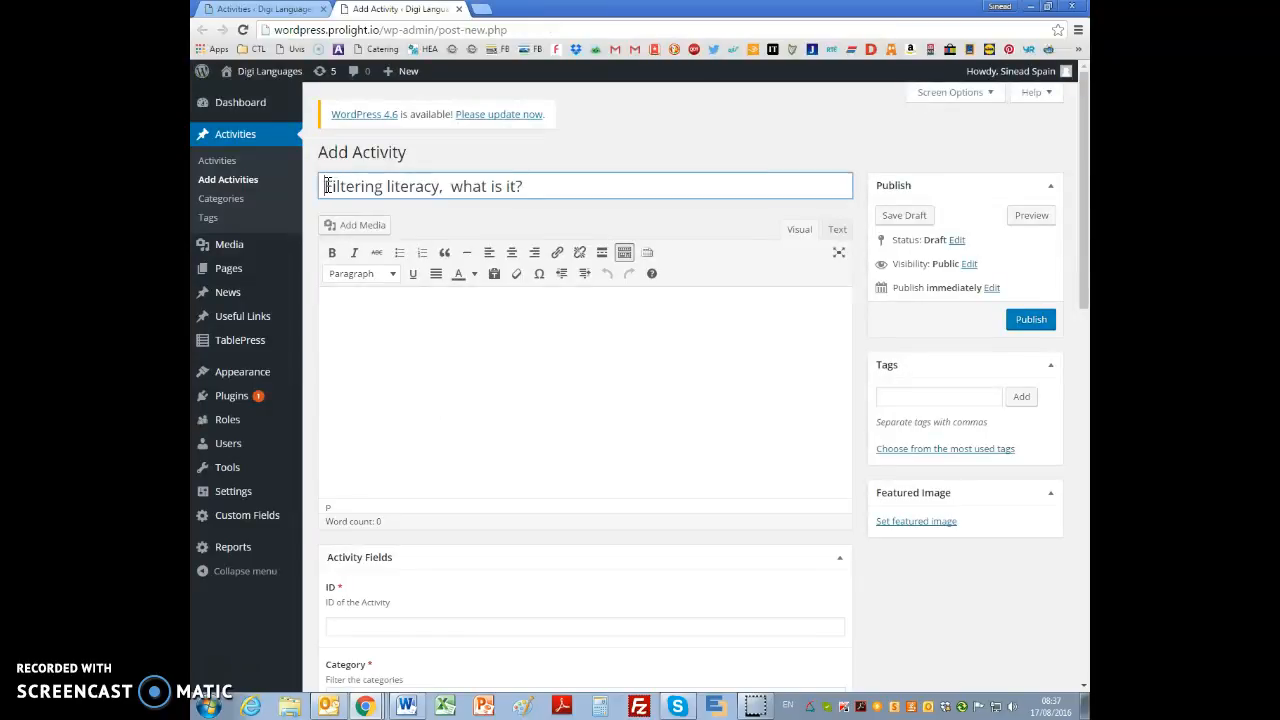
click(326, 186)
text(TEST:)
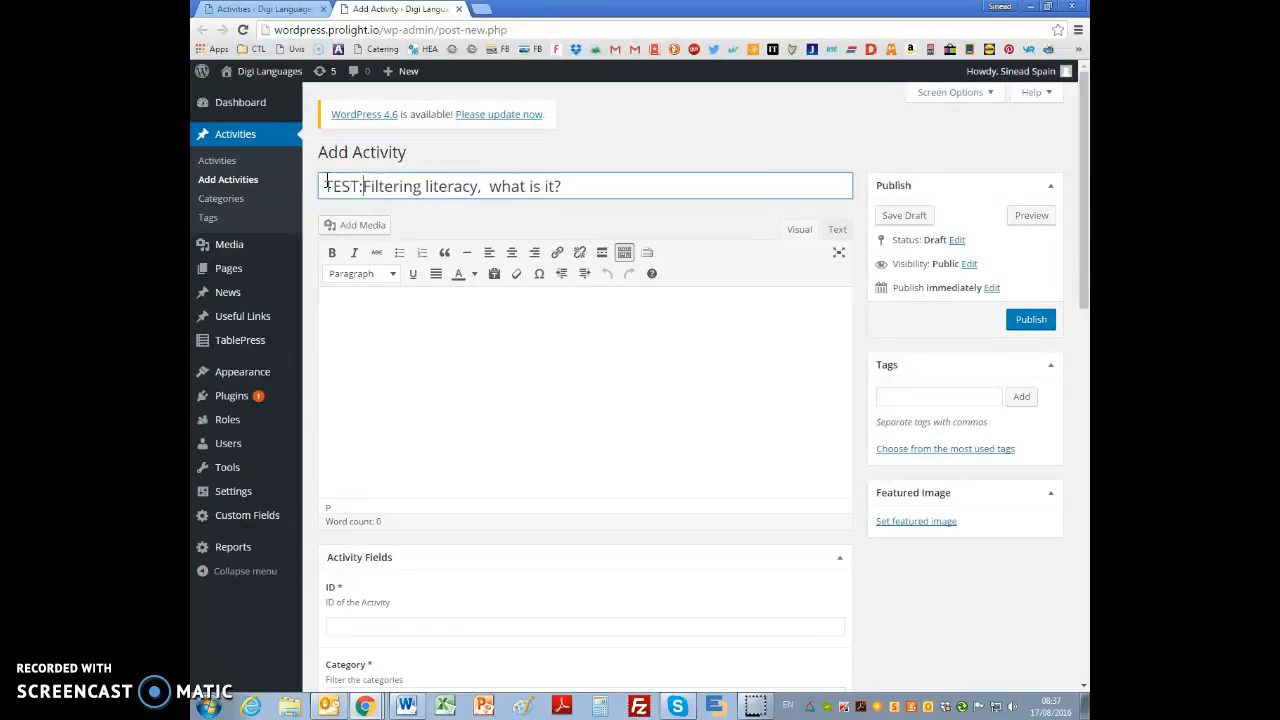
Step: Copy the task identifier DL-I-I-001 from the document's Metadata and enter it in WordPress as a tag and as the activity ID
key(alt+Tab)
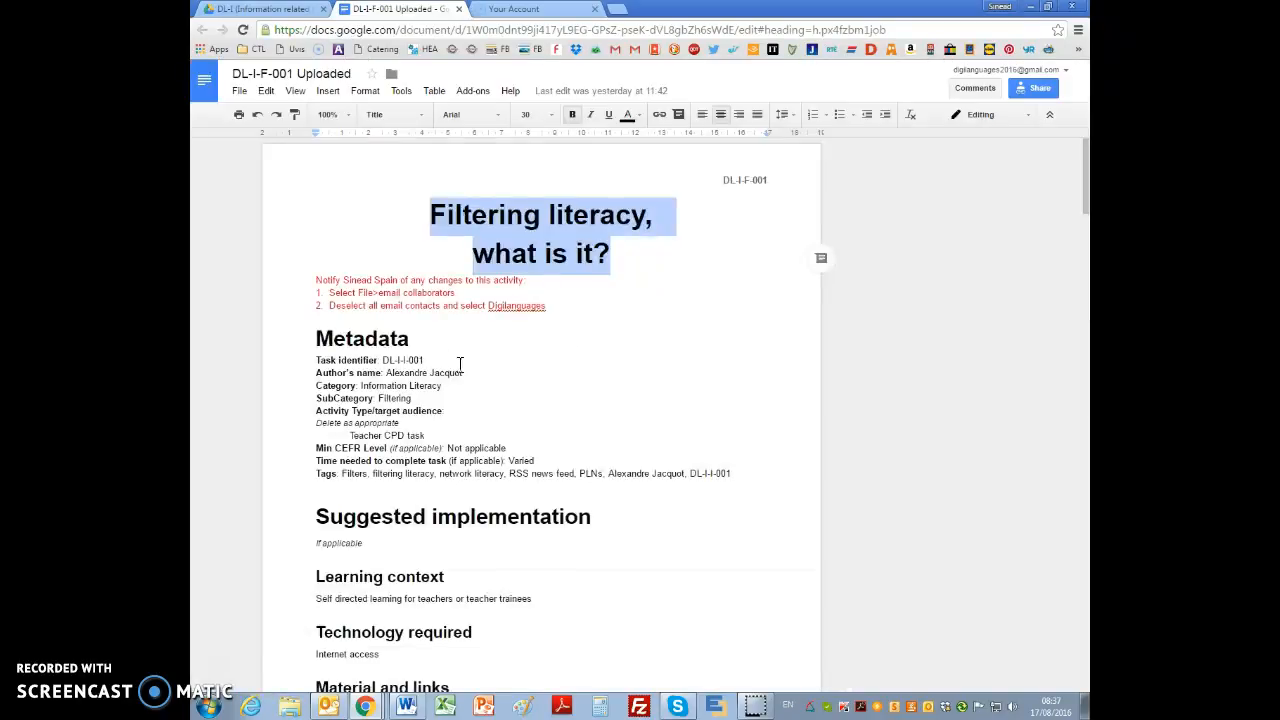
drag(425, 359, 391, 359)
key(ctrl+c)
key(alt+Tab)
click(916, 396)
key(ctrl+v)
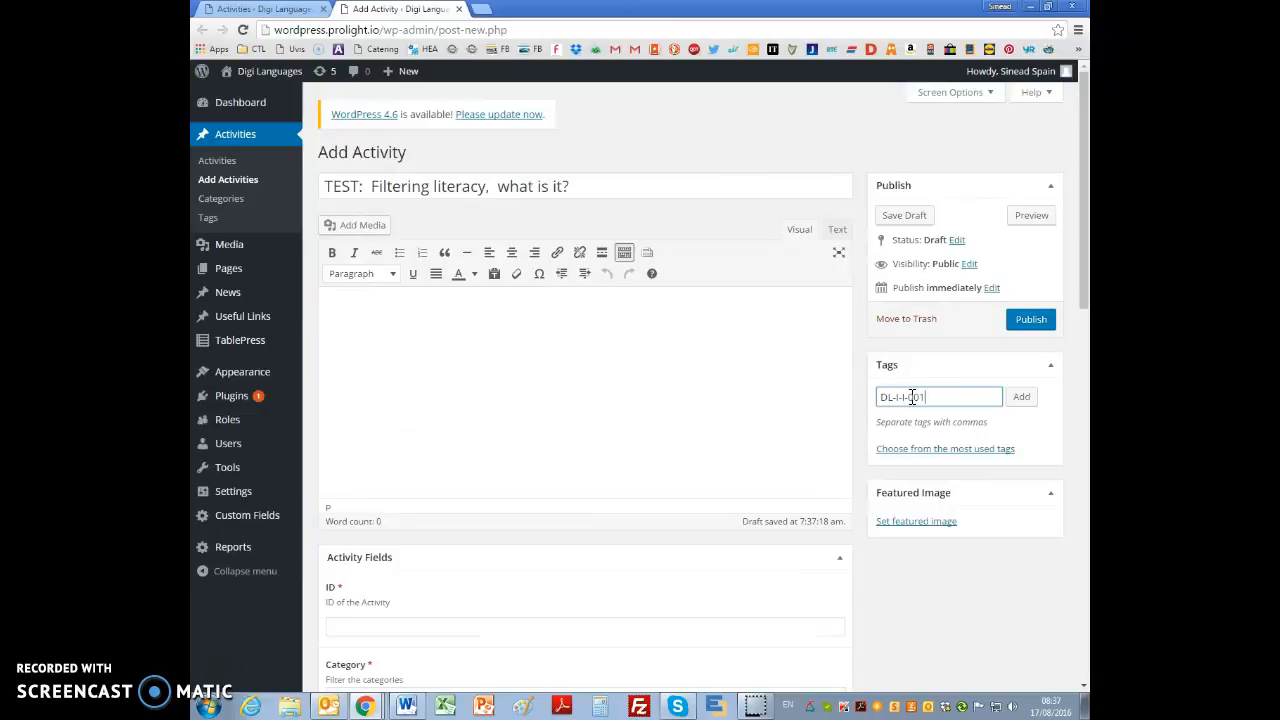
key(alt+Tab)
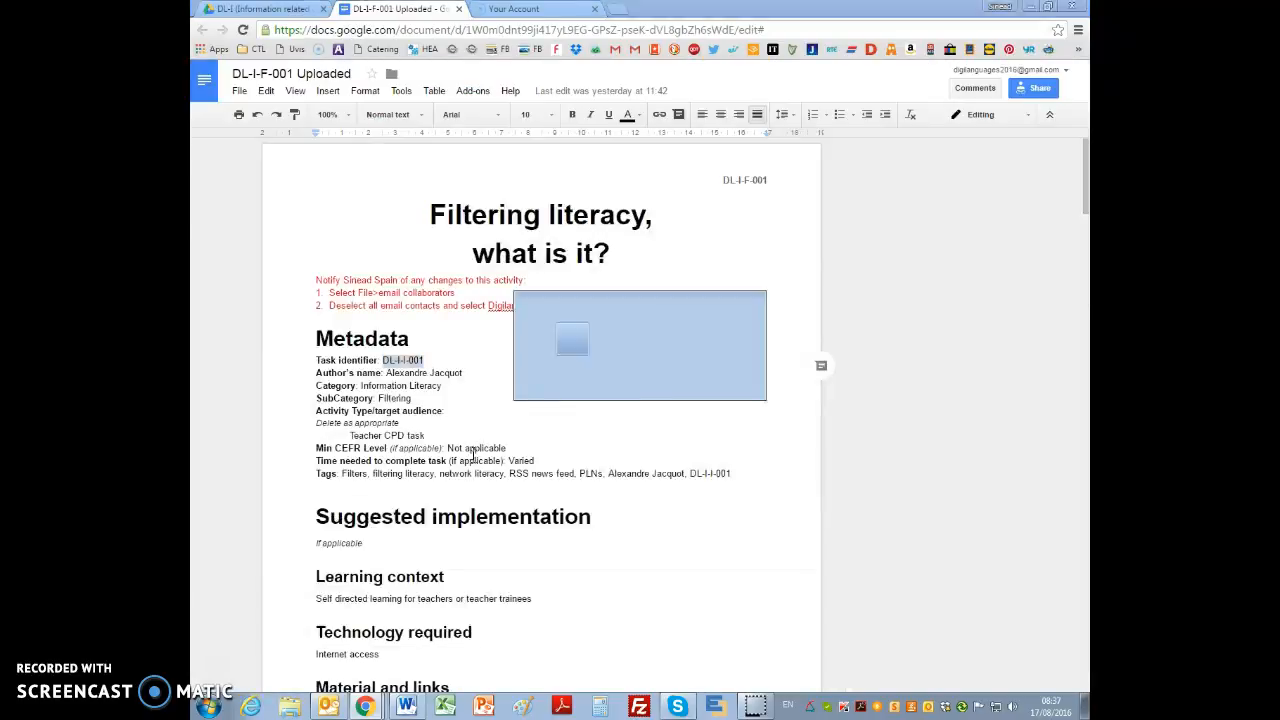
key(alt+Tab)
click(1020, 397)
click(414, 627)
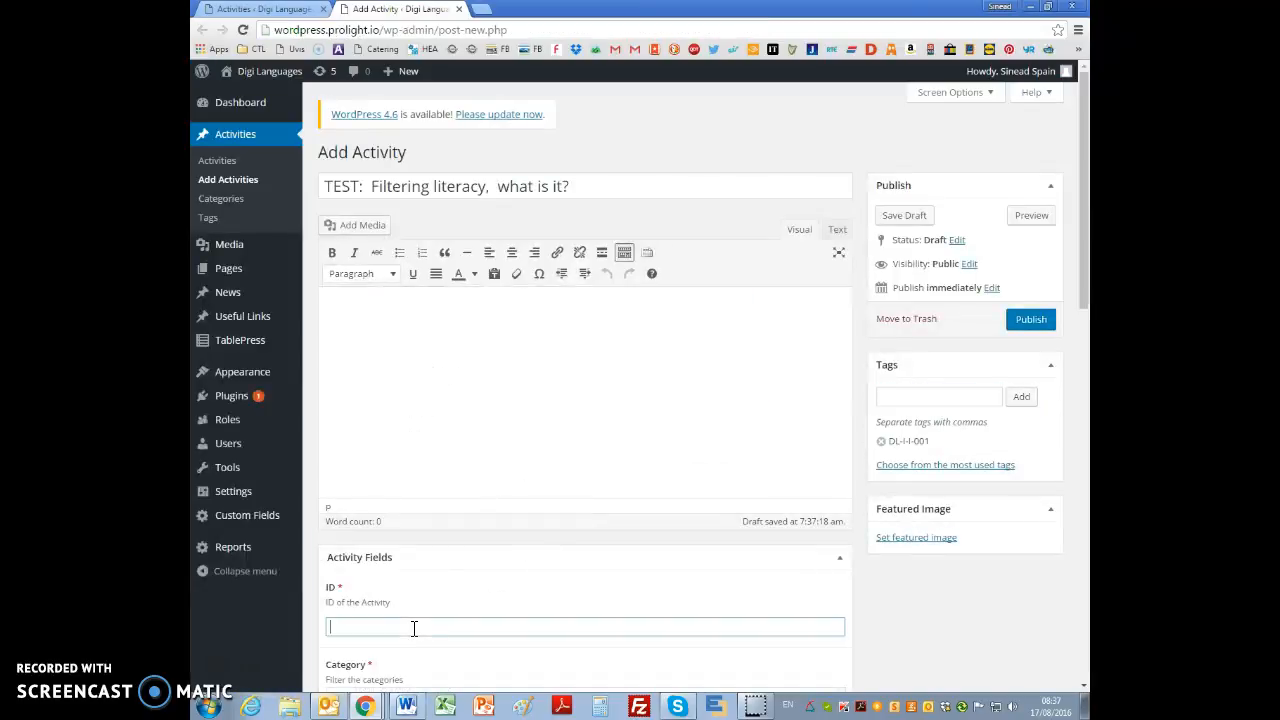
Step: Copy the author's name from the document's Metadata and add it as a tag on the WordPress activity
key(alt+Tab)
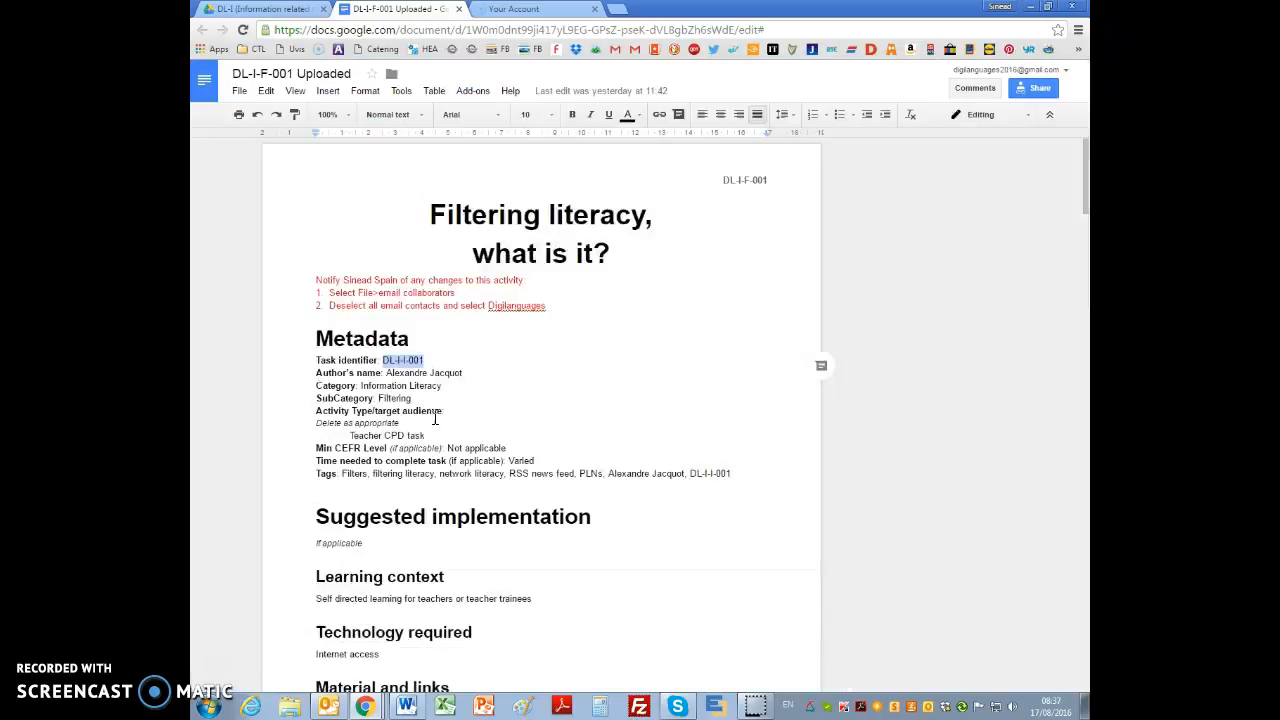
drag(464, 372, 391, 375)
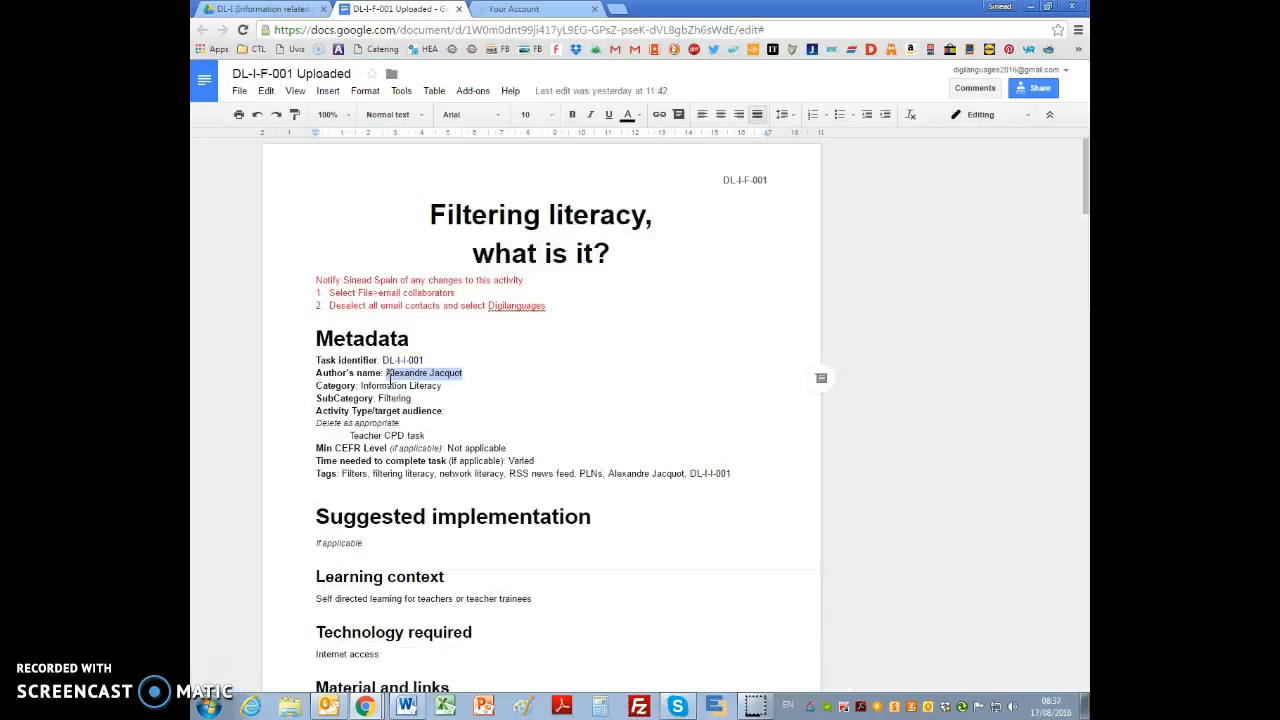
key(ctrl+c)
key(alt+Tab)
click(929, 396)
key(ctrl+v)
click(1021, 397)
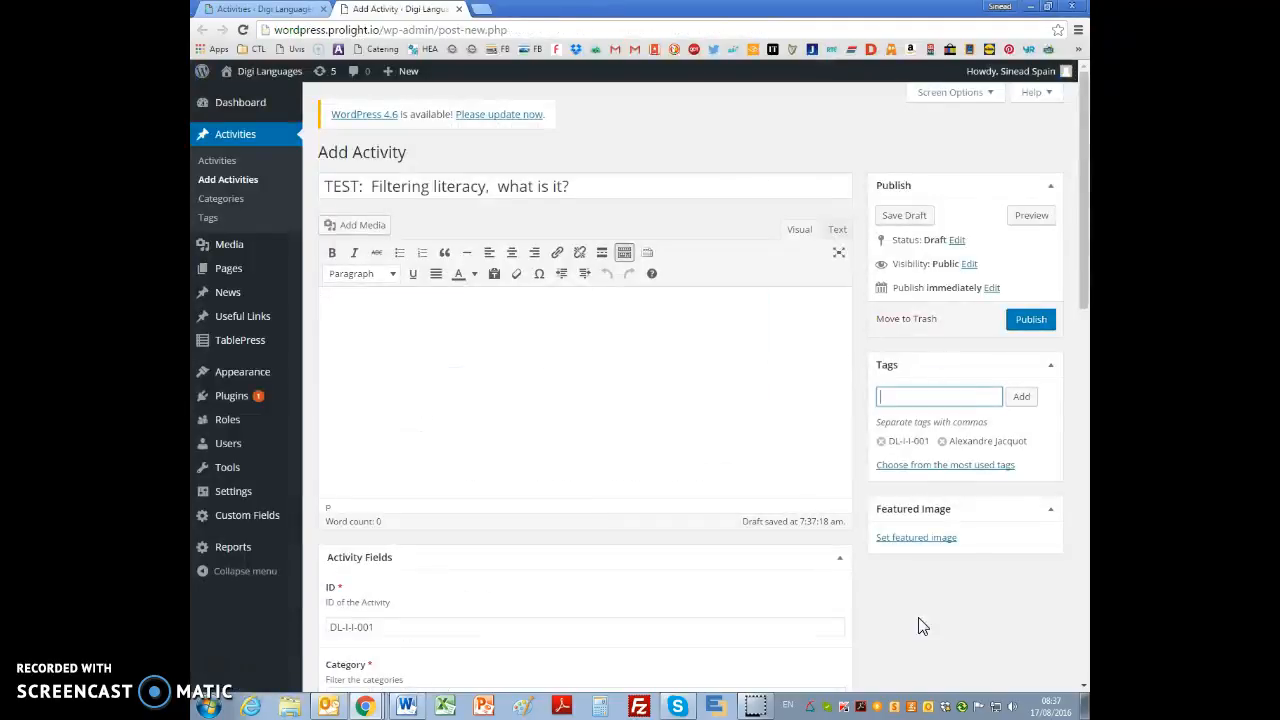
scroll(937, 623, down, 20)
click(410, 544)
key(ctrl+v)
scroll(1055, 543, up, 10)
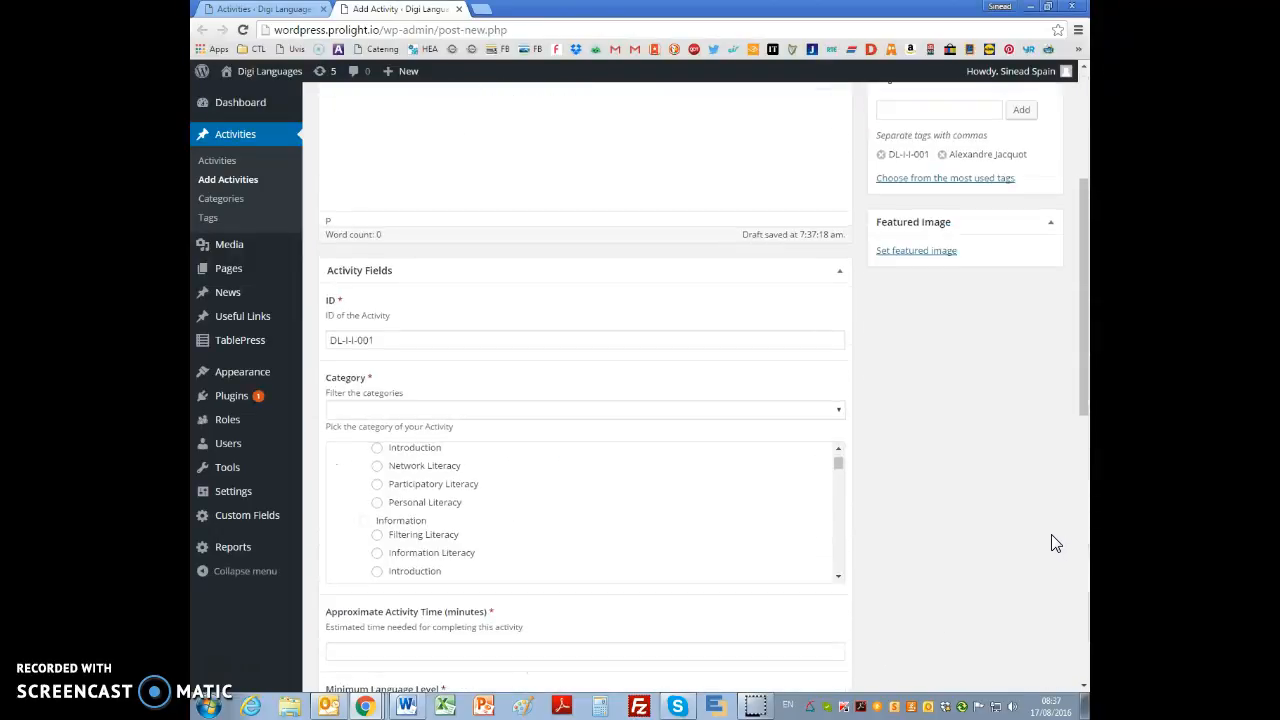
scroll(1055, 543, up, 3)
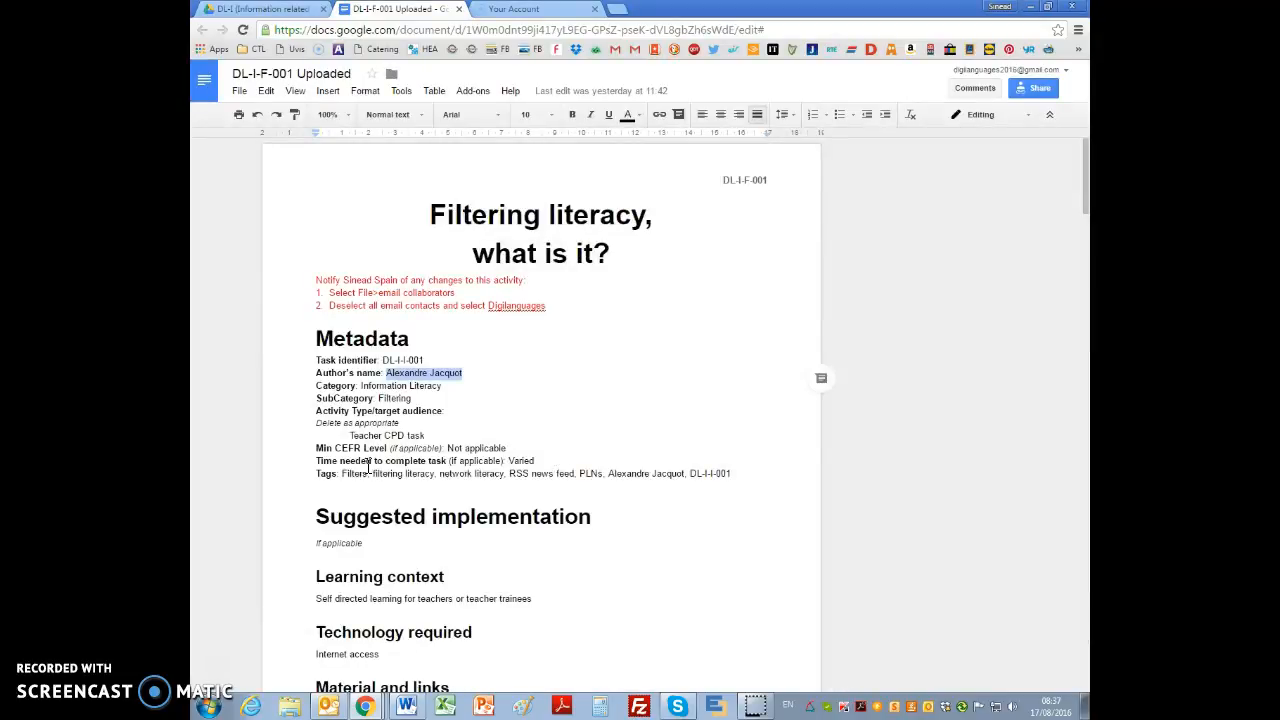
Step: Copy the document's tags Filters, filtering literacy, network literacy, RSS news feed and PLNs and add them to the WordPress activity
drag(342, 474, 603, 476)
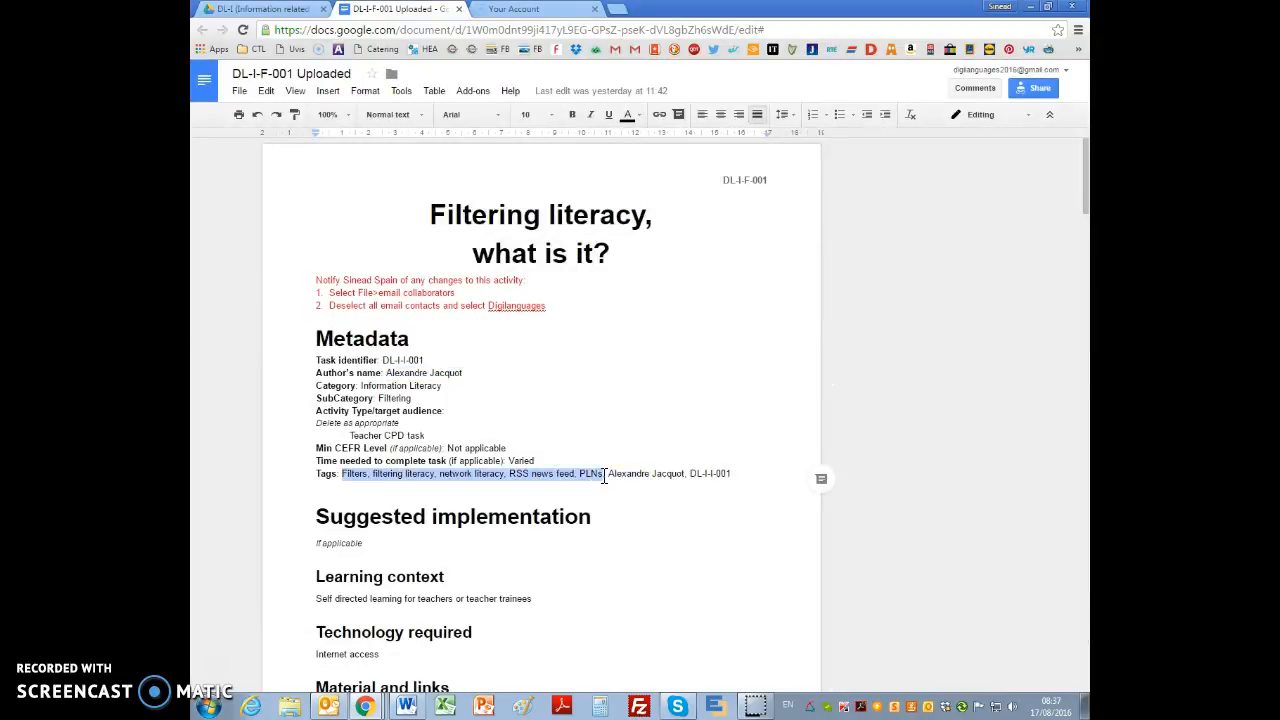
key(ctrl+c)
key(alt+Tab)
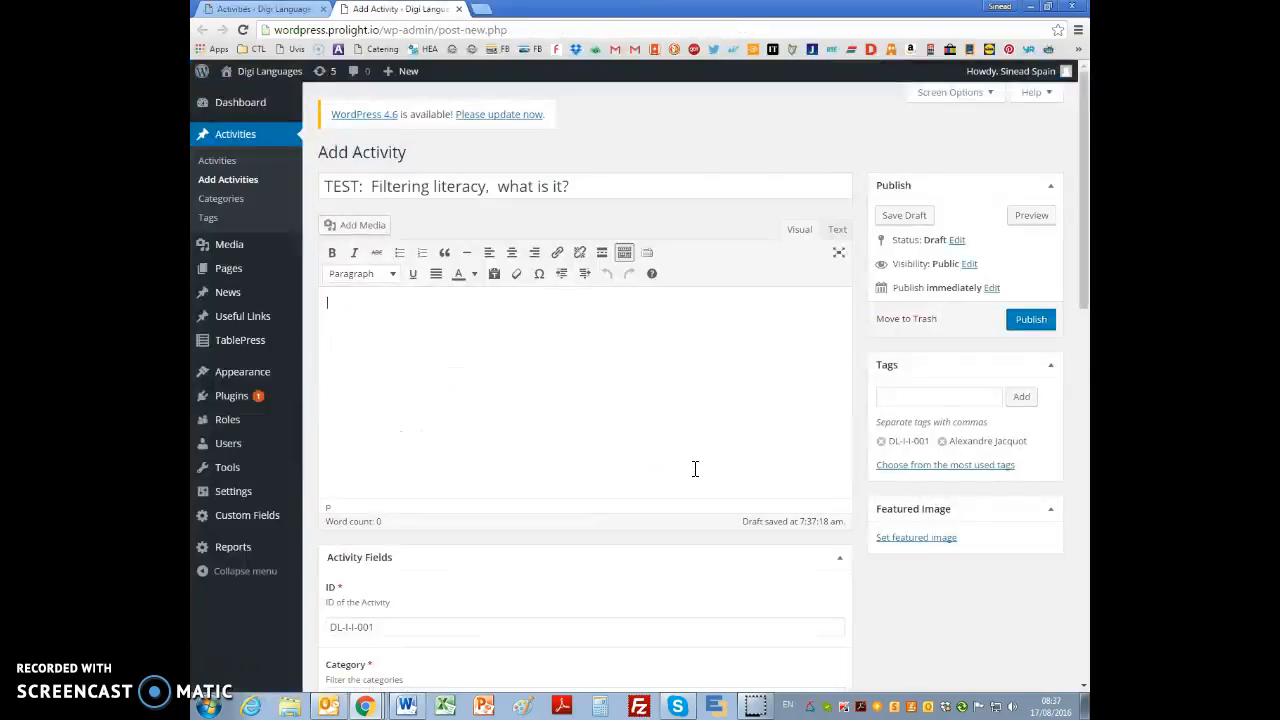
click(936, 396)
key(ctrl+v)
click(1019, 400)
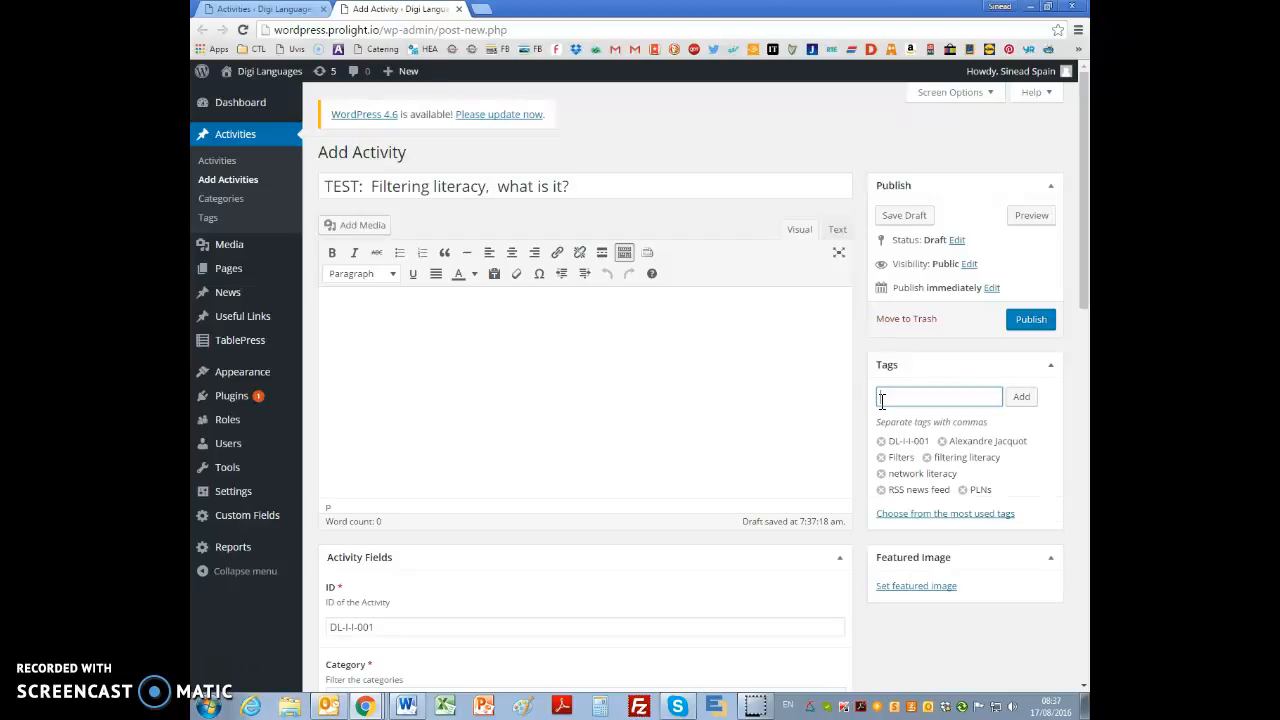
click(683, 400)
Step: Check the target audience in the document's Metadata, then filter the activity categories by CPD Tasks and choose Filtering Literacy under Information
key(alt+Tab)
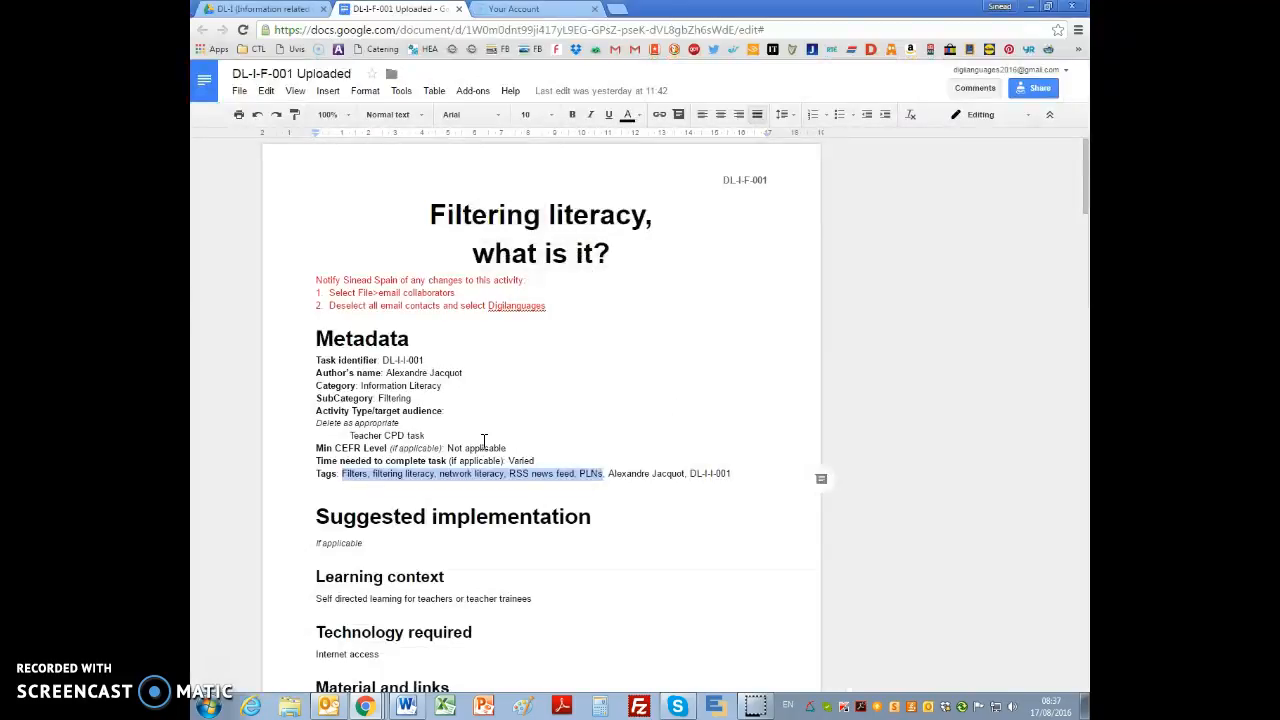
scroll(538, 462, down, 2)
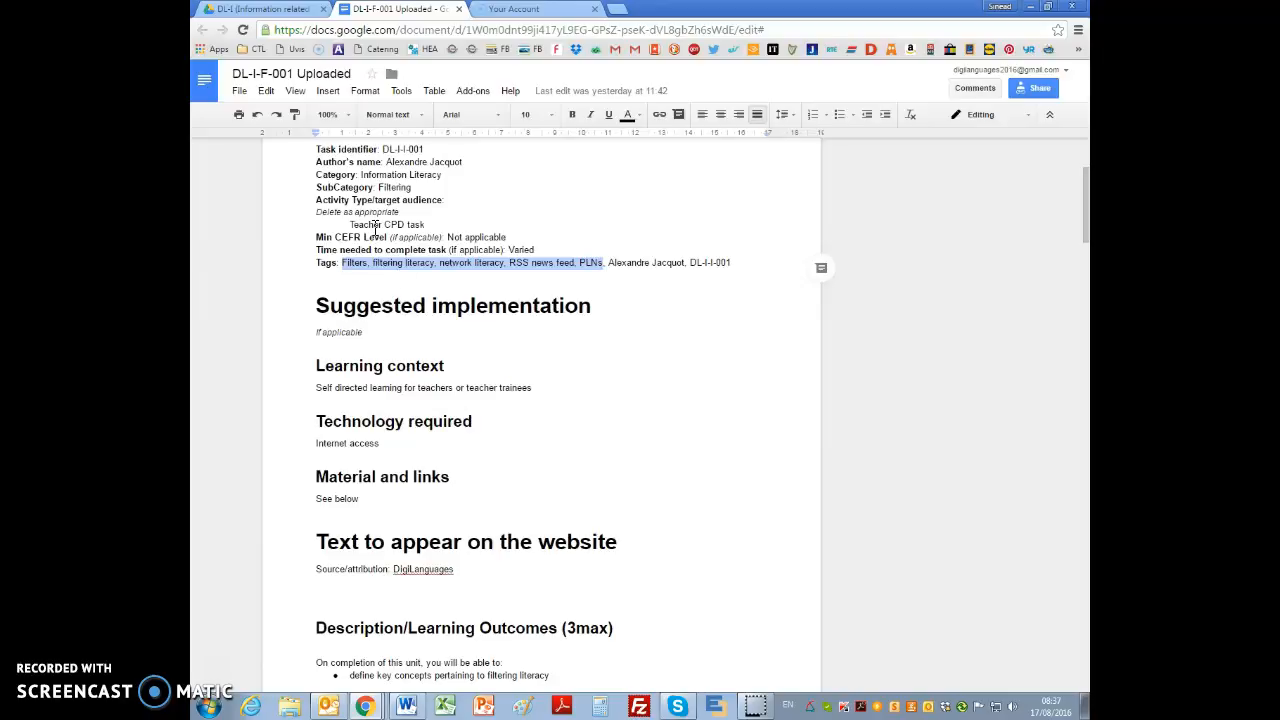
click(378, 213)
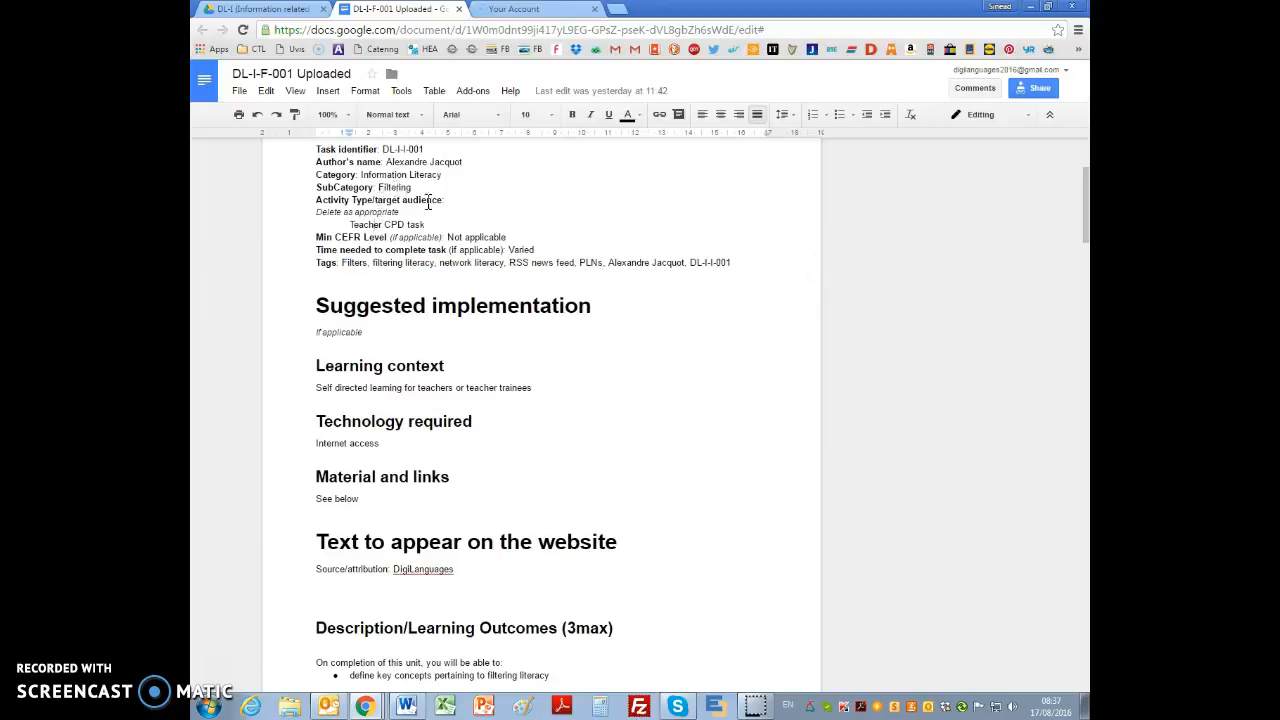
key(alt+Tab)
scroll(597, 497, down, 3)
click(436, 346)
click(434, 390)
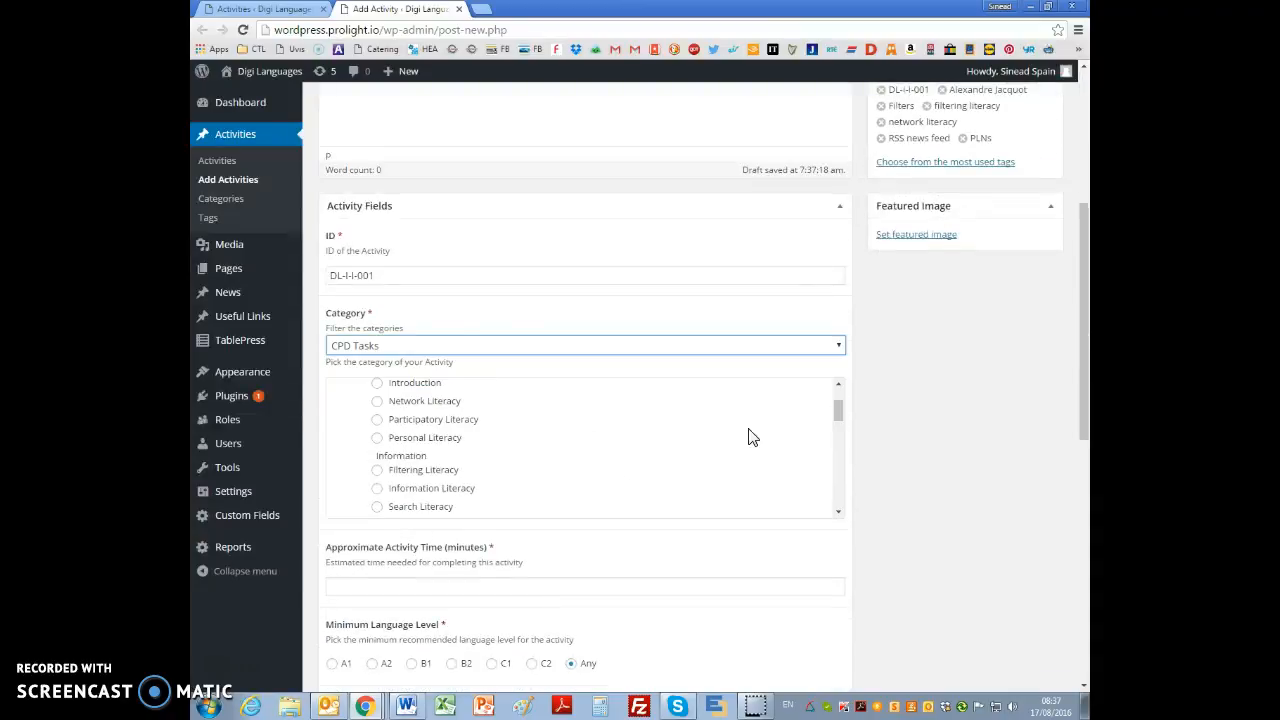
click(380, 471)
Step: Copy the Introduction paragraphs from the source document into the WordPress activity's content and add blank lines after them
key(alt+Tab)
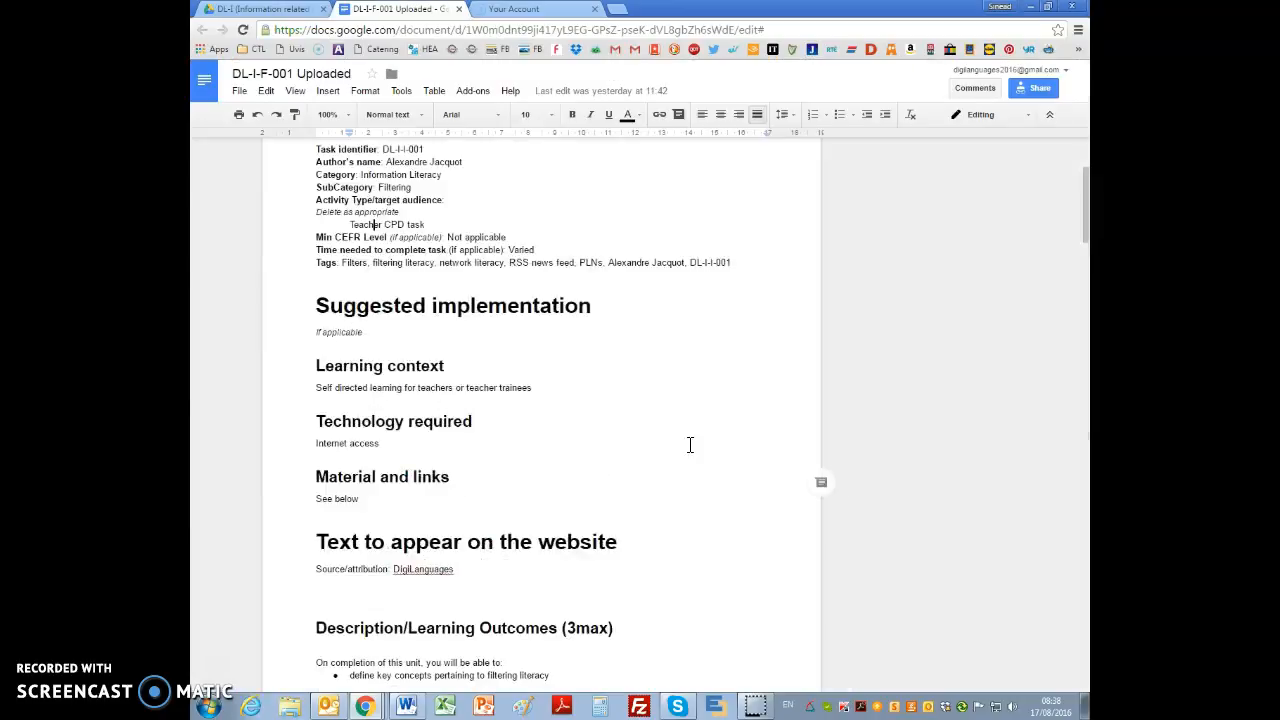
scroll(604, 442, down, 2)
scroll(604, 442, down, 5)
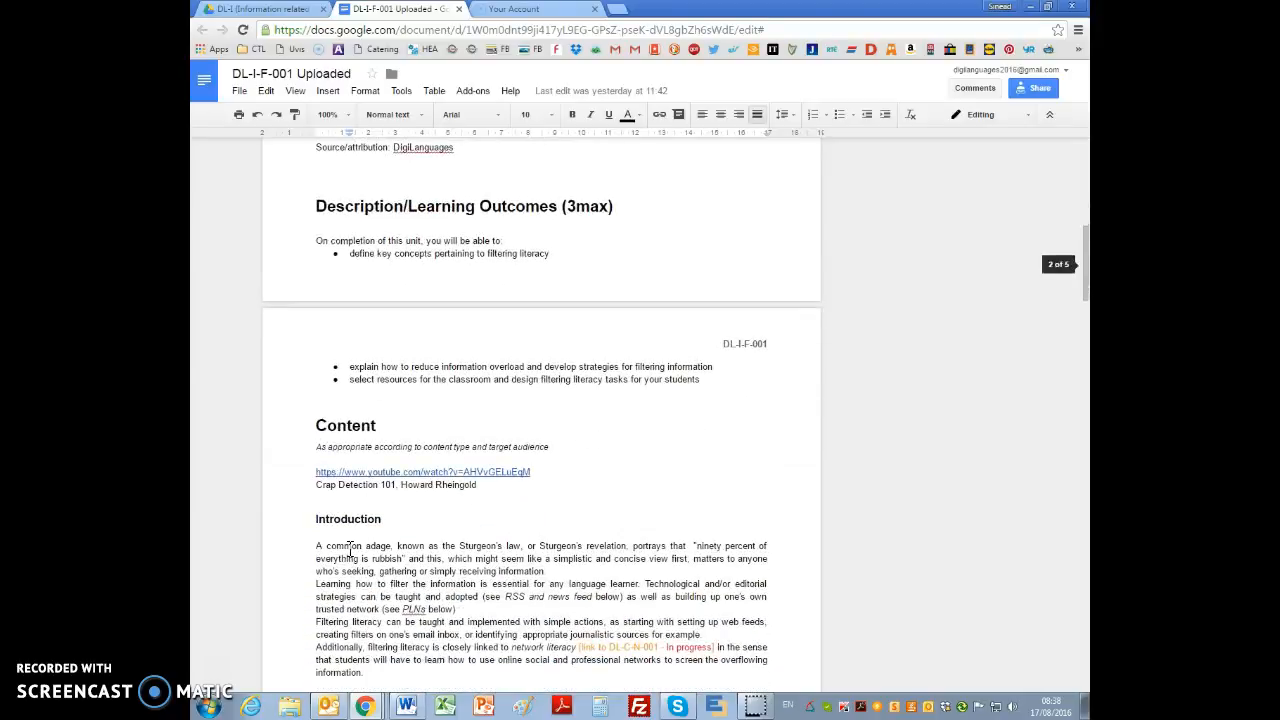
drag(316, 546, 387, 675)
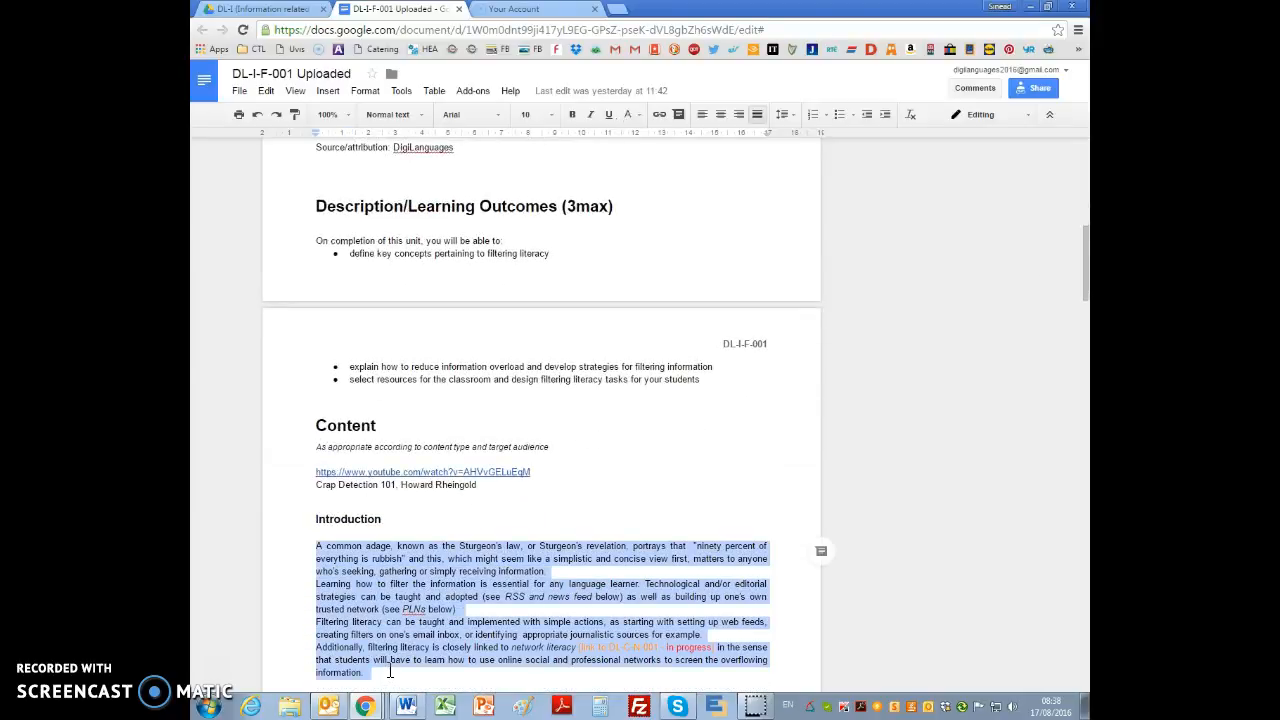
key(alt+Tab)
scroll(437, 320, up, 4)
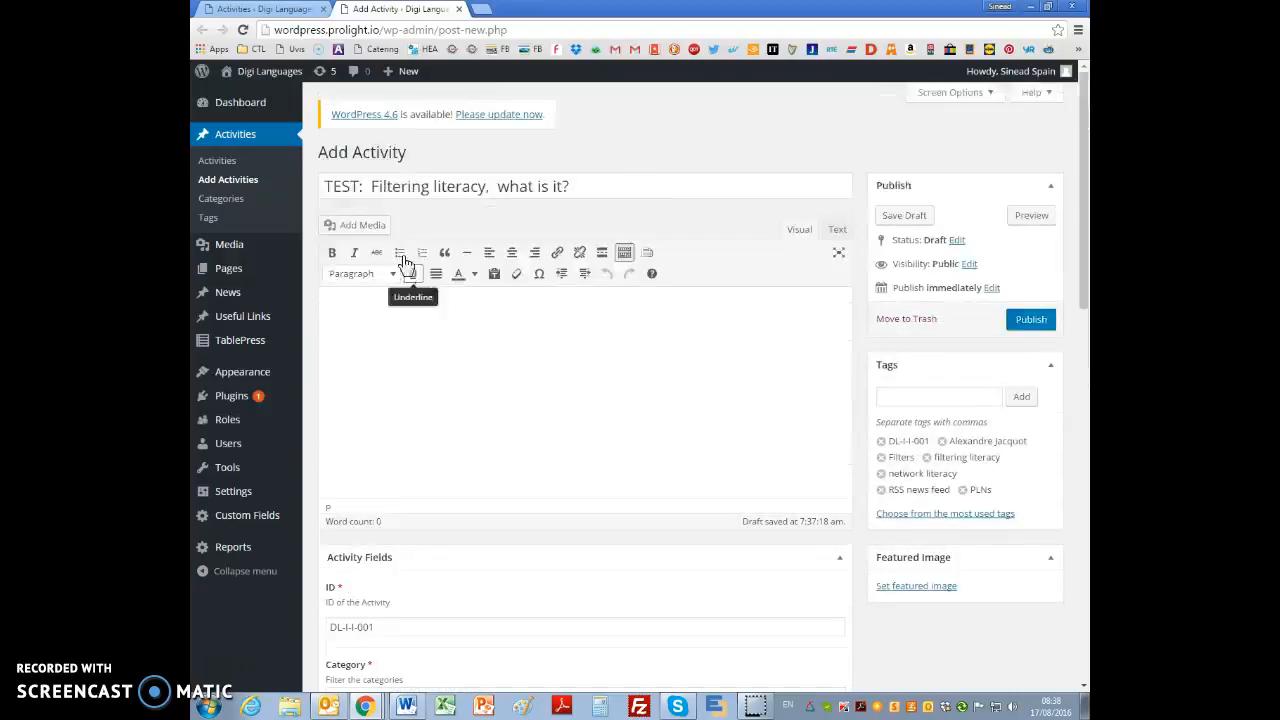
key(ctrl+v)
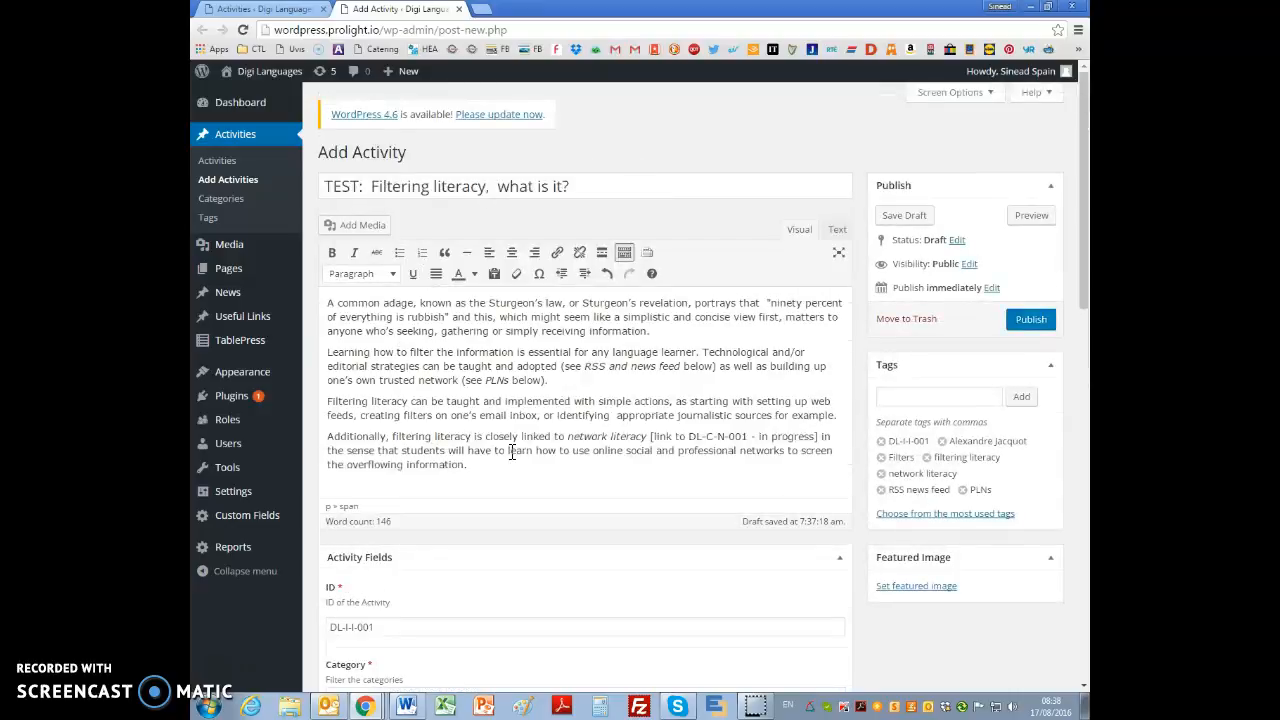
key(Return)
key(Return)
Step: Copy the learning outcomes text and its three bullets from the source document into the WordPress activity below the introduction
key(alt+Tab)
scroll(658, 517, down, 5)
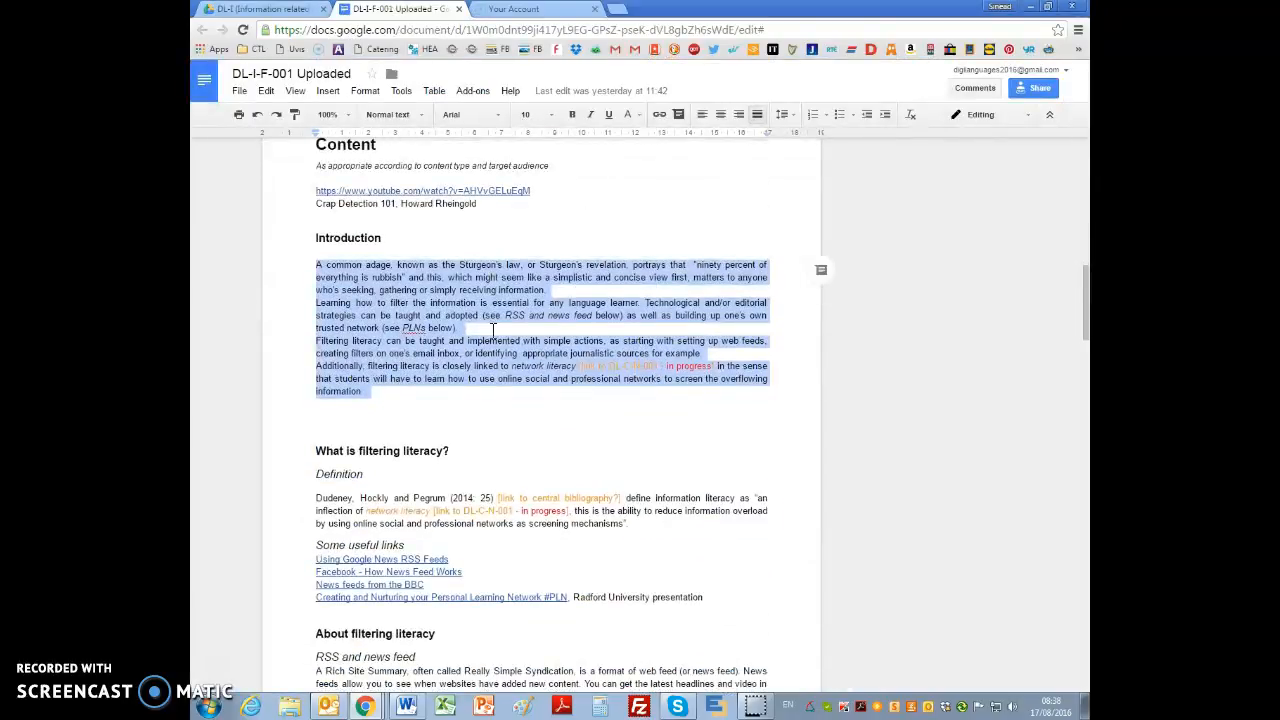
scroll(489, 214, up, 4)
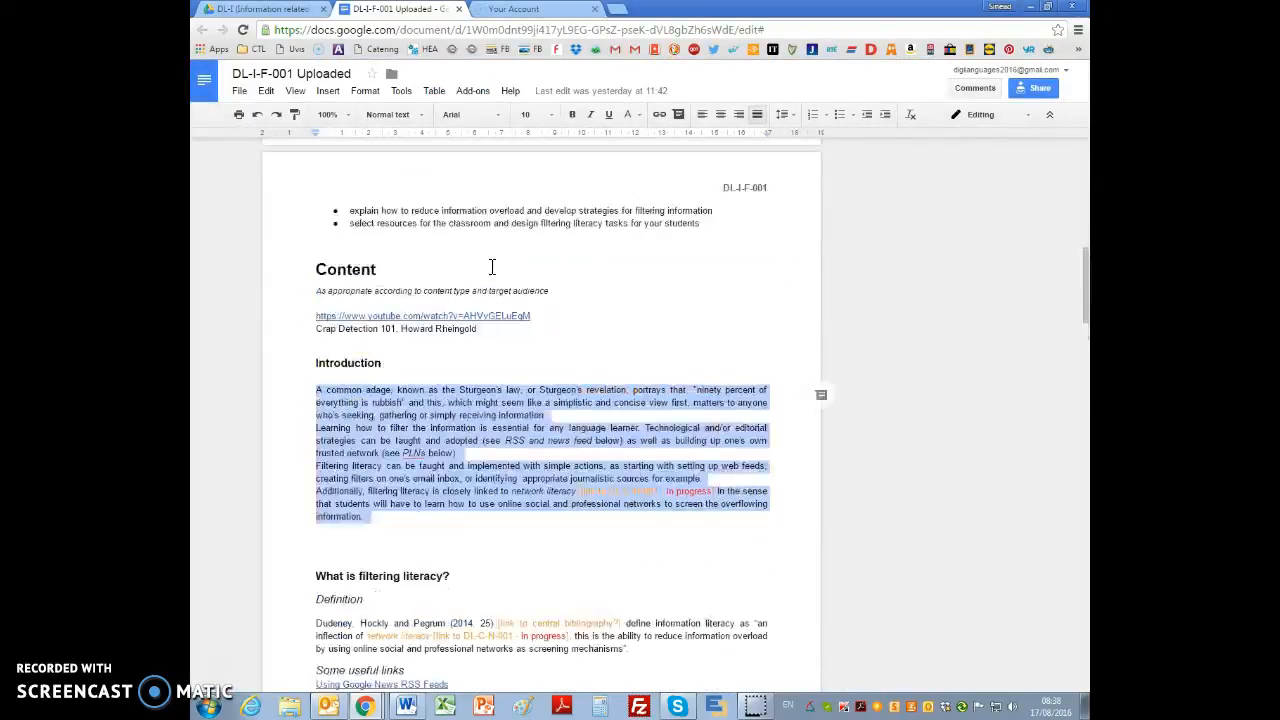
drag(299, 320, 705, 450)
key(alt+Tab)
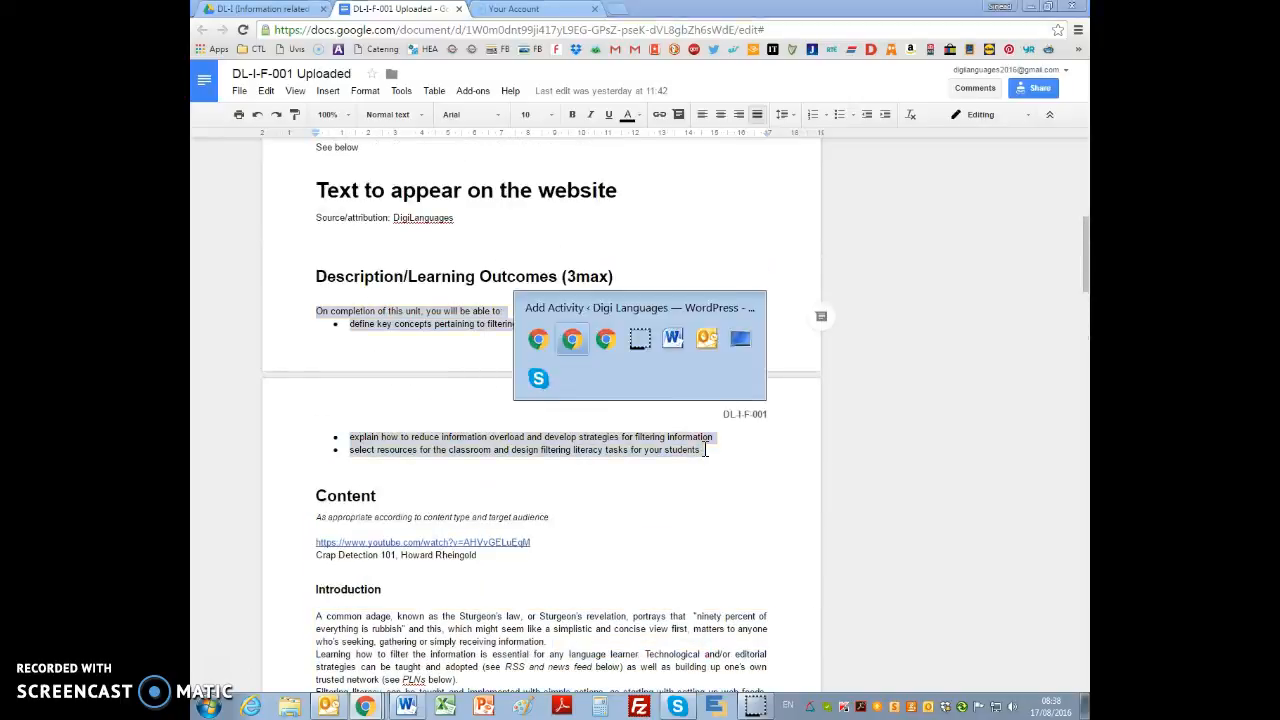
key(ctrl+v)
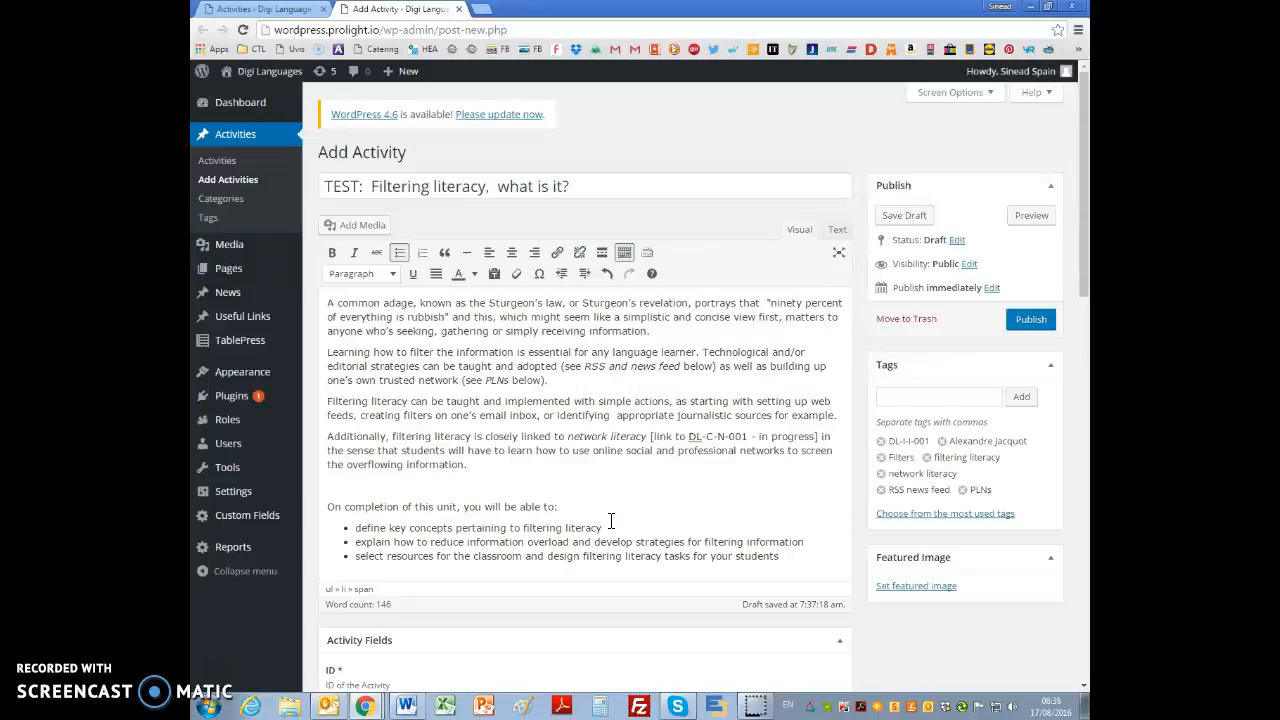
Step: Copy the YouTube link and Crap Detection 101 caption from the document into the activity below the learning outcomes, and add blank lines above them
key(alt+Tab)
scroll(608, 521, down, 3)
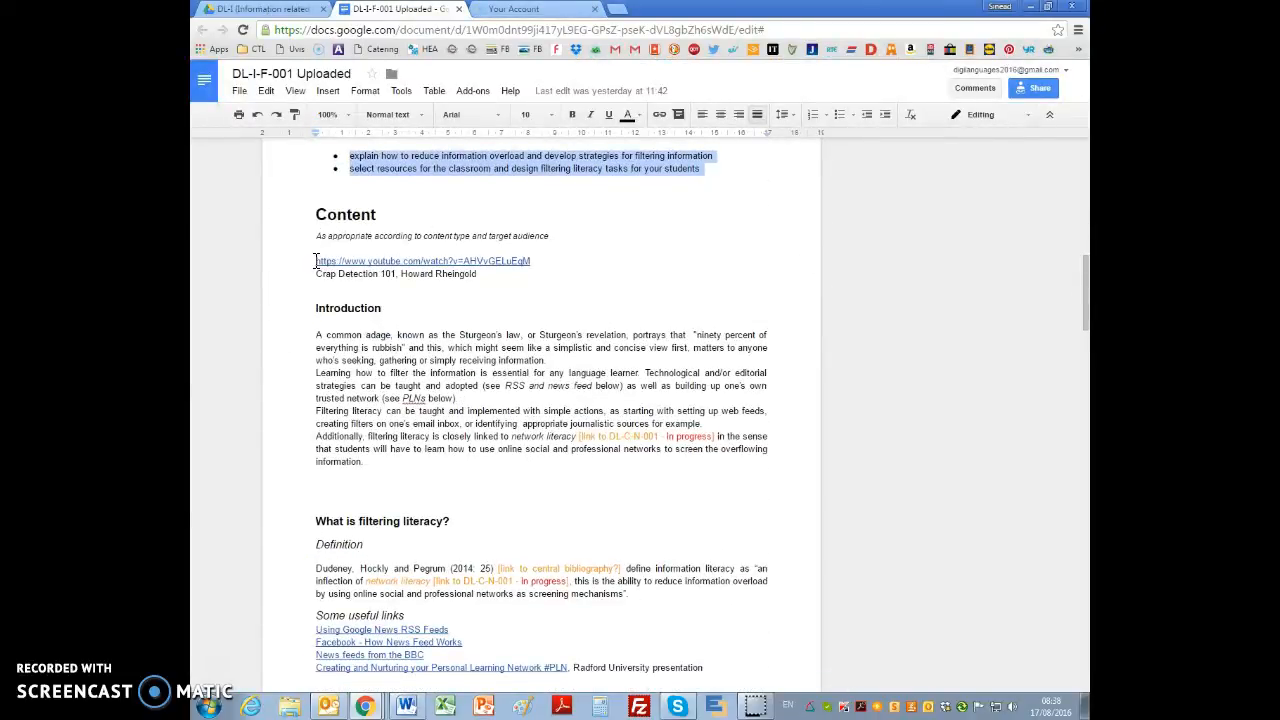
drag(316, 261, 551, 272)
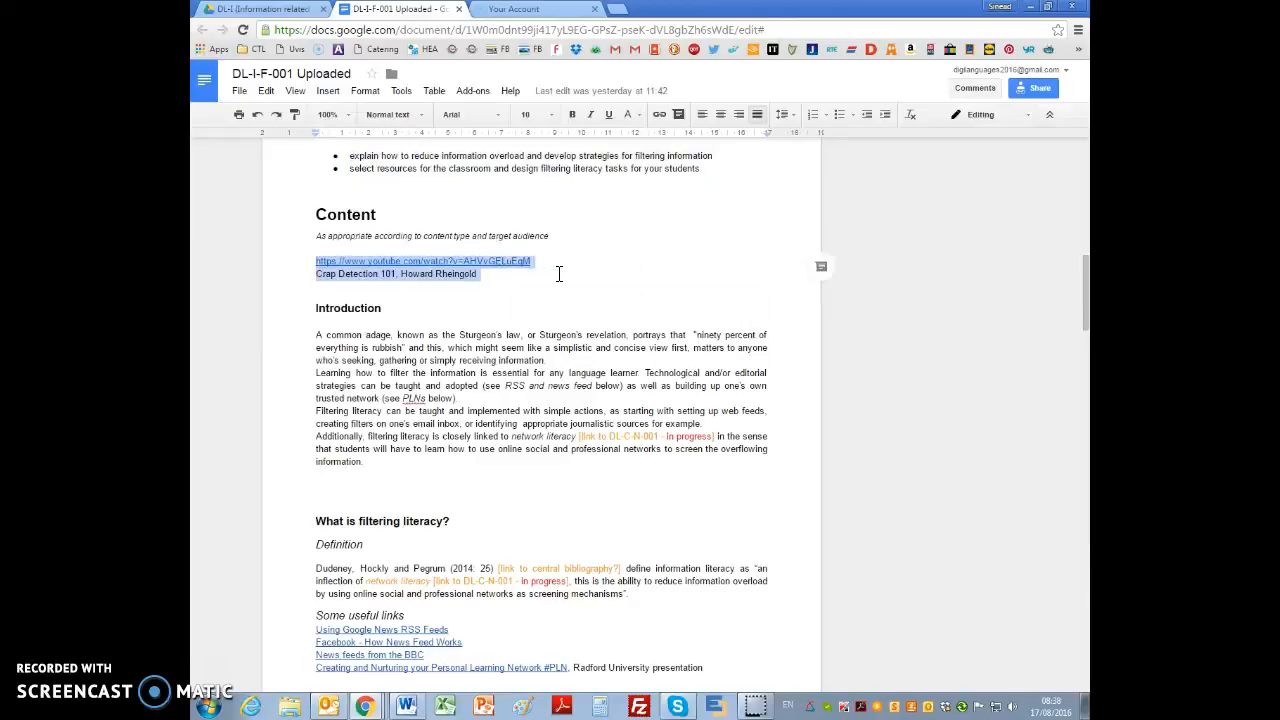
key(alt+Tab)
scroll(462, 375, down, 3)
key(ctrl+v)
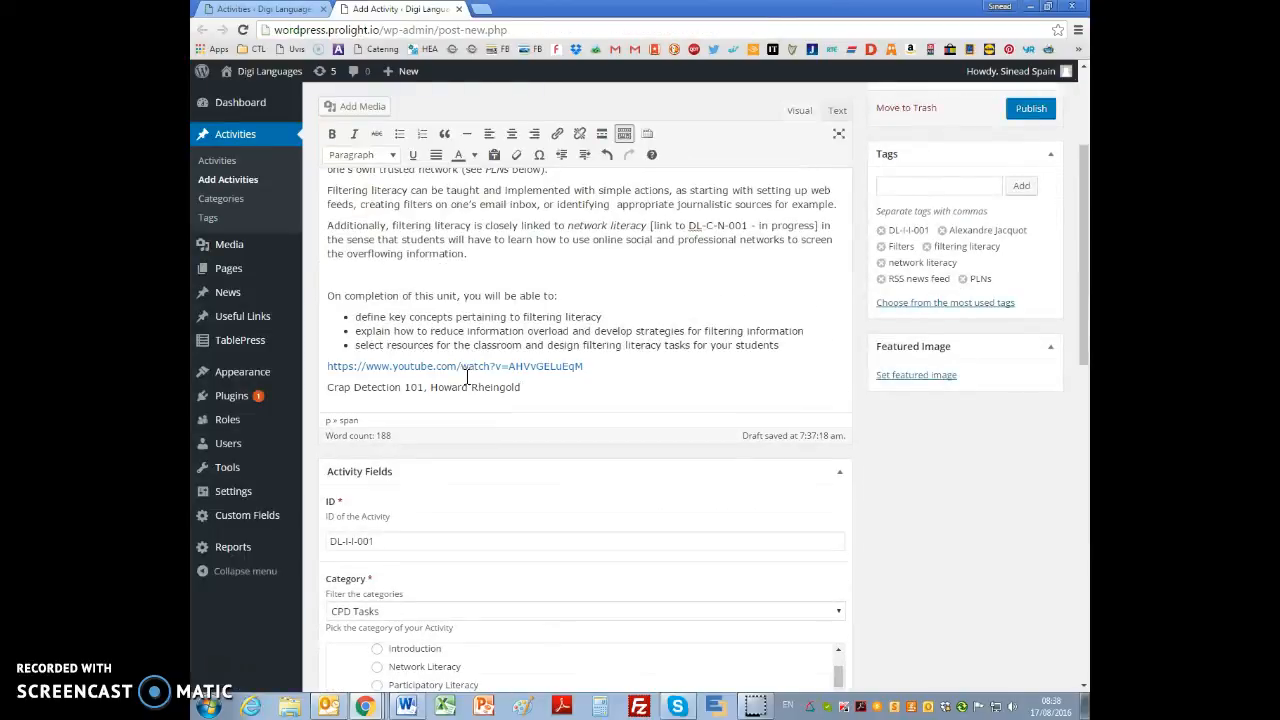
click(327, 365)
key(Return)
key(Return)
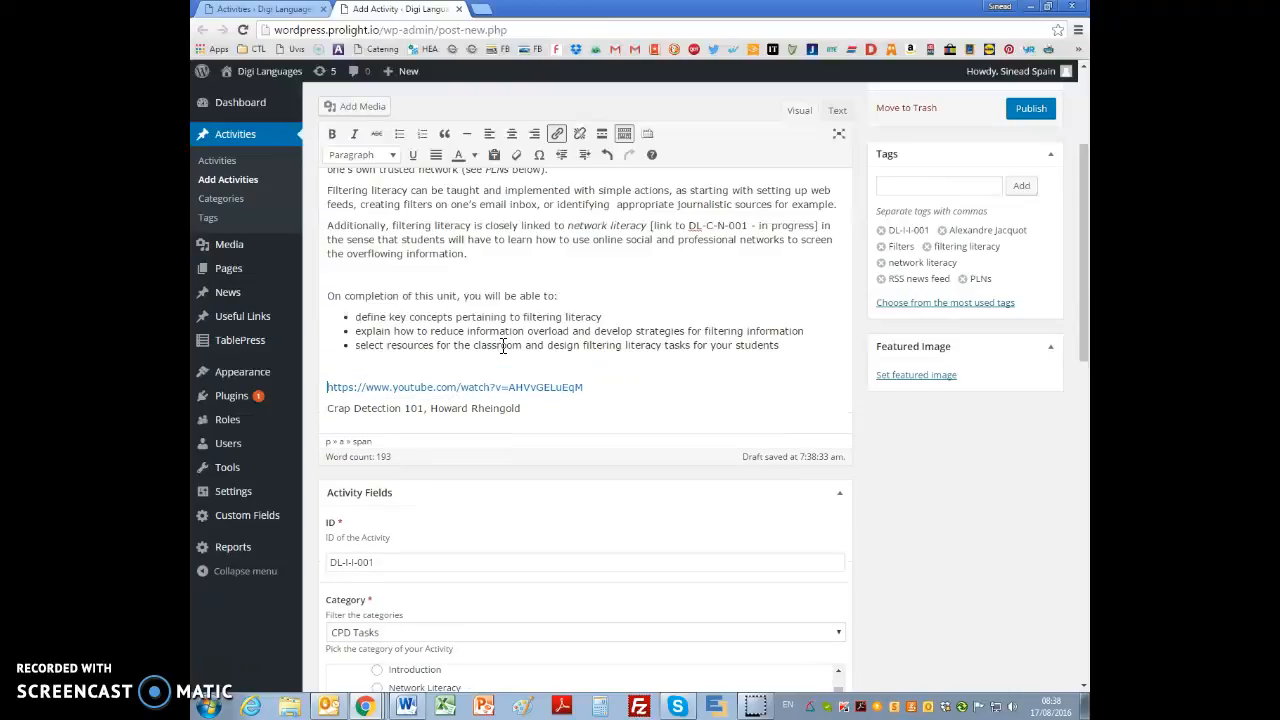
drag(607, 405, 336, 410)
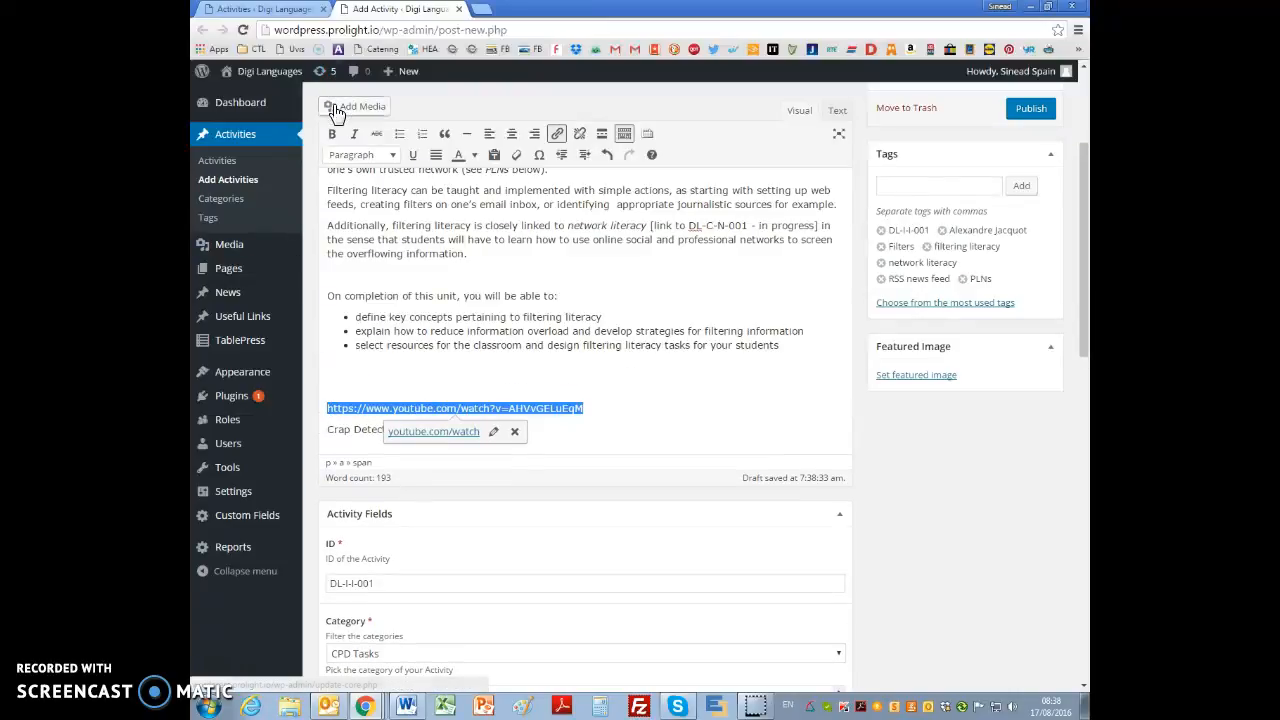
click(337, 383)
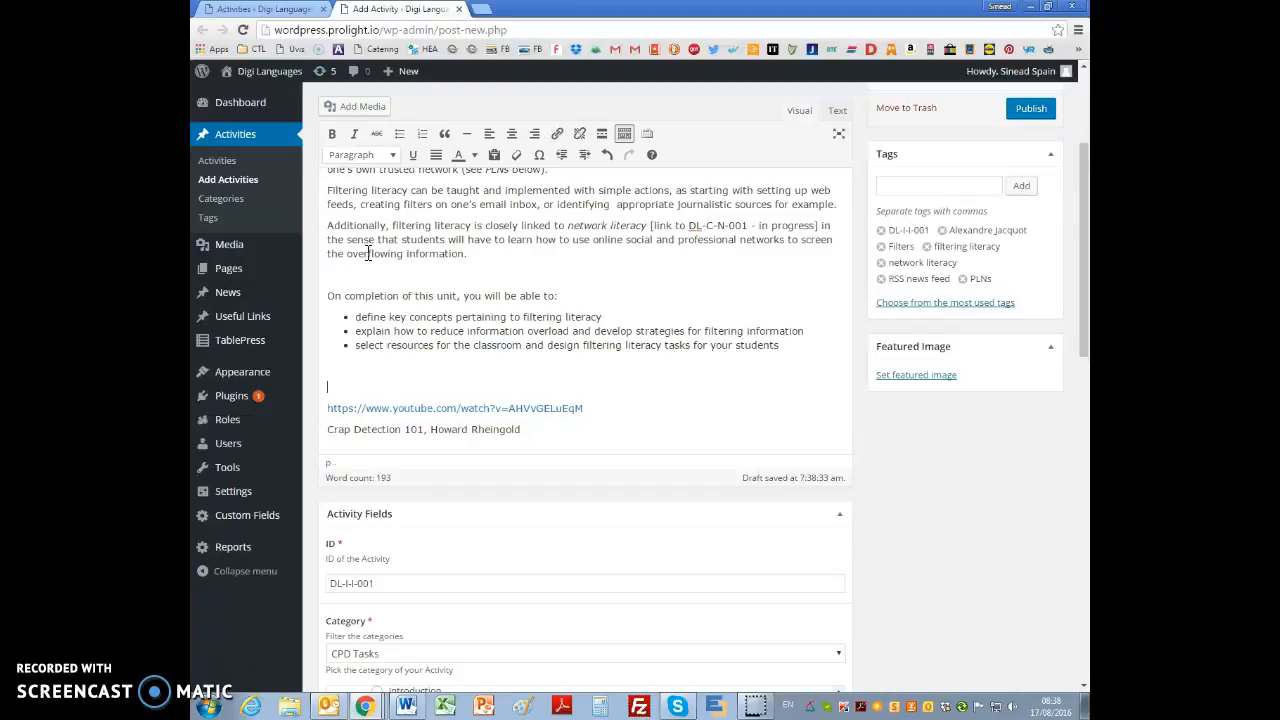
click(355, 106)
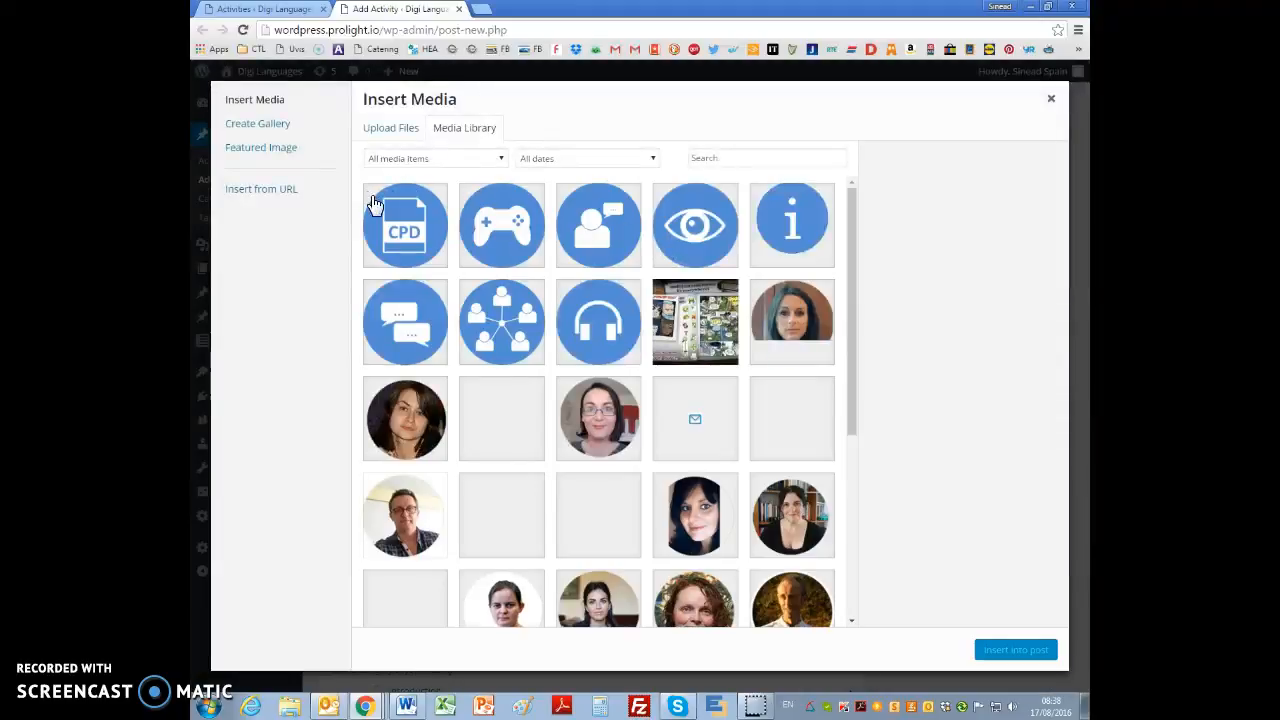
click(270, 192)
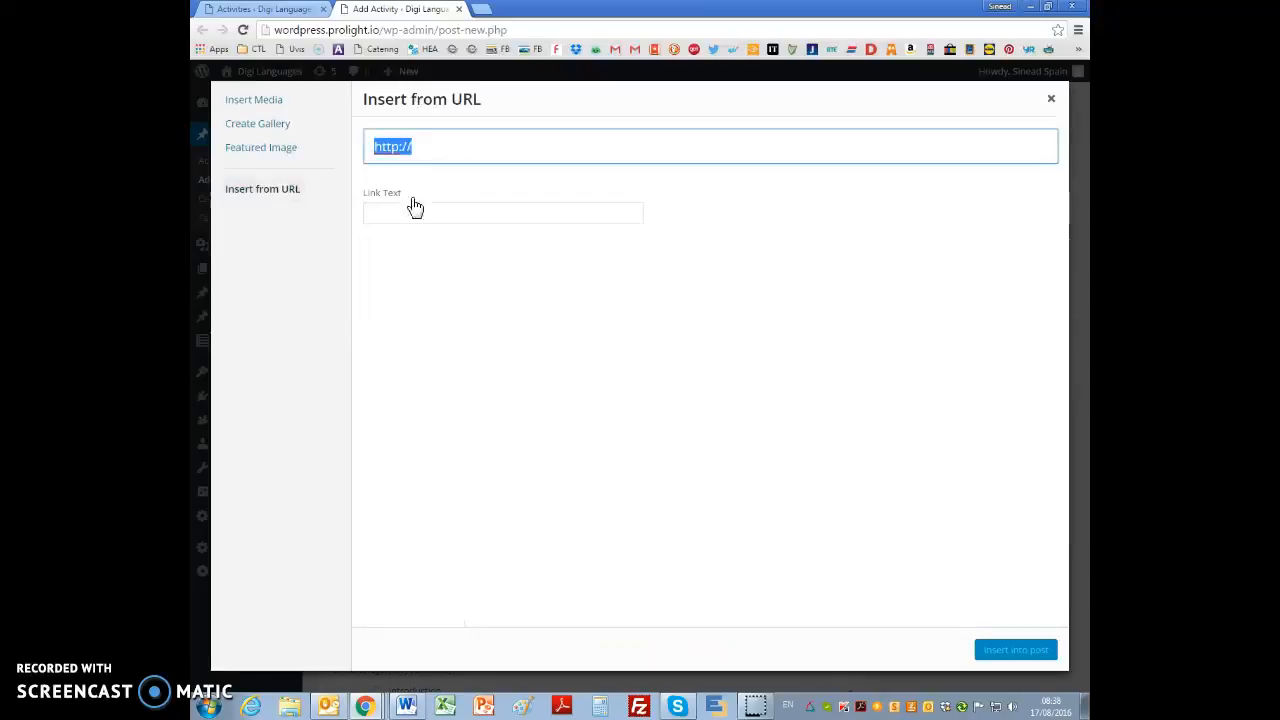
text(https://www.youtube.com/watch?v=AHVvGELuEqM)
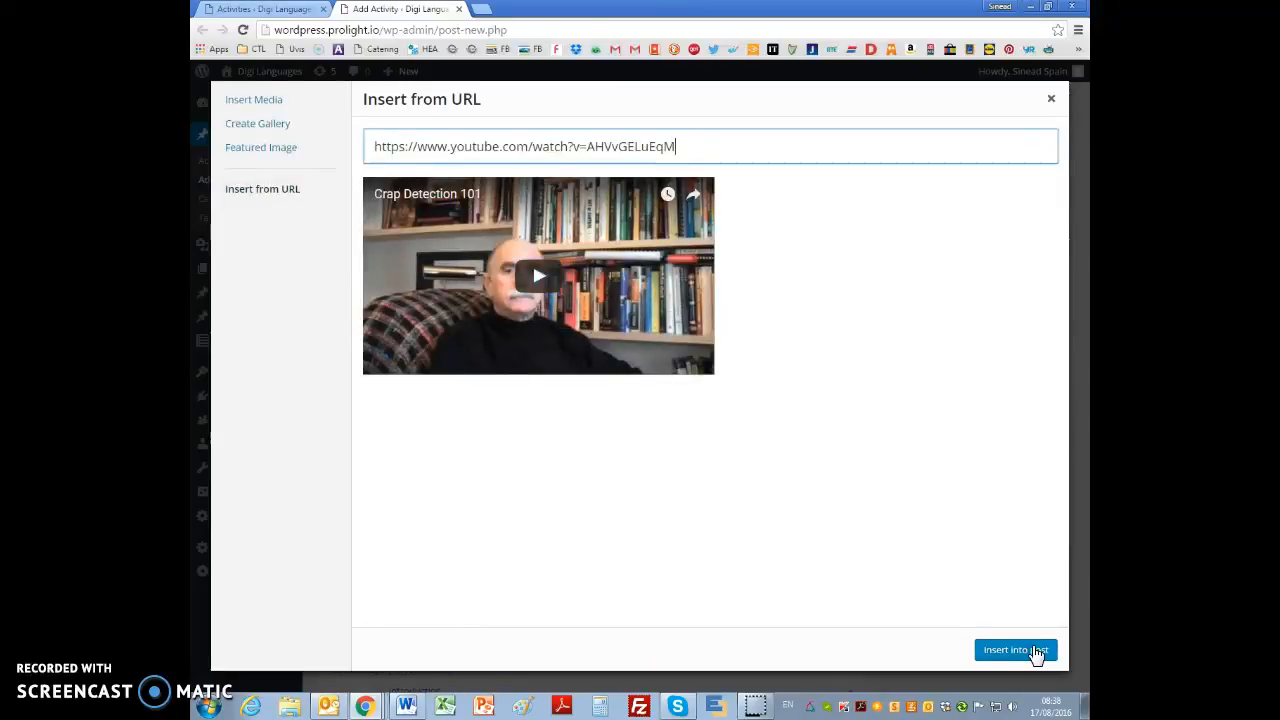
click(1029, 652)
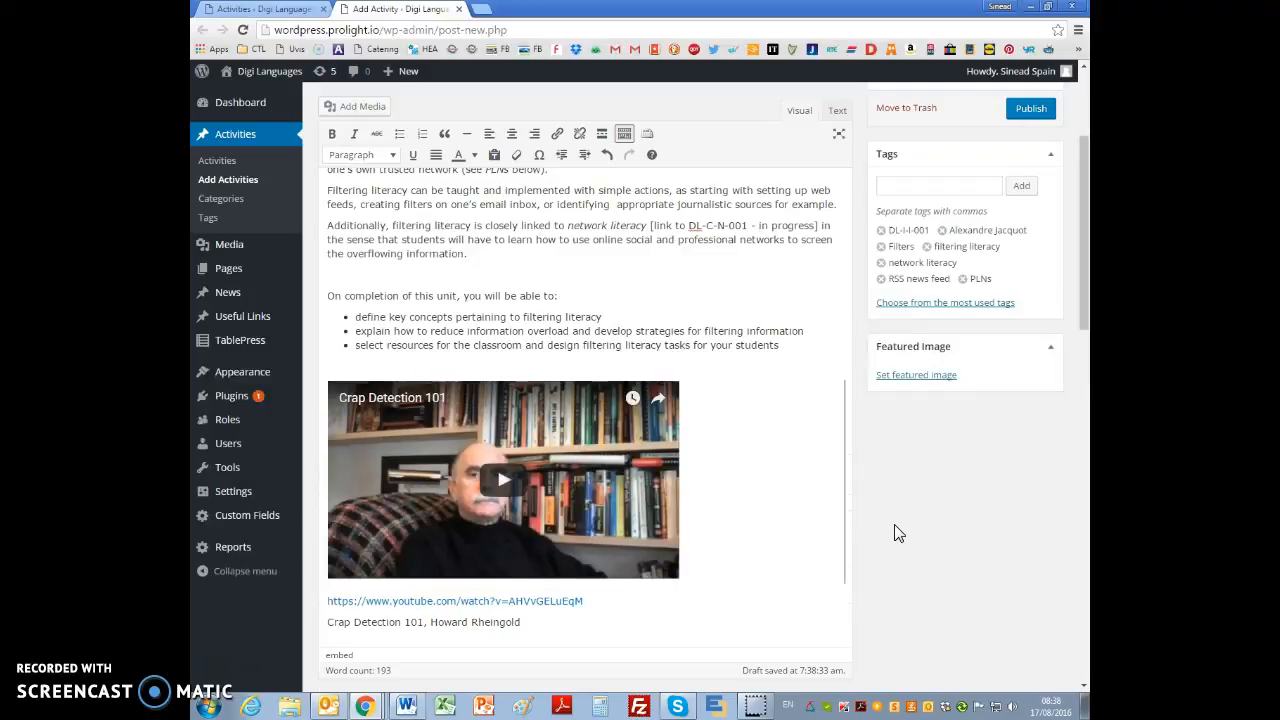
scroll(894, 531, down, 3)
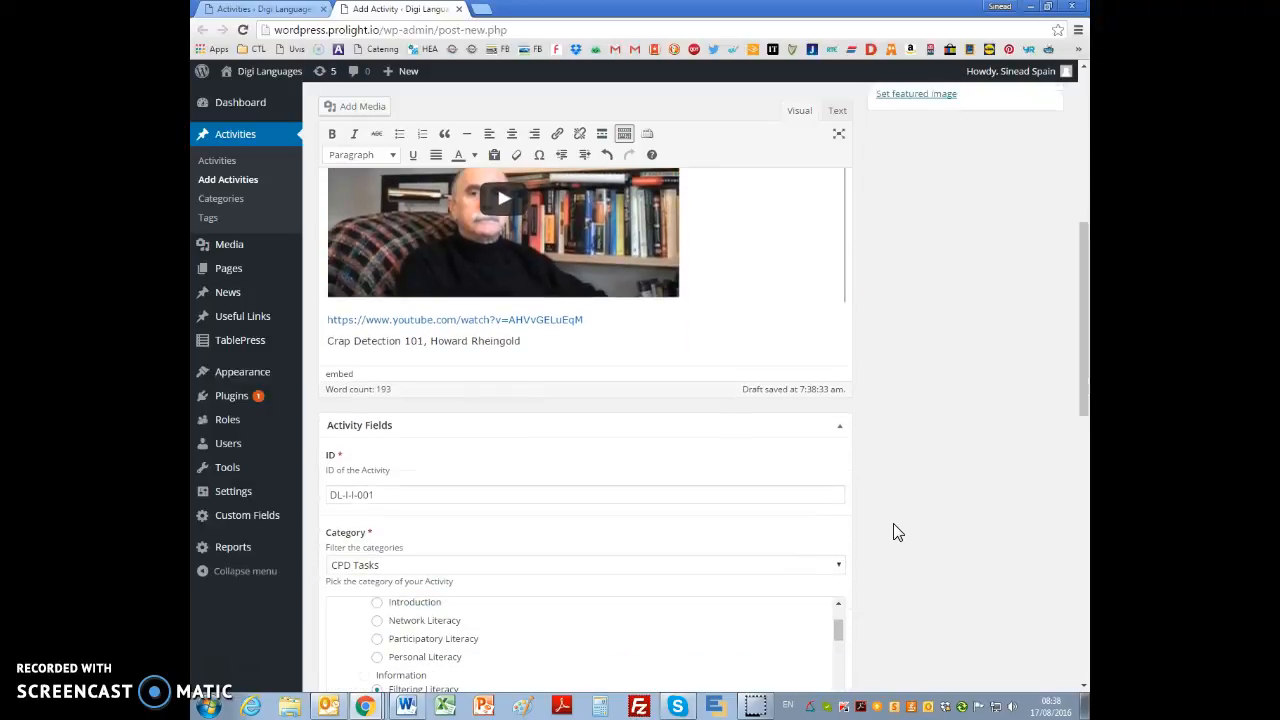
scroll(889, 530, up, 3)
Step: Check the source document's Introduction for the link note on network literacy and the activity ID it refers to
key(alt+Tab)
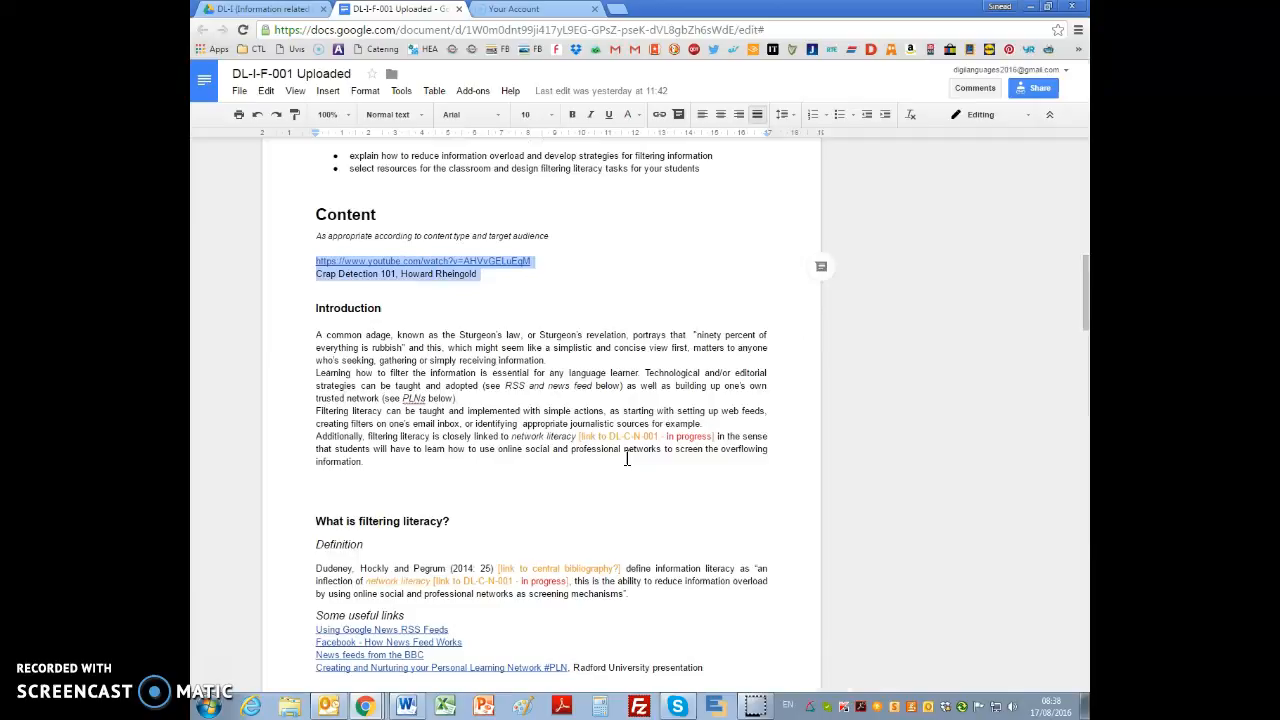
drag(577, 437, 692, 437)
click(540, 455)
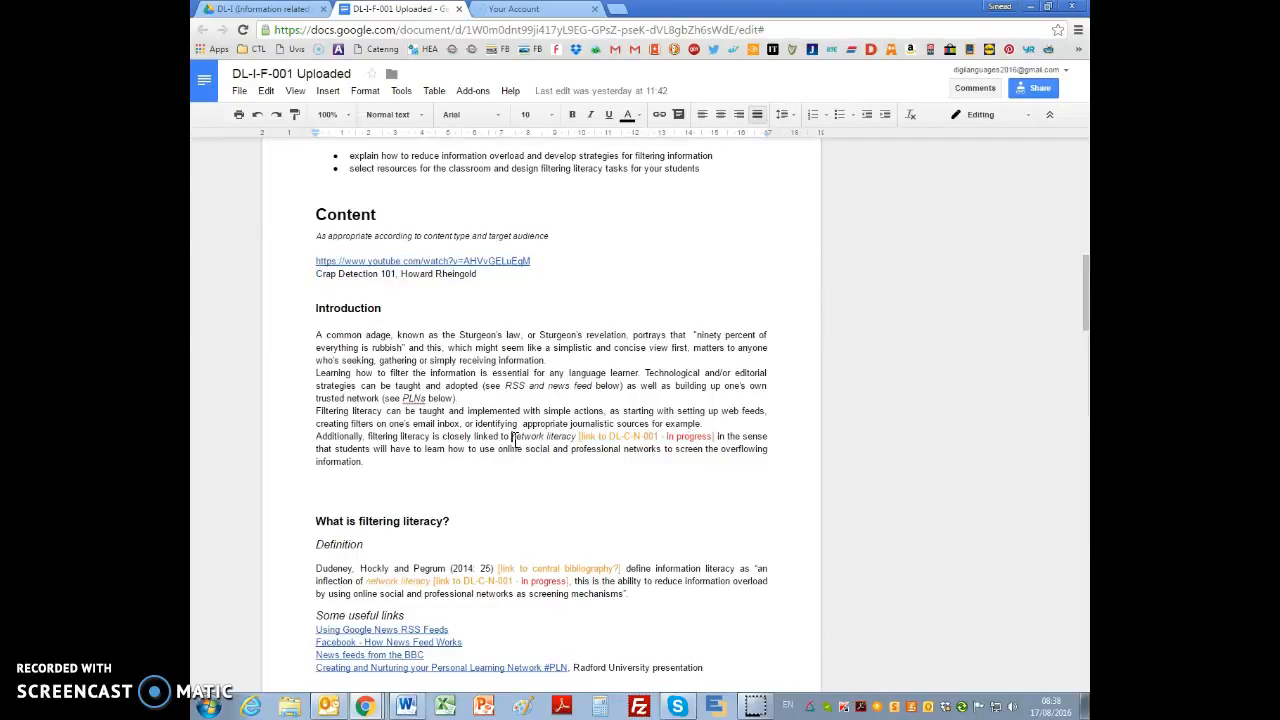
drag(513, 437, 565, 441)
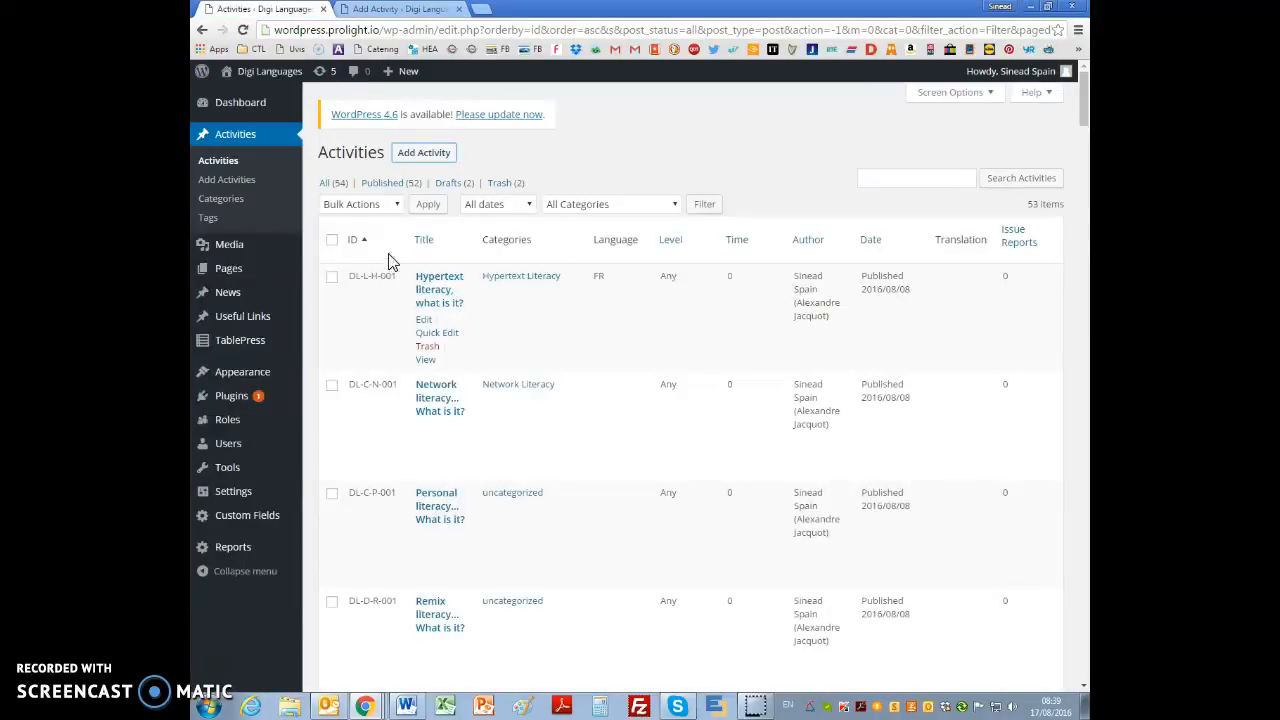
Step: Sort the WordPress activities by ascending ID and open the public page of Network literacy (DL-C-N-001) in a new tab
click(353, 240)
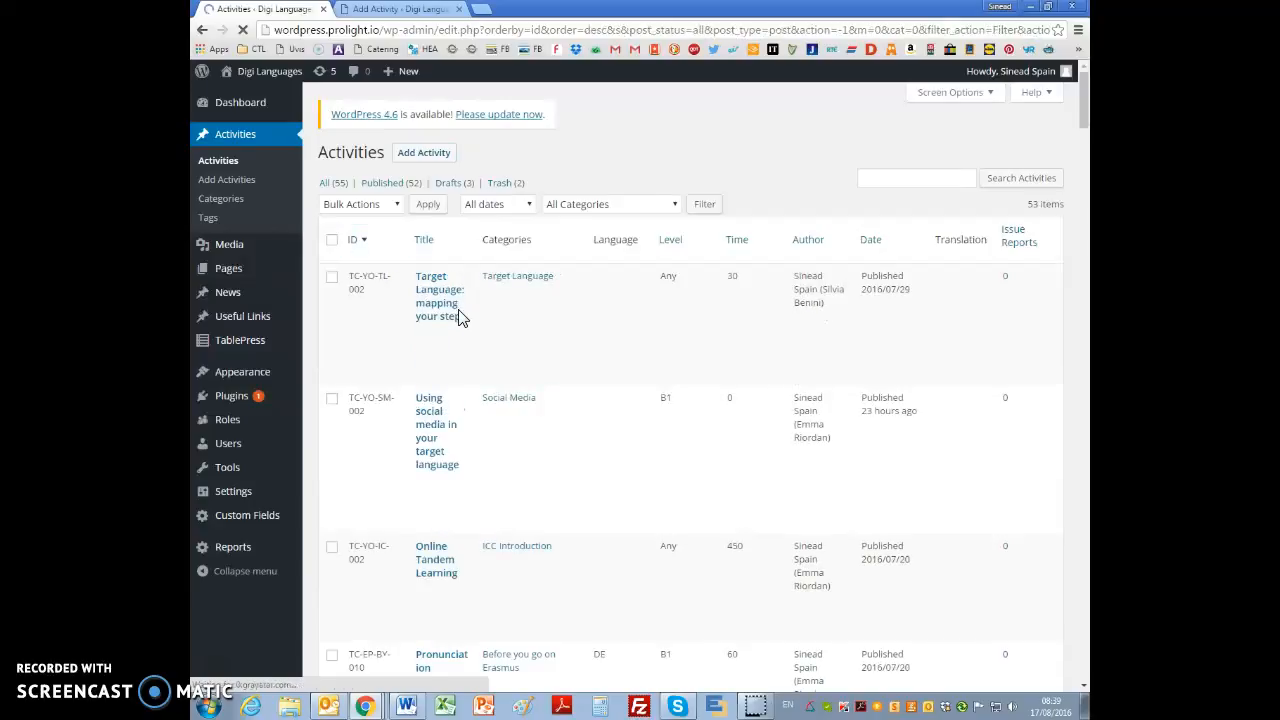
click(353, 241)
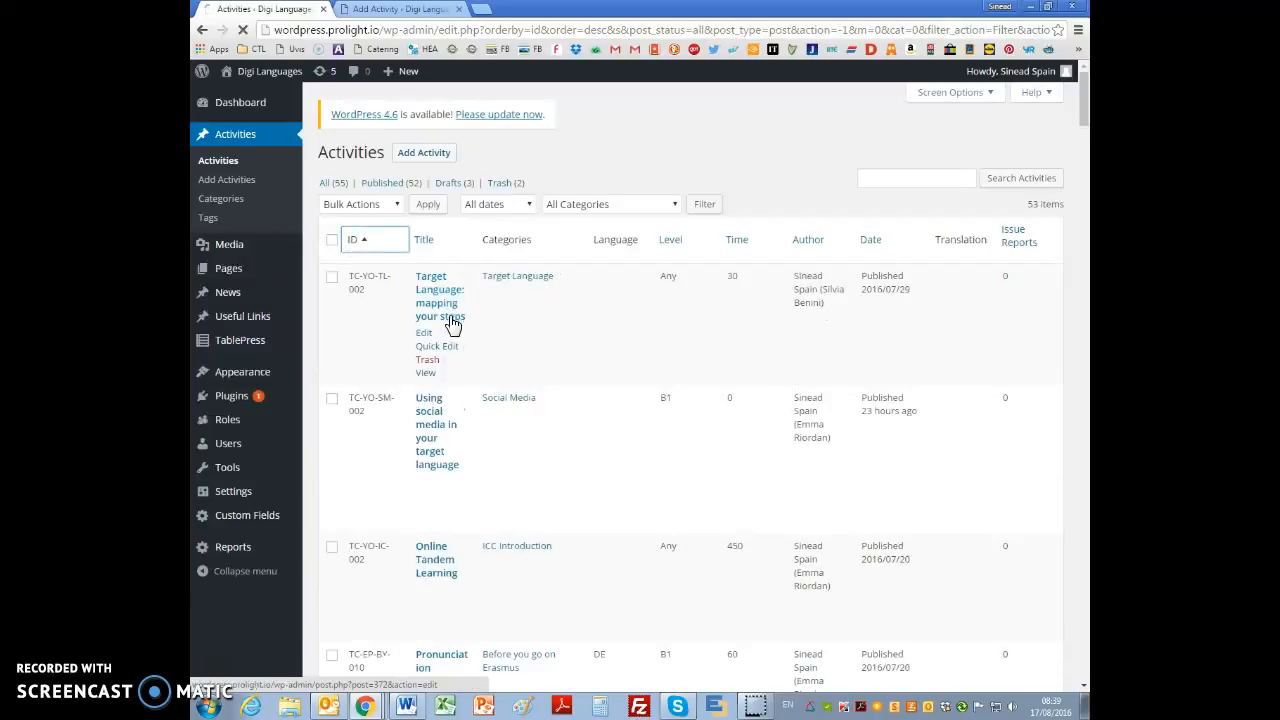
scroll(422, 325, down, 1)
scroll(420, 328, down, 1)
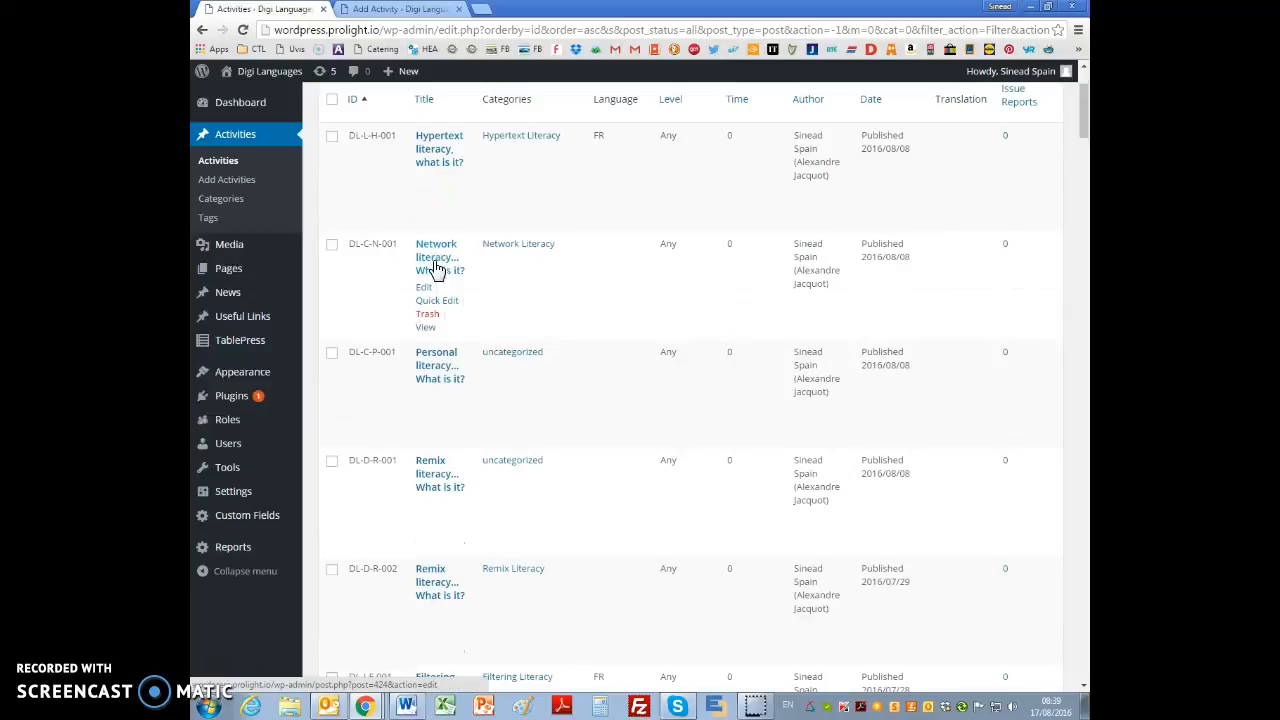
right_click(427, 328)
click(460, 340)
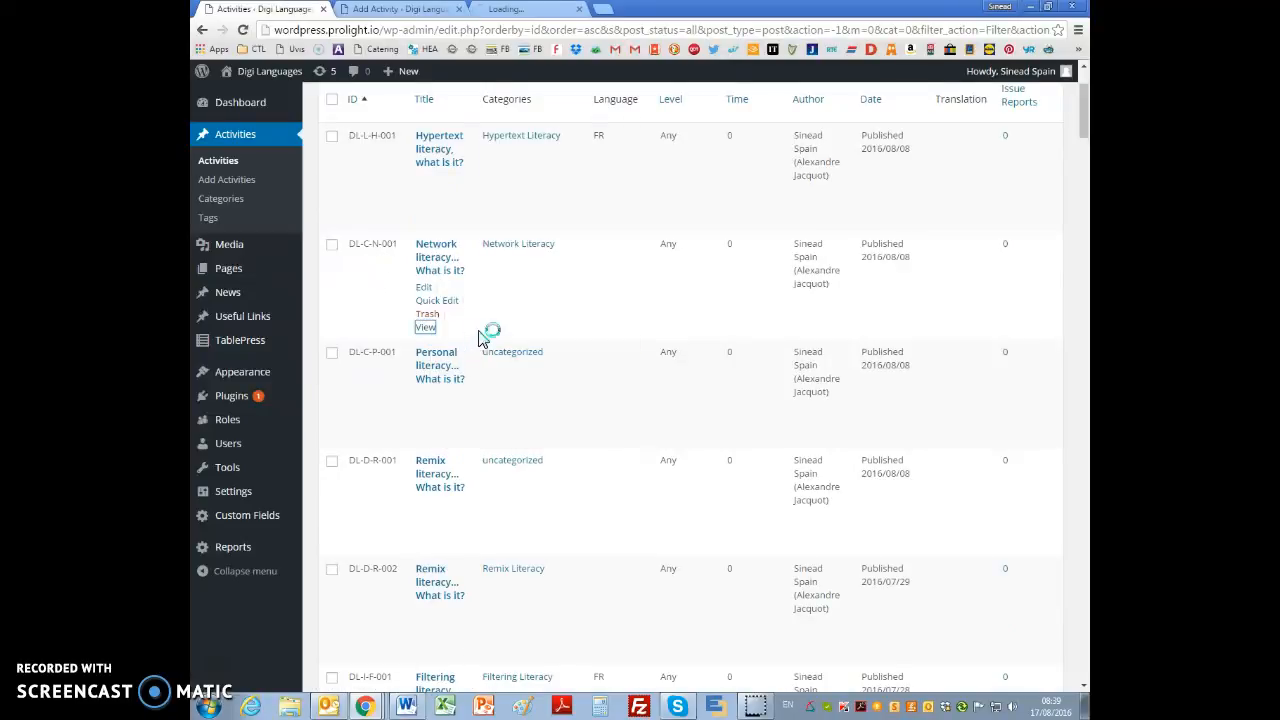
Step: Copy the path /network-literacy-what-is-it/ from the Network literacy page's address and recheck the phrase it belongs to in the document
click(519, 9)
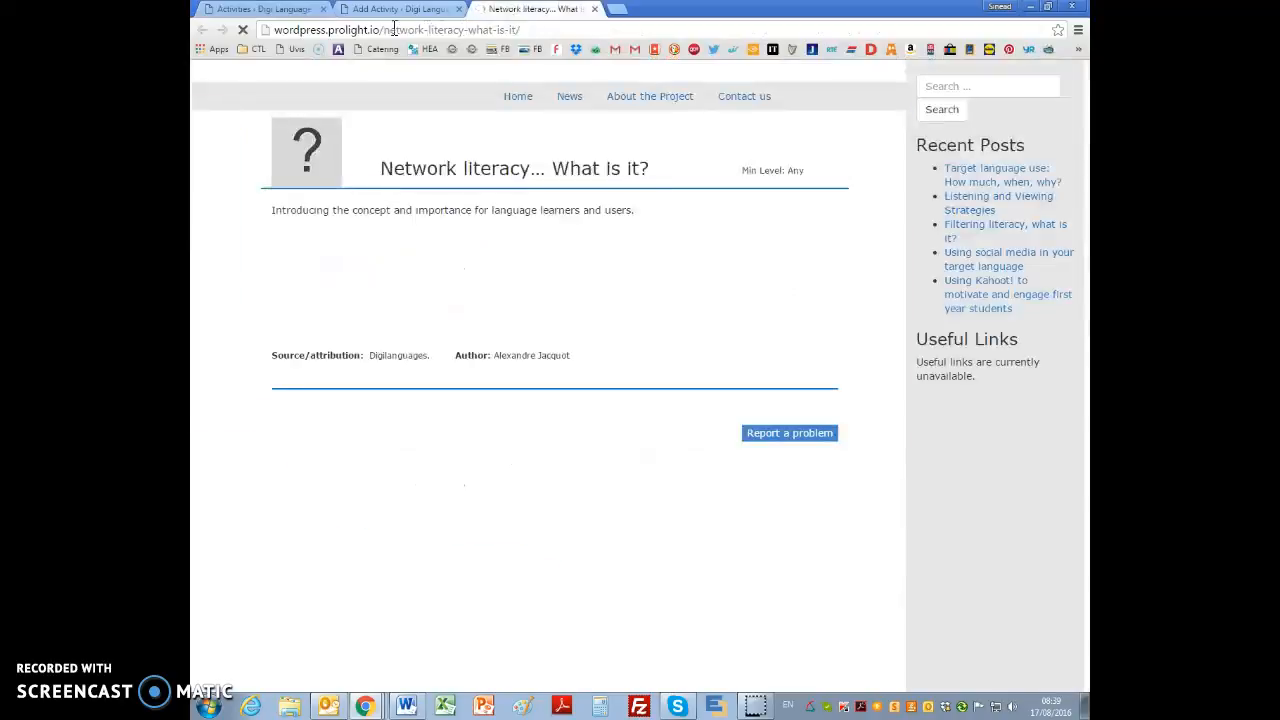
drag(381, 30, 526, 30)
key(ctrl+c)
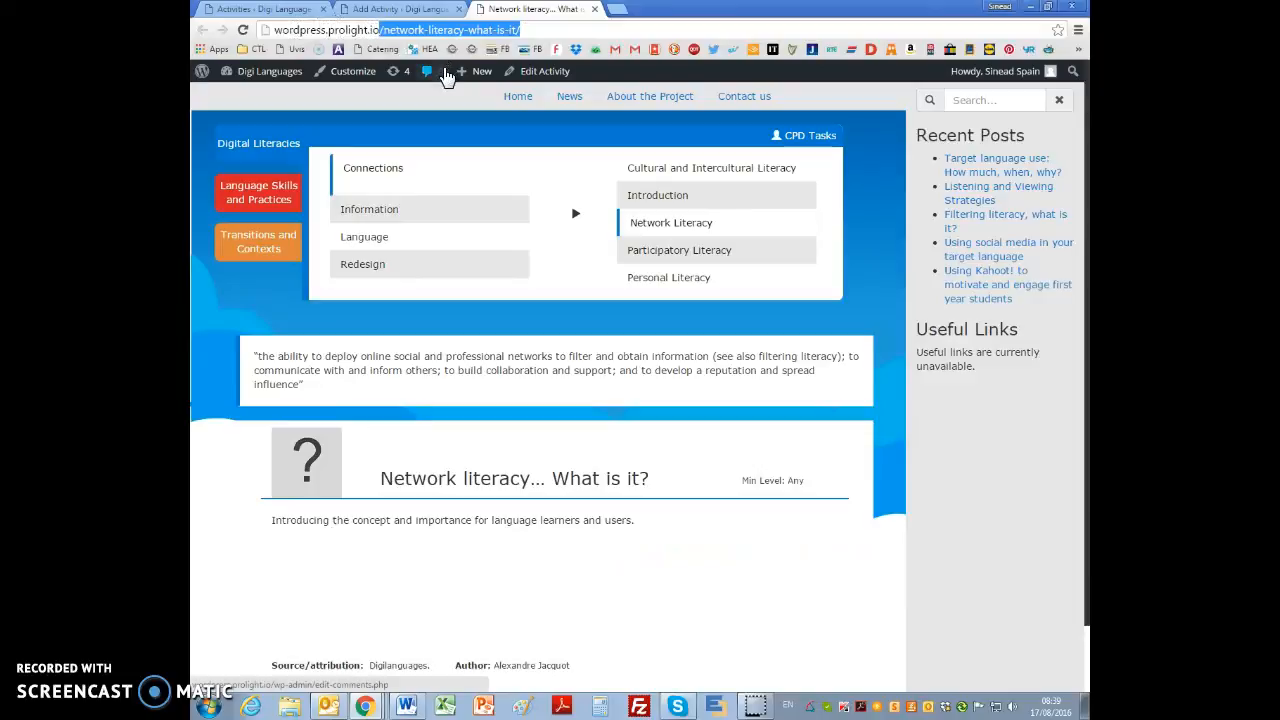
key(alt+Tab)
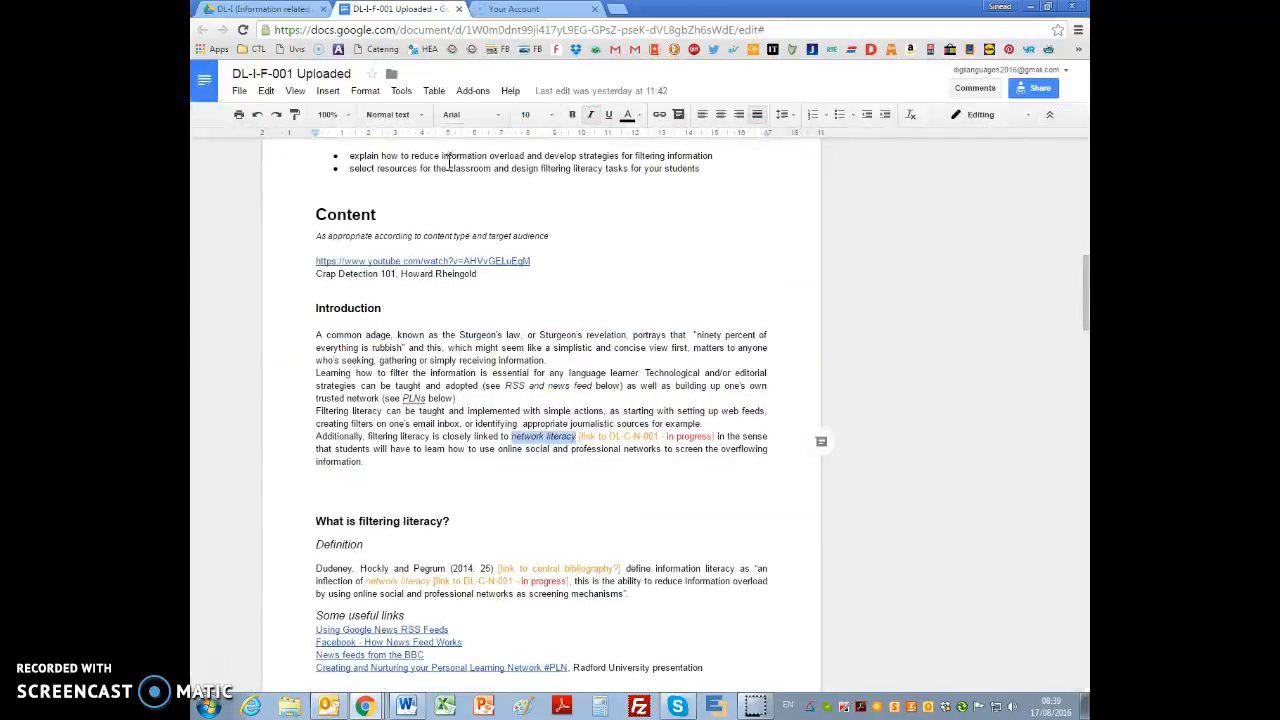
key(alt+Tab)
Step: Link the words network literacy in the new activity's text to /network-literacy-what-is-it/, opening in a new tab
click(376, 12)
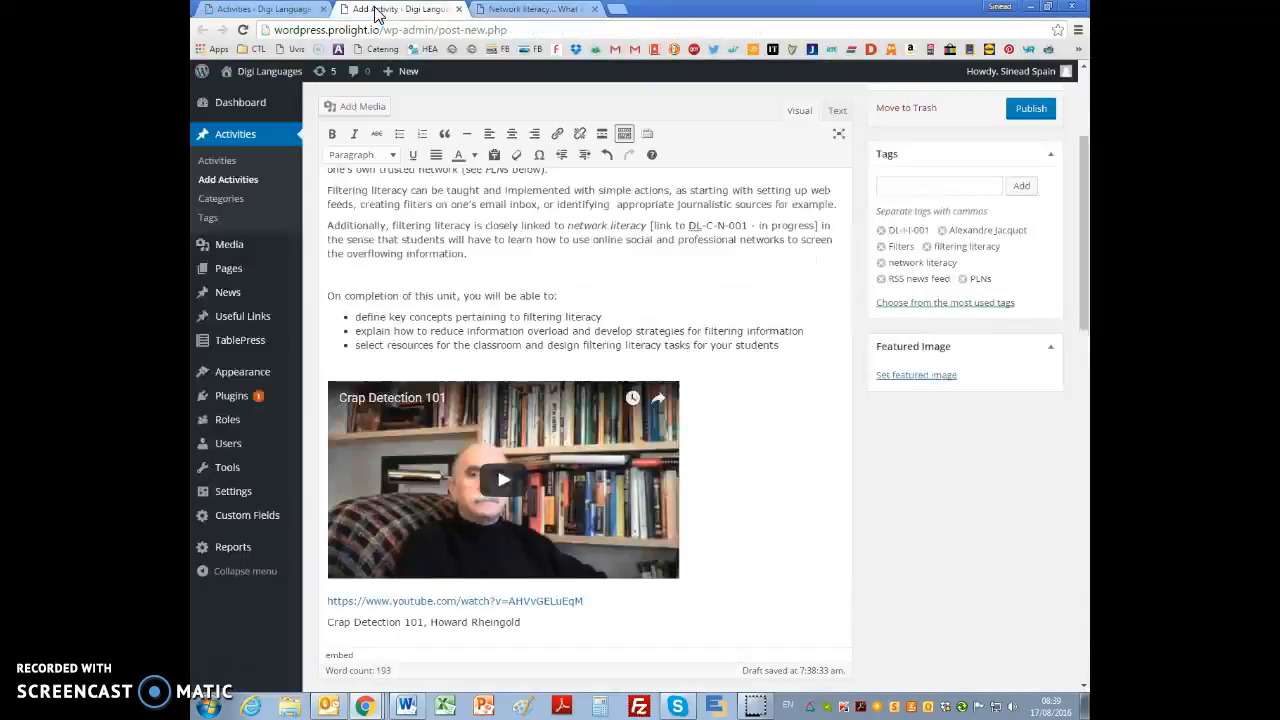
scroll(738, 532, down, 2)
scroll(742, 520, up, 1)
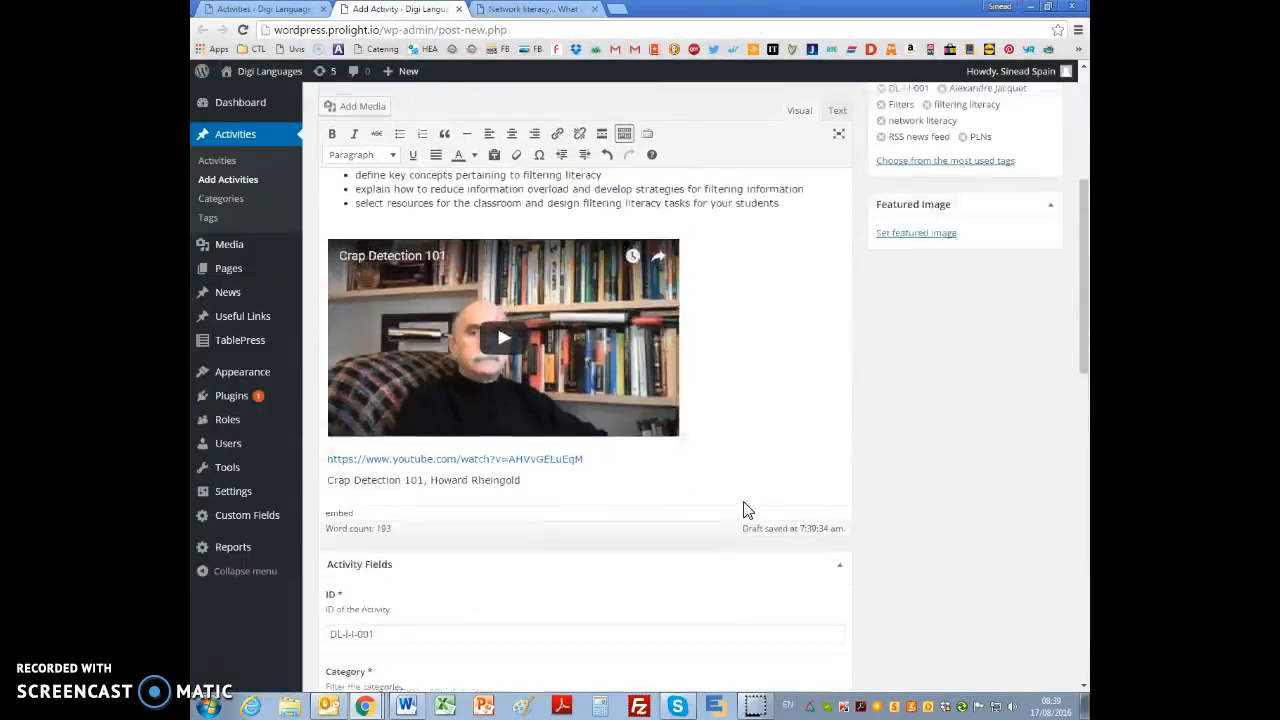
scroll(744, 500, up, 2)
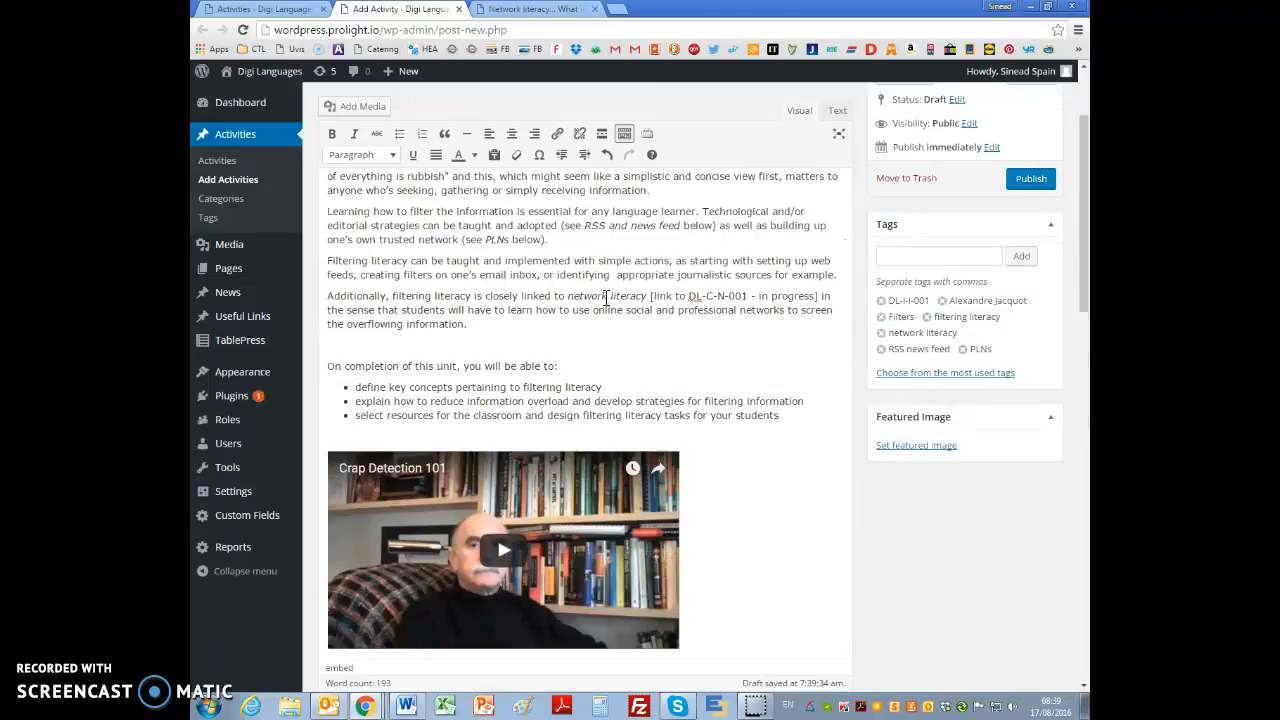
drag(567, 296, 635, 296)
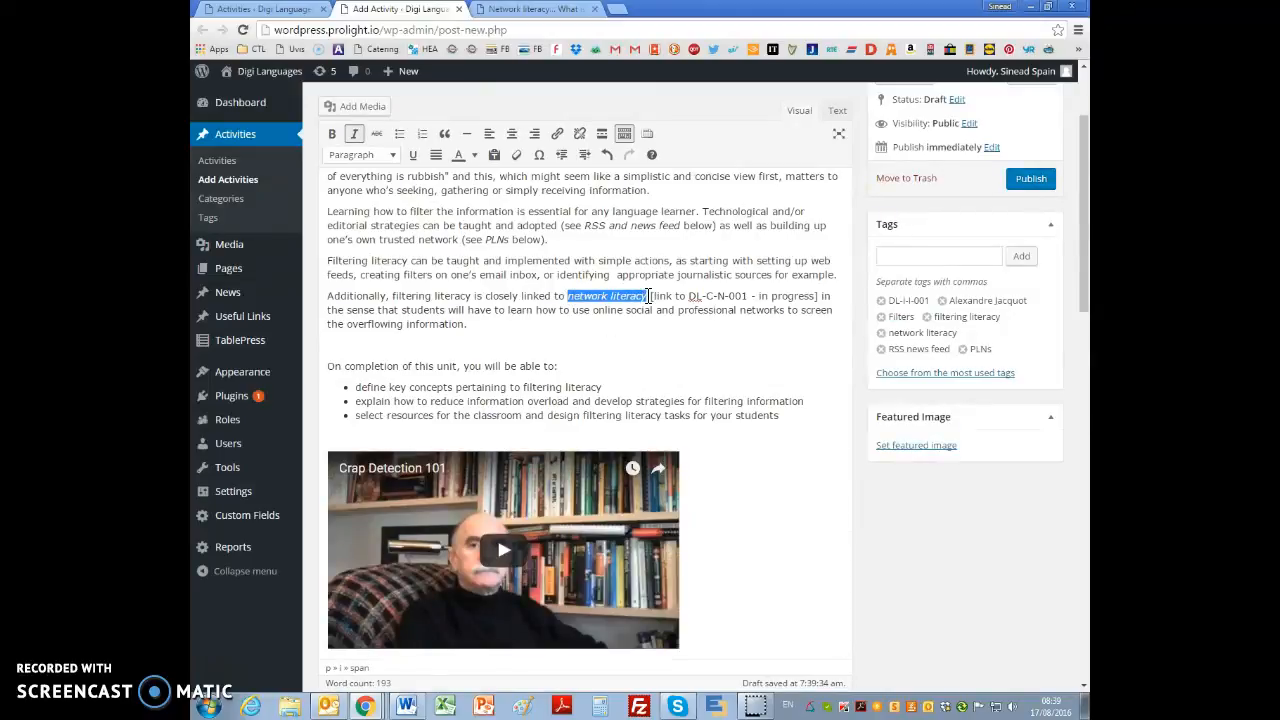
click(556, 136)
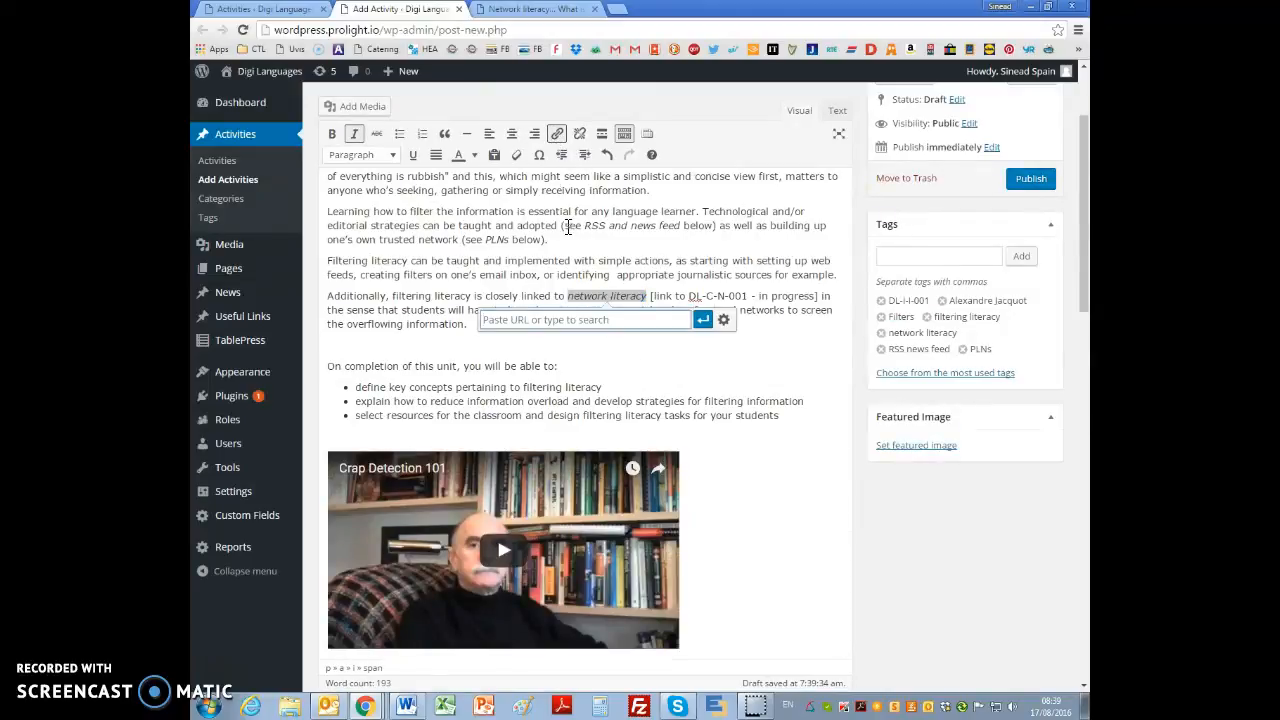
click(723, 320)
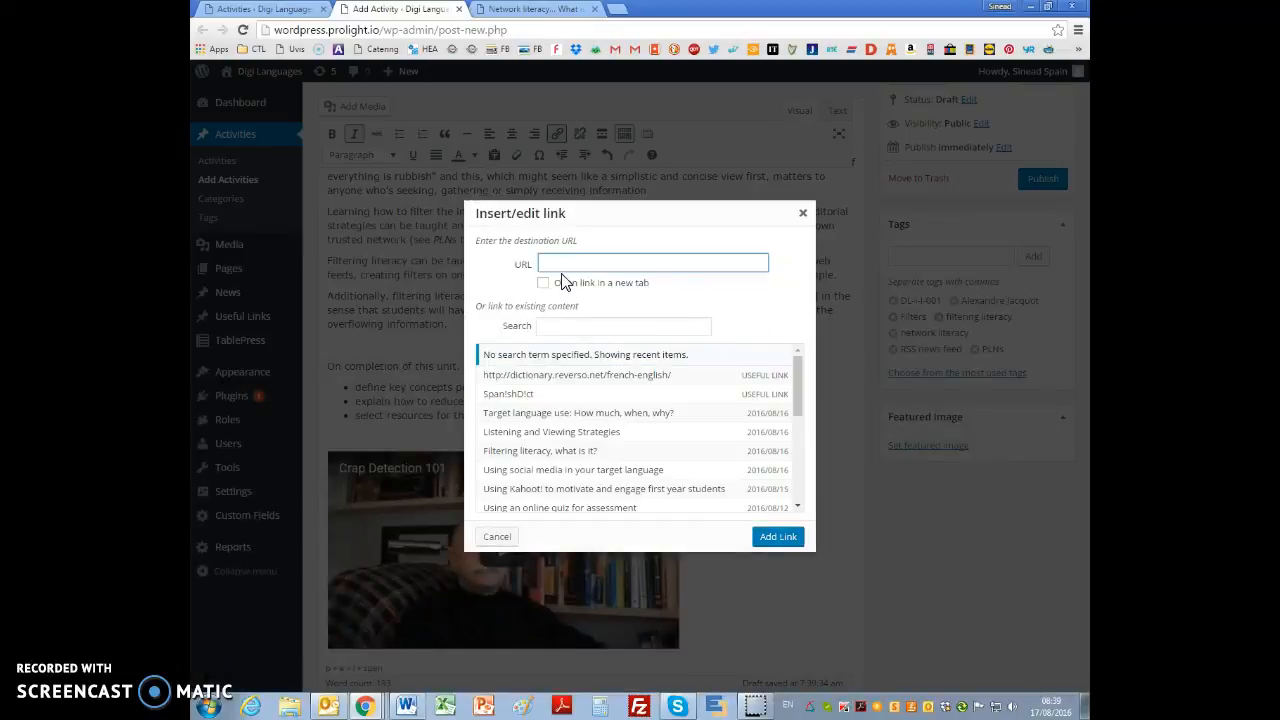
key(ctrl+v)
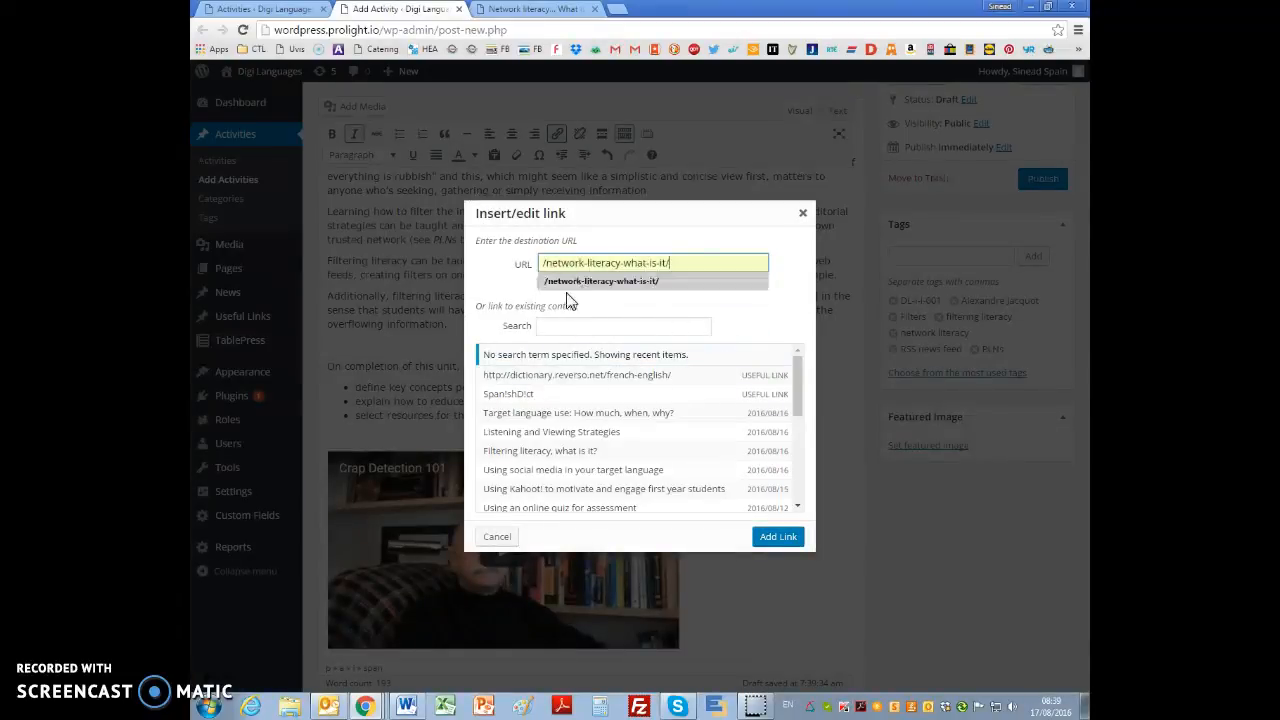
click(543, 284)
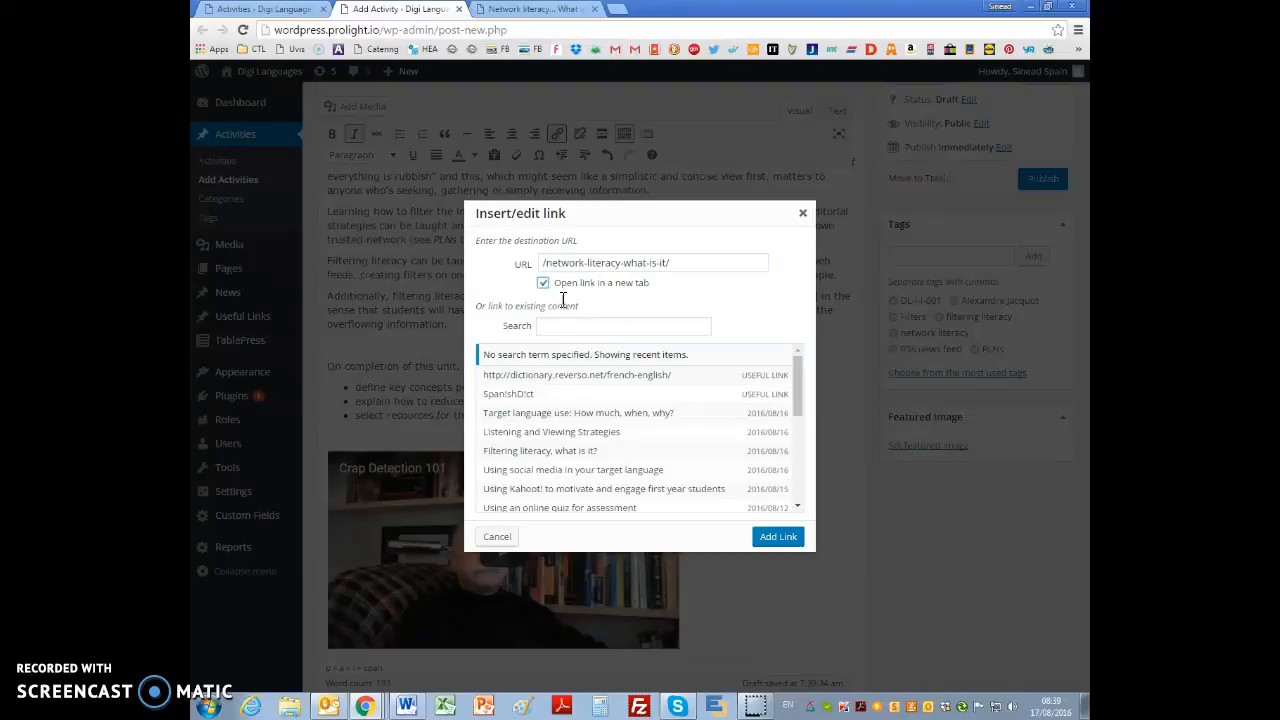
click(777, 537)
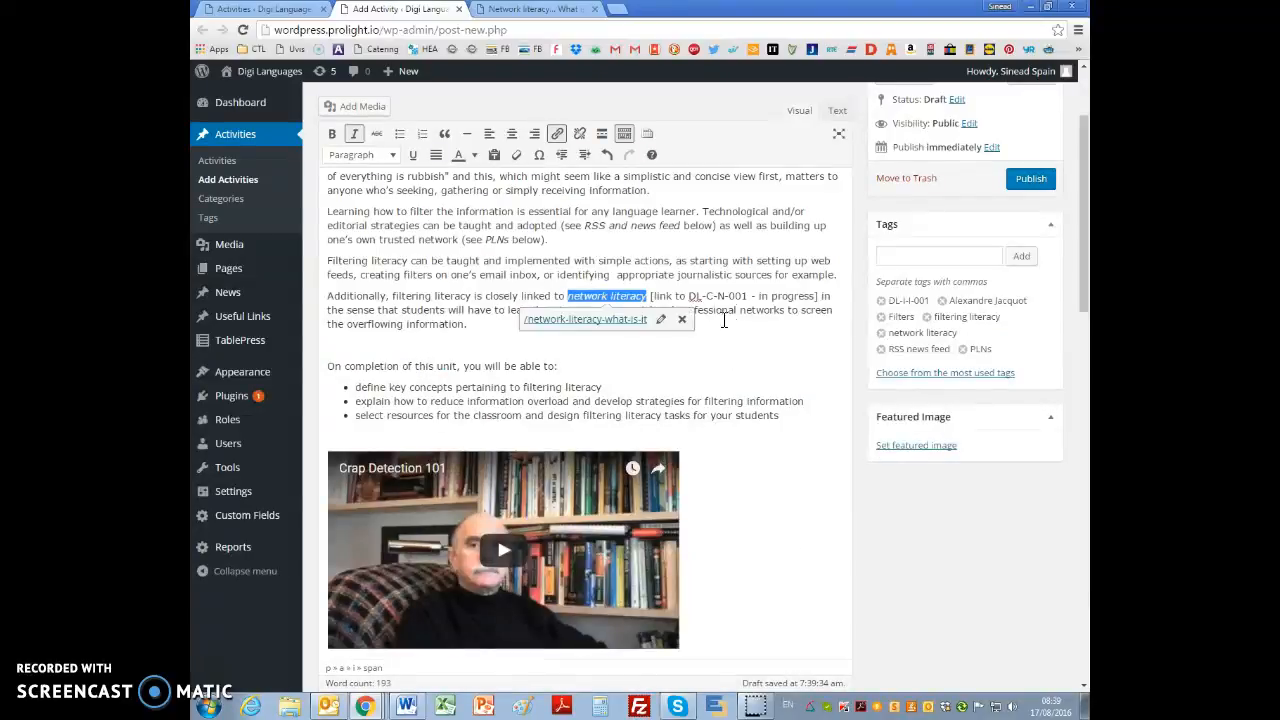
Step: Delete the bracketed note "[link to DL-C-N-001 - in progress]" after the linked words network literacy
click(770, 298)
drag(650, 297, 800, 298)
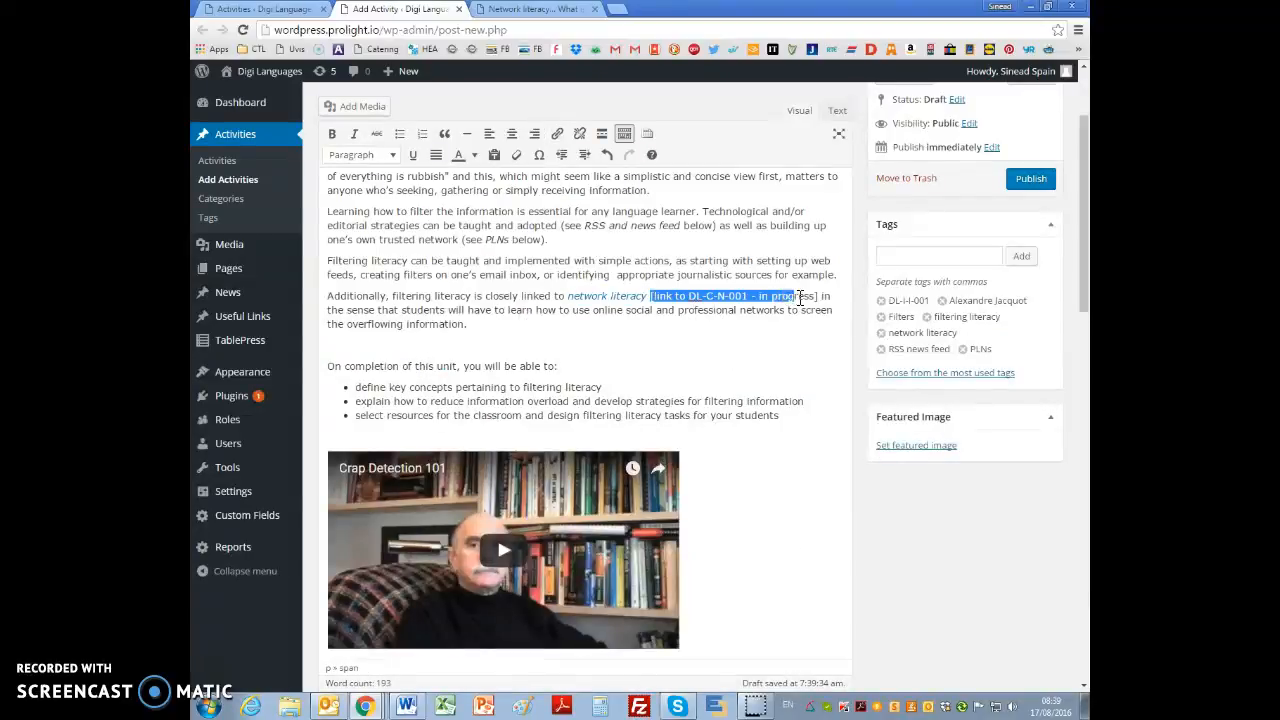
key(Delete)
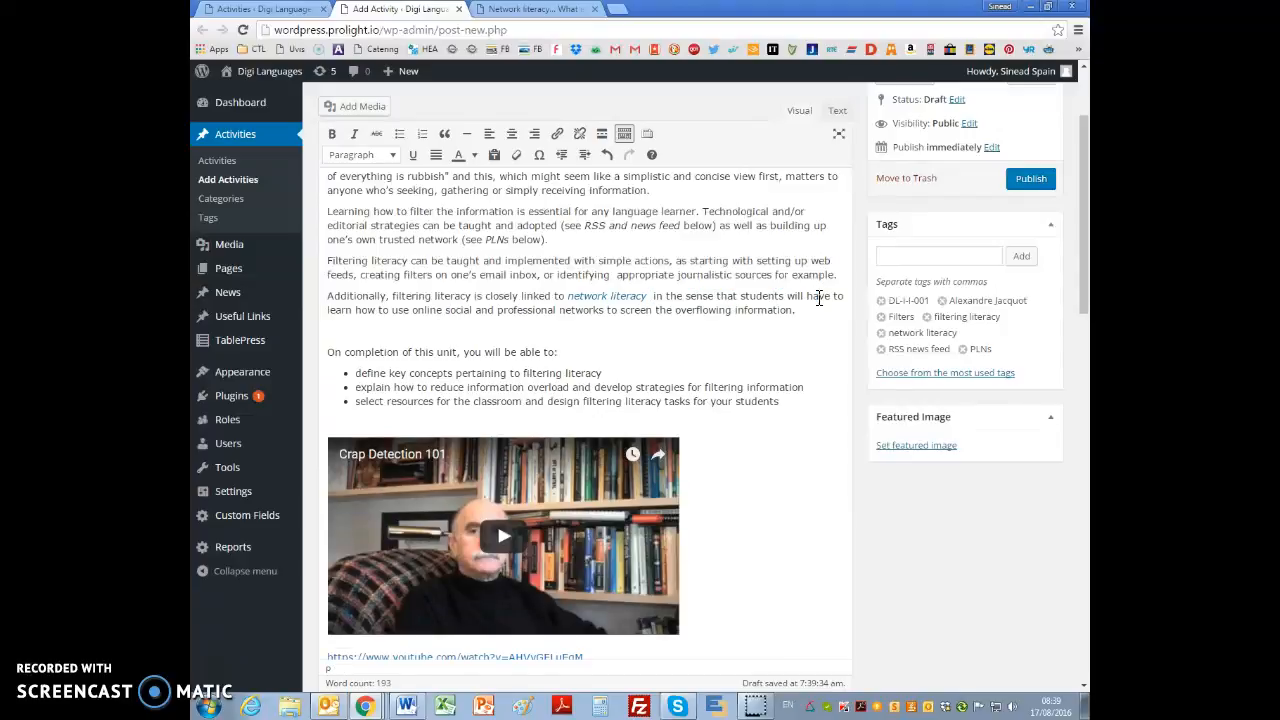
key(Delete)
Step: Copy the document's text from "What is filtering literacy?" through "5 Reasons Teachers Should Create a PLN Now!" and paste it below the video caption in WordPress
key(alt+Tab)
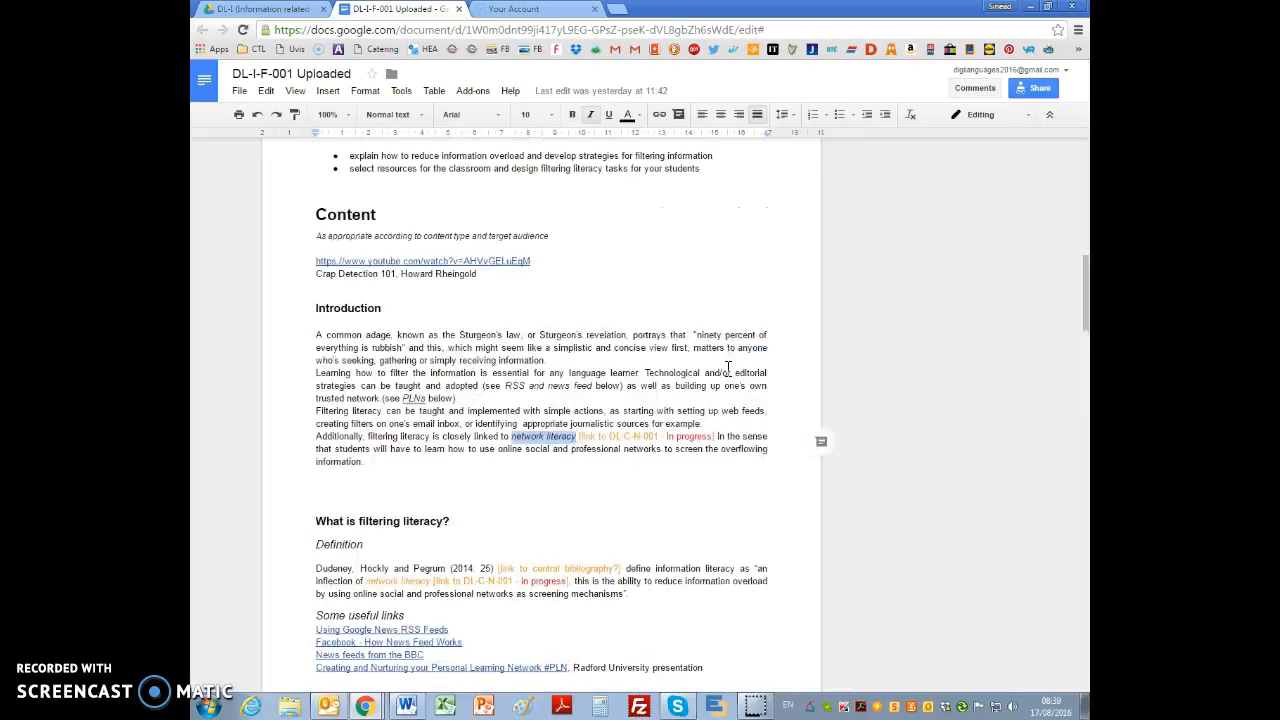
scroll(717, 462, down, 2)
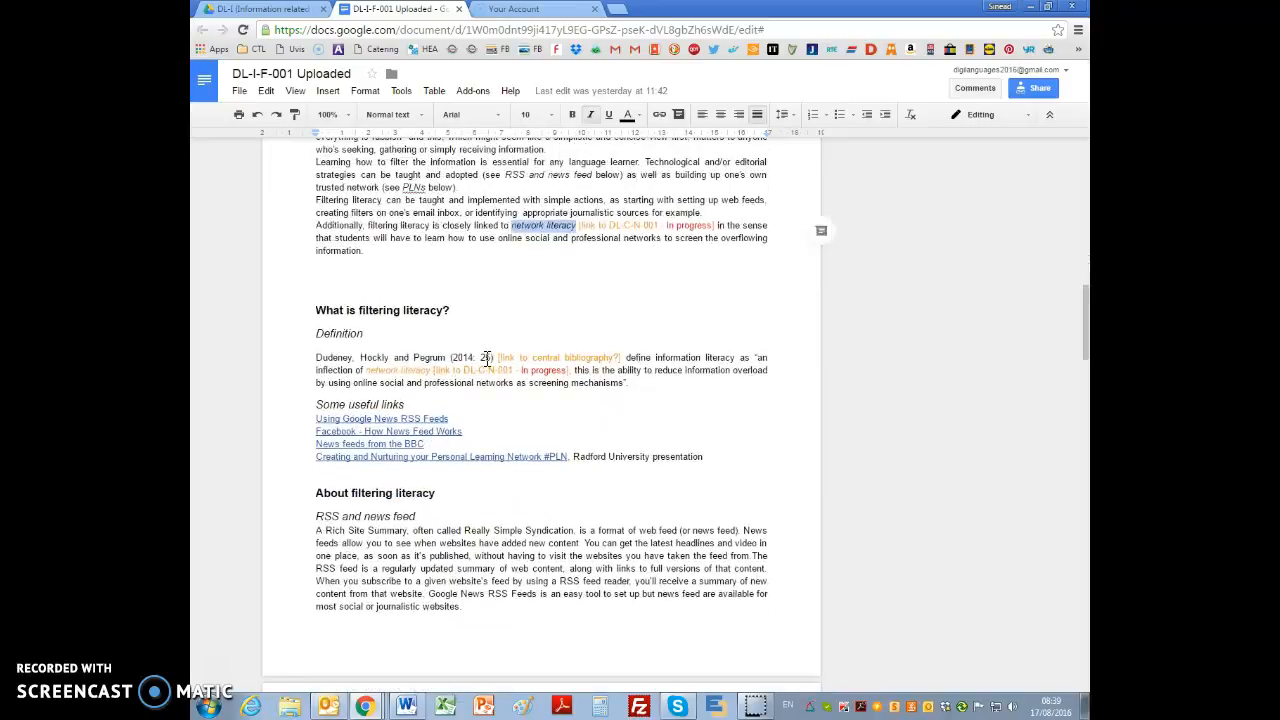
drag(314, 310, 547, 690)
drag(537, 605, 524, 574)
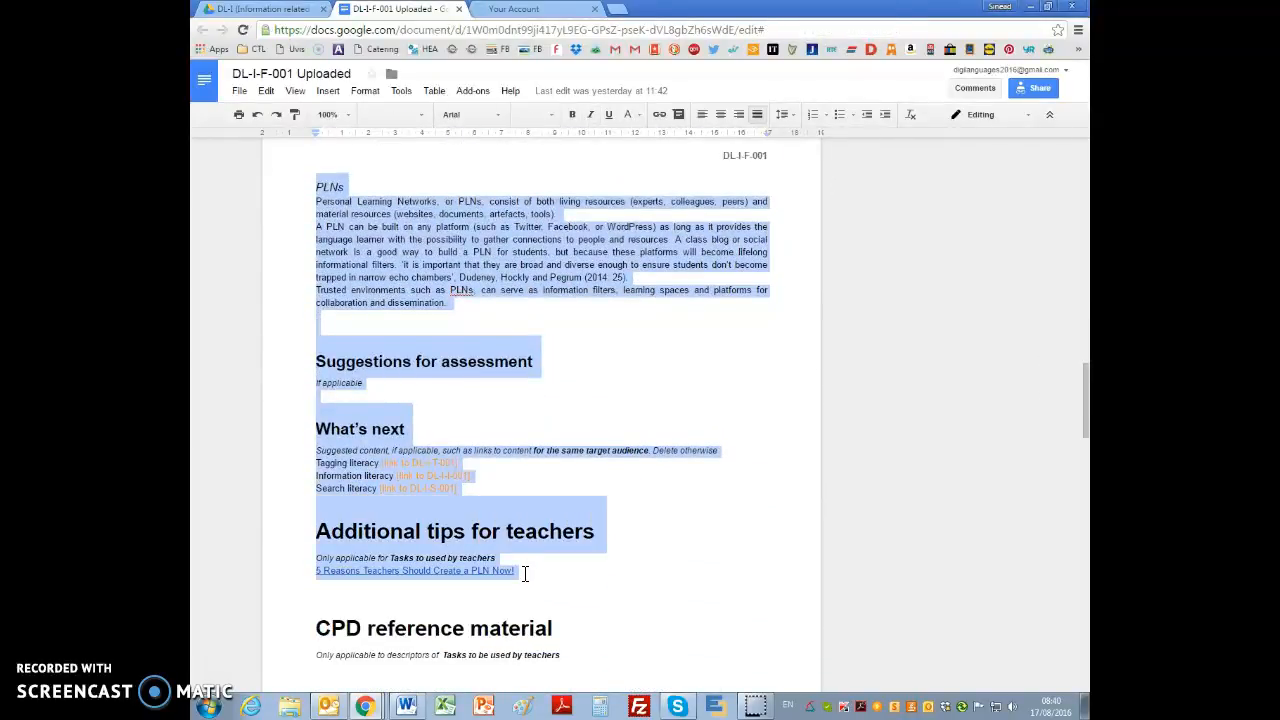
key(alt+Tab)
scroll(645, 510, down, 4)
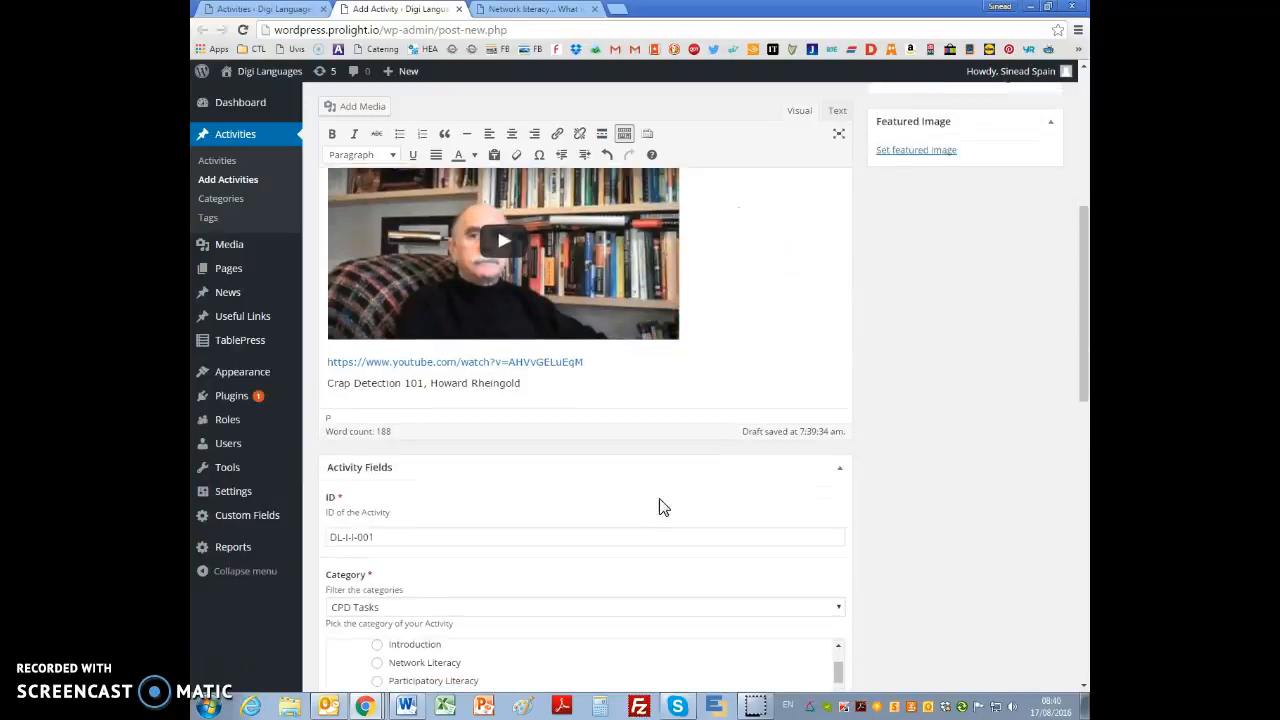
key(Return)
key(Return)
key(ctrl+v)
Step: Format the "What is filtering literacy?" title as Heading 4 and remove the extra blank line above it
scroll(641, 391, up, 8)
click(492, 400)
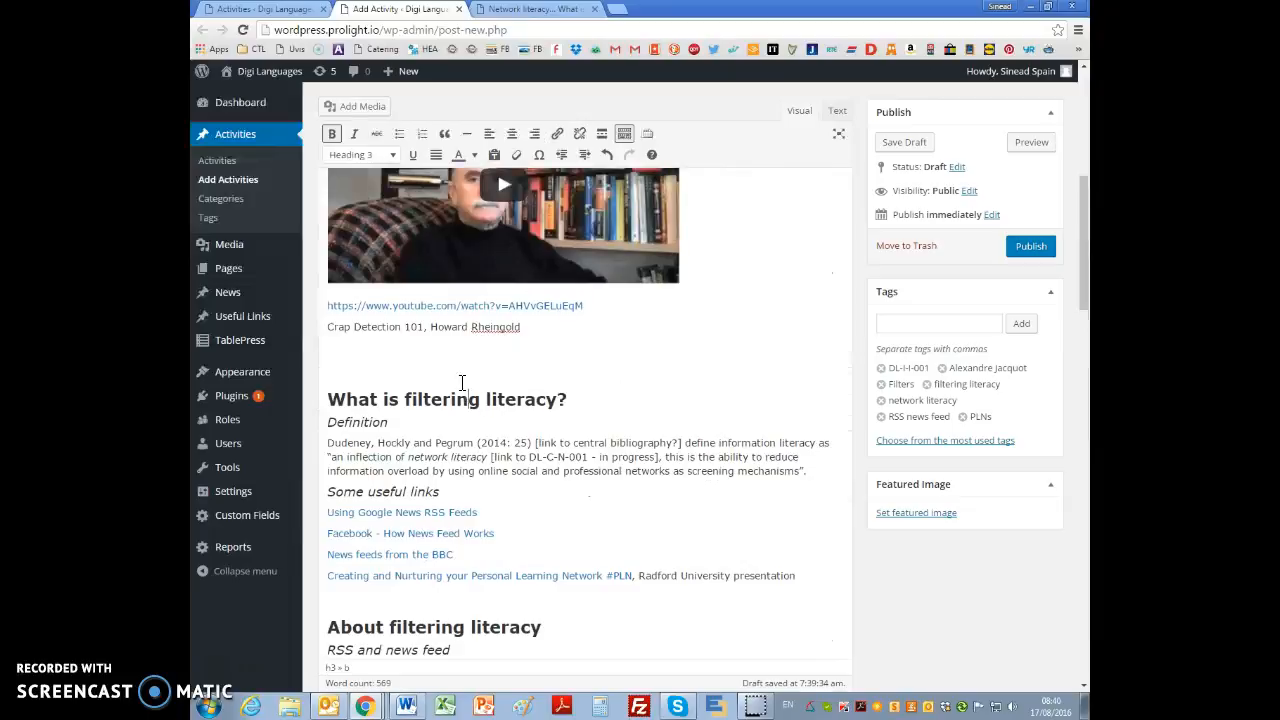
click(362, 155)
click(398, 311)
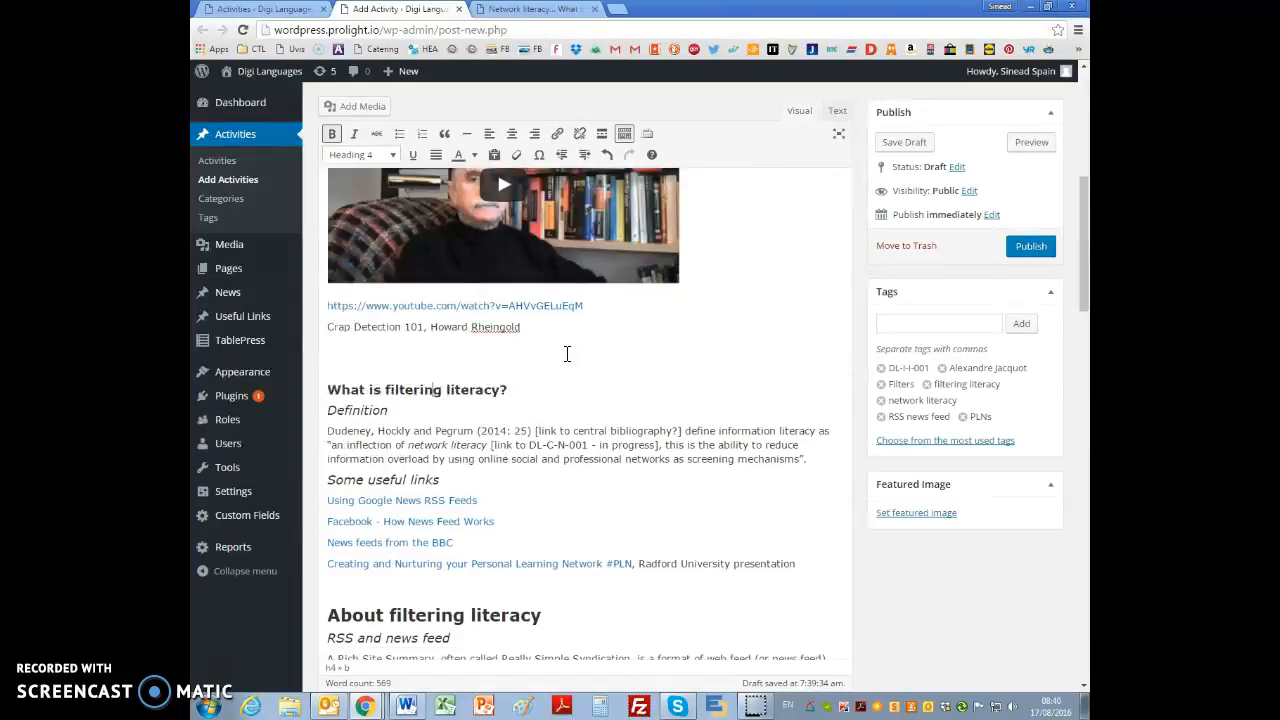
click(370, 358)
key(Delete)
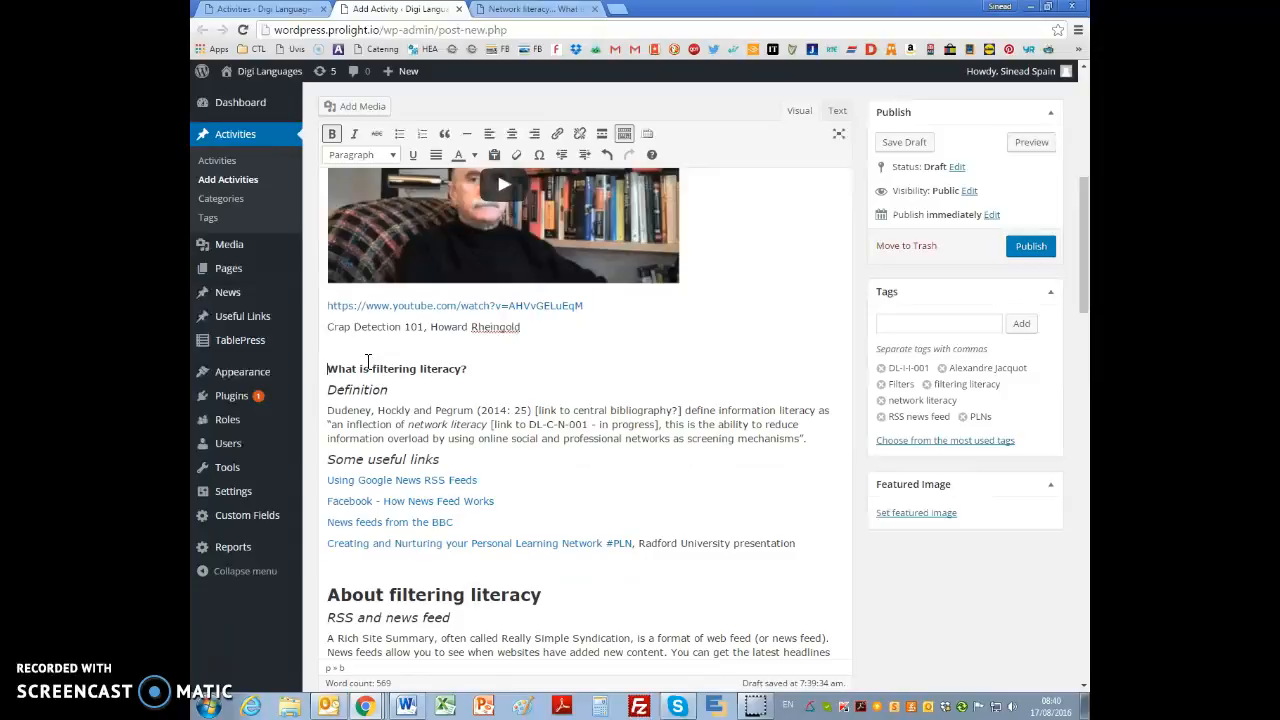
click(363, 155)
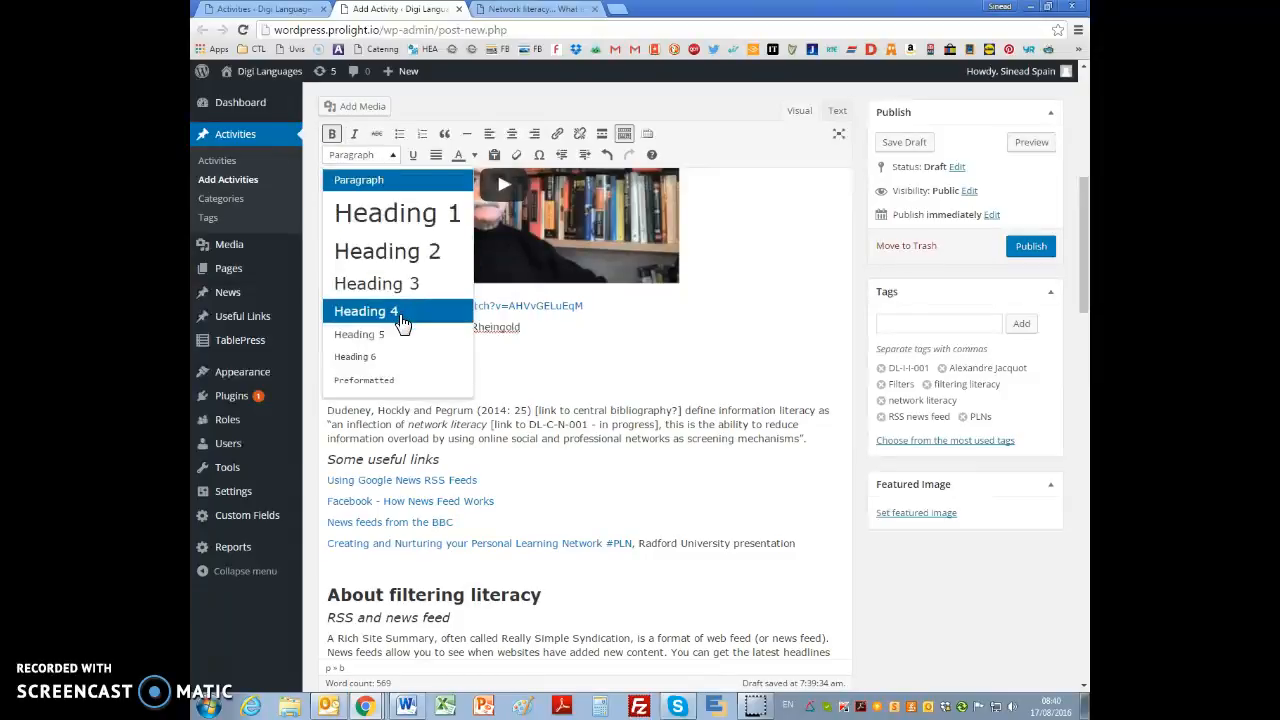
click(400, 310)
Step: Format the Definition subheading as Heading 5
click(375, 390)
click(364, 155)
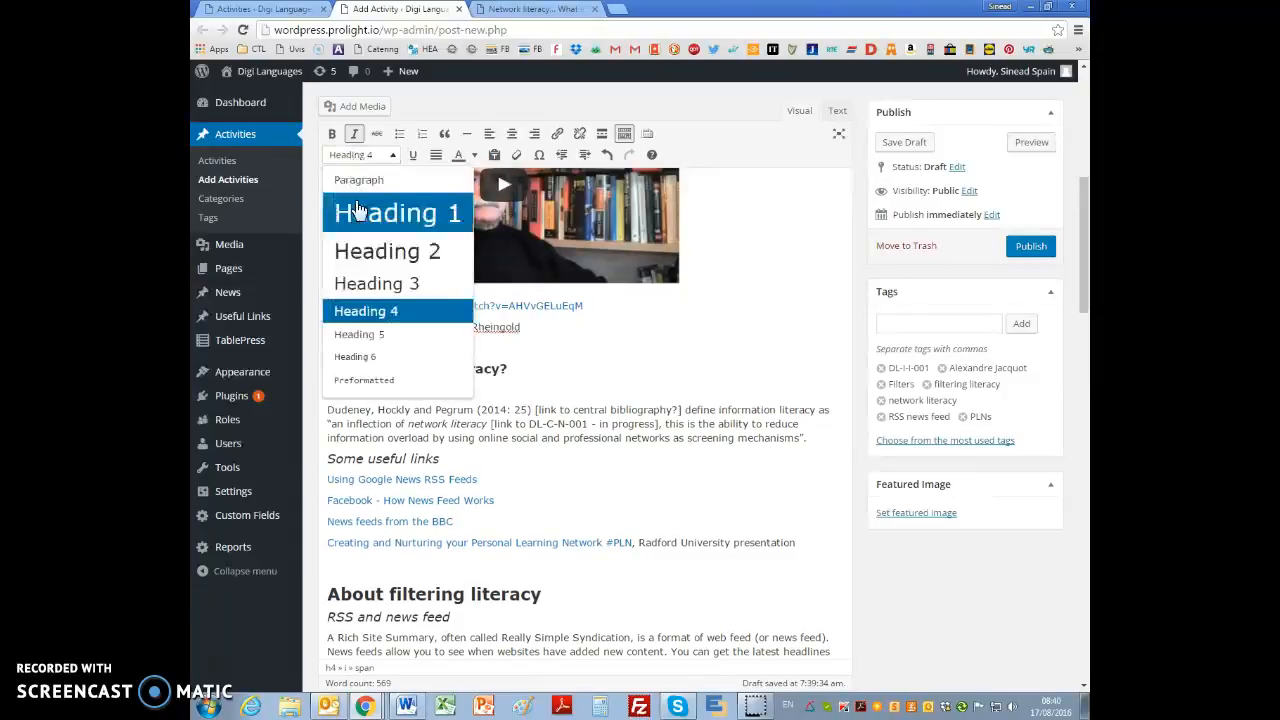
click(371, 333)
Step: Turn the four links under "Some useful links" into a bulleted list
drag(324, 468, 537, 540)
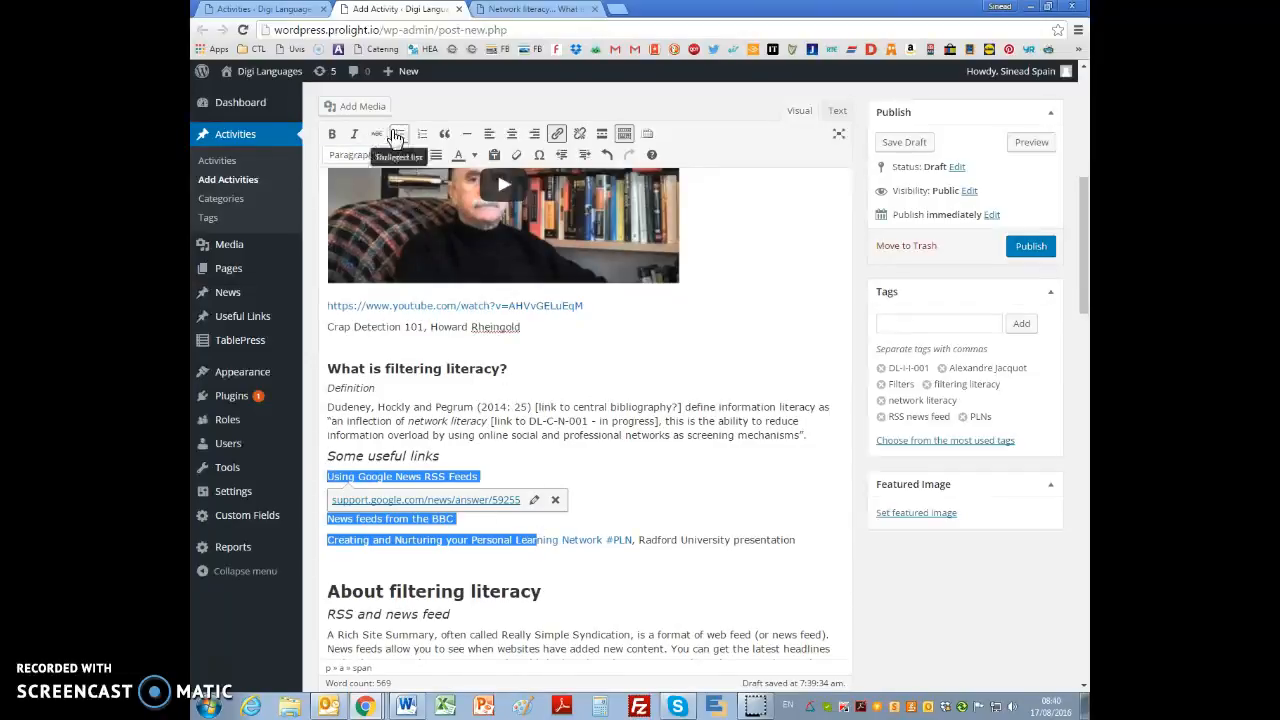
click(397, 138)
click(623, 466)
Step: Set the "Using Google News RSS Feeds" link to open in a new tab
scroll(491, 401, down, 2)
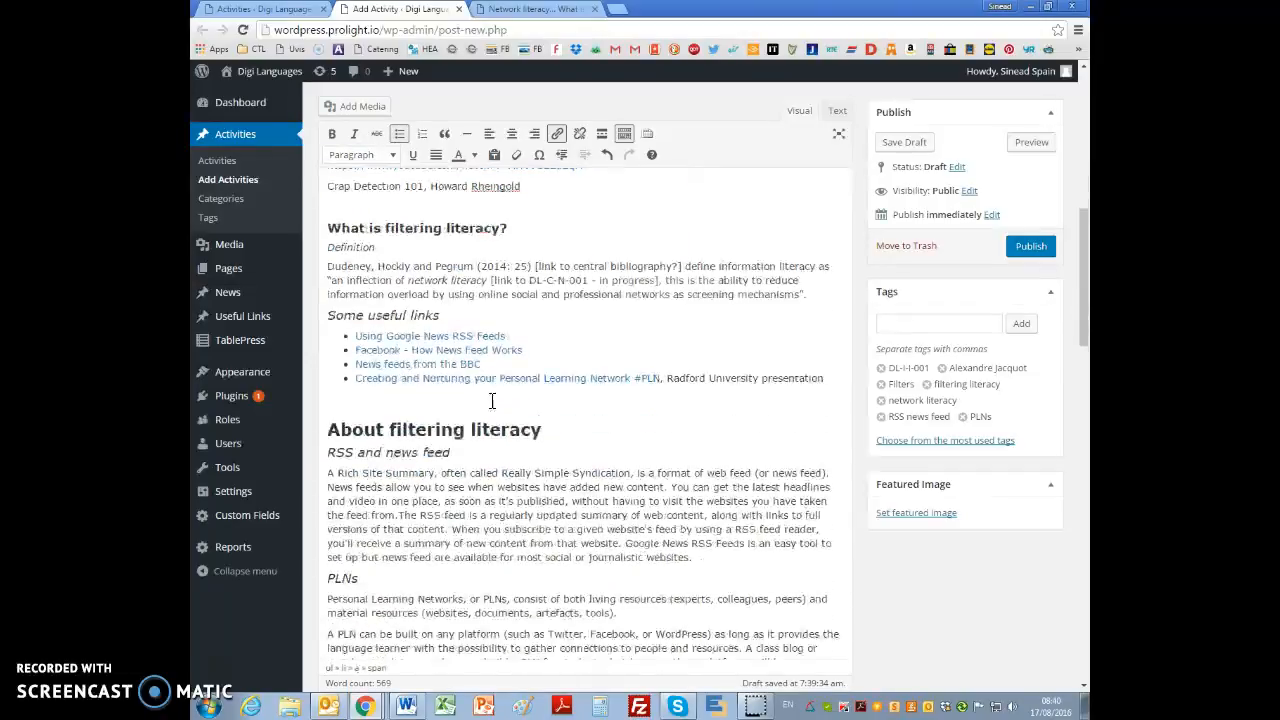
click(430, 338)
click(562, 358)
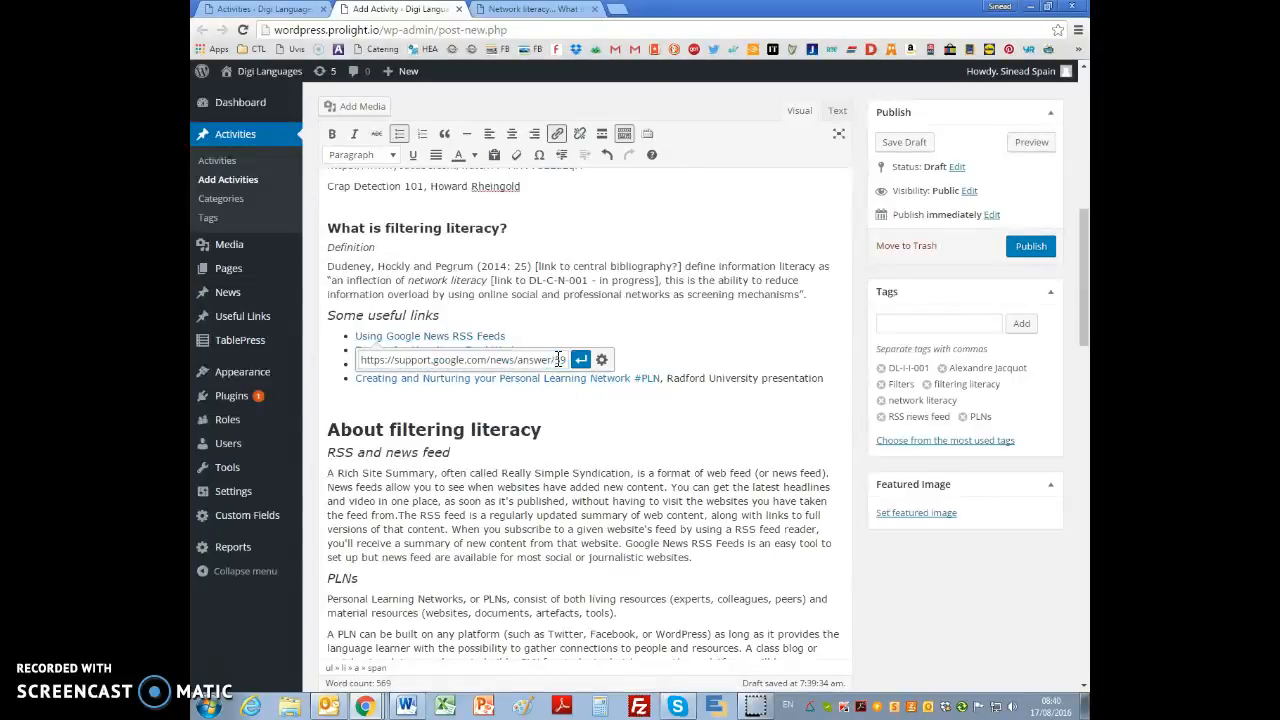
click(601, 362)
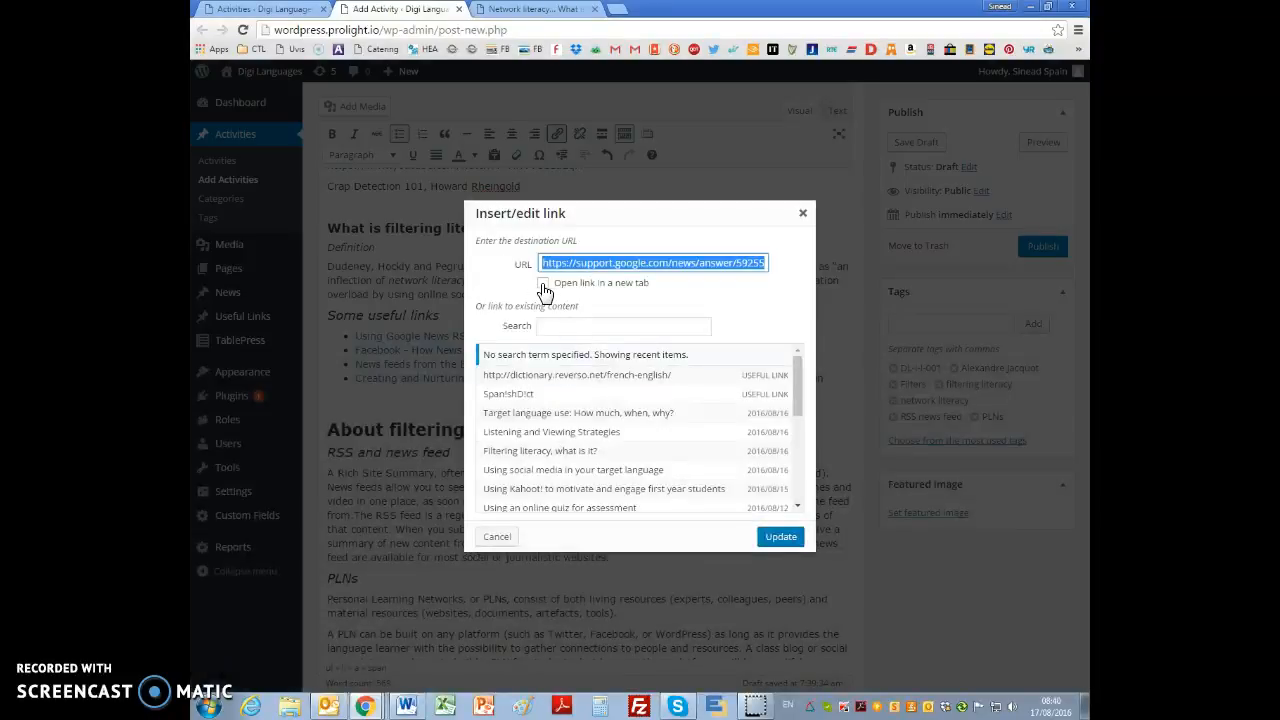
click(543, 283)
click(781, 538)
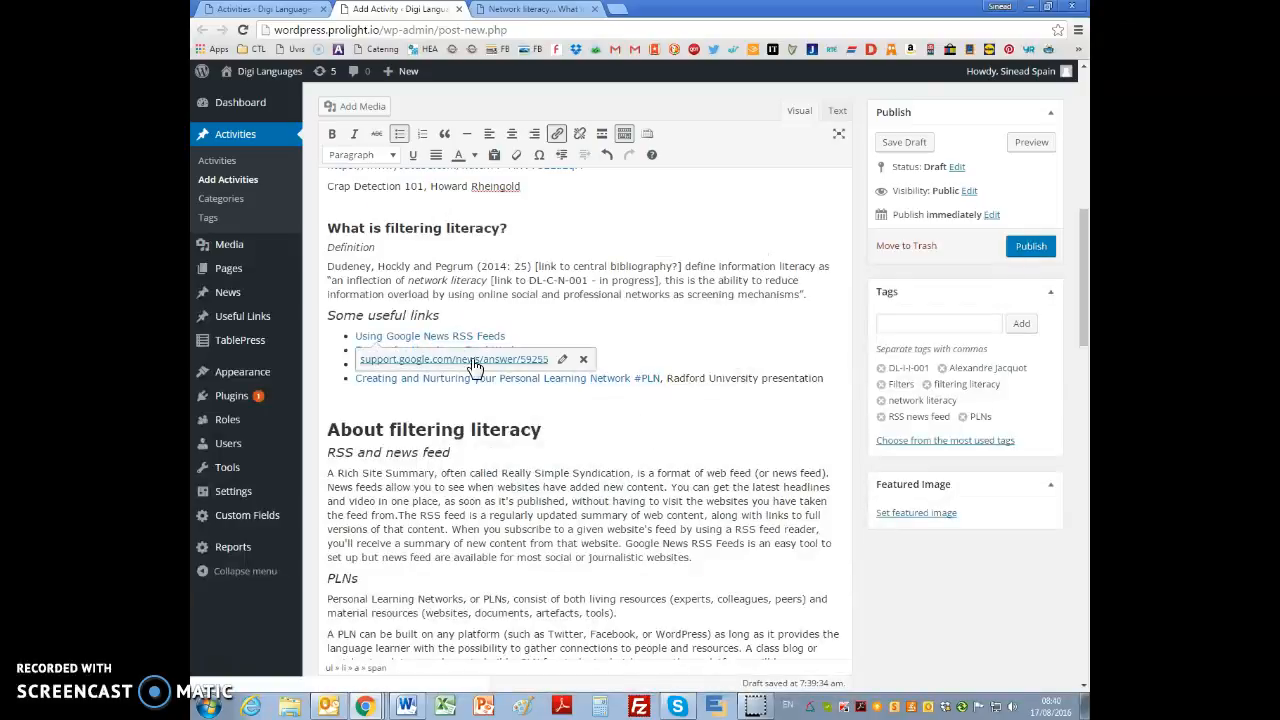
Step: Set the "Facebook - How News Feed Works" link to open in a new tab
click(437, 352)
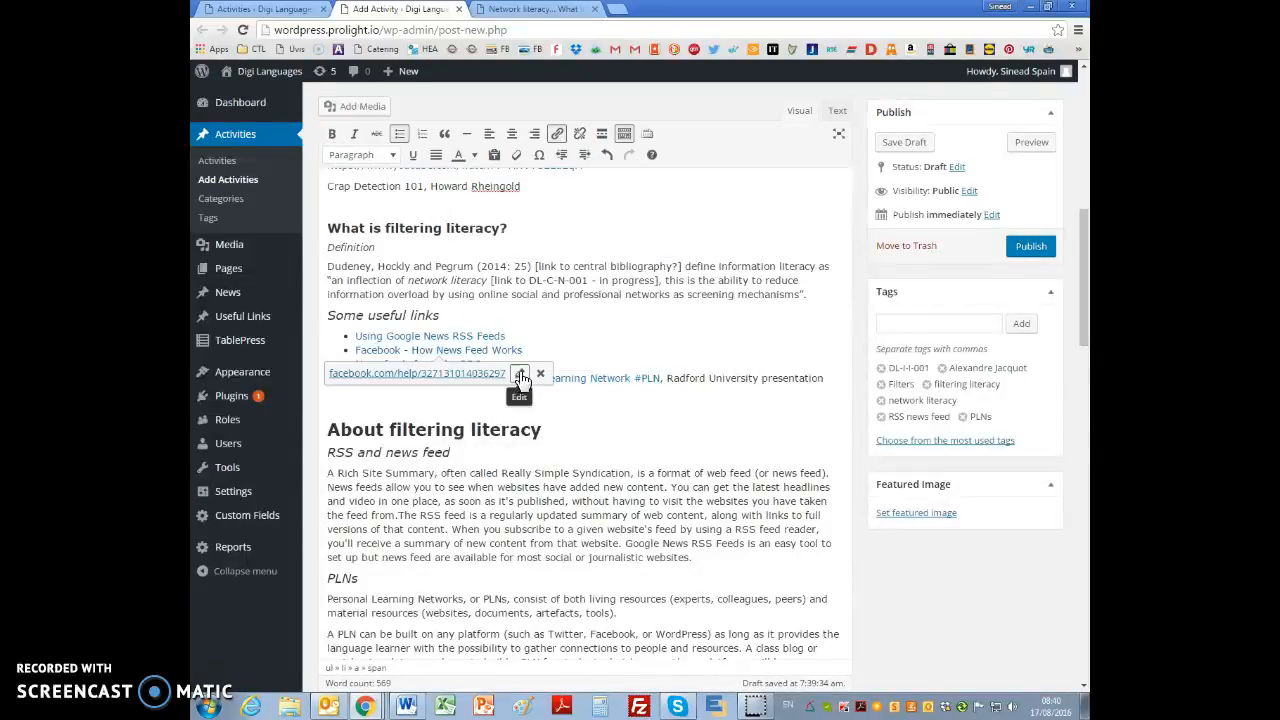
click(519, 378)
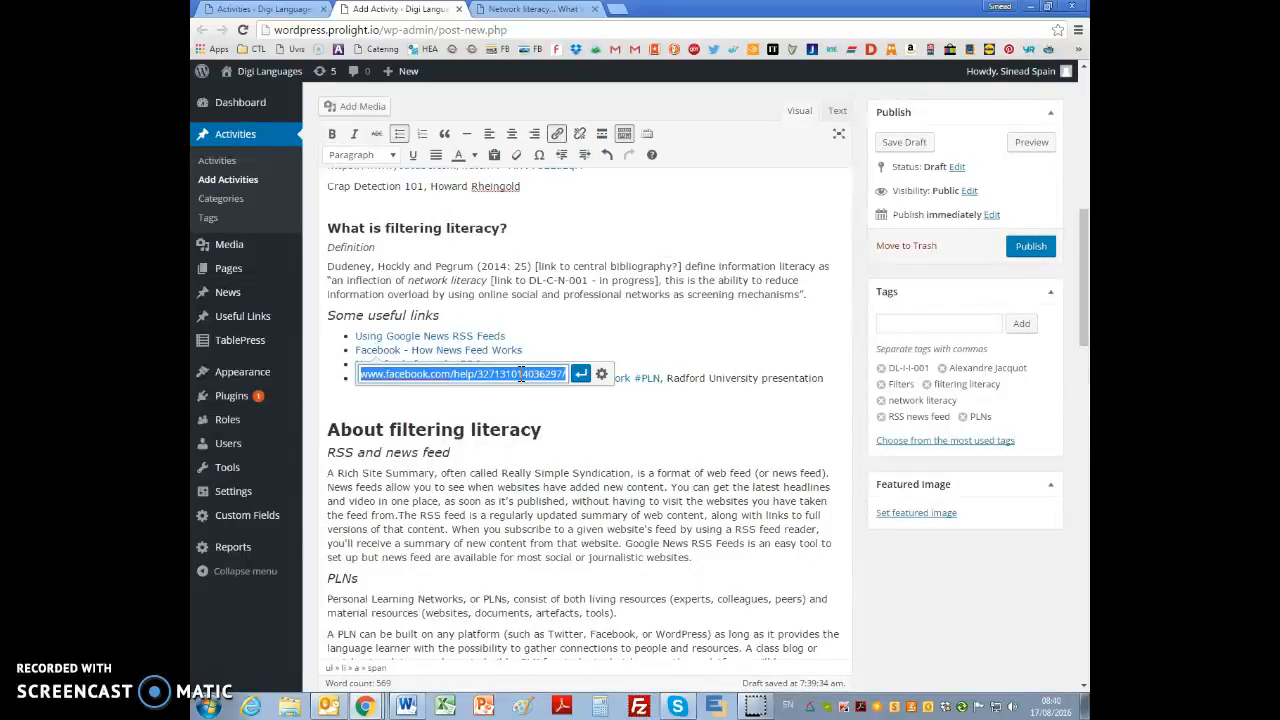
click(602, 382)
click(544, 284)
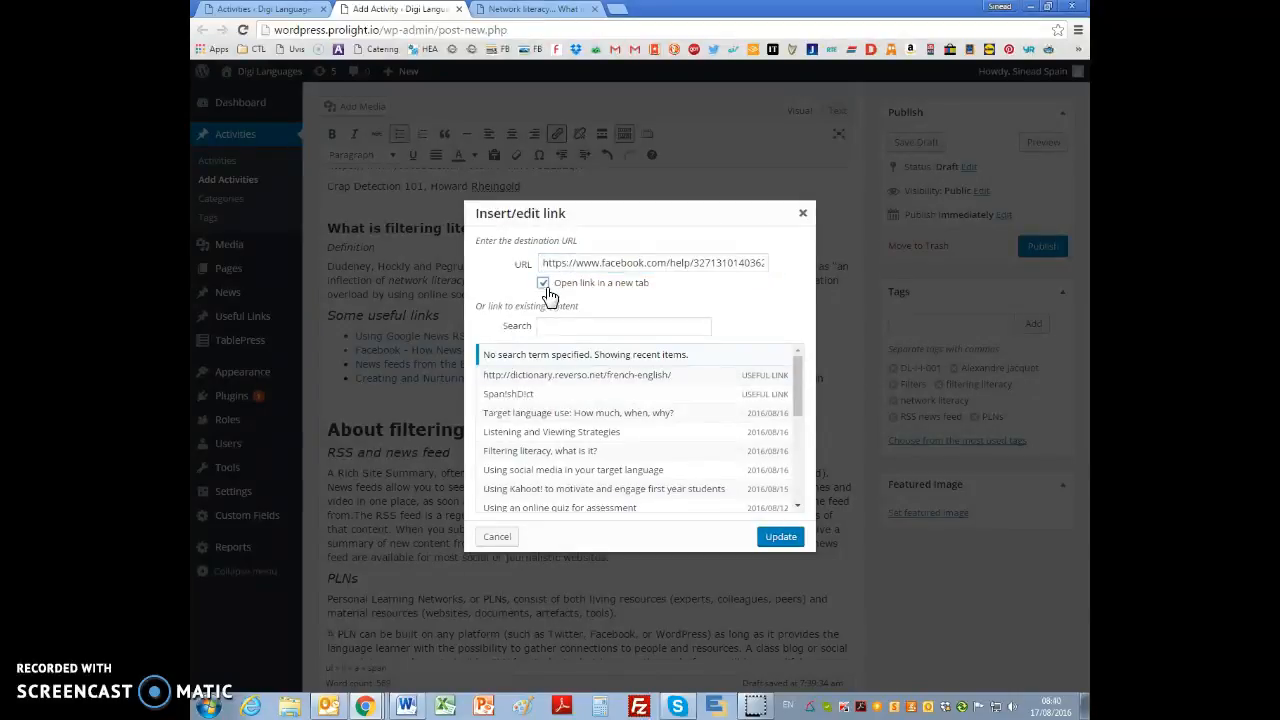
click(784, 540)
Step: Set the "News feeds from the BBC" link to open in a new tab
click(426, 364)
click(468, 387)
click(602, 384)
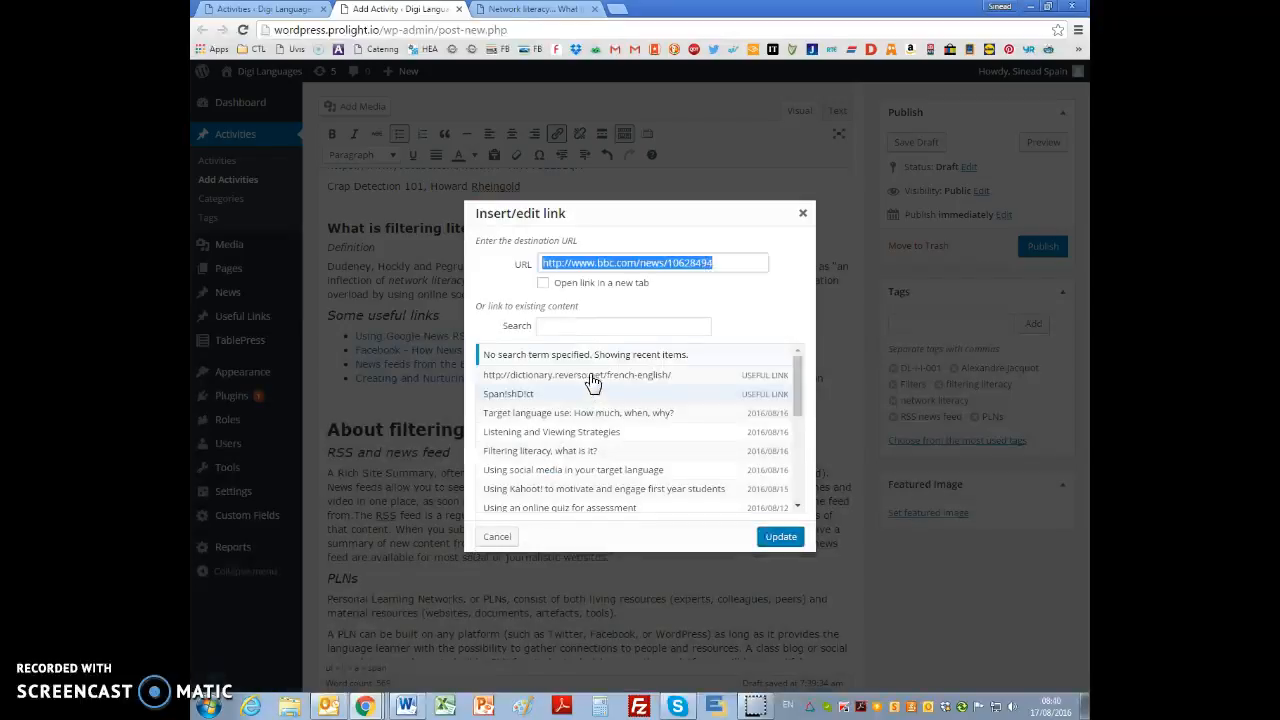
click(543, 283)
click(779, 537)
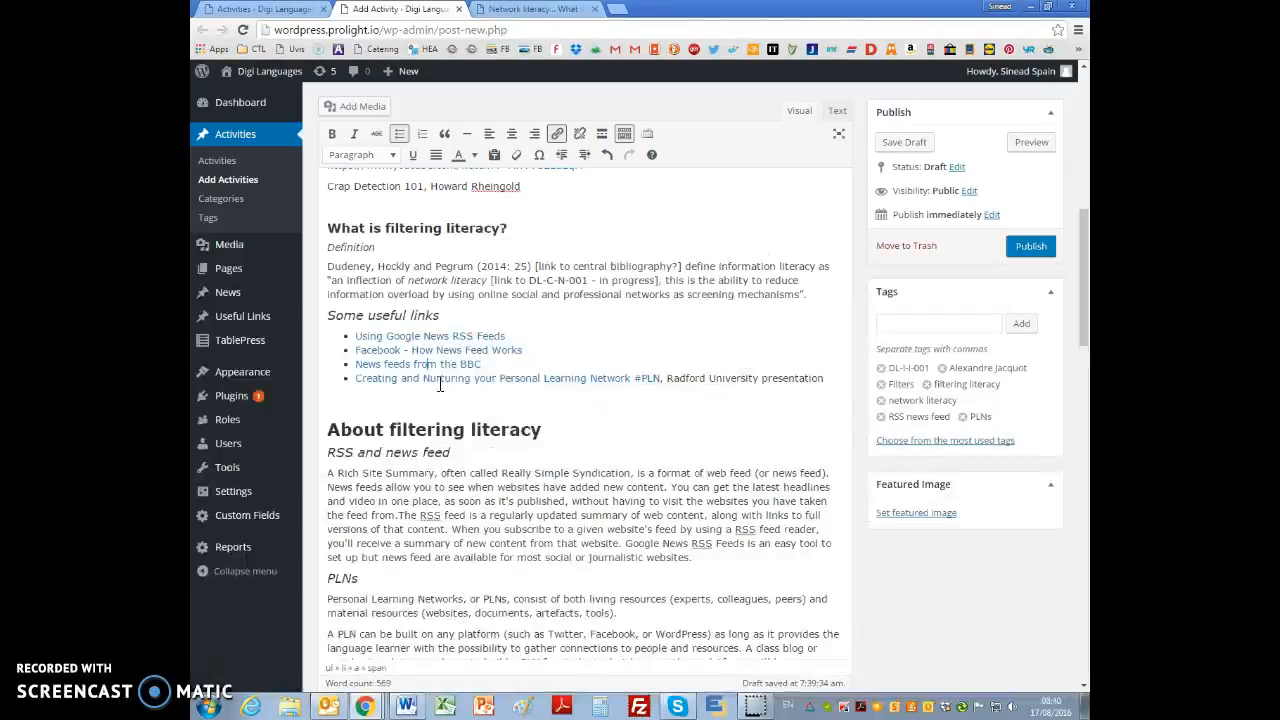
Step: Set the "Creating and Nurturing your Personal Learning Network #PLN" link to open in a new tab
click(584, 378)
click(720, 401)
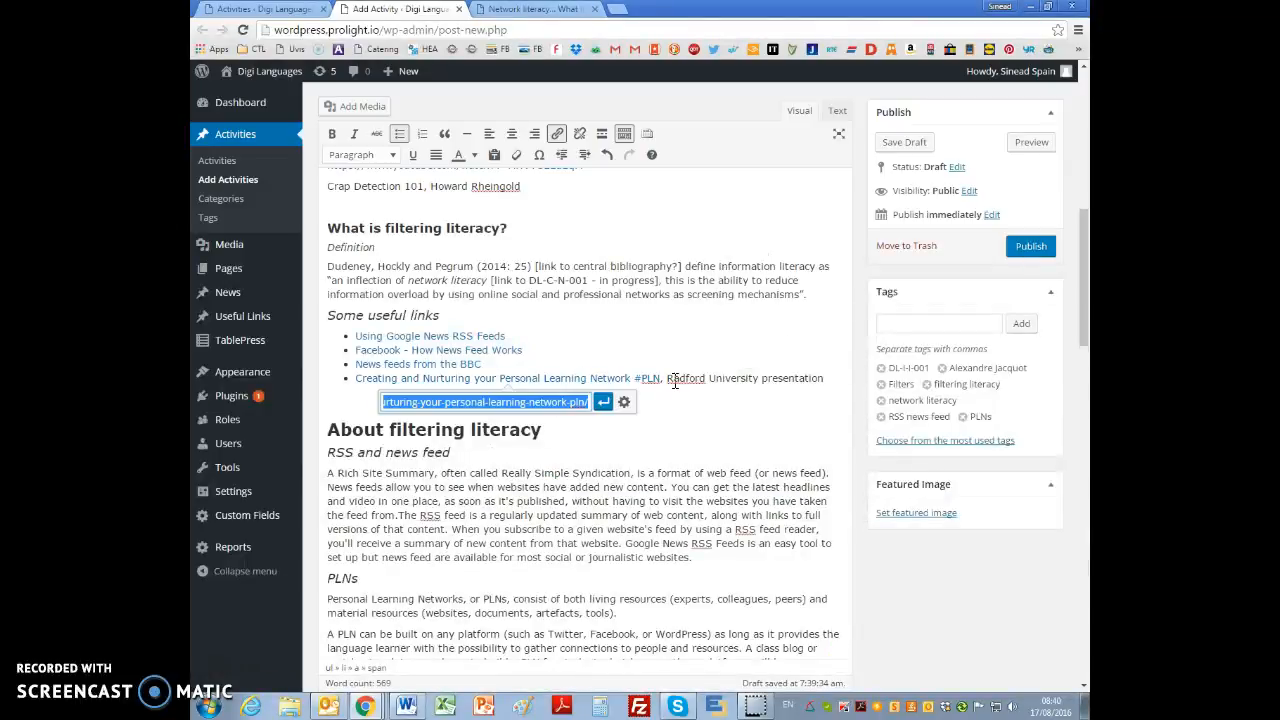
click(624, 401)
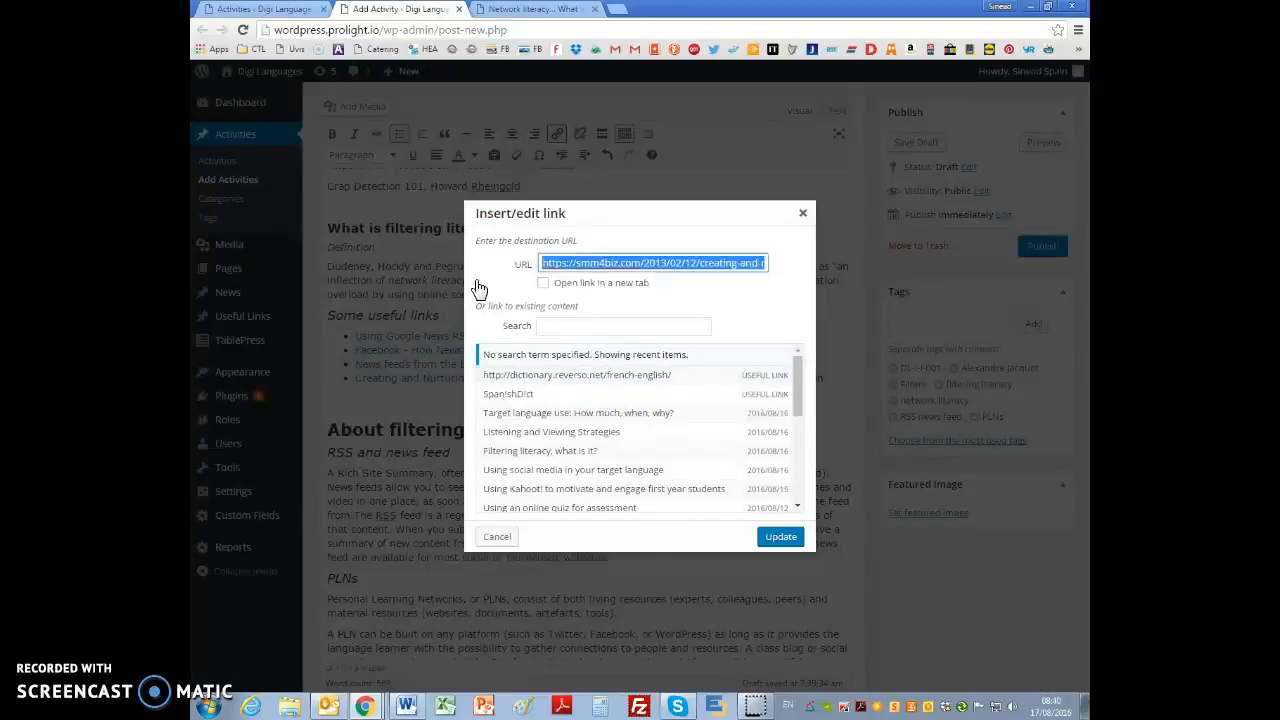
click(543, 283)
click(779, 537)
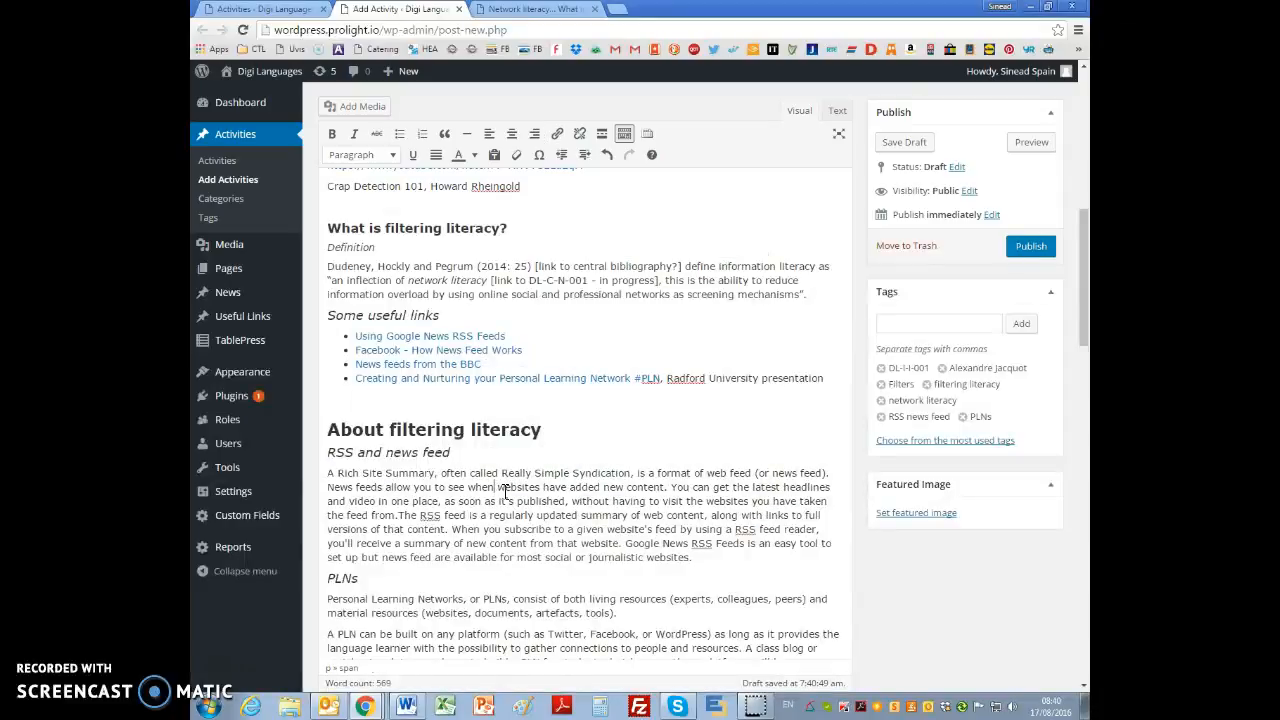
Step: Format the "About filtering literacy" title as Heading 4
scroll(507, 492, down, 3)
click(393, 289)
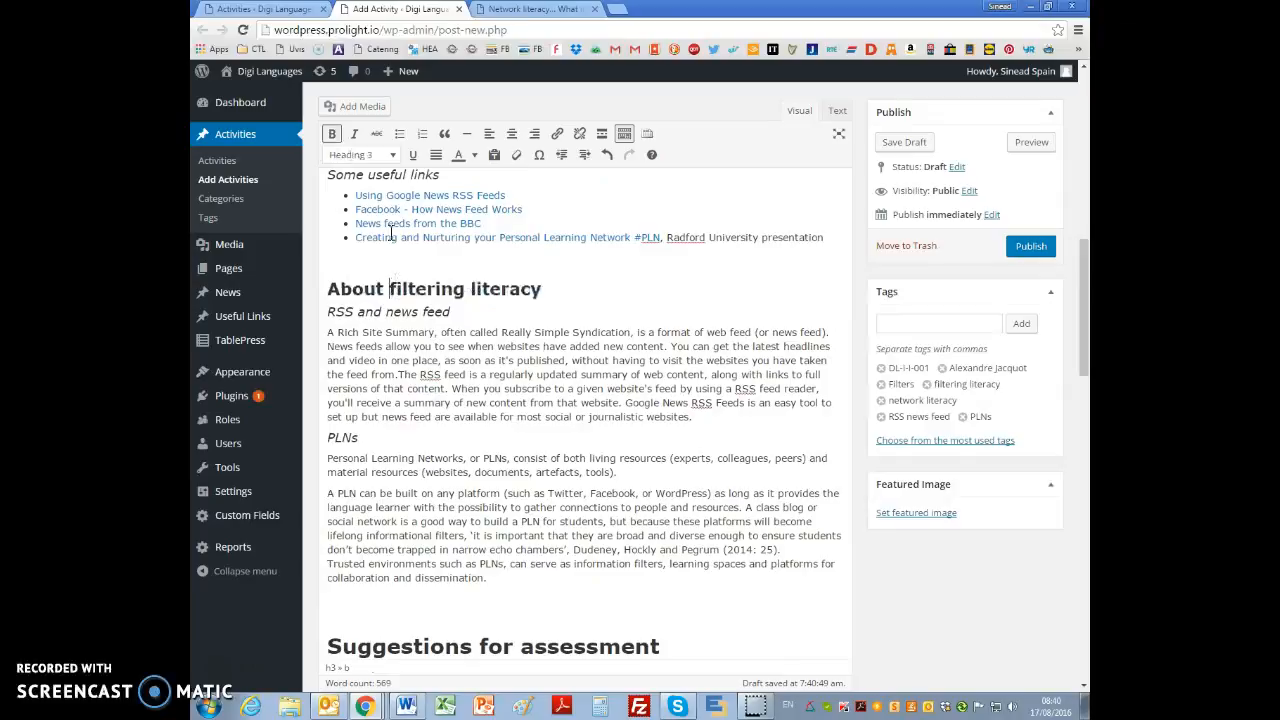
click(385, 156)
click(392, 316)
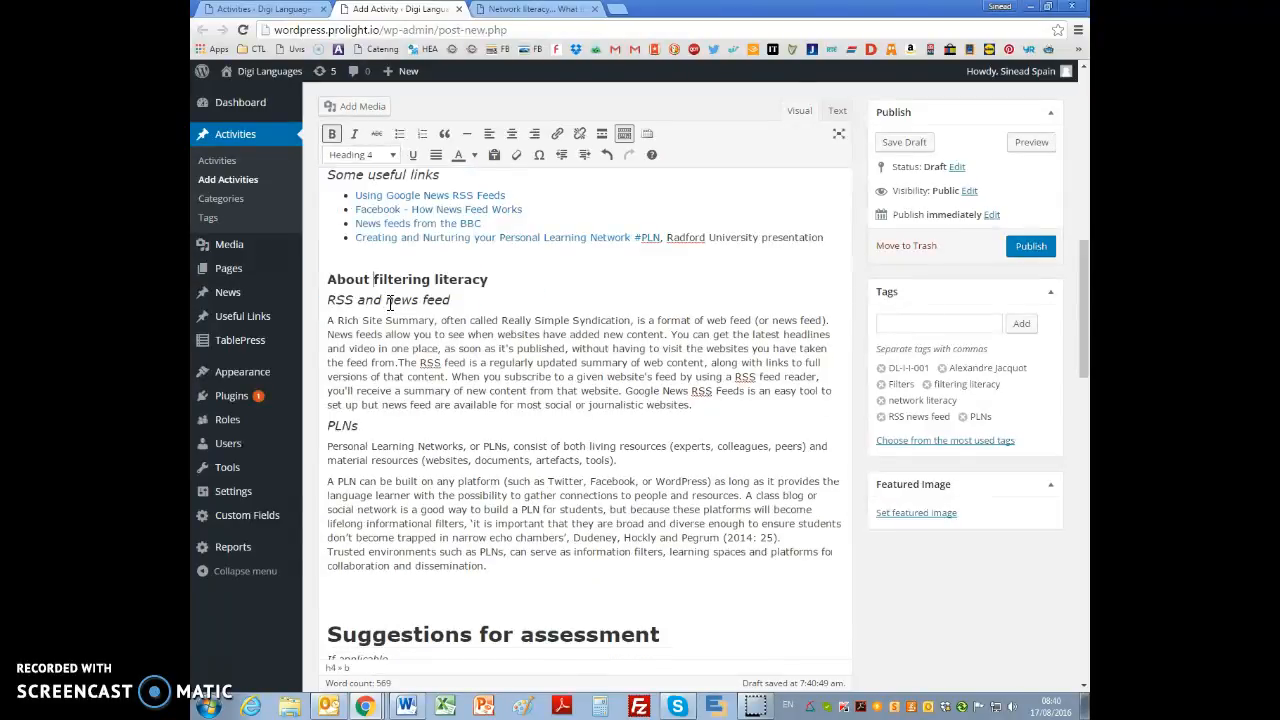
Step: Format the "RSS and news feed" and PLNs subheadings as Heading 5
click(390, 156)
click(397, 336)
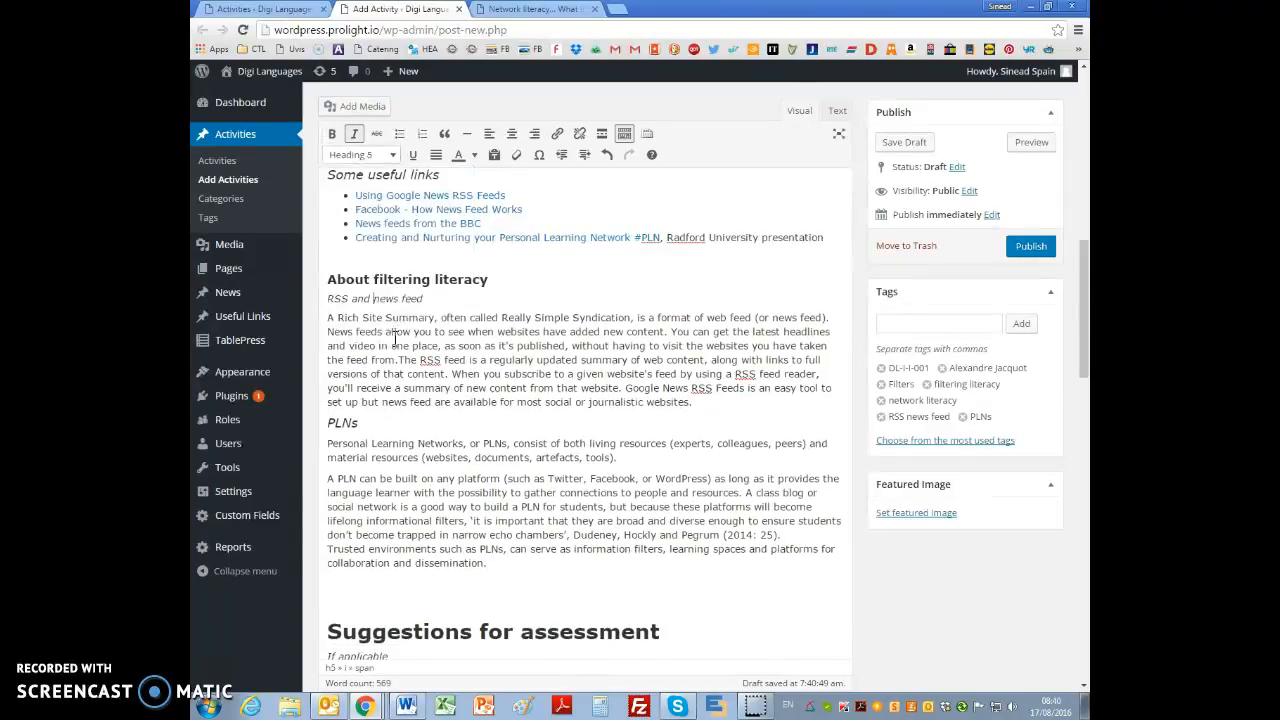
click(393, 156)
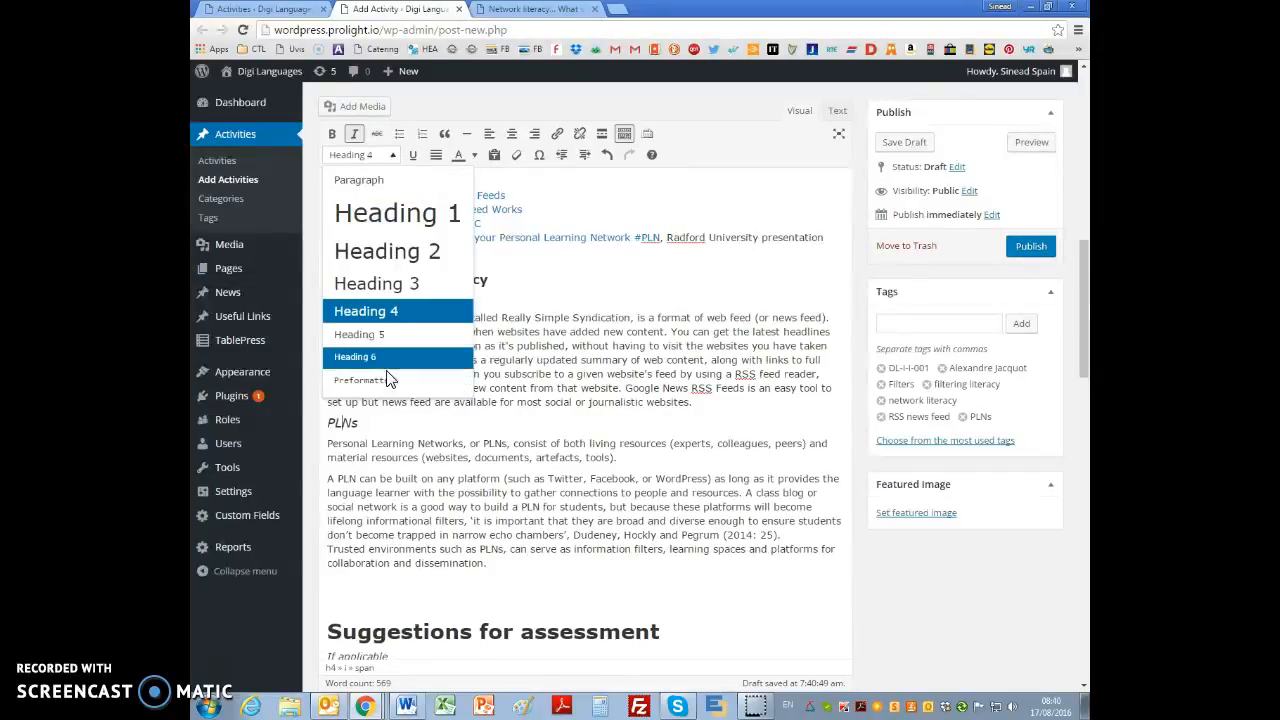
click(377, 356)
click(513, 440)
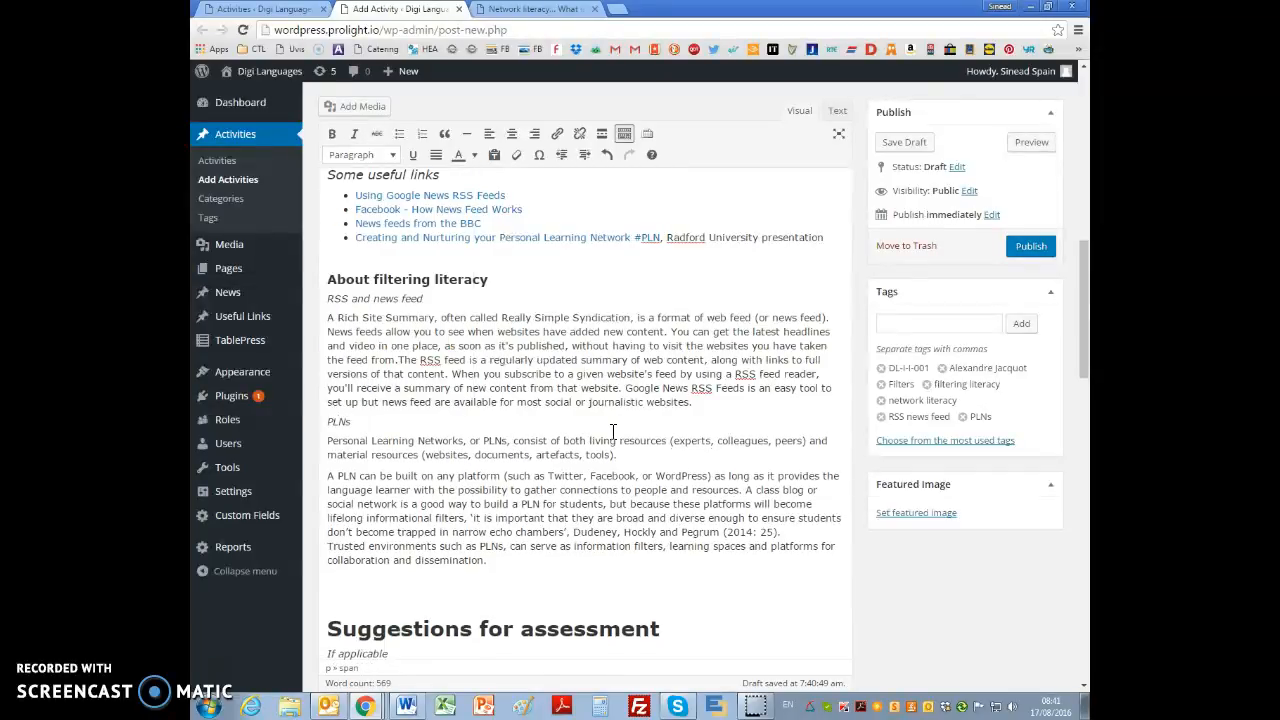
Step: Compare the filtering literacy, RSS and PLNs sections in the source document with the pasted text in the WordPress editor
key(alt+Tab)
scroll(643, 395, up, 4)
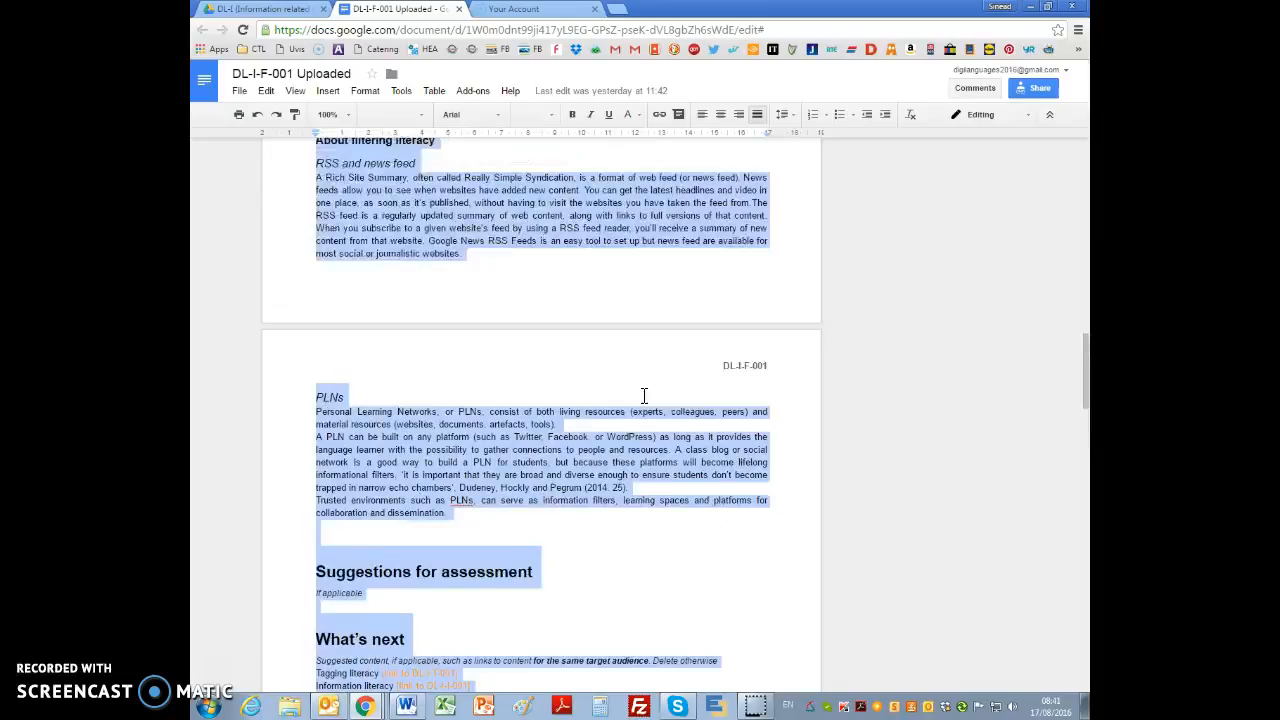
click(644, 390)
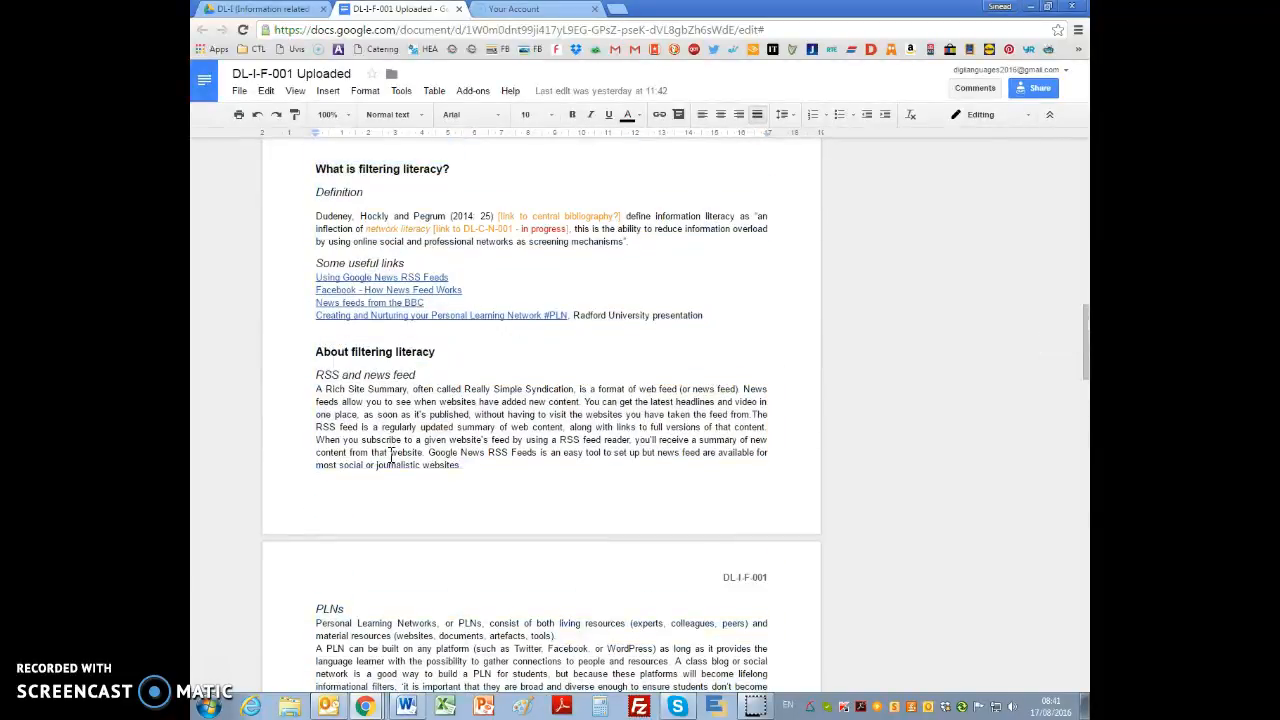
scroll(583, 582, down, 3)
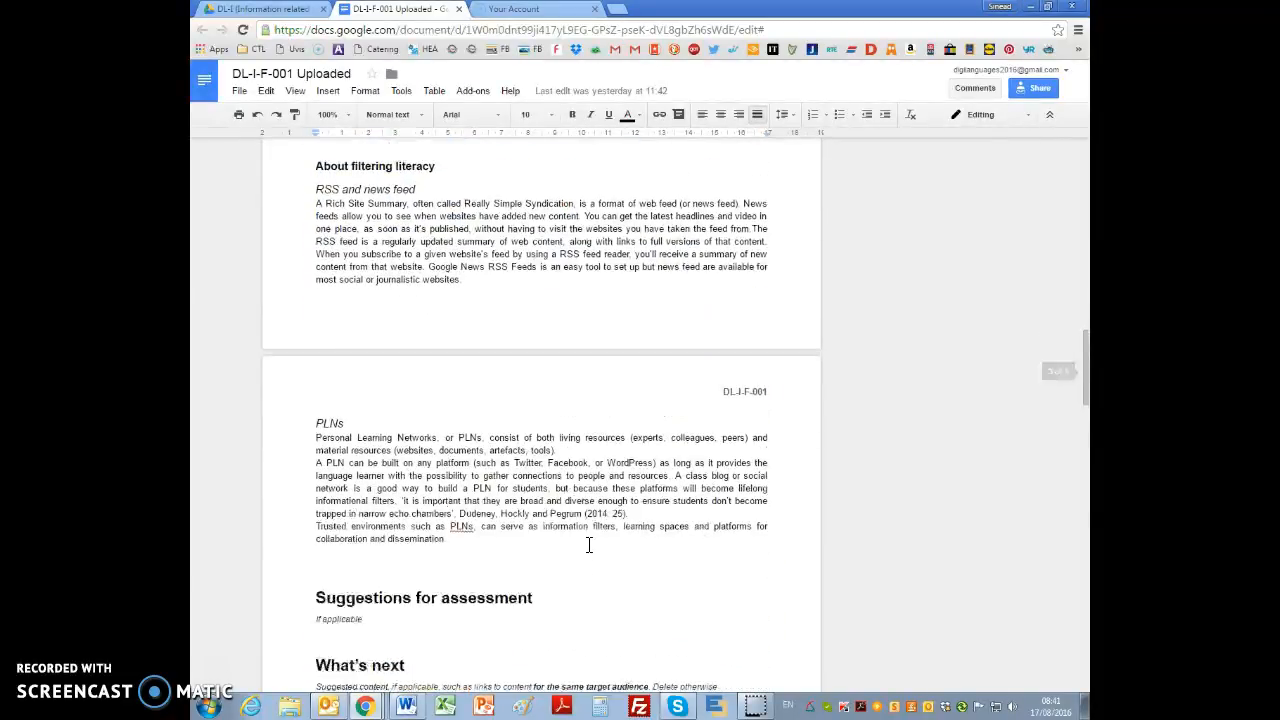
scroll(570, 470, up, 3)
key(alt+Tab)
scroll(481, 407, down, 2)
scroll(481, 407, down, 2)
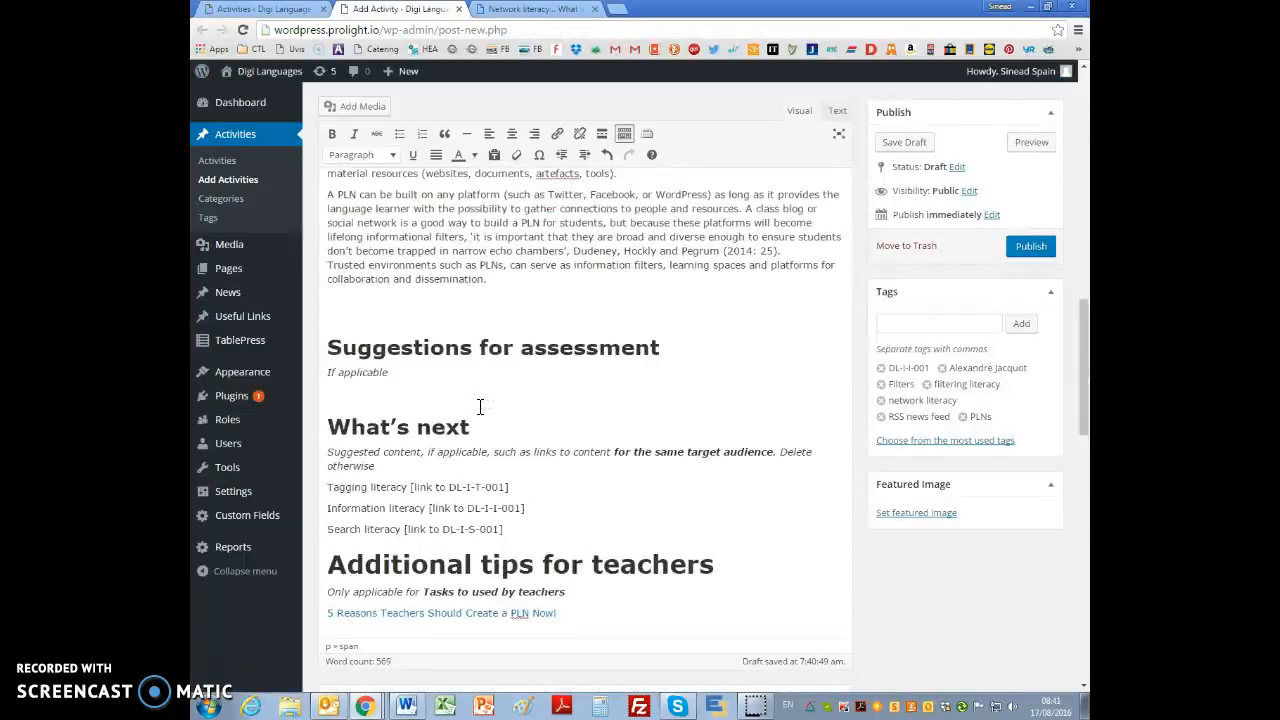
Step: Link the (2014: 25) citation in the filtering literacy definition to the Bibliography page, using the relative URL /bibliography/ and opening in a new tab
scroll(480, 404, up, 2)
scroll(479, 404, down, 1)
scroll(480, 404, up, 4)
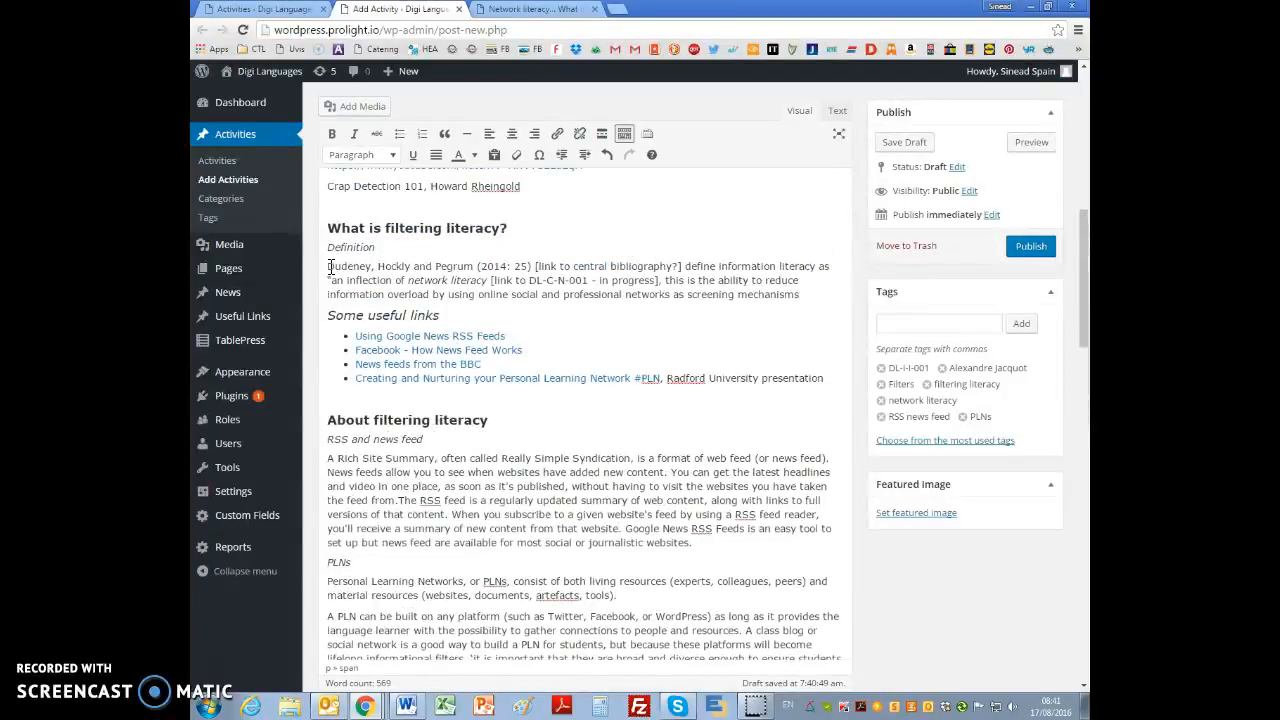
drag(366, 266, 537, 266)
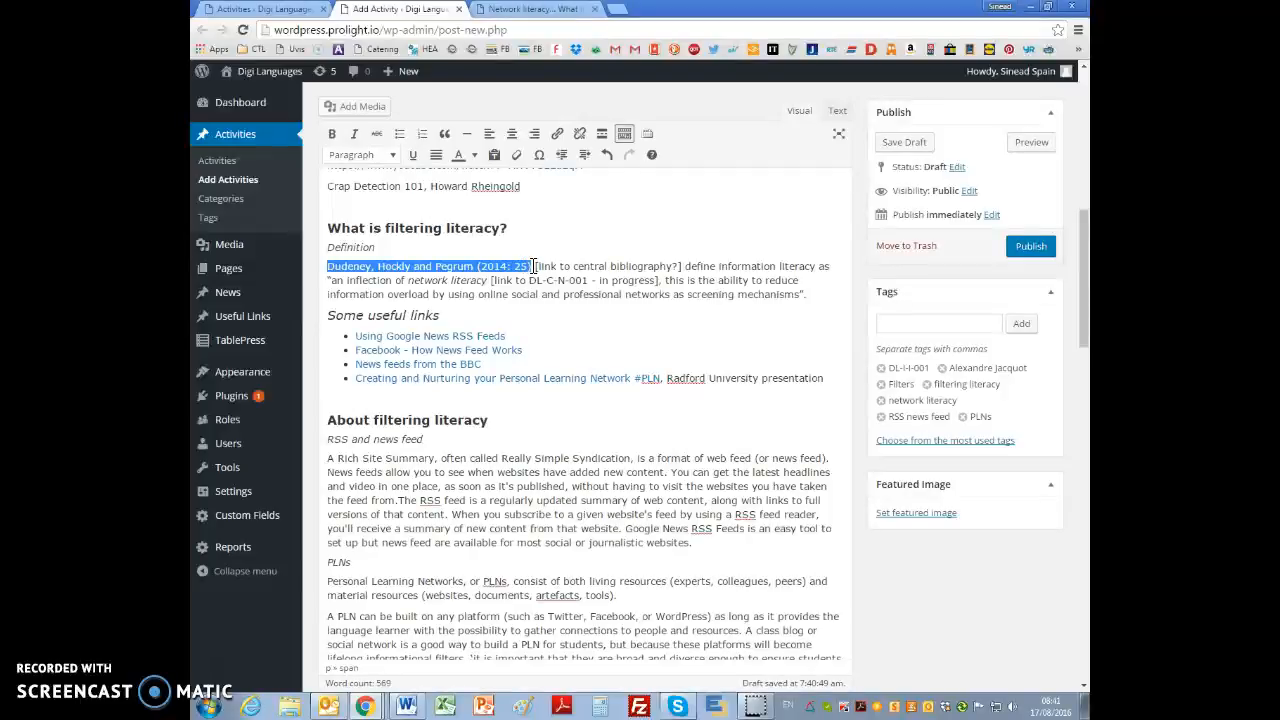
mouse_move(220, 278)
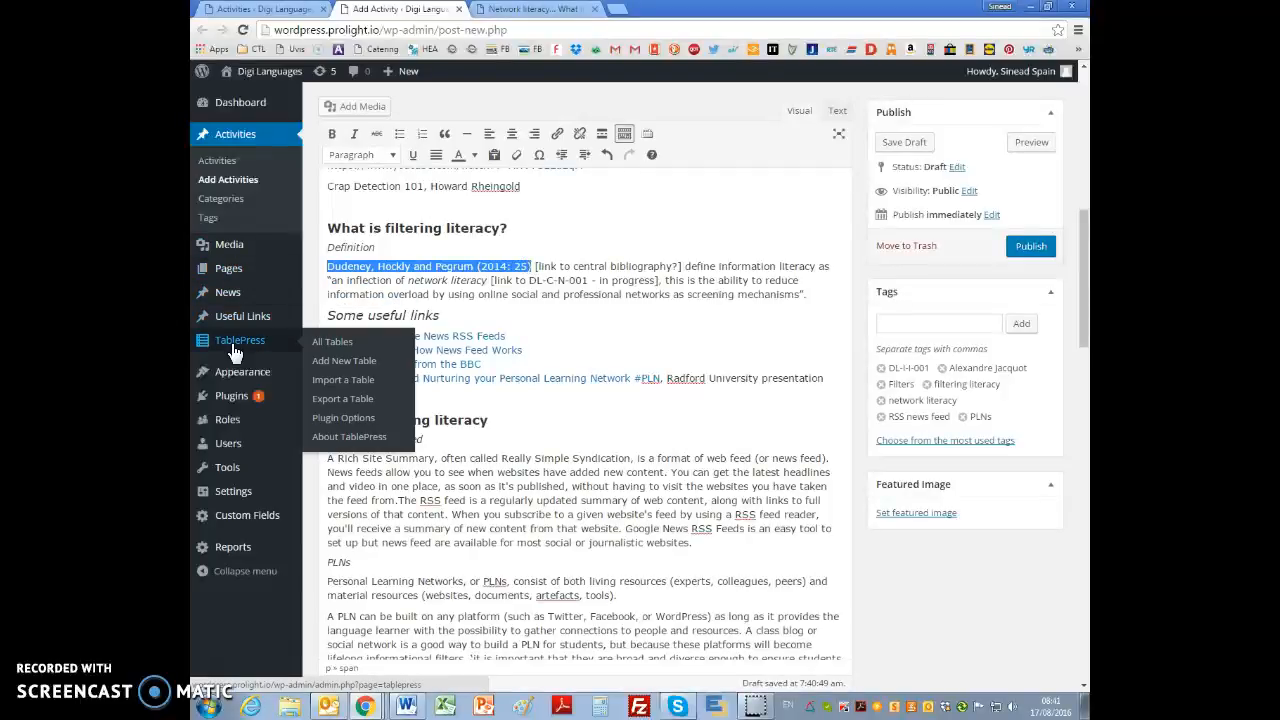
click(558, 142)
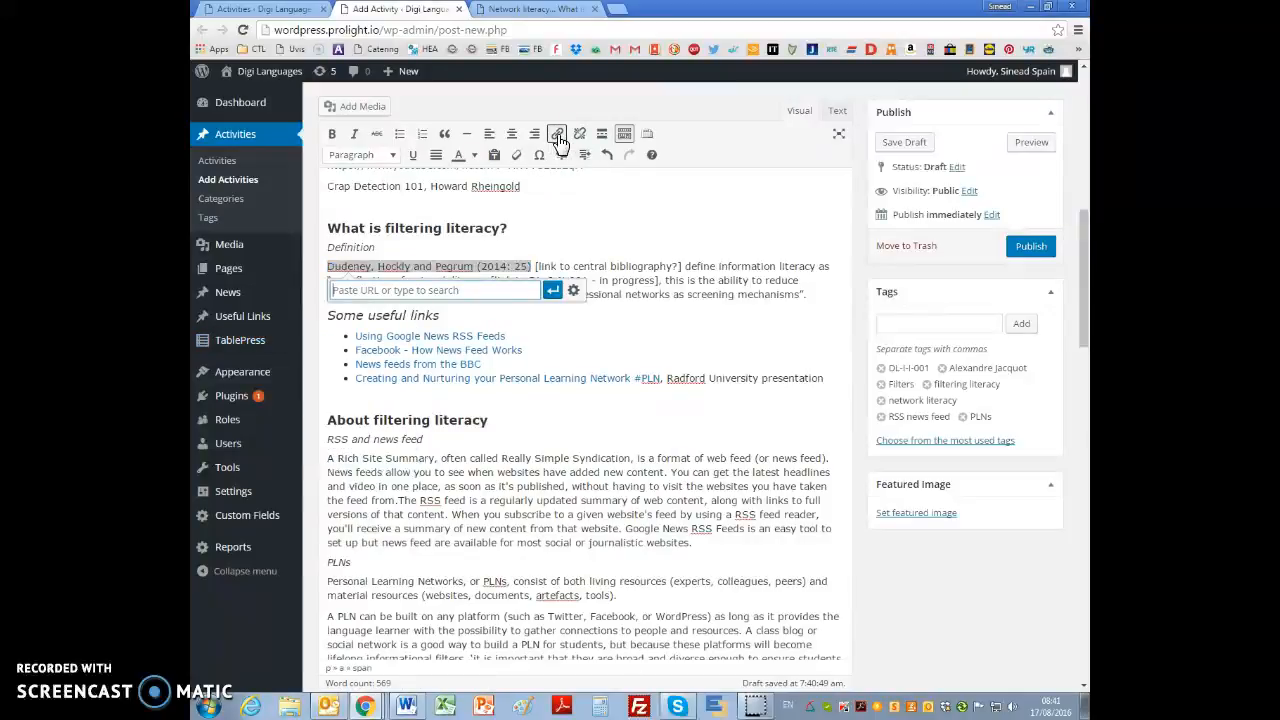
click(573, 291)
click(569, 324)
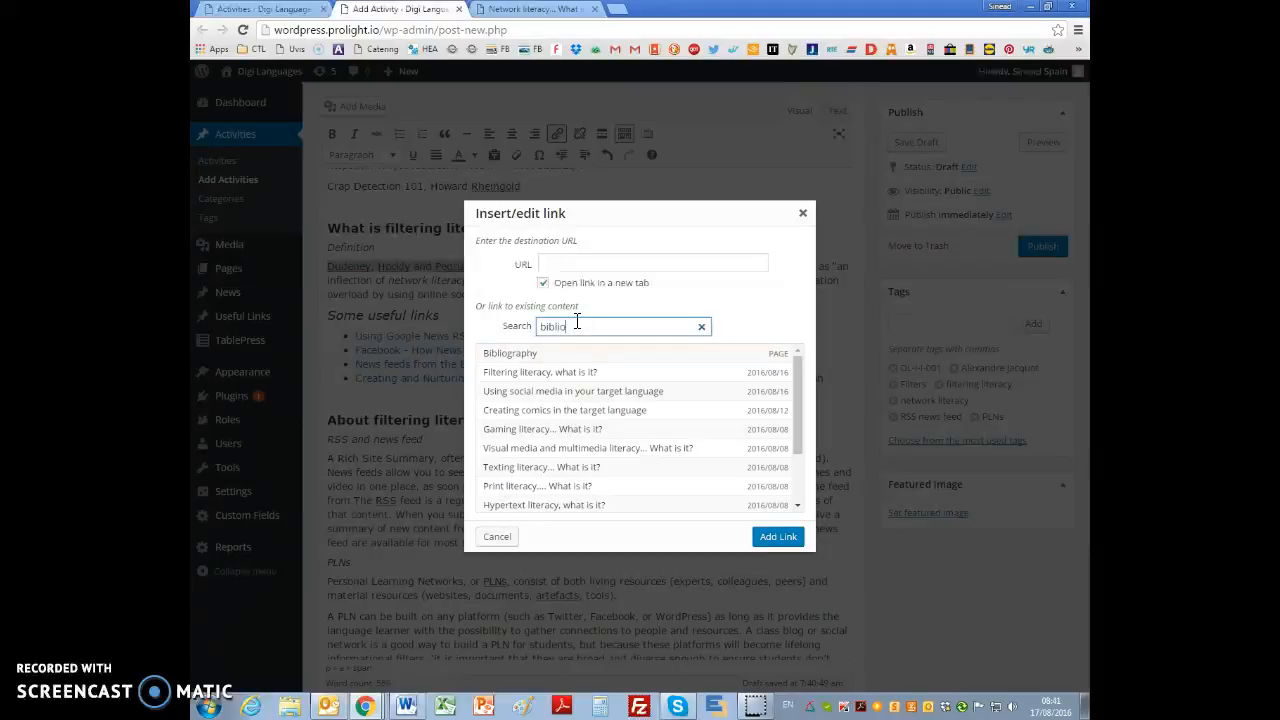
click(558, 356)
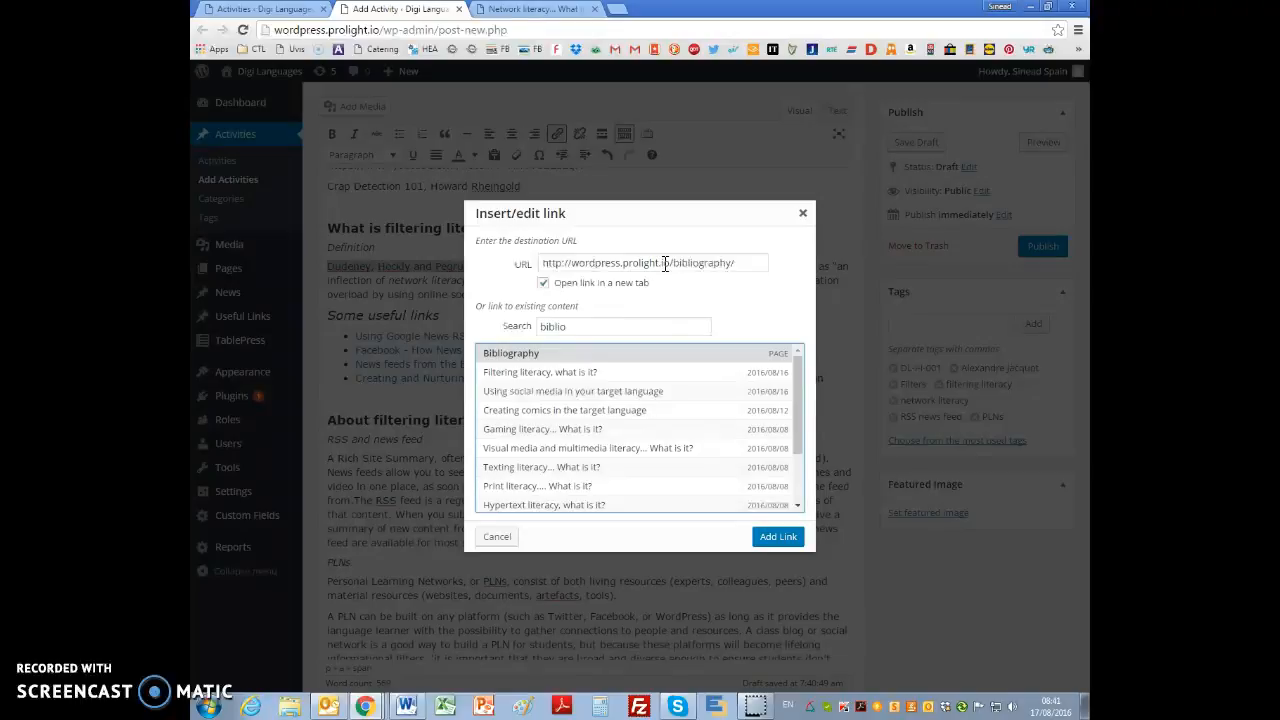
drag(540, 263, 645, 263)
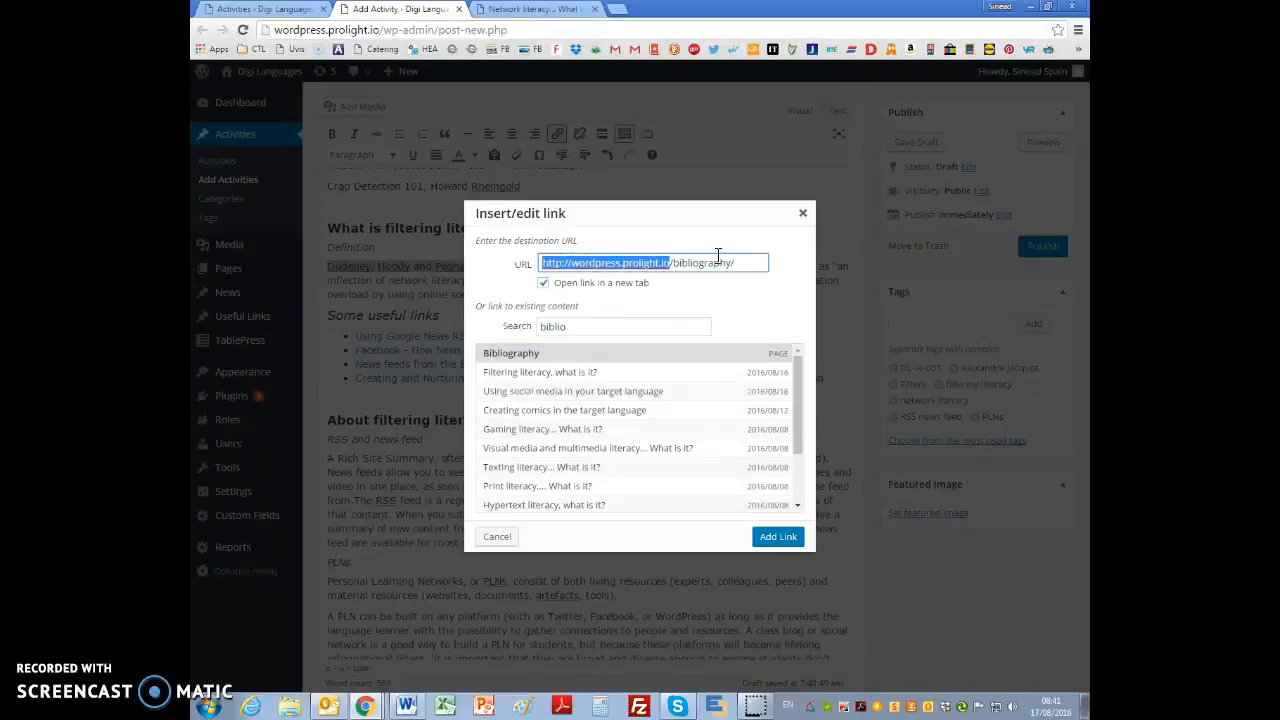
key(BackSpace)
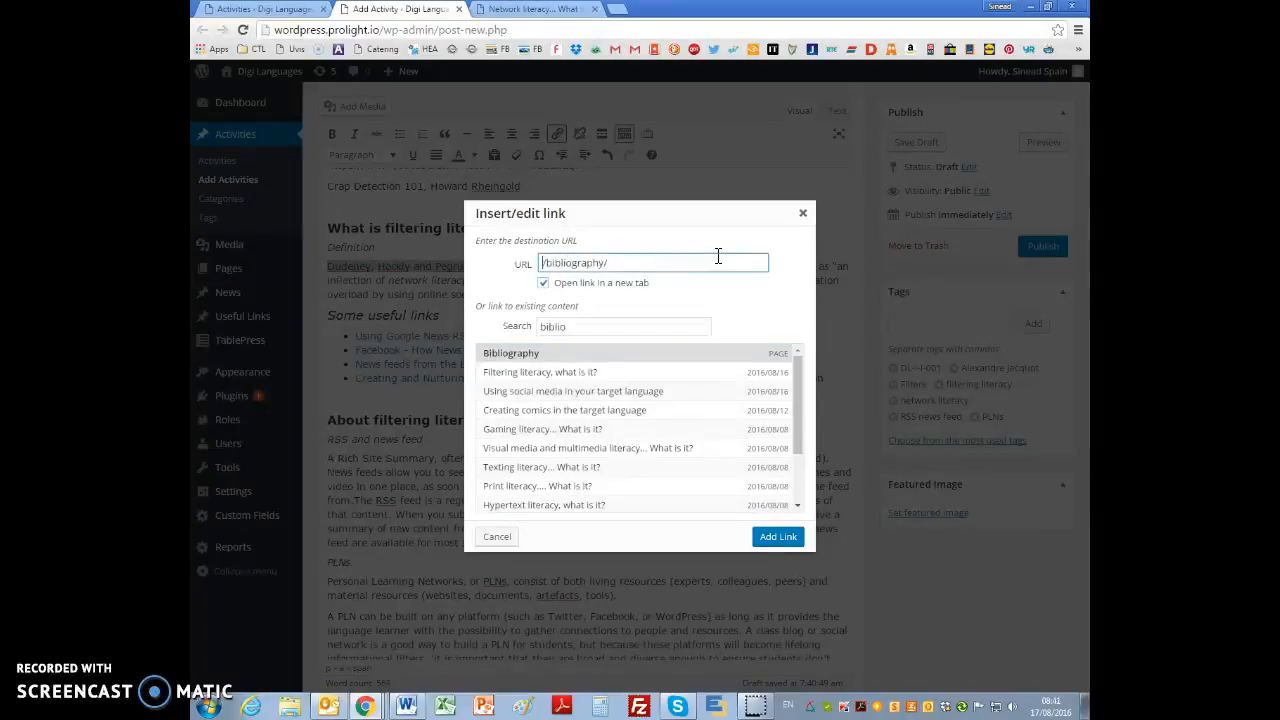
click(787, 538)
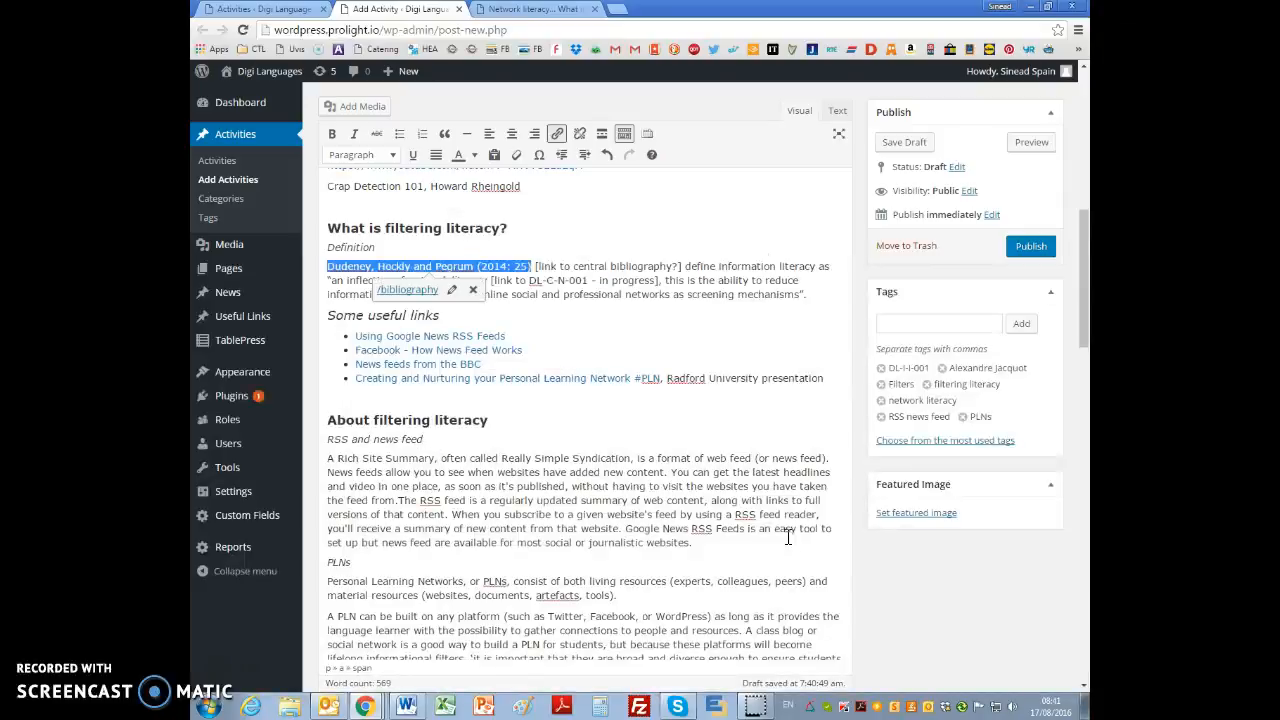
Step: Check the citation's link settings and delete the "[link to central bibliography?]" placeholder after it
click(604, 500)
click(438, 266)
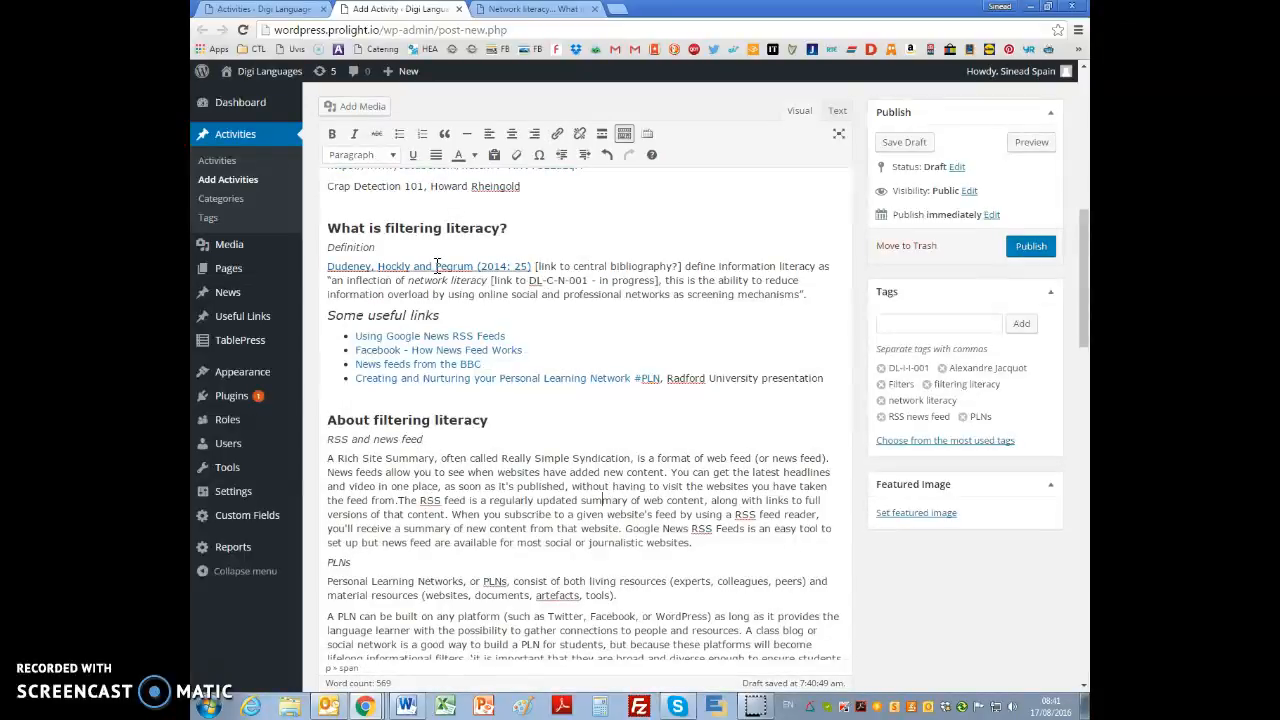
click(468, 292)
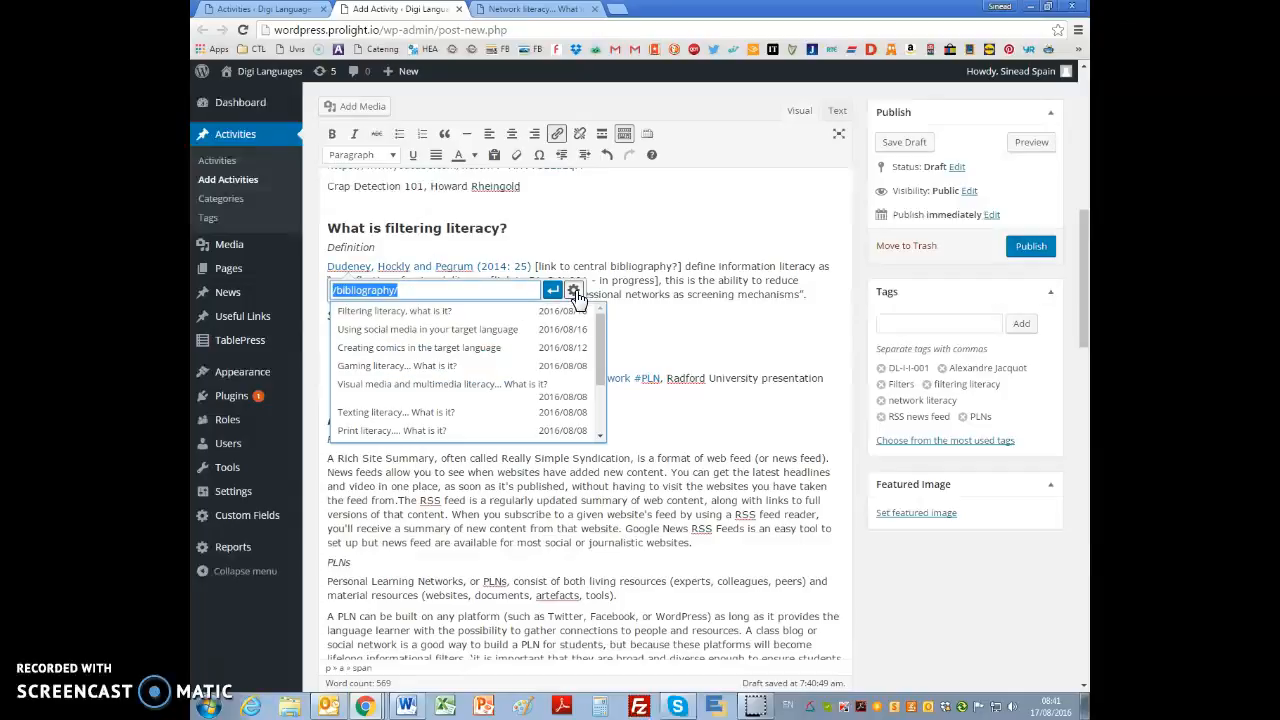
click(573, 290)
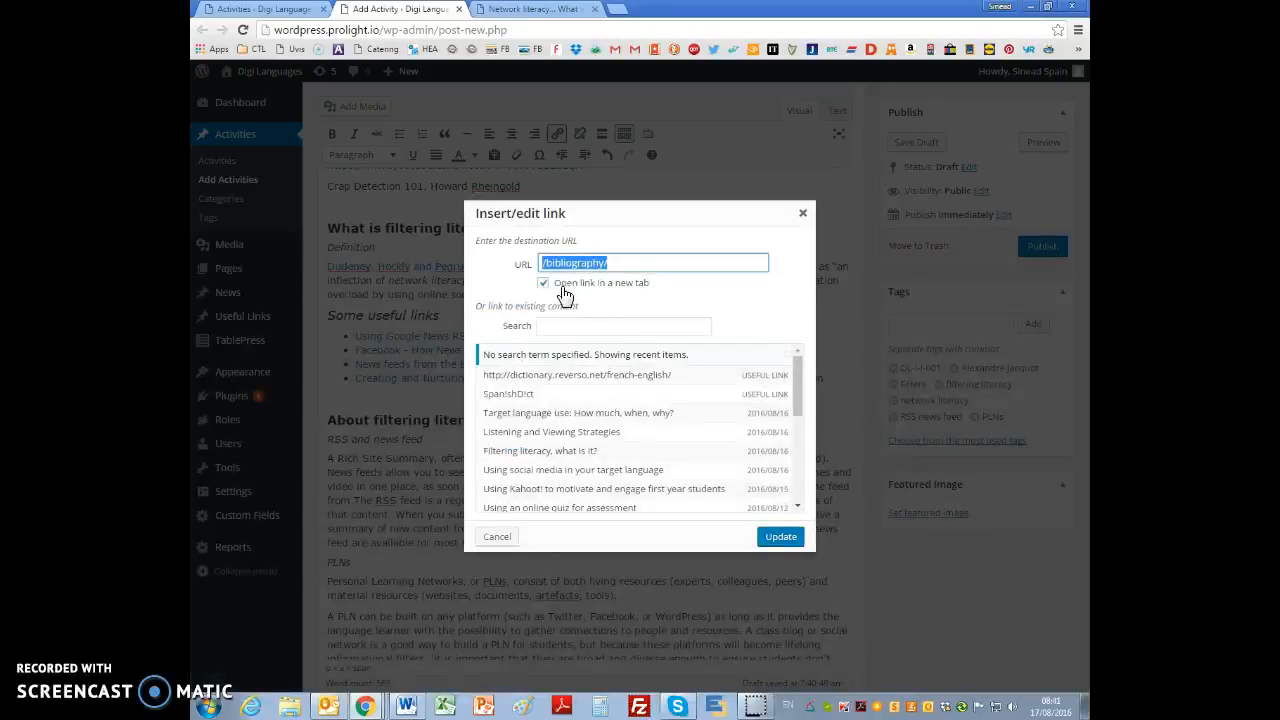
click(780, 537)
drag(535, 268, 686, 267)
key(BackSpace)
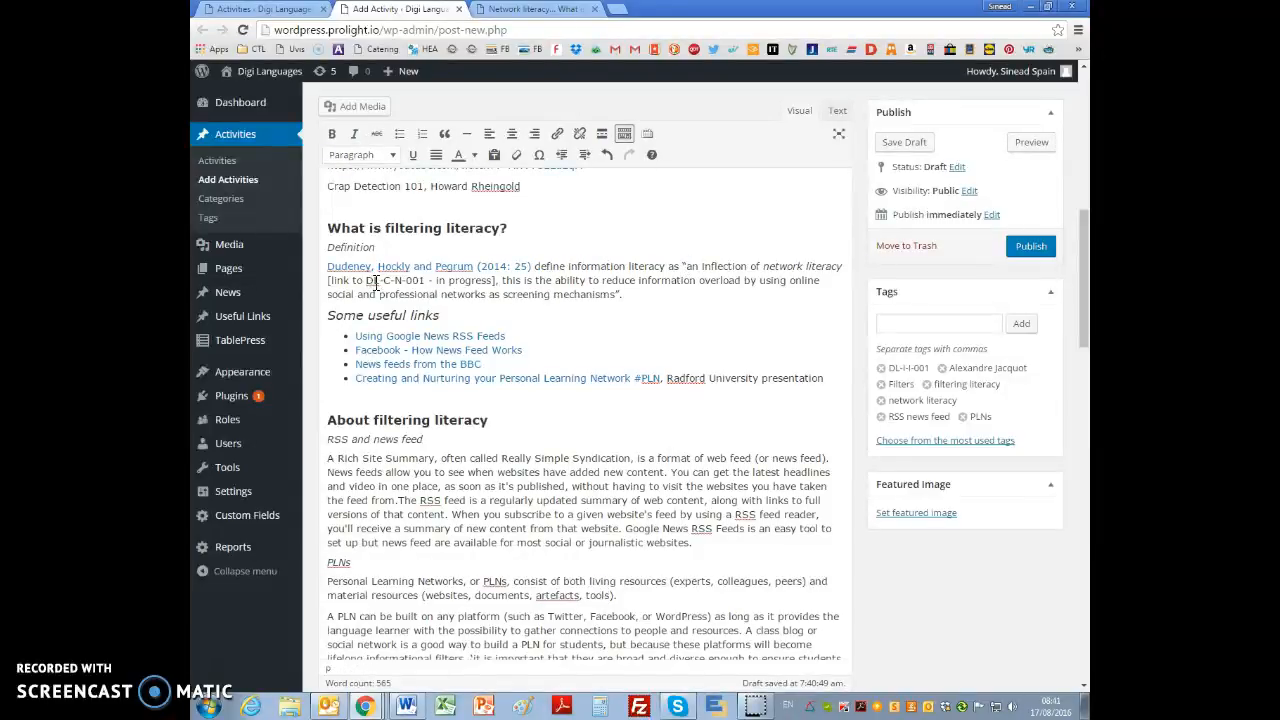
Step: Check the ID of the Network literacy activity and copy the relative path /network-literacy-what-is-it/ from its page address
click(527, 9)
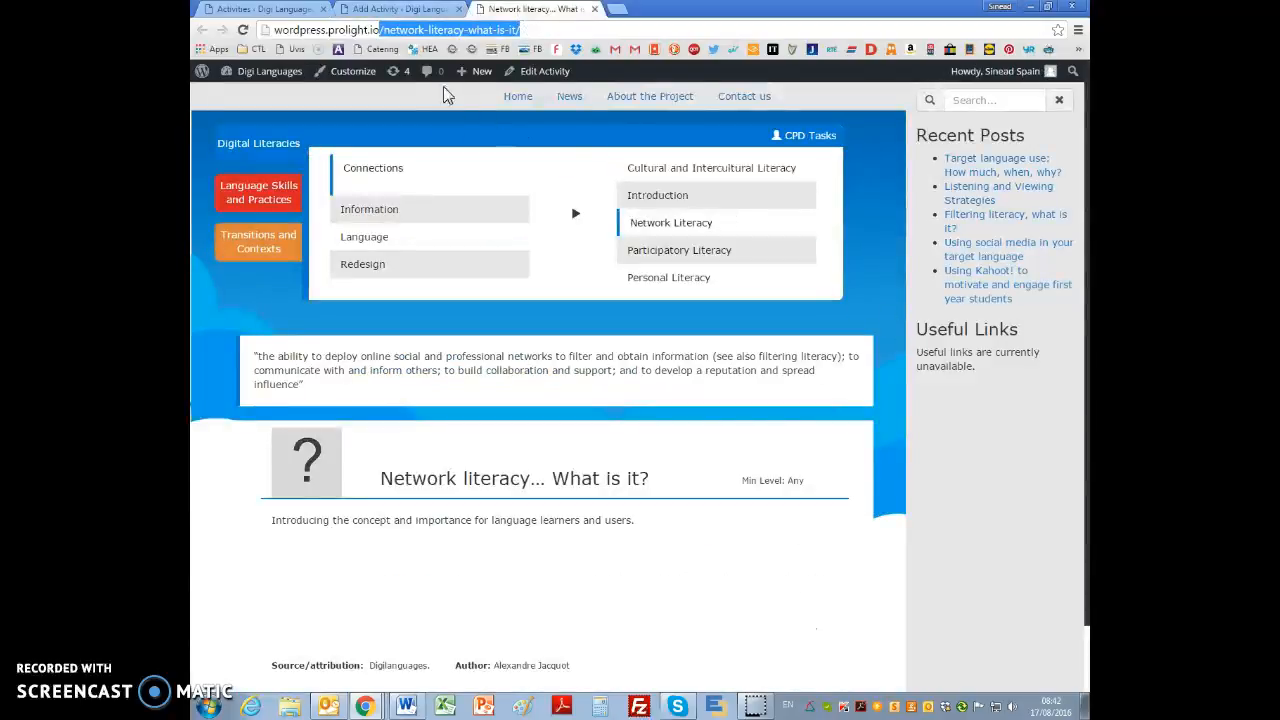
click(527, 73)
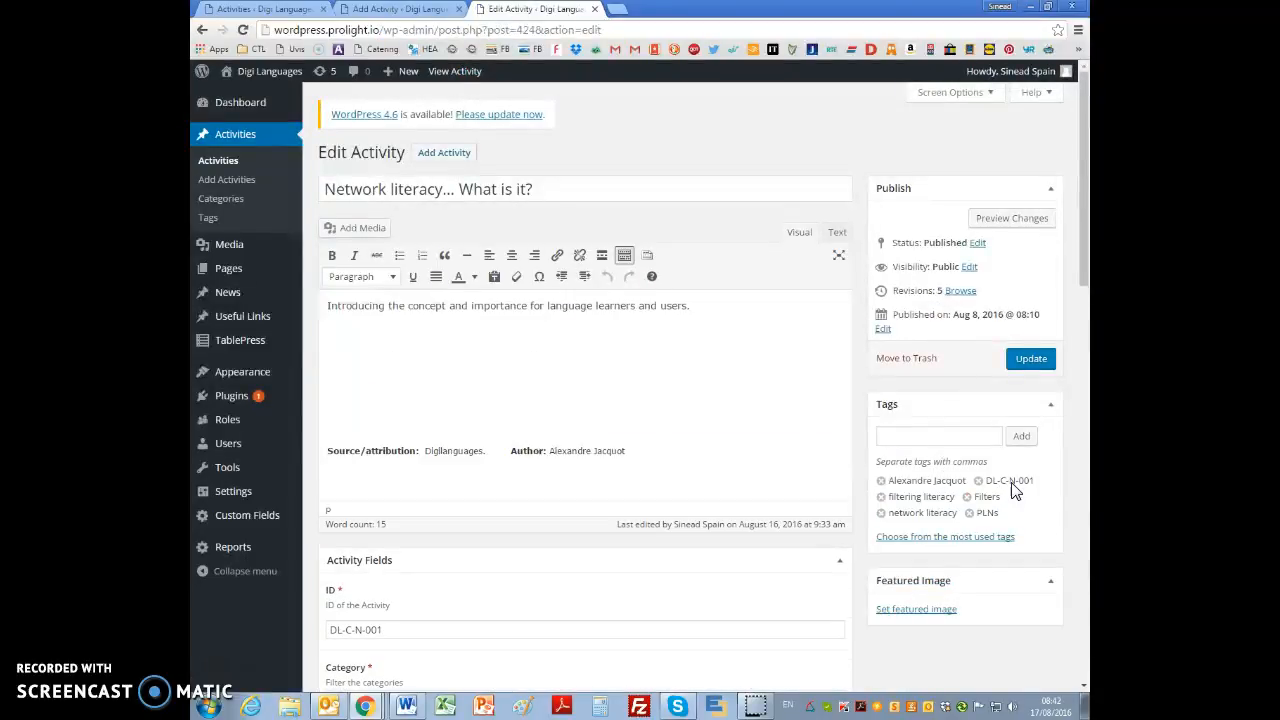
click(442, 75)
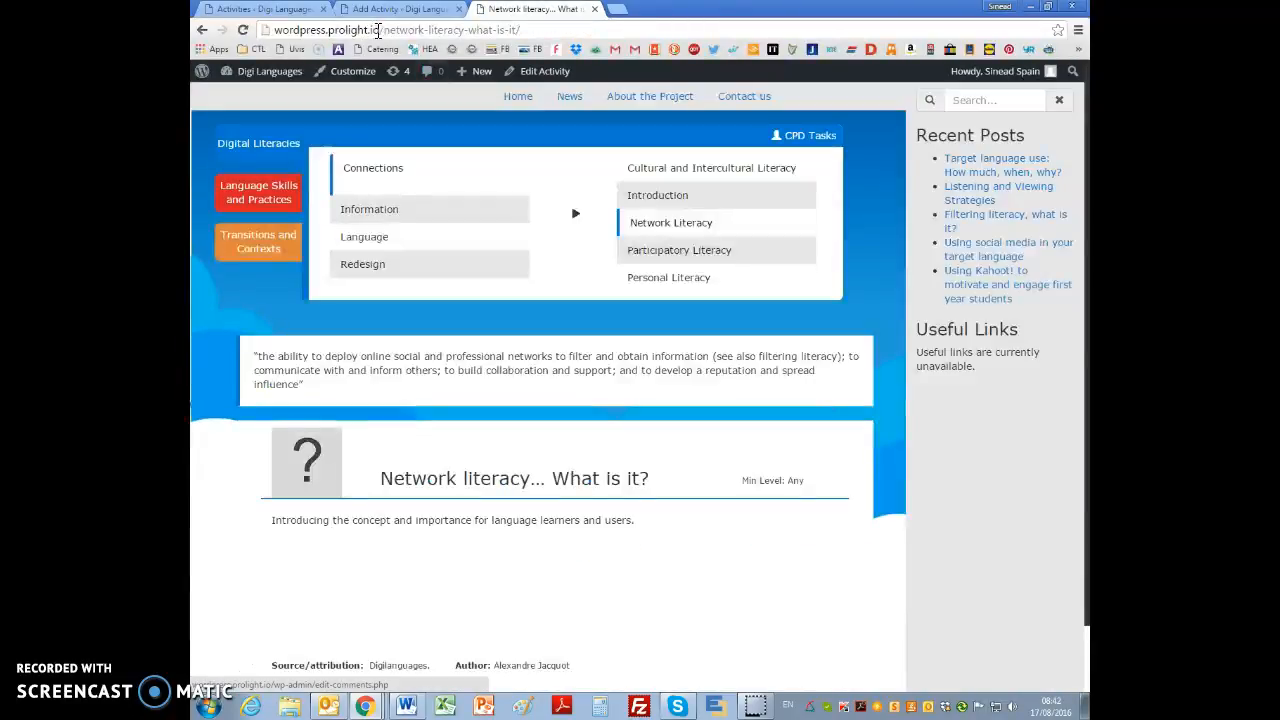
drag(380, 30, 519, 30)
key(ctrl+c)
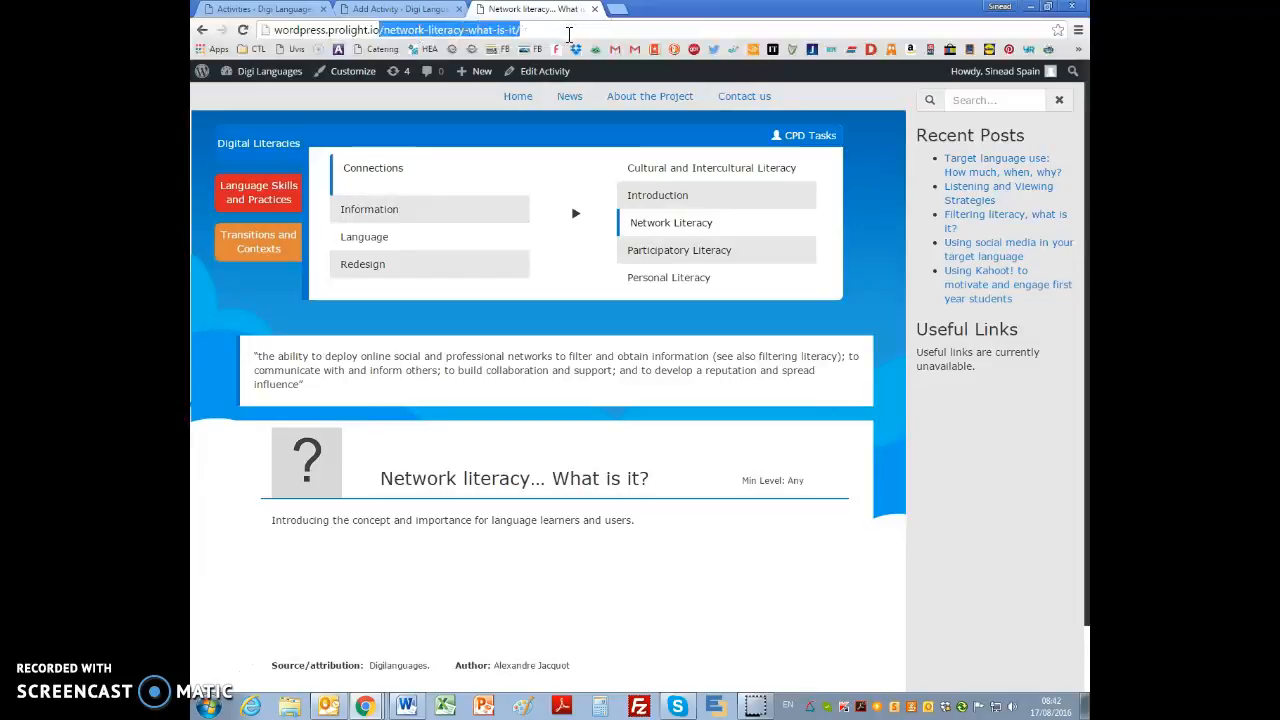
Step: Link "network literacy" in the definition to /network-literacy-what-is-it/, opening in a new tab
click(400, 9)
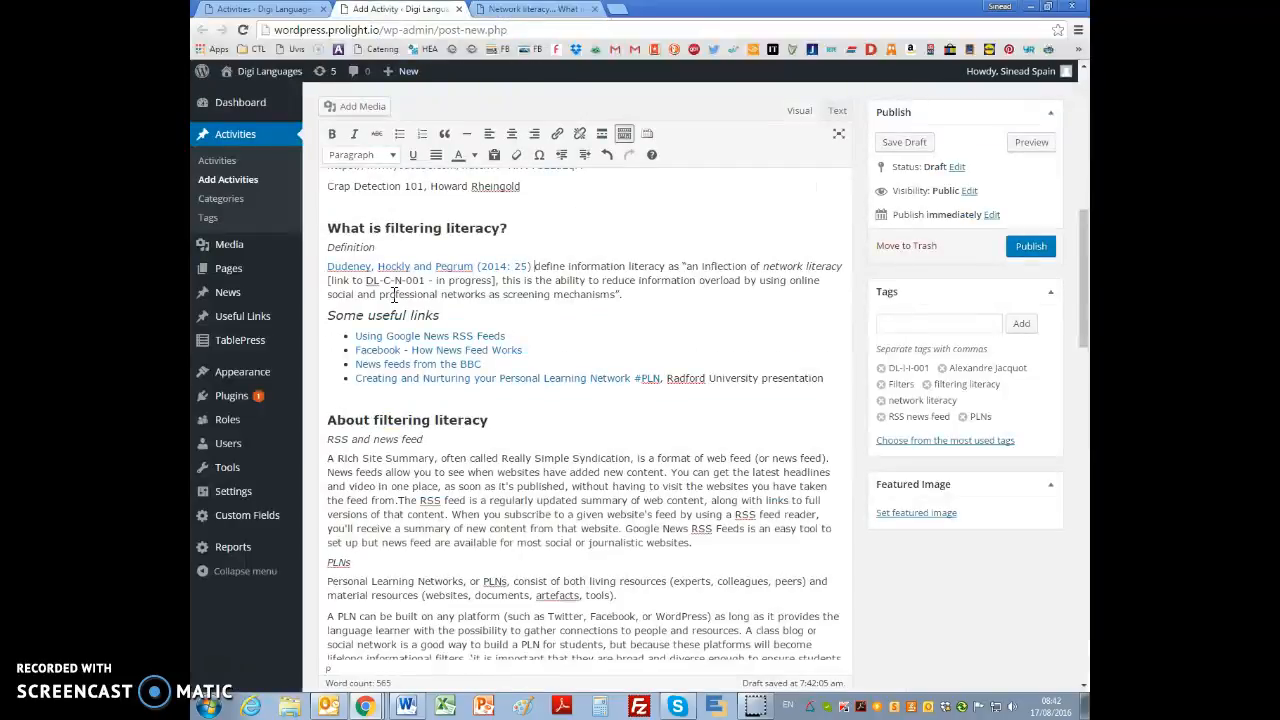
drag(765, 266, 838, 266)
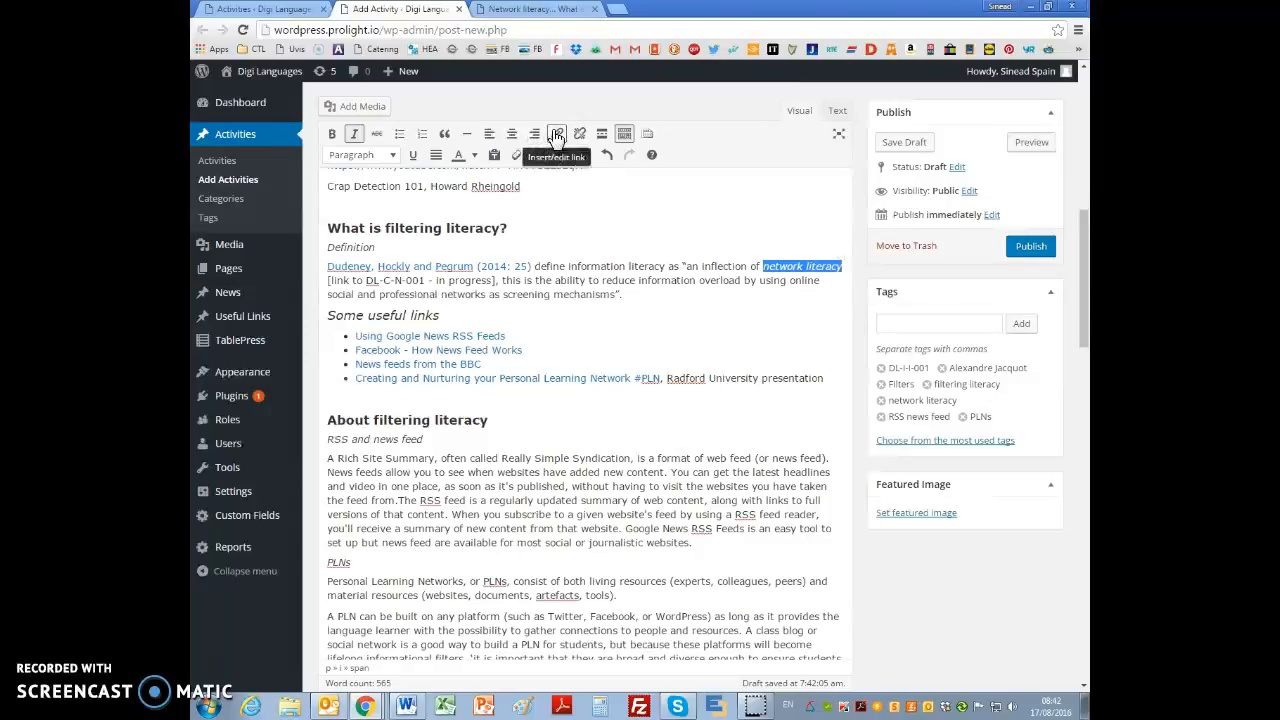
click(557, 132)
click(830, 290)
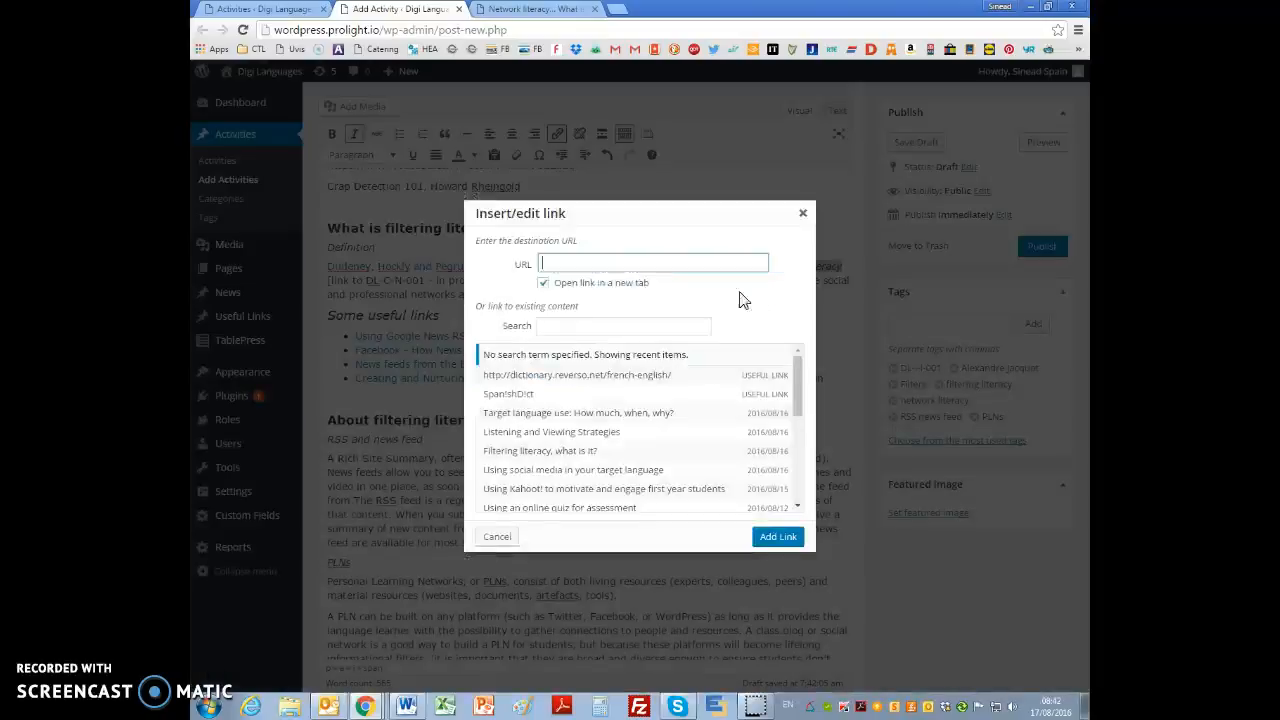
key(ctrl+v)
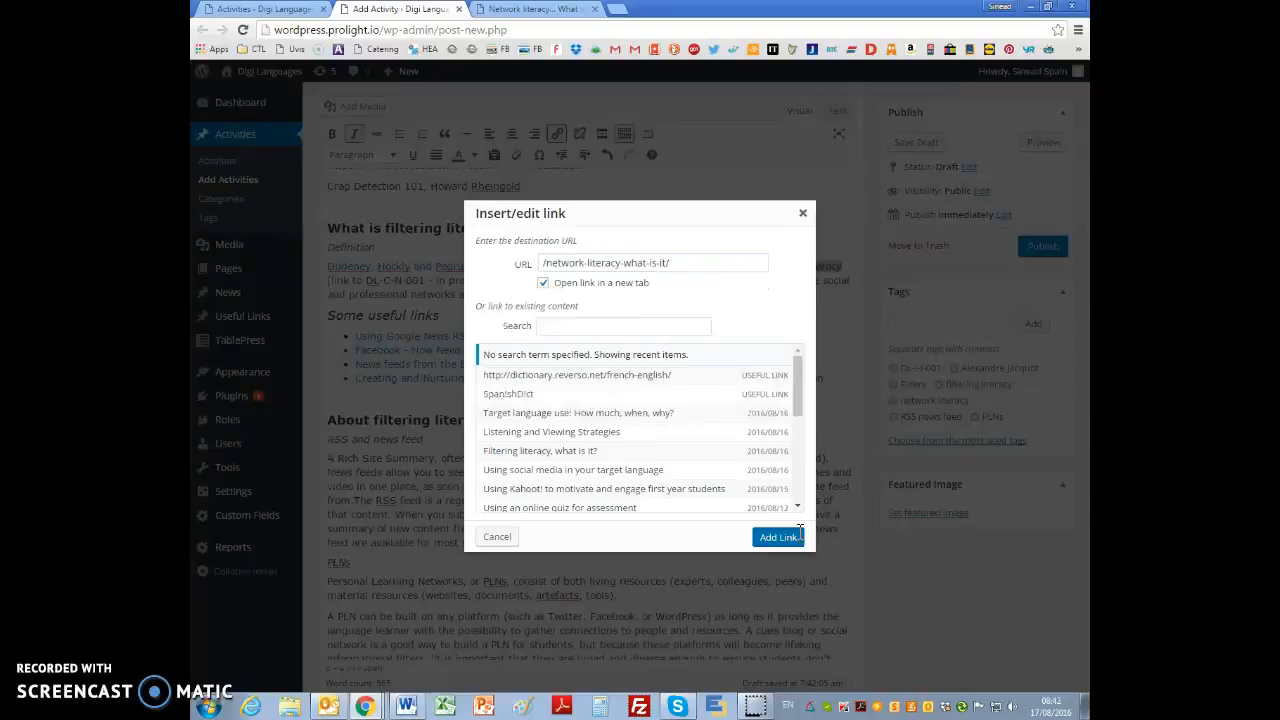
click(782, 536)
Step: Delete the "[link to DL-C-N-001 - in progress]" placeholder and the extra space before the comma
drag(494, 280, 330, 282)
key(BackSpace)
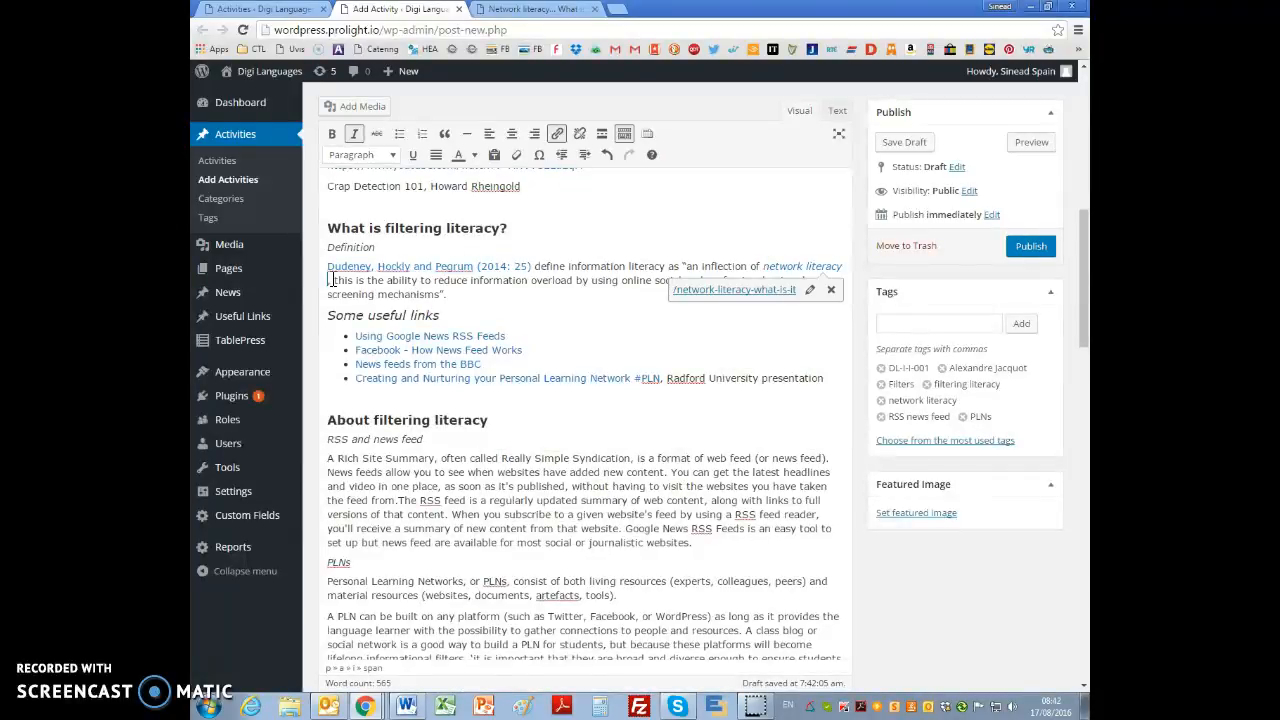
key(BackSpace)
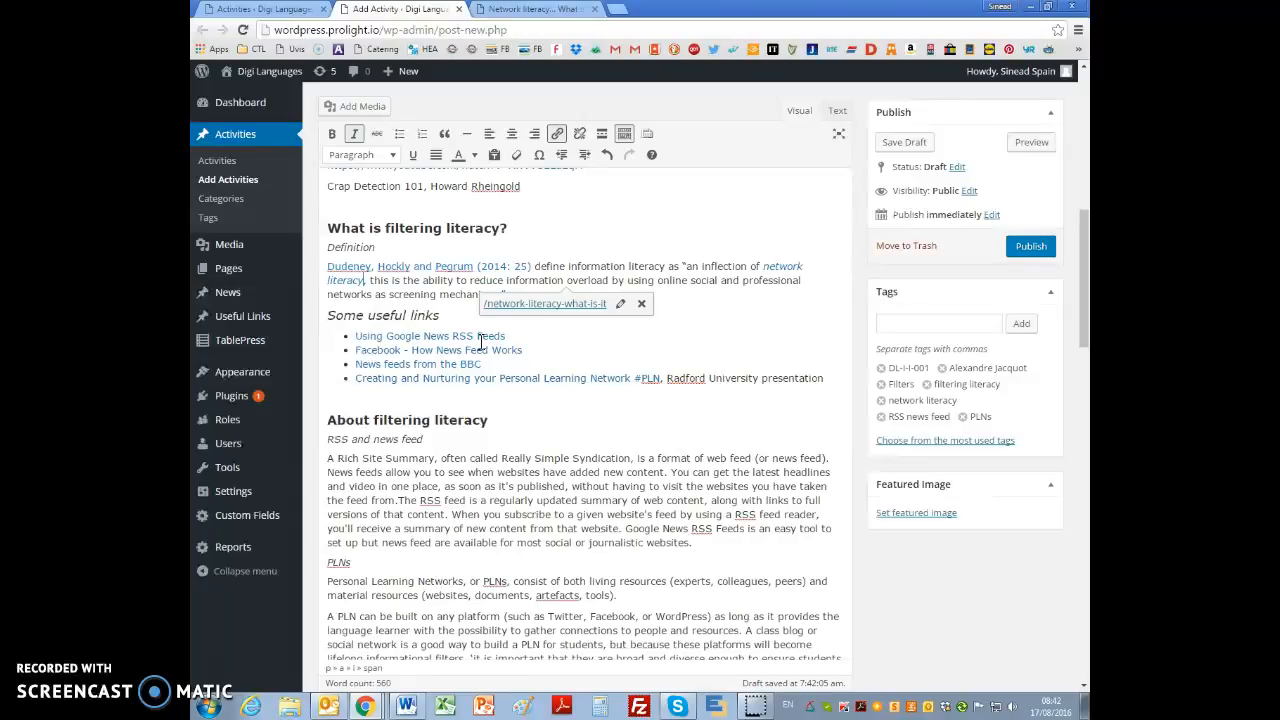
Step: Delete the "Suggestions for assessment" heading with its "If applicable" note and the empty line before "What's next"
scroll(619, 445, down, 3)
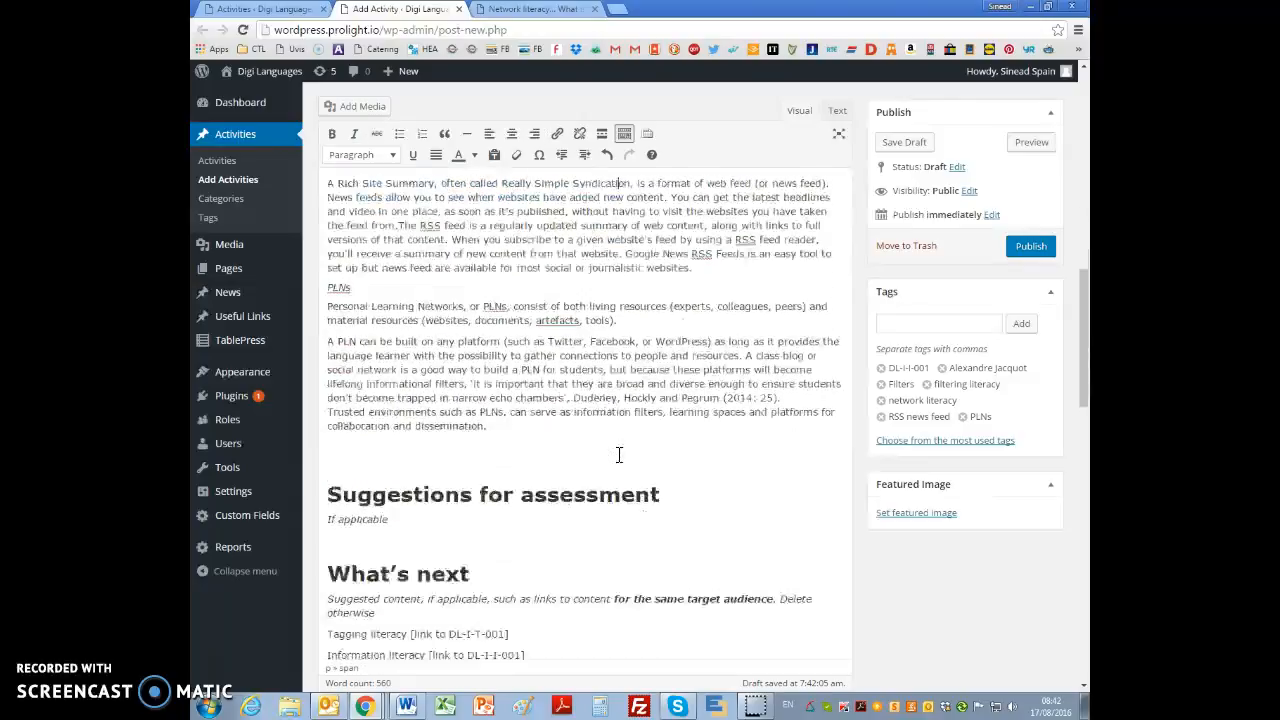
drag(350, 463, 410, 510)
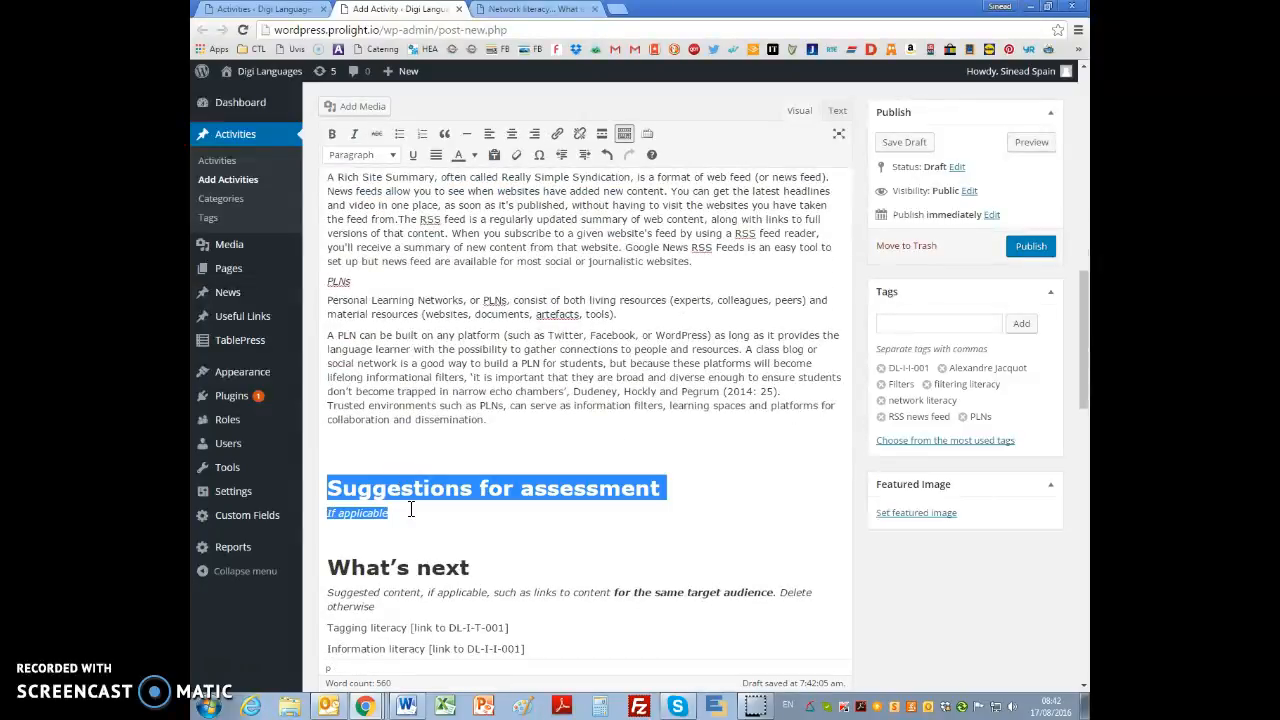
key(BackSpace)
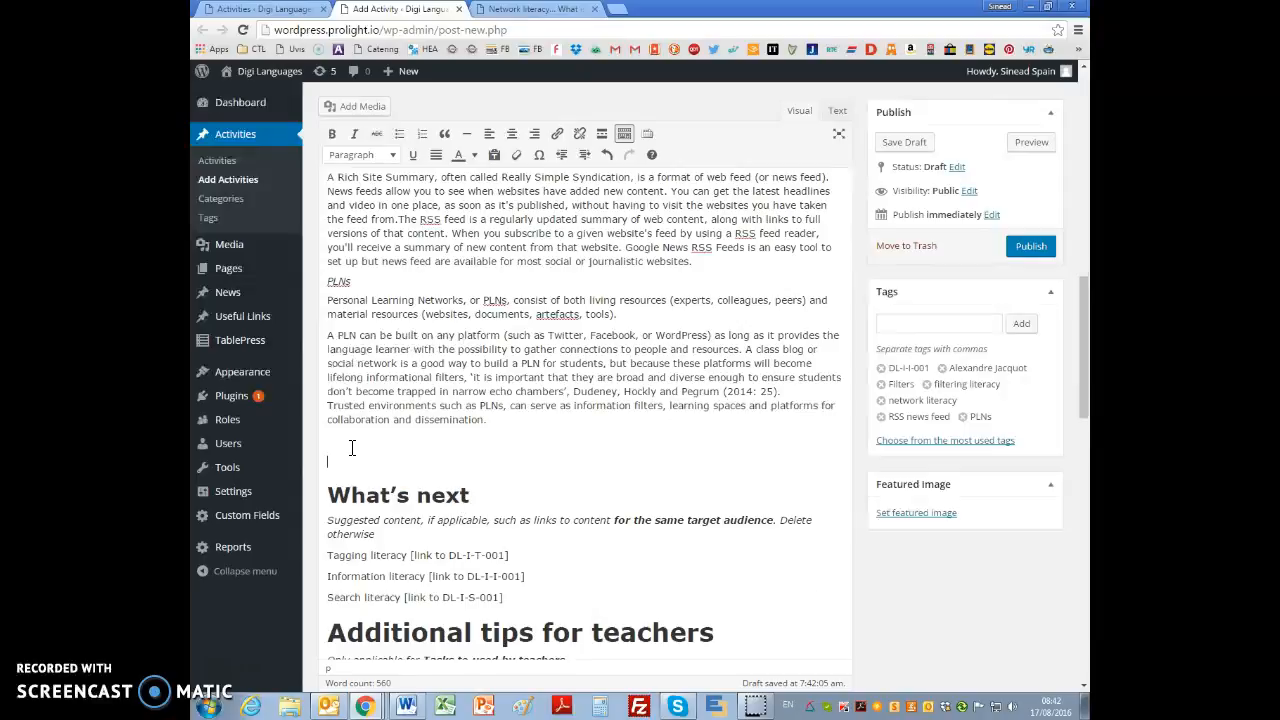
key(Delete)
Step: Format "What's next" as Heading 4 and delete the suggested content instruction and blank line below it
click(387, 160)
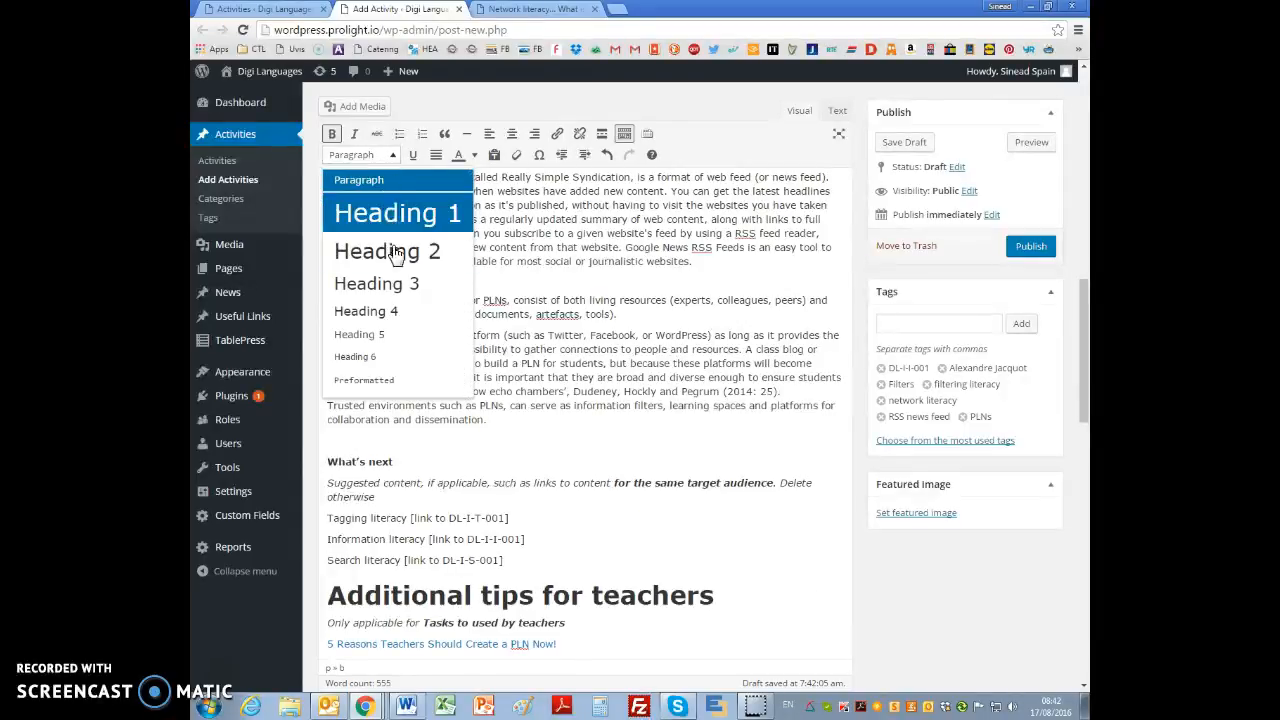
click(399, 312)
drag(328, 483, 404, 496)
key(Delete)
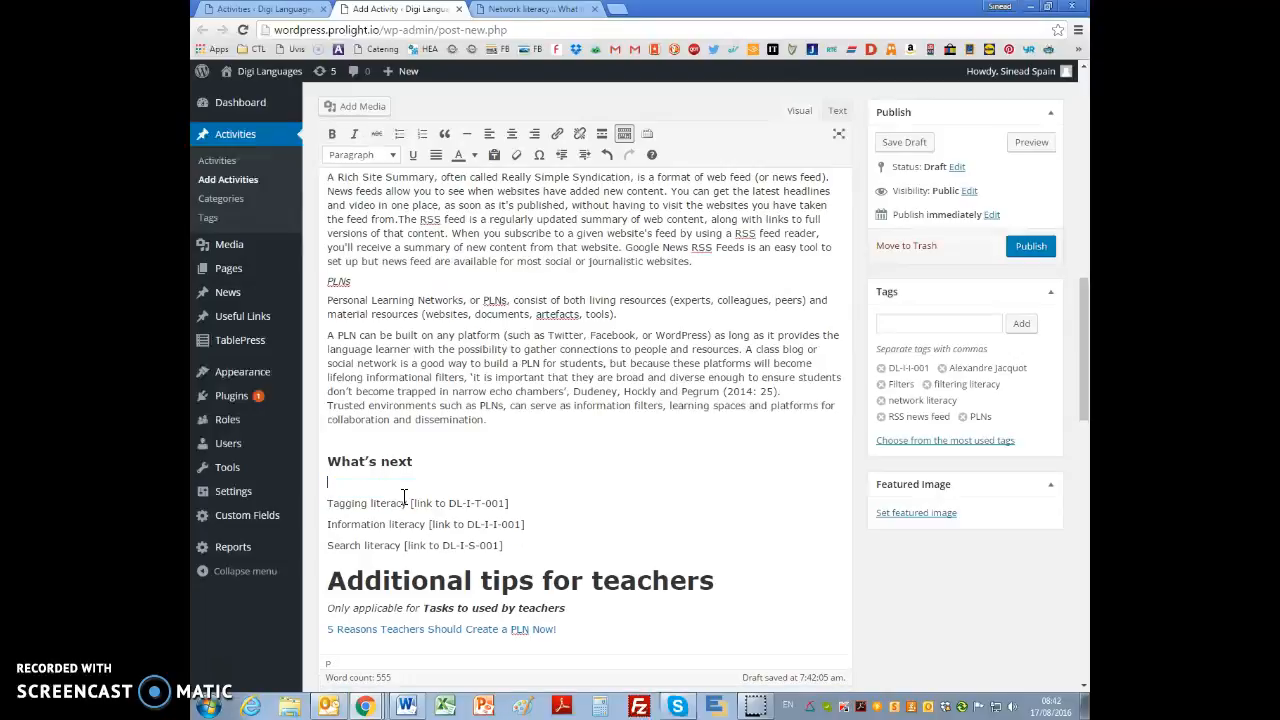
key(Delete)
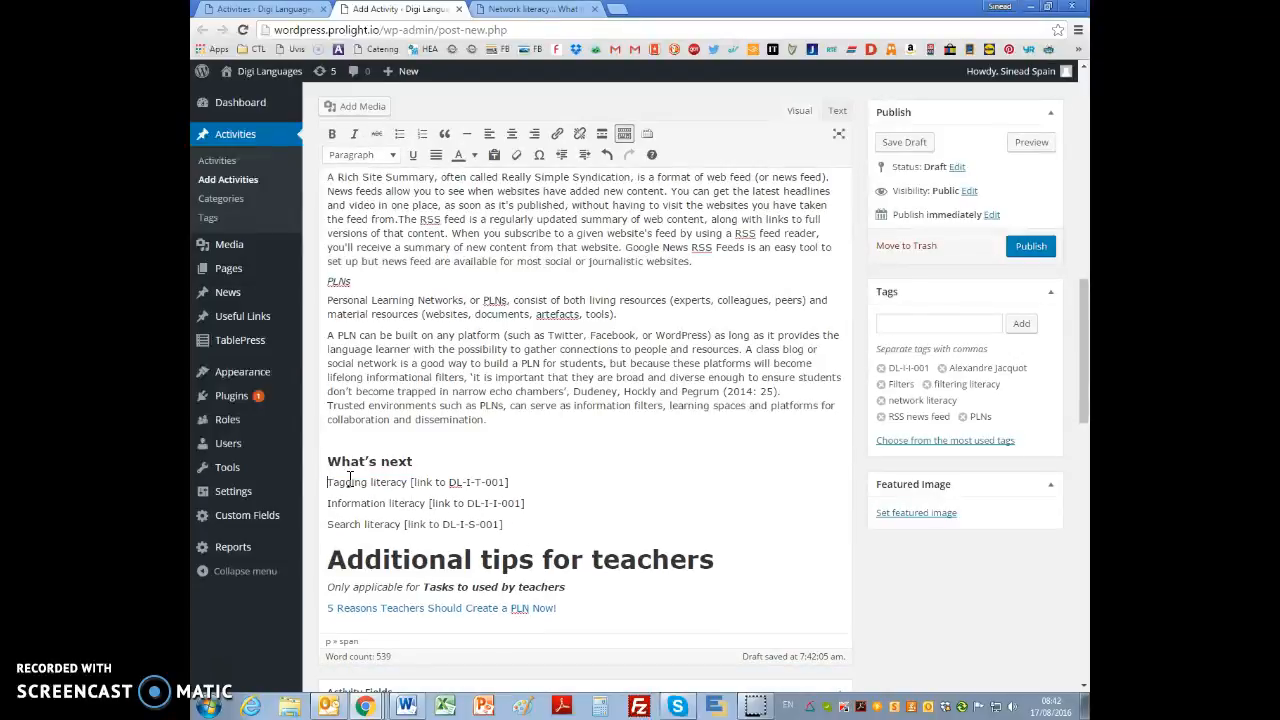
Step: Find the Tagging literacy activity with ID DL-I-T-001 in the Activities list and open its page in a new tab
drag(328, 483, 406, 485)
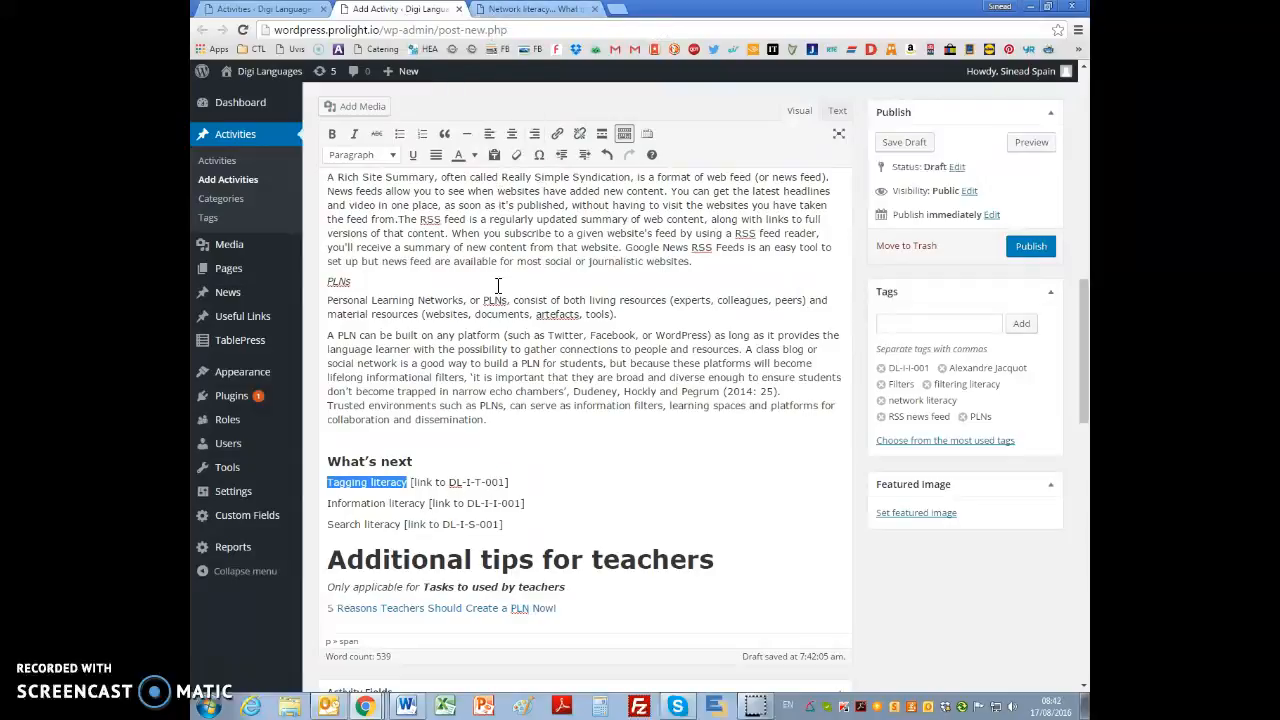
click(282, 17)
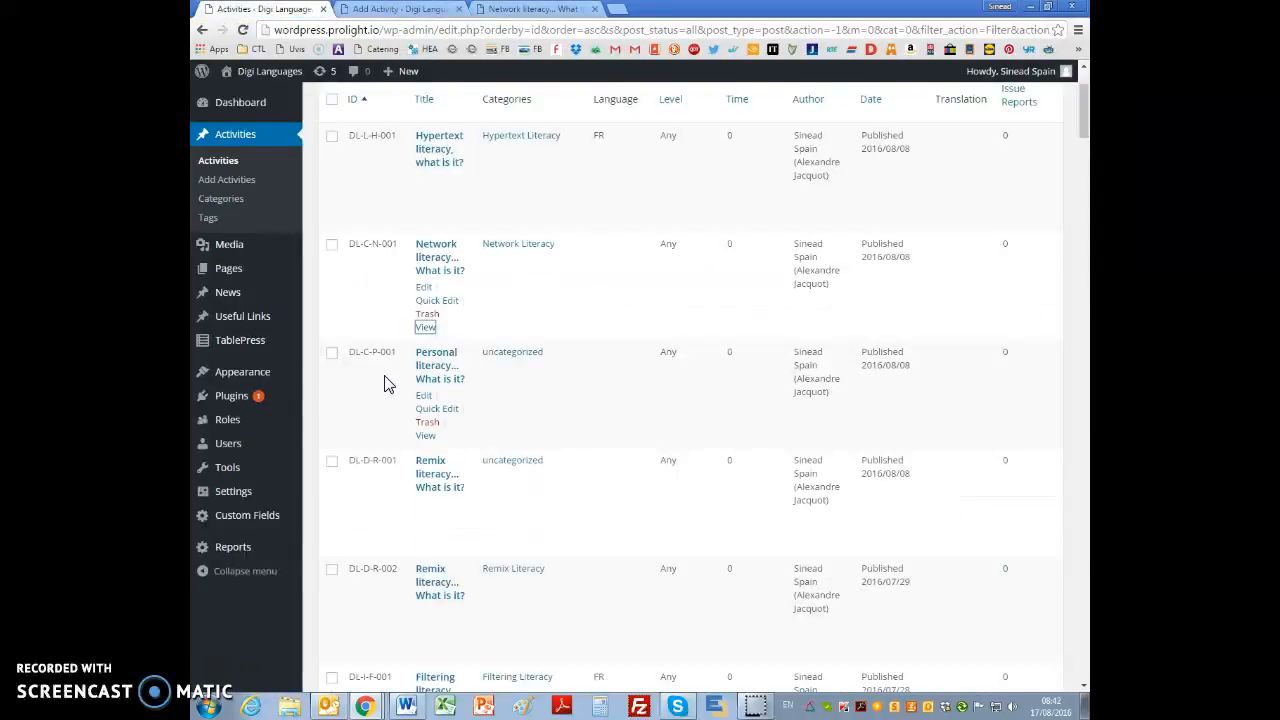
scroll(391, 563, down, 1)
scroll(393, 570, down, 2)
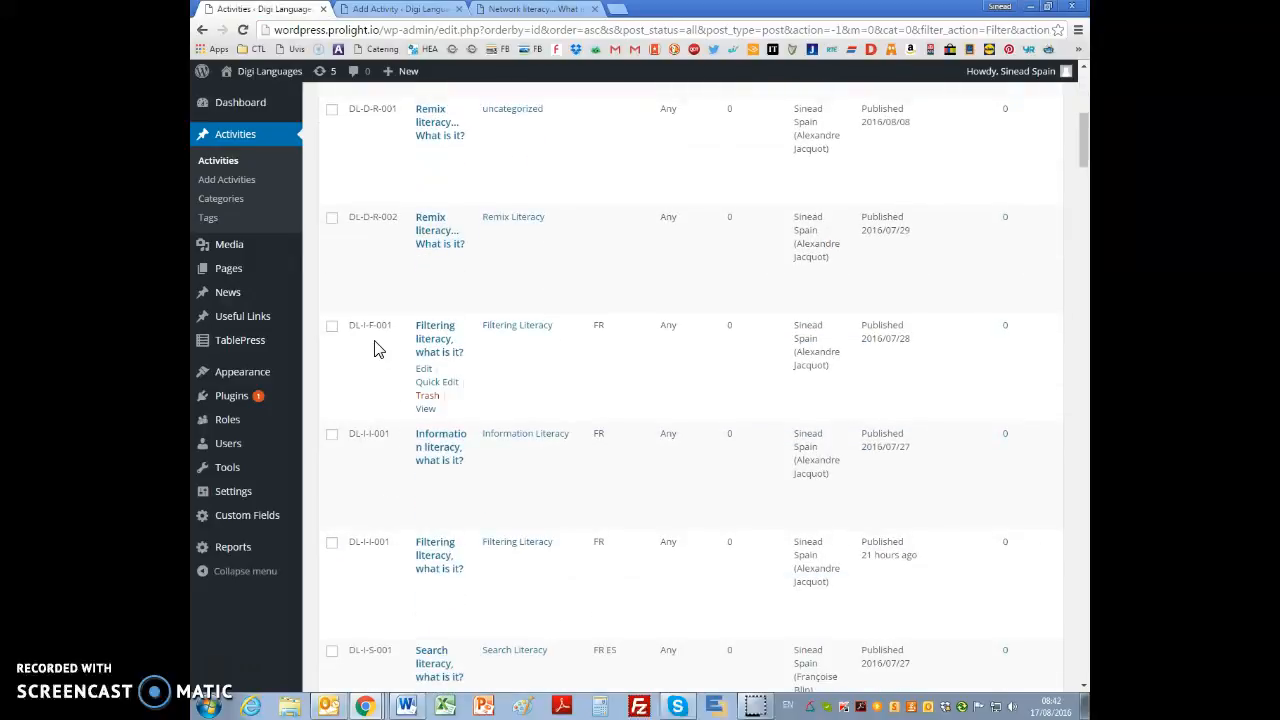
scroll(383, 568, down, 1)
scroll(389, 545, down, 2)
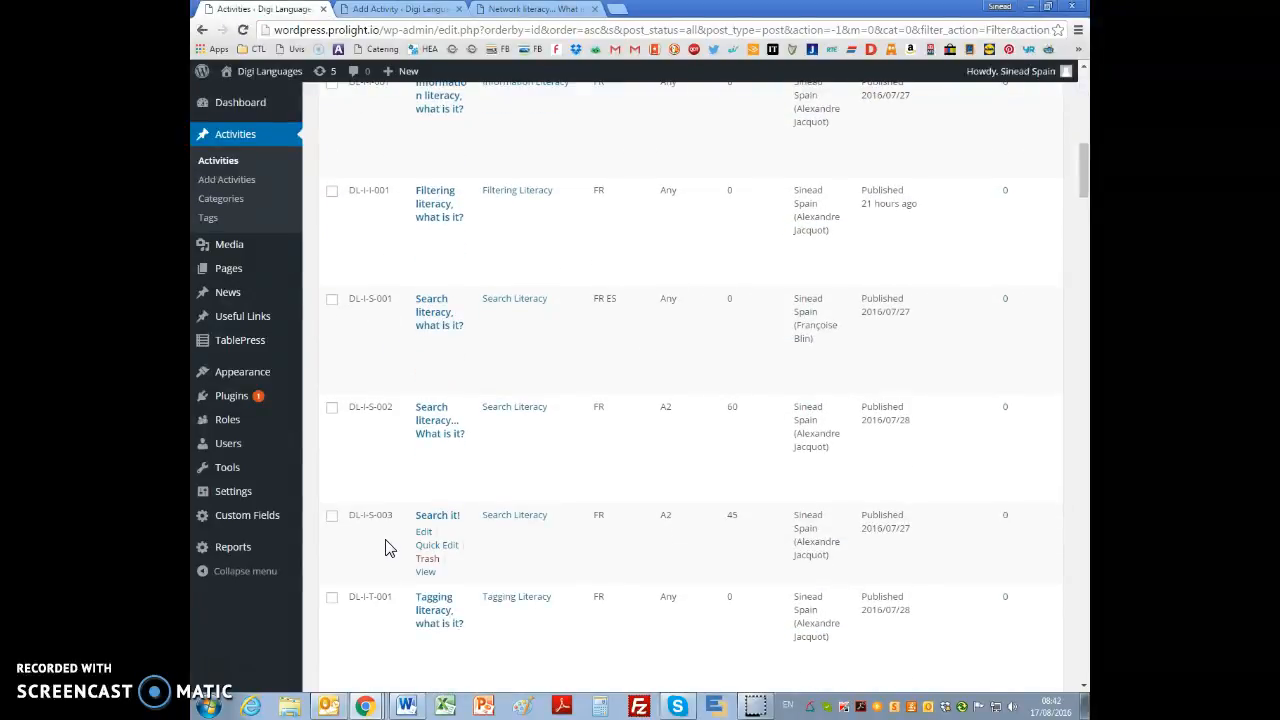
scroll(390, 548, down, 1)
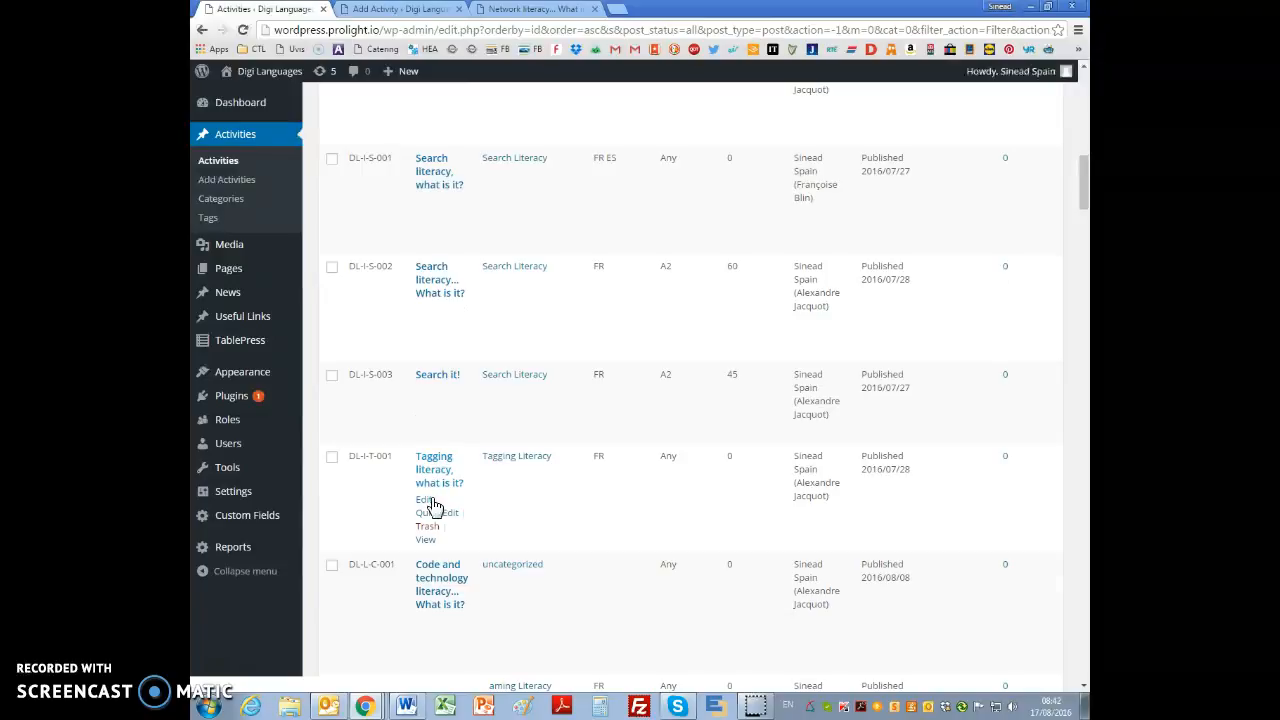
right_click(425, 541)
click(480, 552)
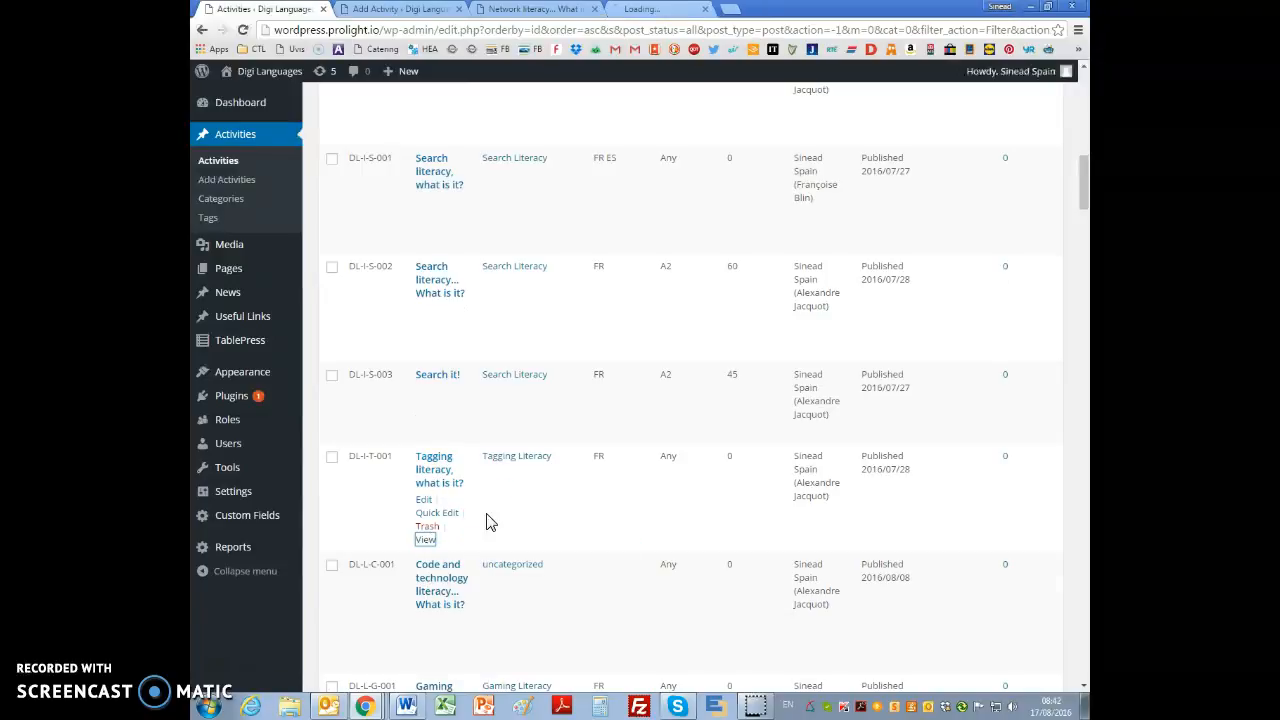
Step: Copy the Tagging literacy page's path and link "Tagging literacy" under "What's next" to /tagging-literacy-what-is-it/, opening in a new tab
click(646, 12)
drag(384, 29, 540, 29)
key(ctrl+c)
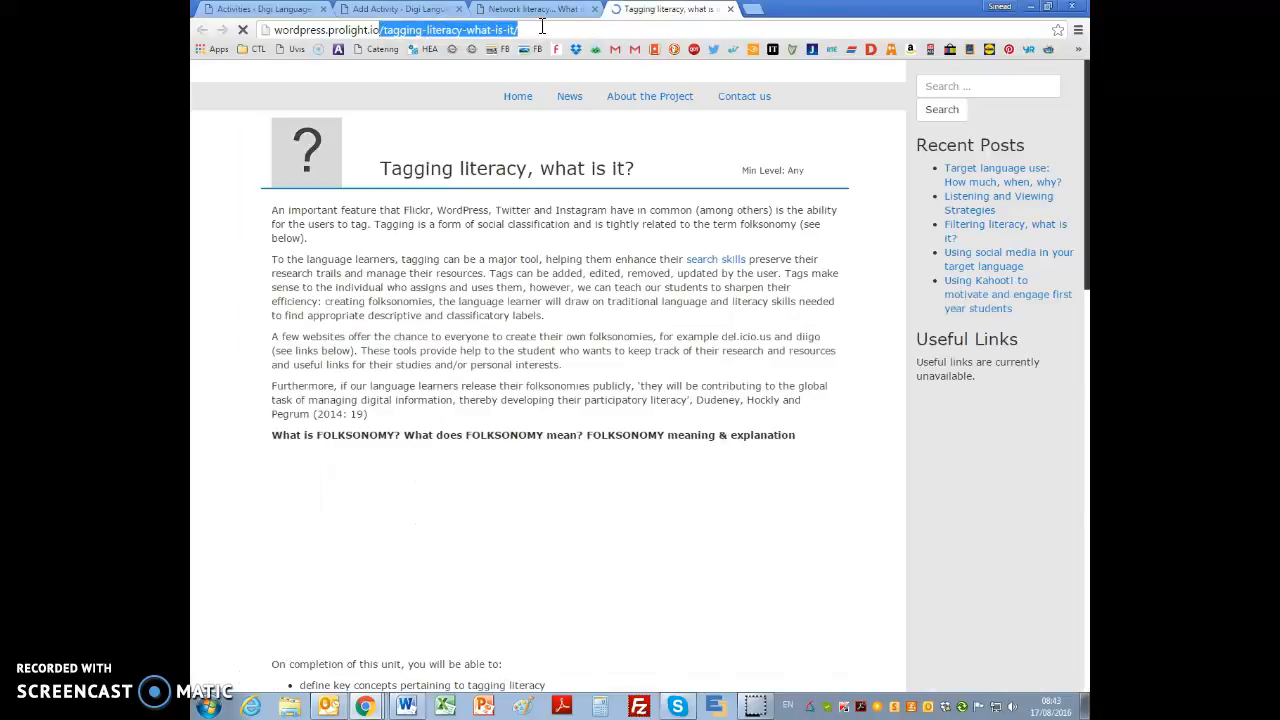
click(370, 10)
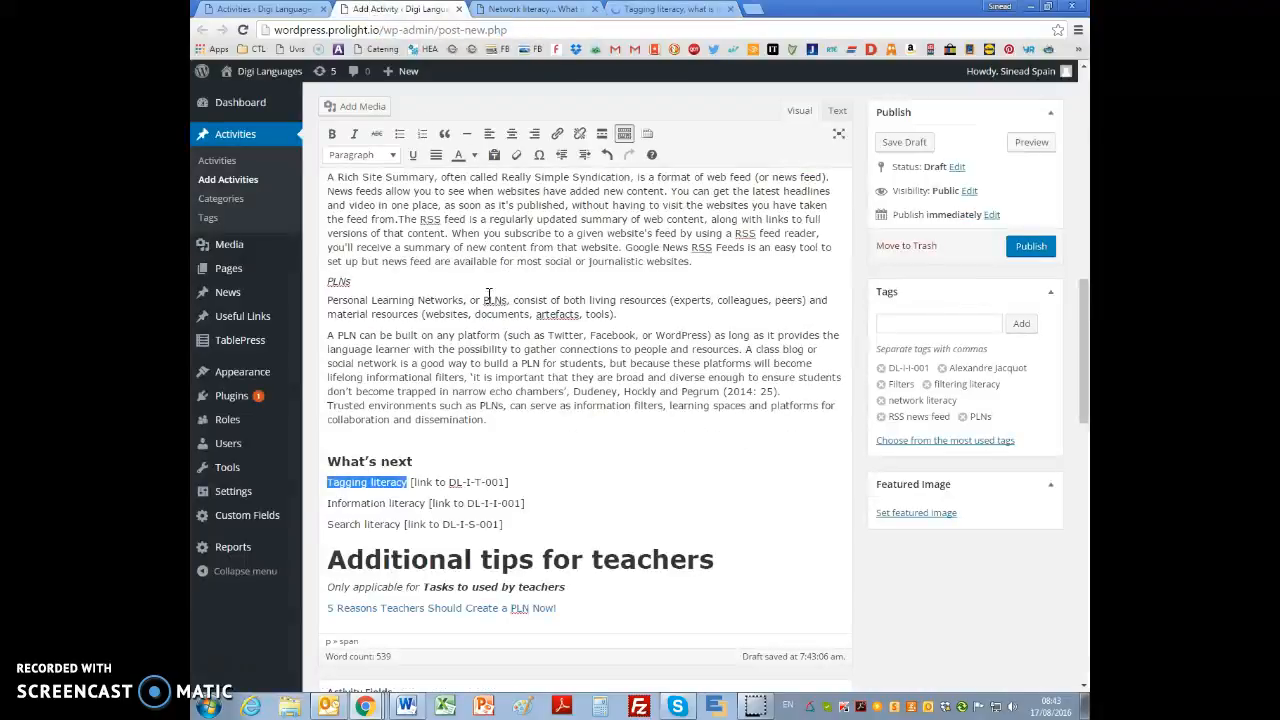
click(557, 136)
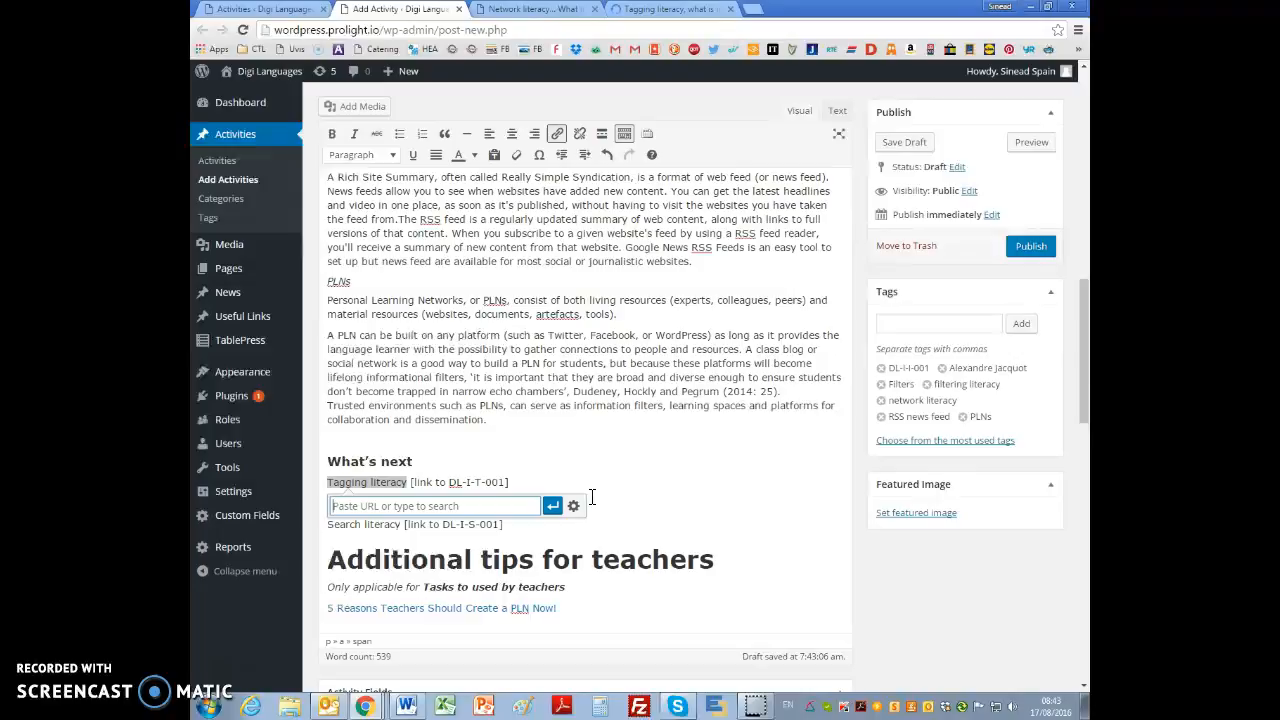
key(ctrl+v)
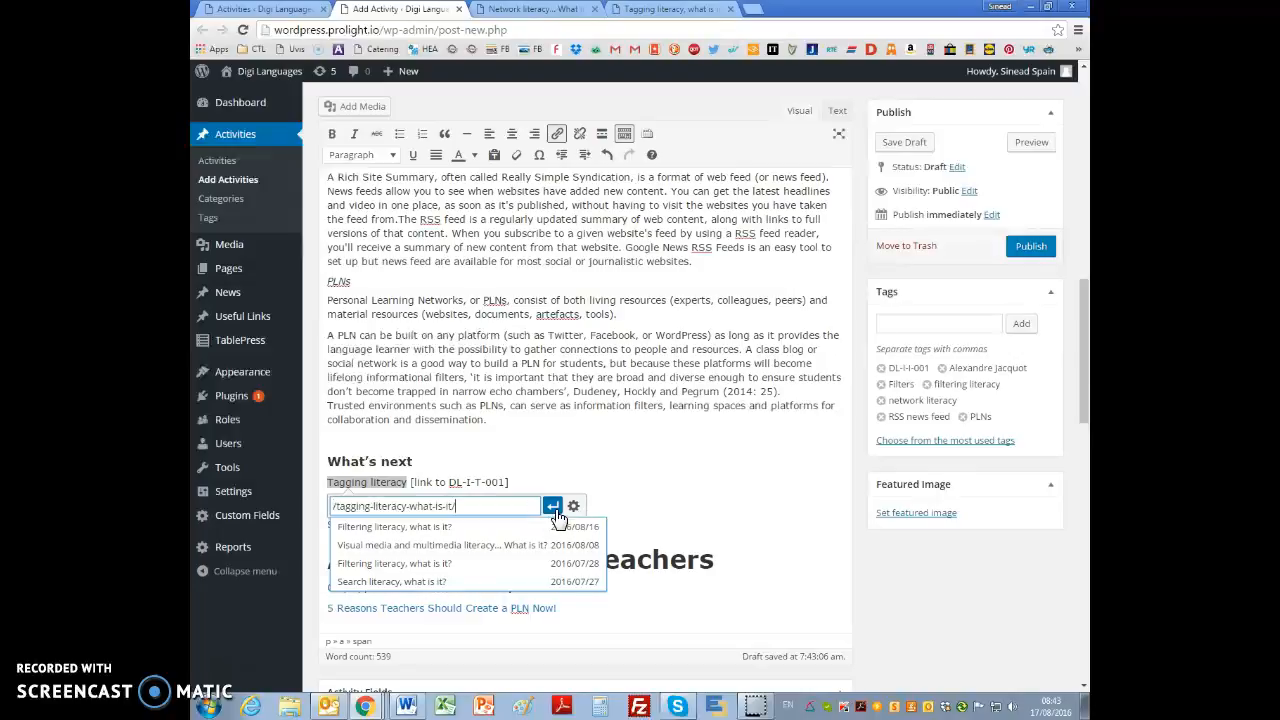
click(553, 506)
click(464, 505)
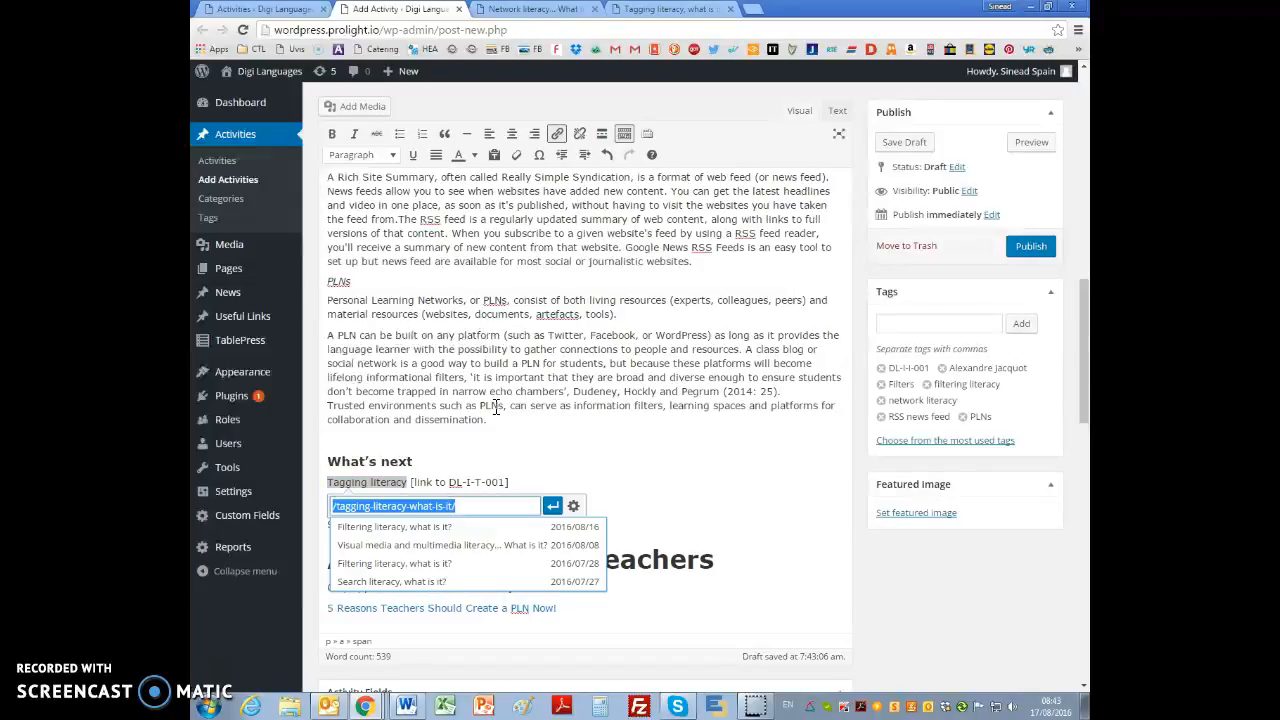
click(572, 506)
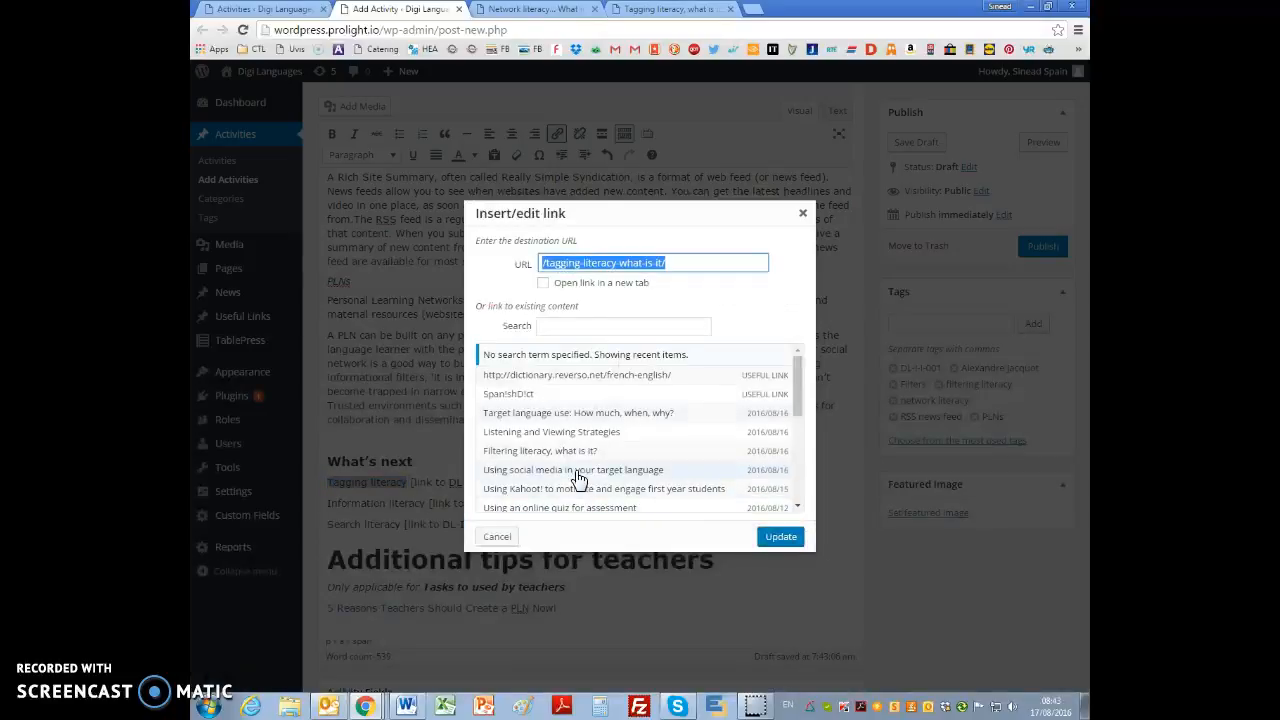
click(543, 283)
click(781, 537)
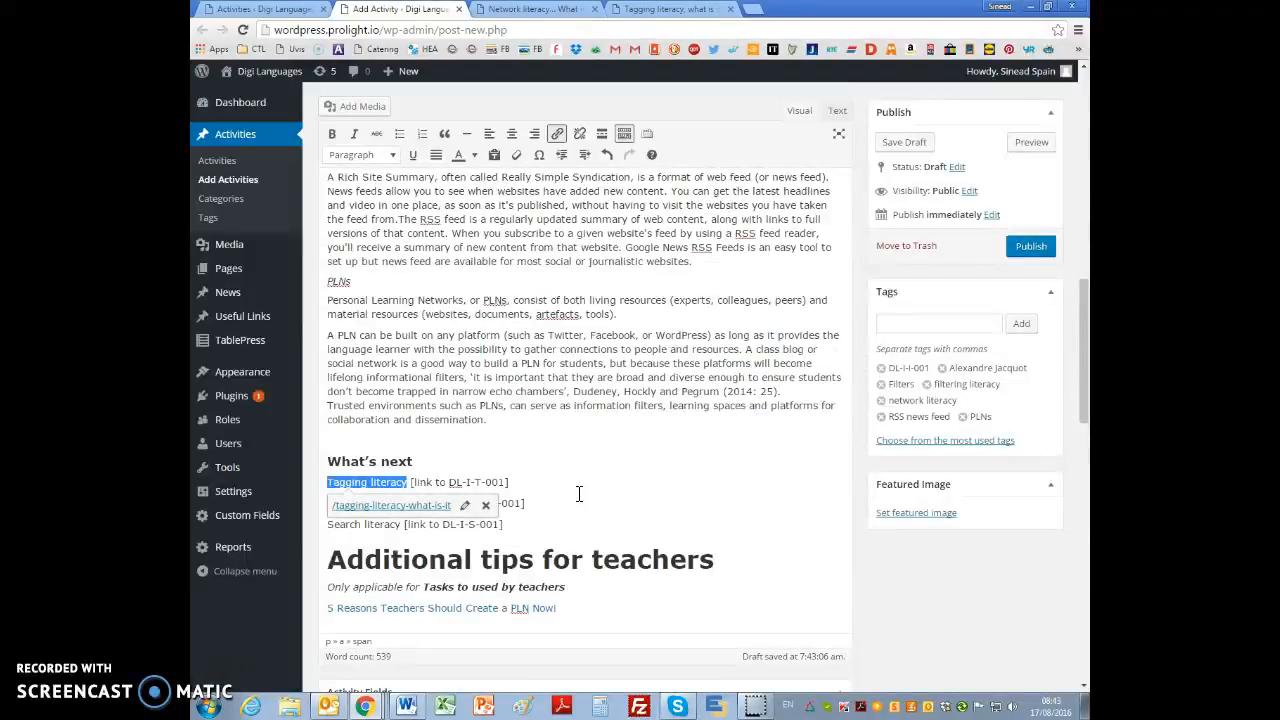
click(484, 497)
Step: Close the extra page tabs, open the Information literacy activity's page (DL-I-I-001) in a new tab and copy its path /information-literacy-what-is-it/
drag(327, 501, 424, 503)
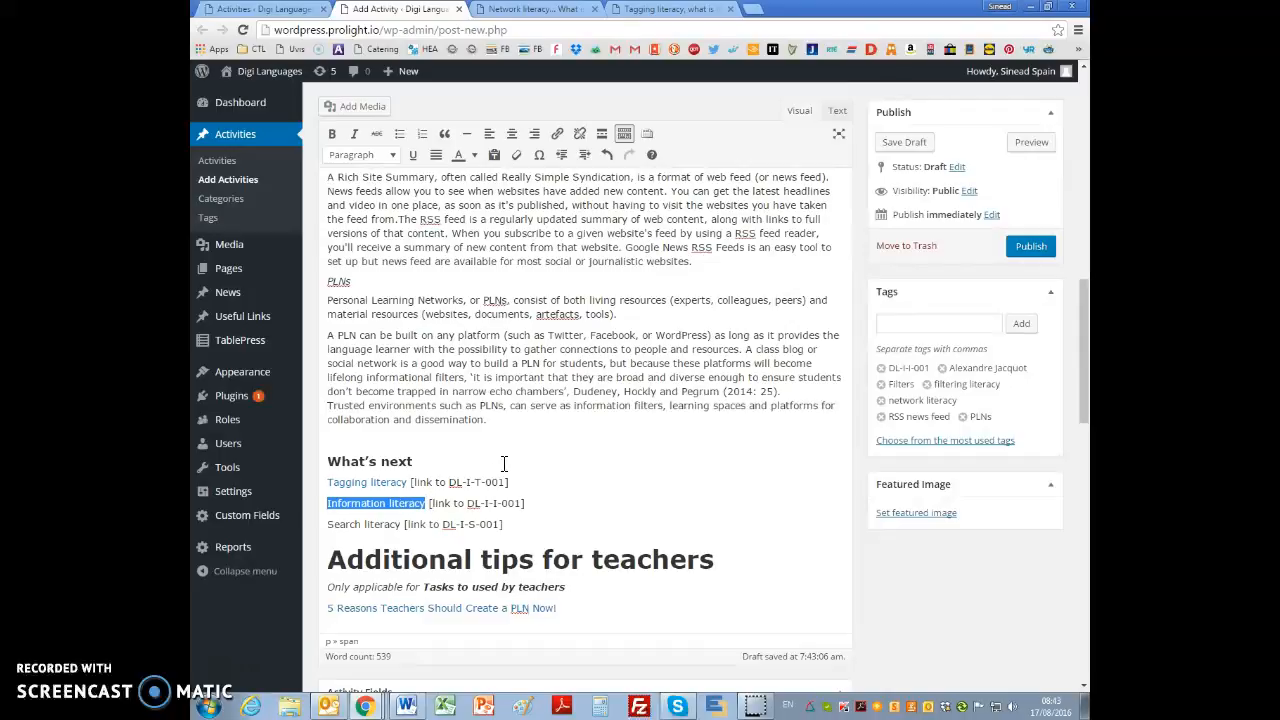
click(729, 9)
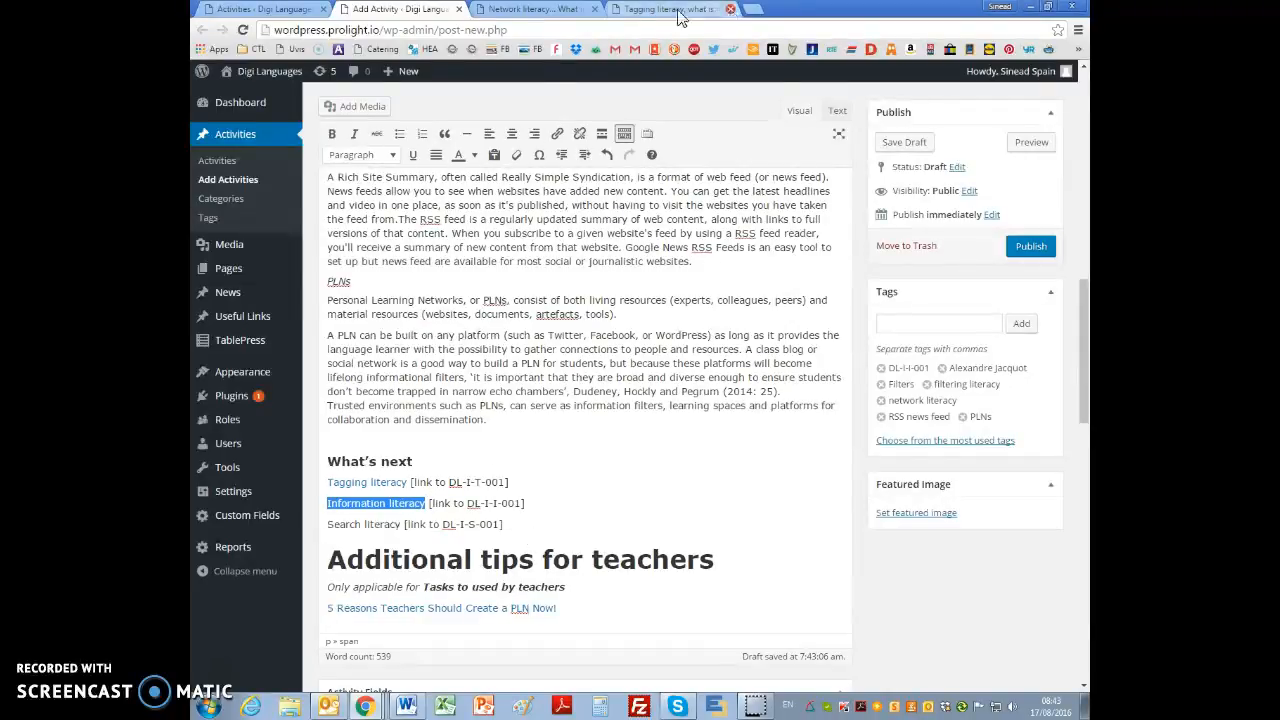
click(594, 9)
click(252, 14)
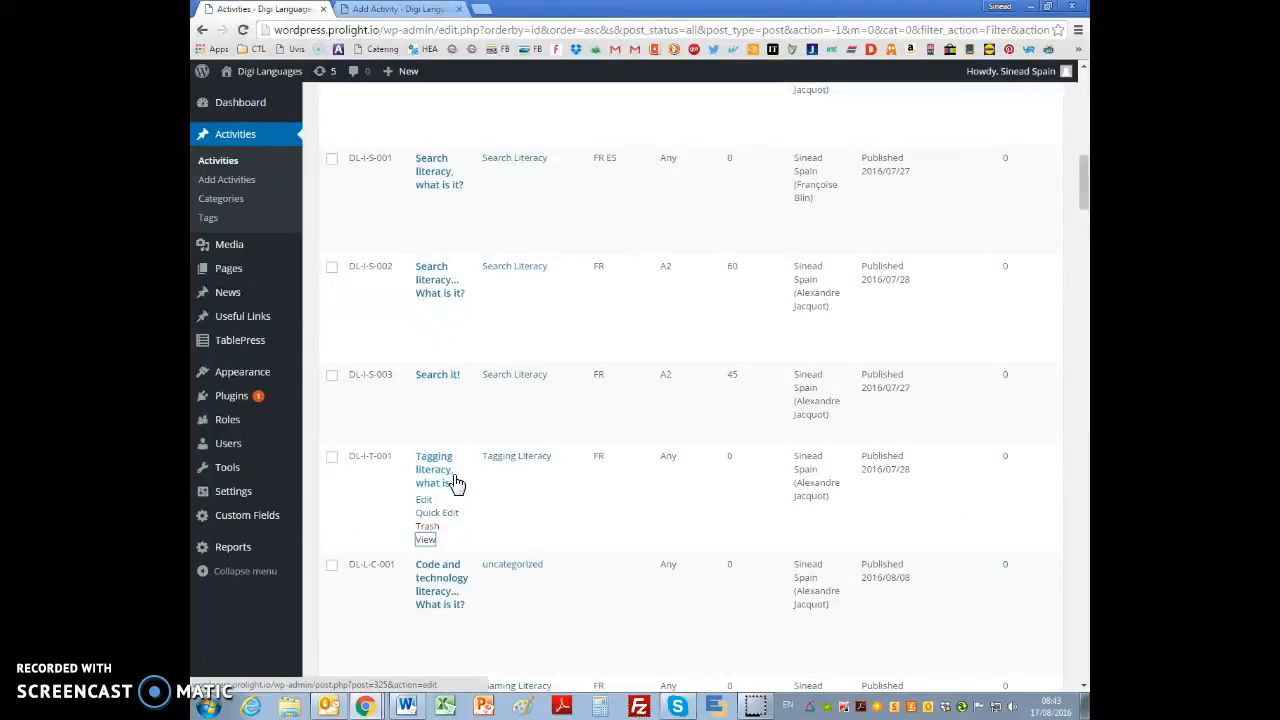
scroll(455, 483, up, 5)
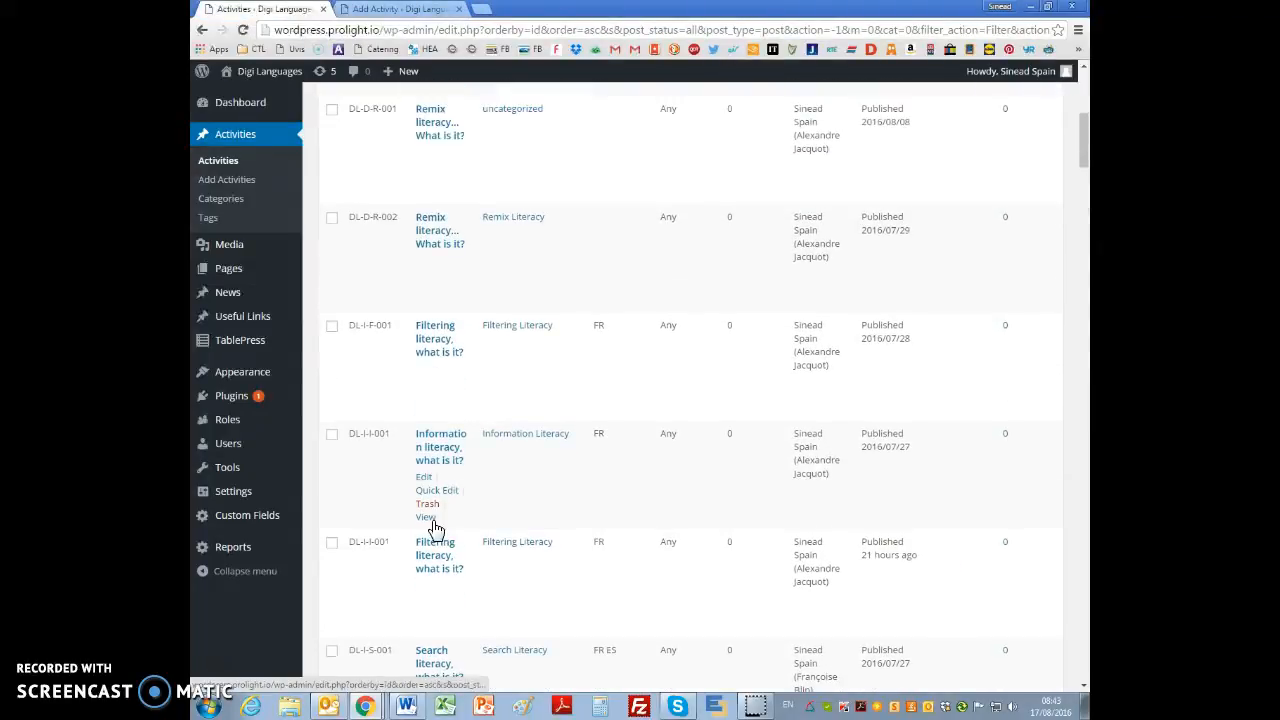
right_click(426, 520)
click(465, 527)
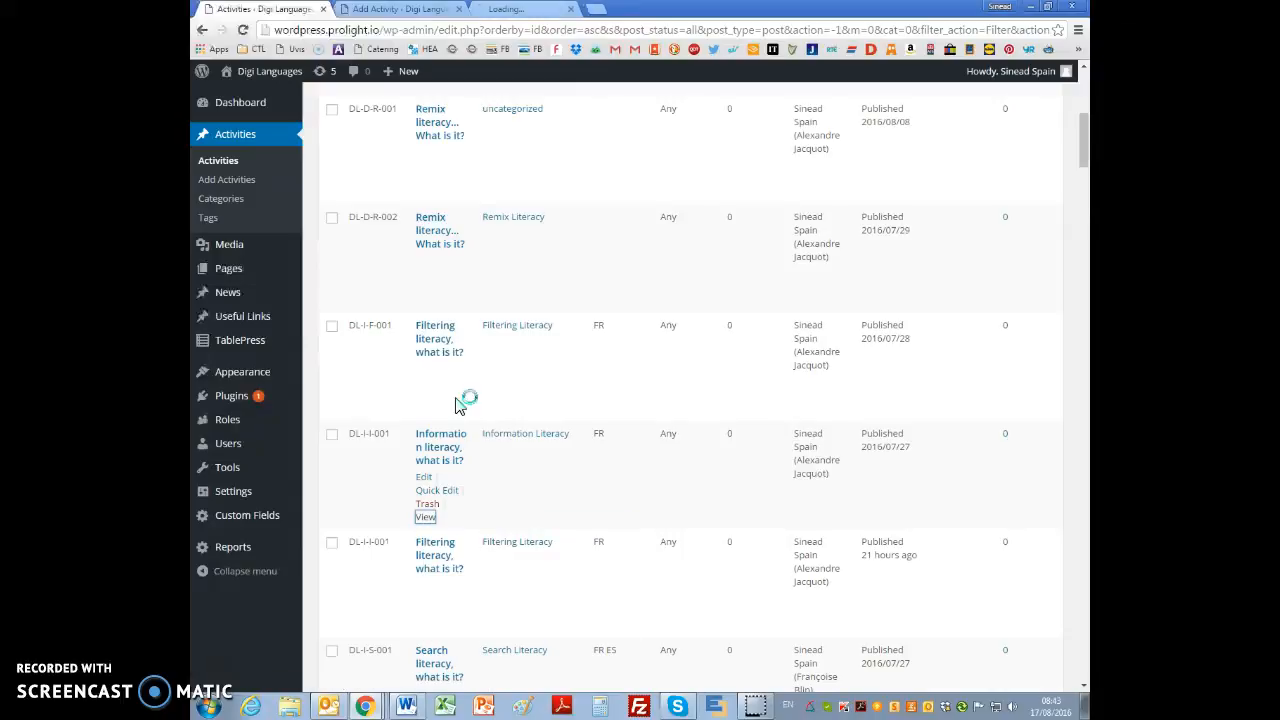
click(512, 9)
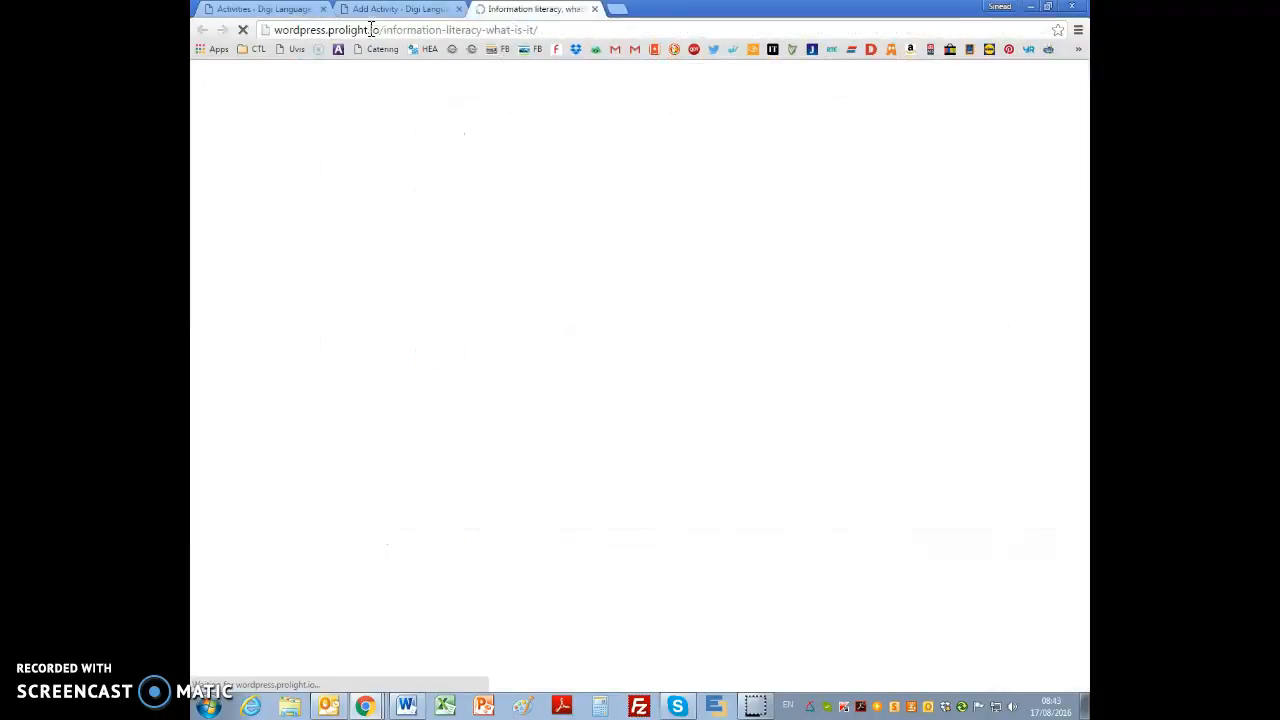
drag(378, 29, 540, 29)
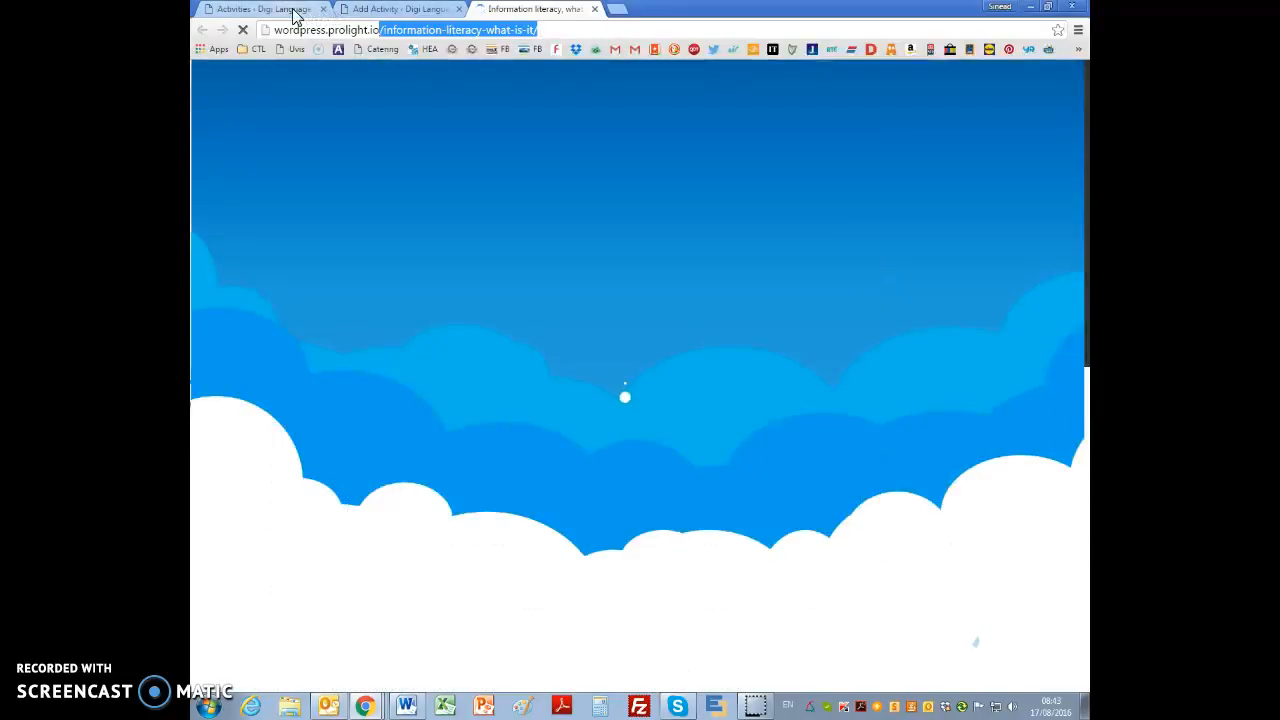
Step: Link "Information literacy" under "What's next" to the copied path /information-literacy-what-is-it/, opening in a new tab
click(278, 9)
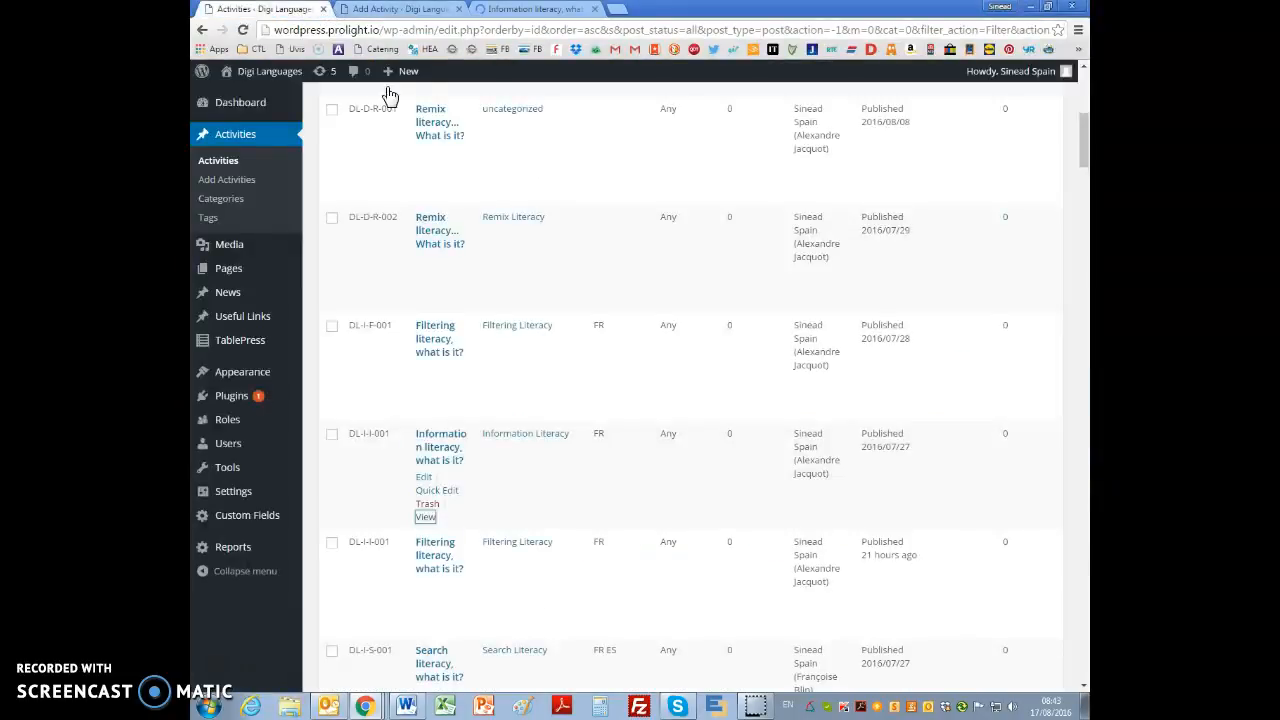
click(378, 9)
scroll(405, 397, down, 1)
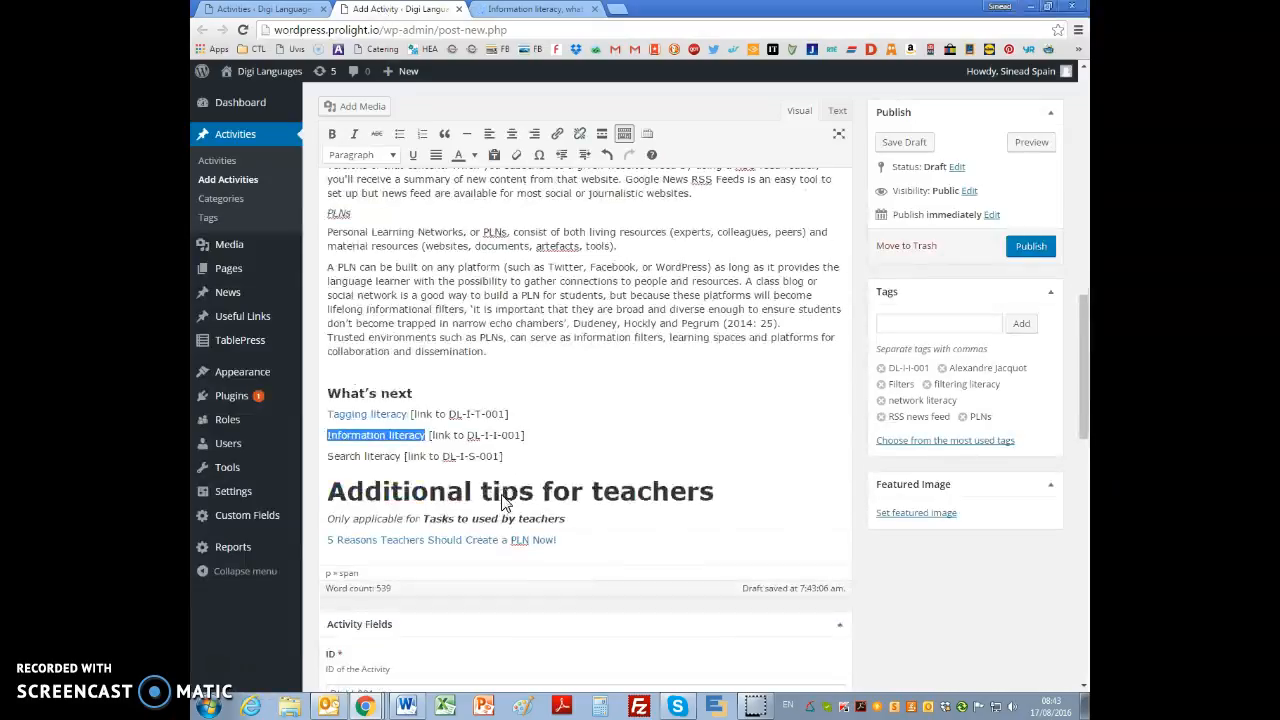
click(557, 133)
click(573, 386)
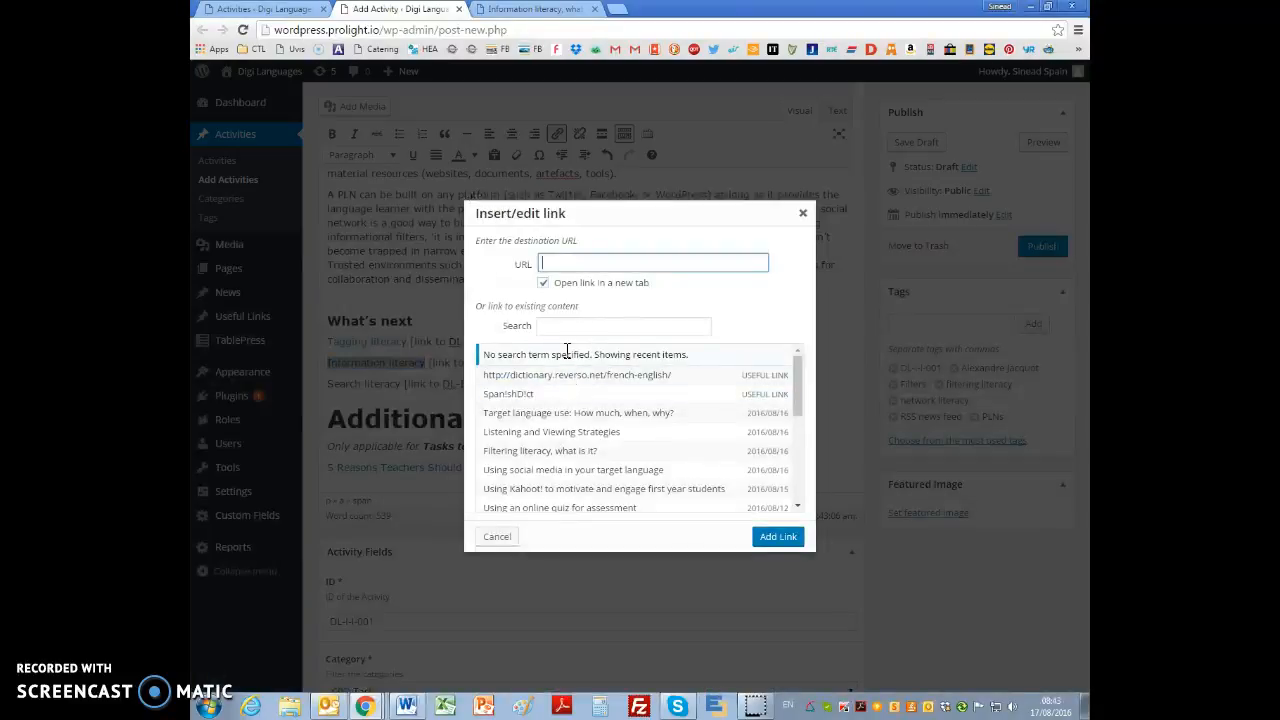
key(ctrl+v)
click(770, 539)
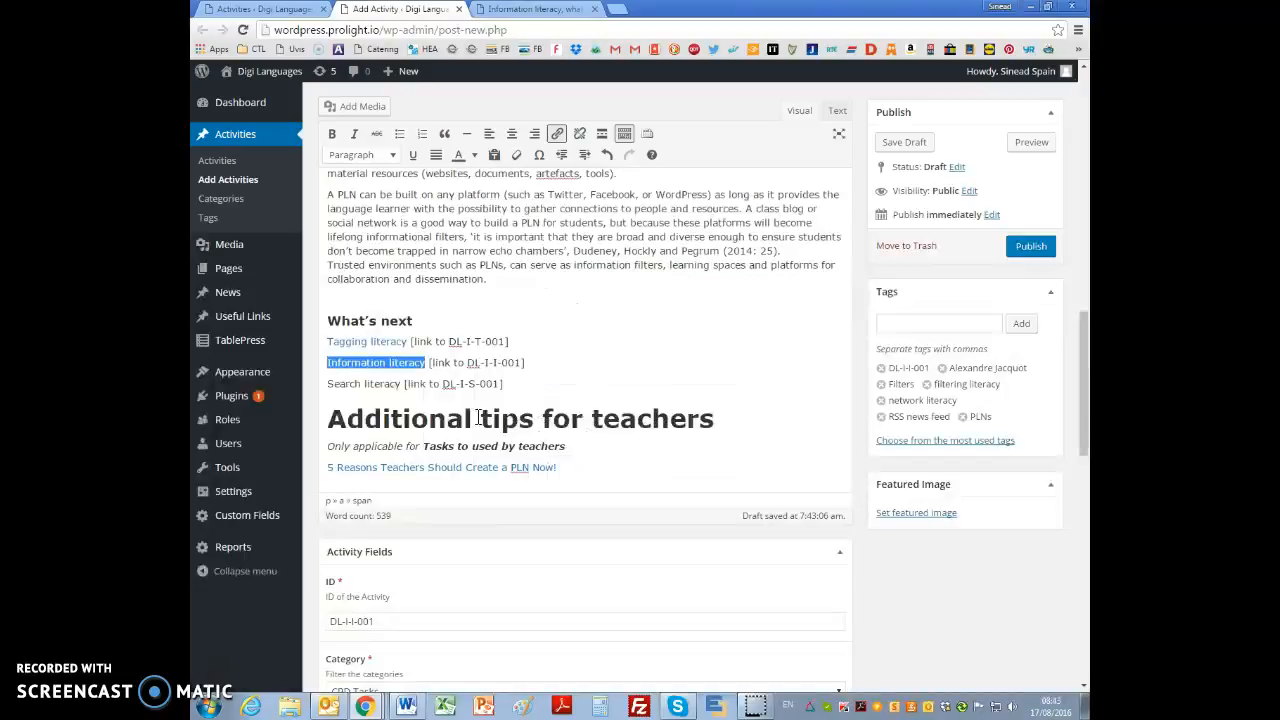
click(563, 371)
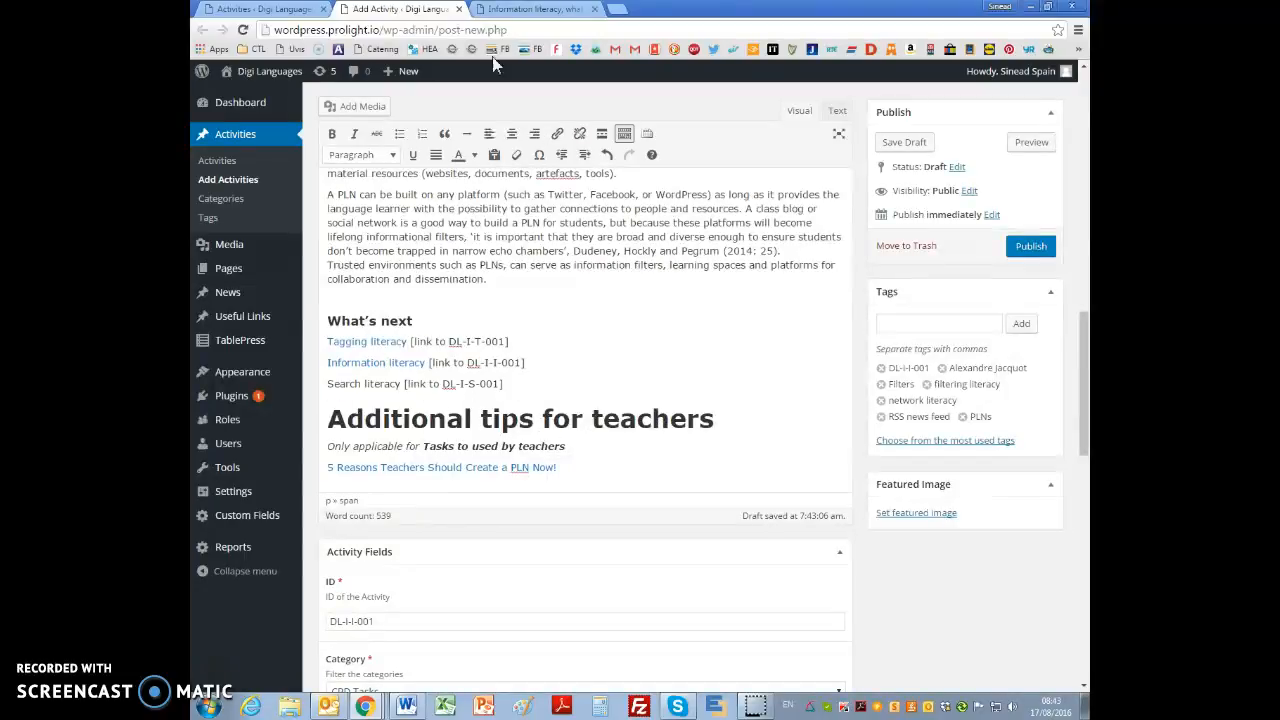
Step: Replace the open page tab with the Search literacy activity's page (DL-I-S-001) and copy its path /search-literacy-what-is-it/
click(594, 9)
click(262, 9)
scroll(432, 289, down, 4)
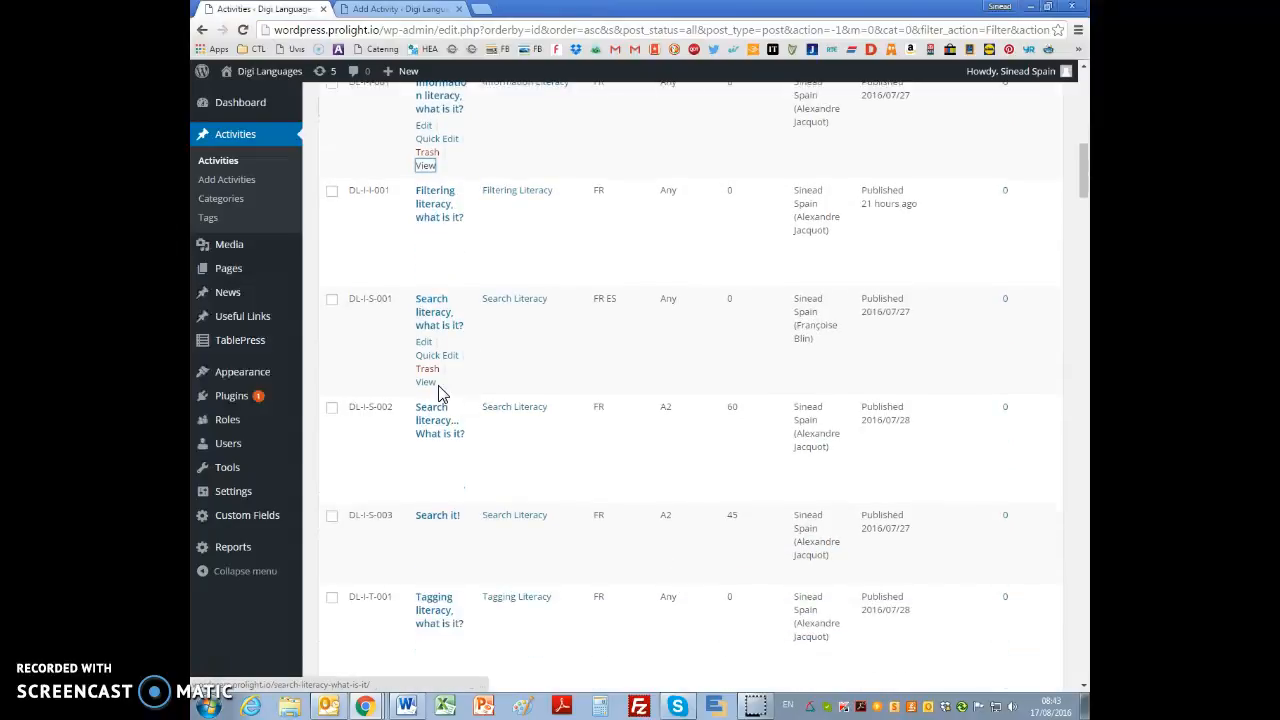
right_click(426, 385)
click(470, 396)
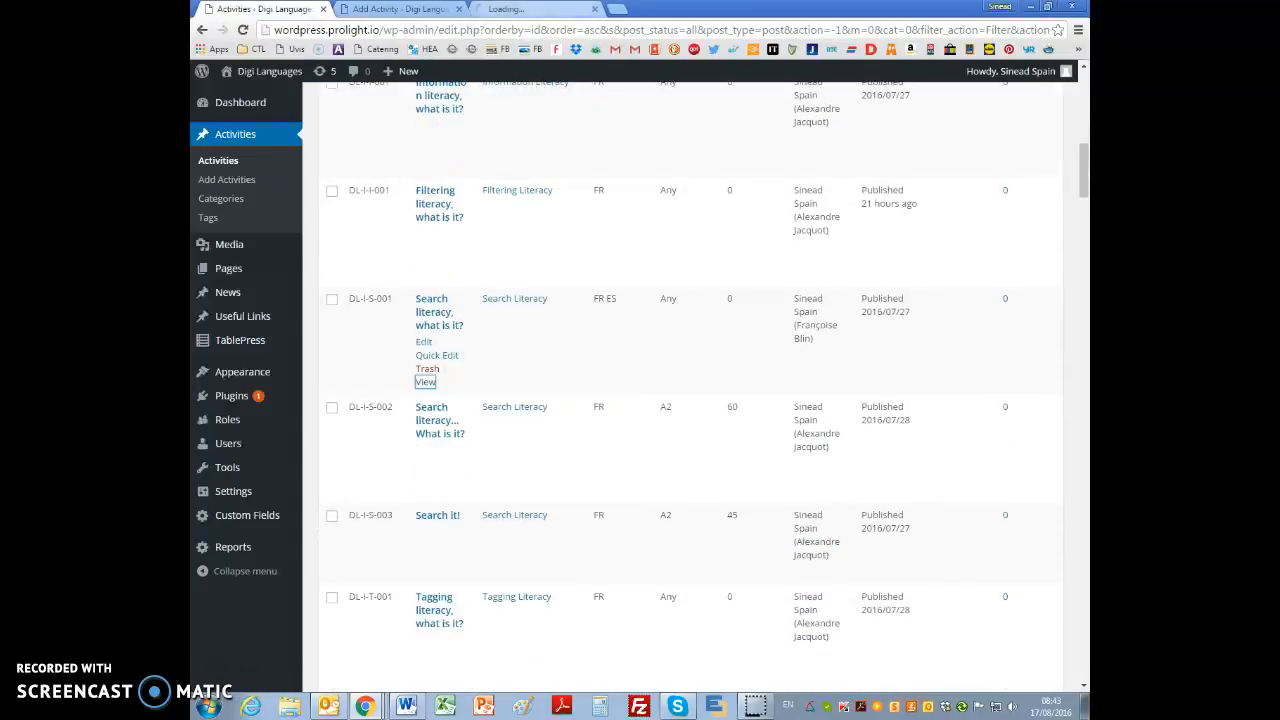
click(507, 11)
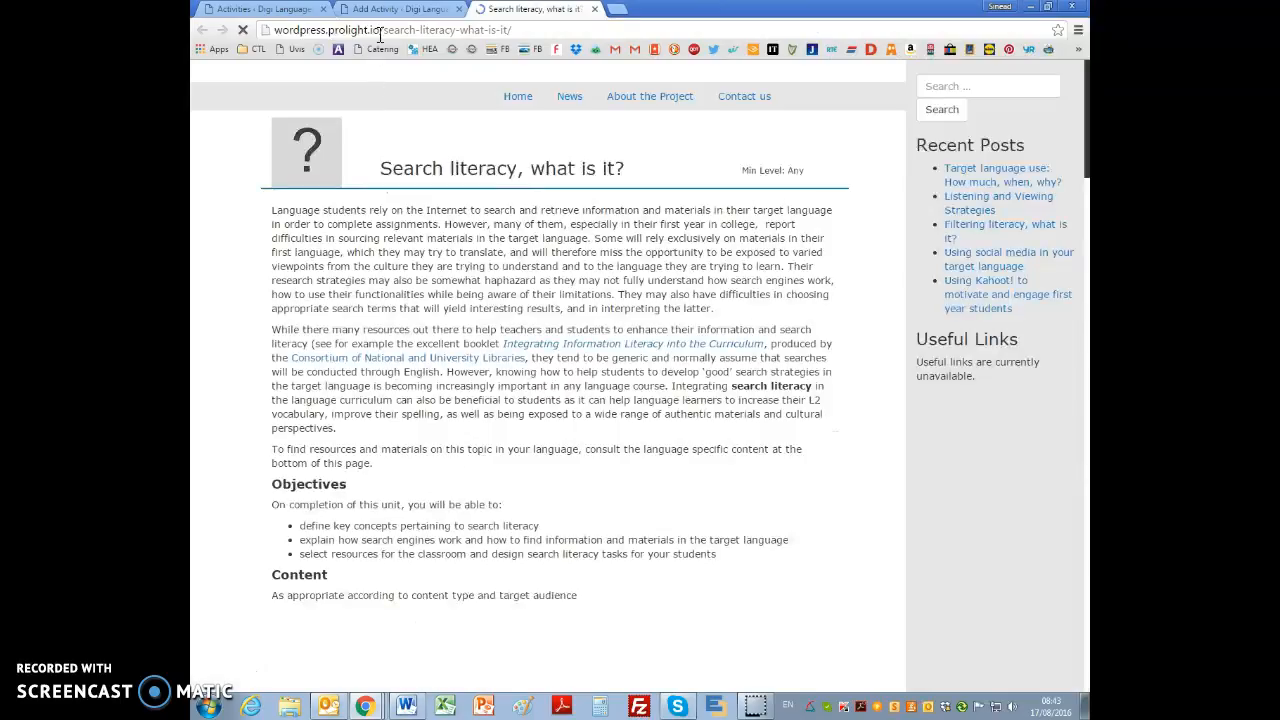
drag(380, 30, 515, 30)
key(ctrl+c)
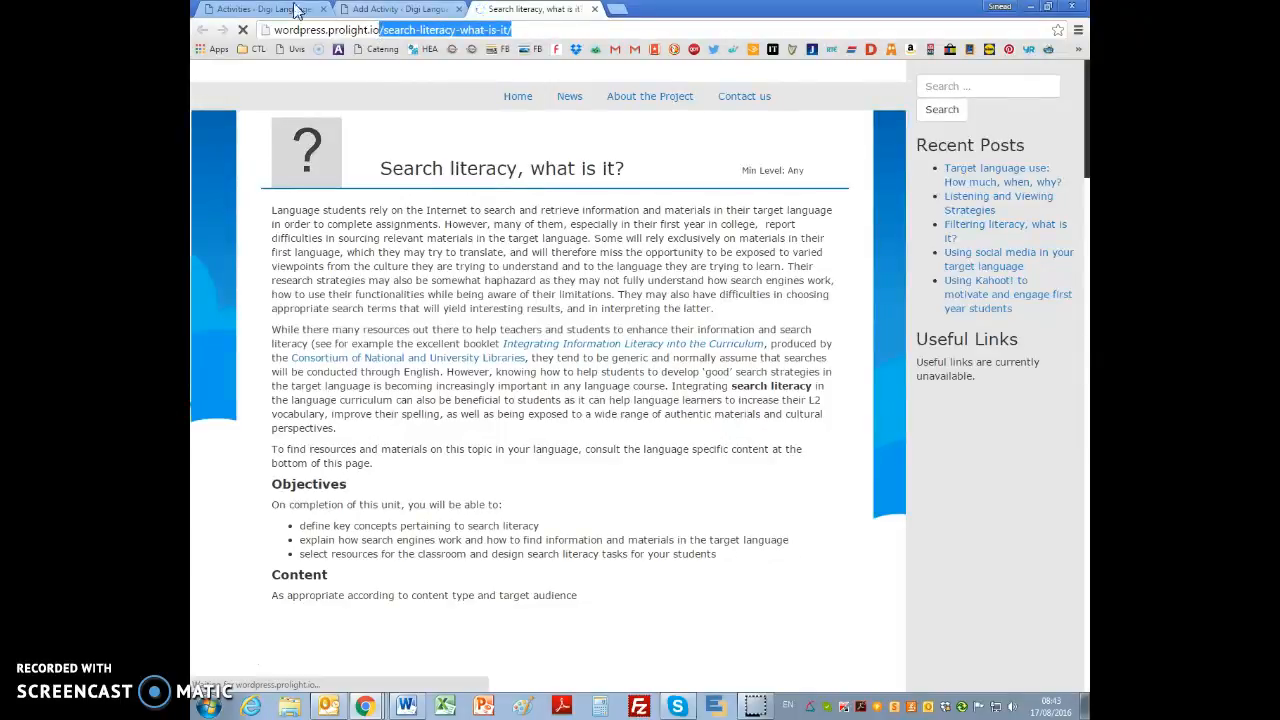
Step: Link "Search literacy" under "What's next" to the copied path /search-literacy-what-is-it/, opening in a new tab
click(357, 10)
drag(327, 386, 403, 388)
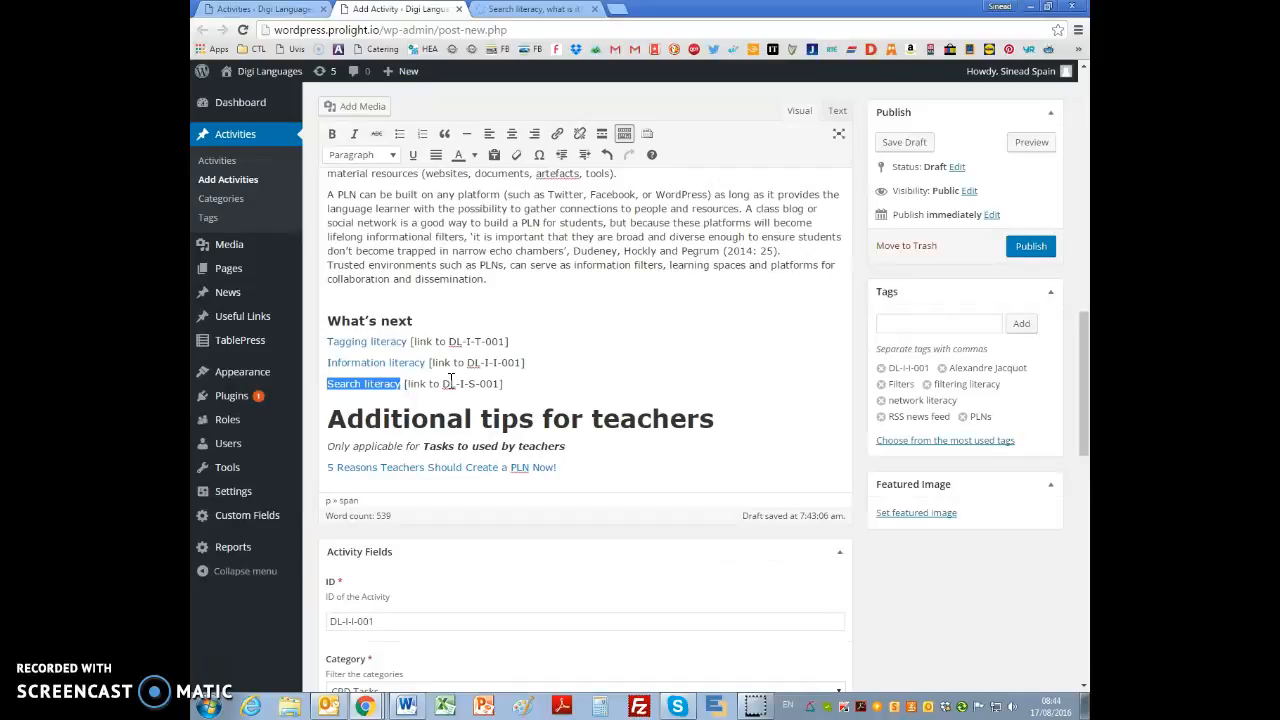
click(556, 133)
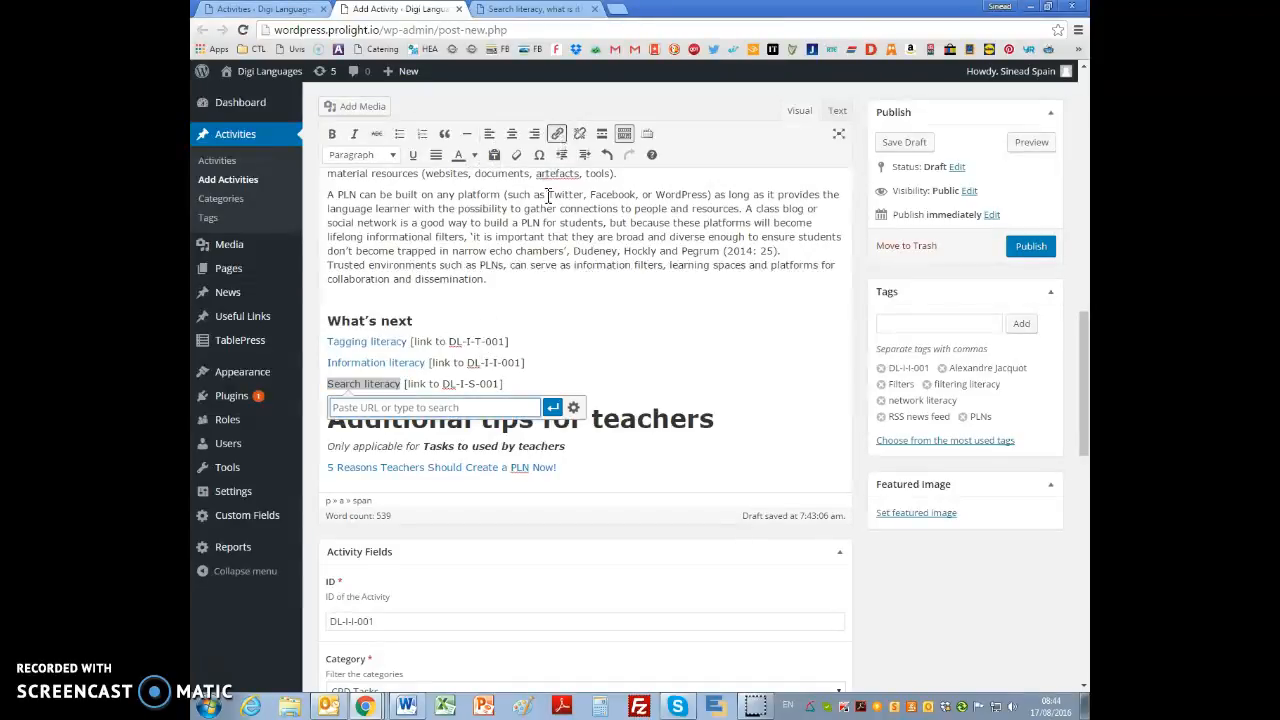
click(573, 407)
key(ctrl+v)
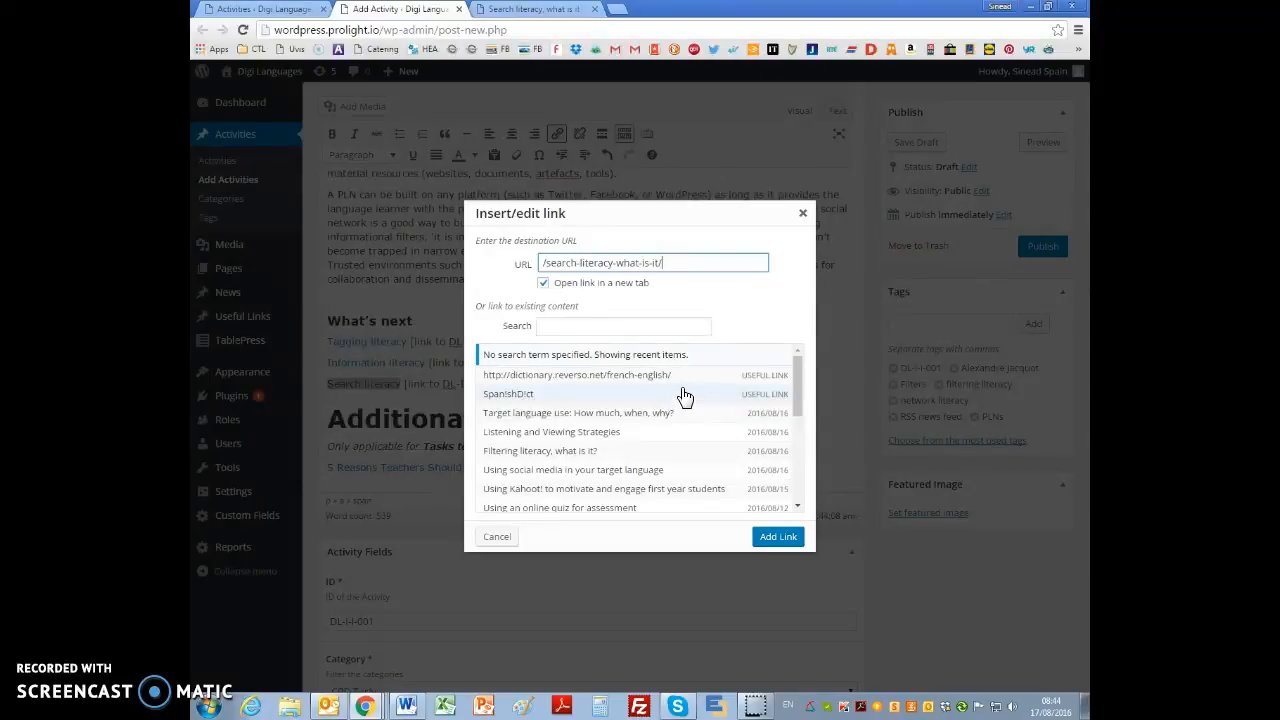
click(790, 540)
click(638, 460)
Step: Delete the bracketed "[link to ...]" placeholders after Tagging literacy, Information literacy and Search literacy
drag(410, 342, 426, 362)
key(BackSpace)
key(BackSpace)
click(524, 384)
drag(525, 385, 400, 385)
key(BackSpace)
Step: Set the "5 Reasons Teachers Should Create a PLN Now!" link to open in a new tab
click(535, 470)
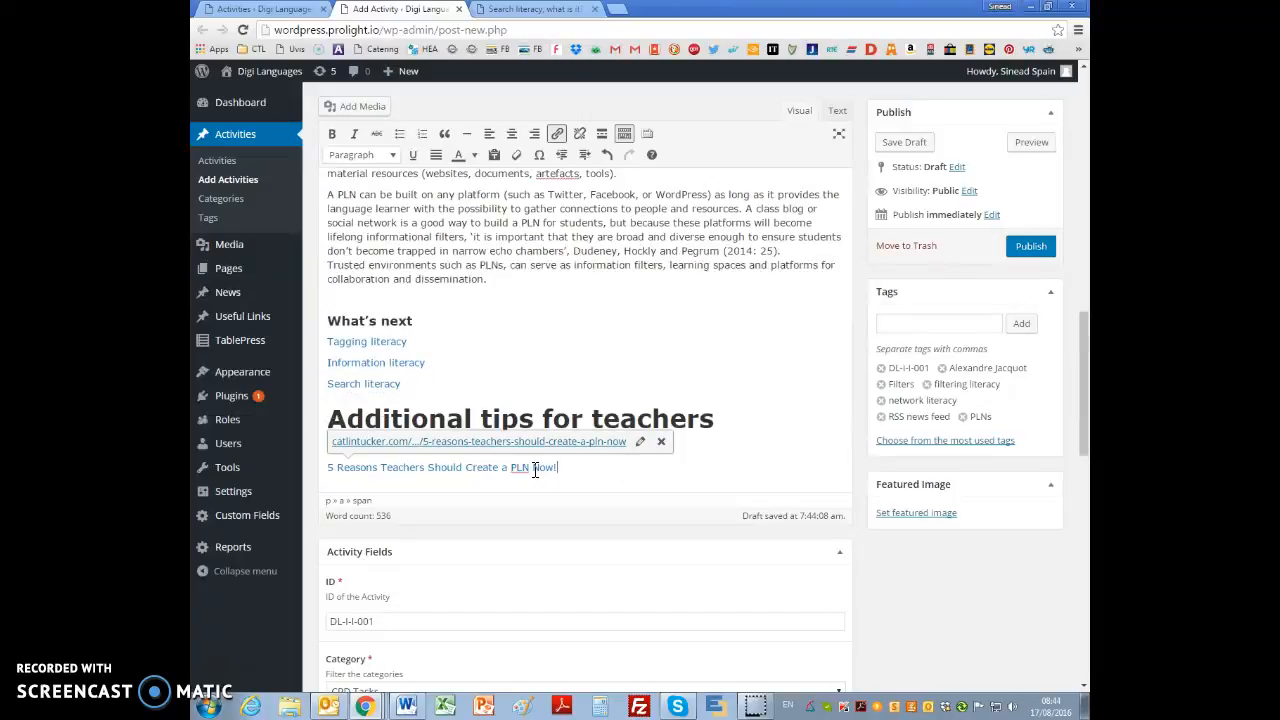
click(640, 441)
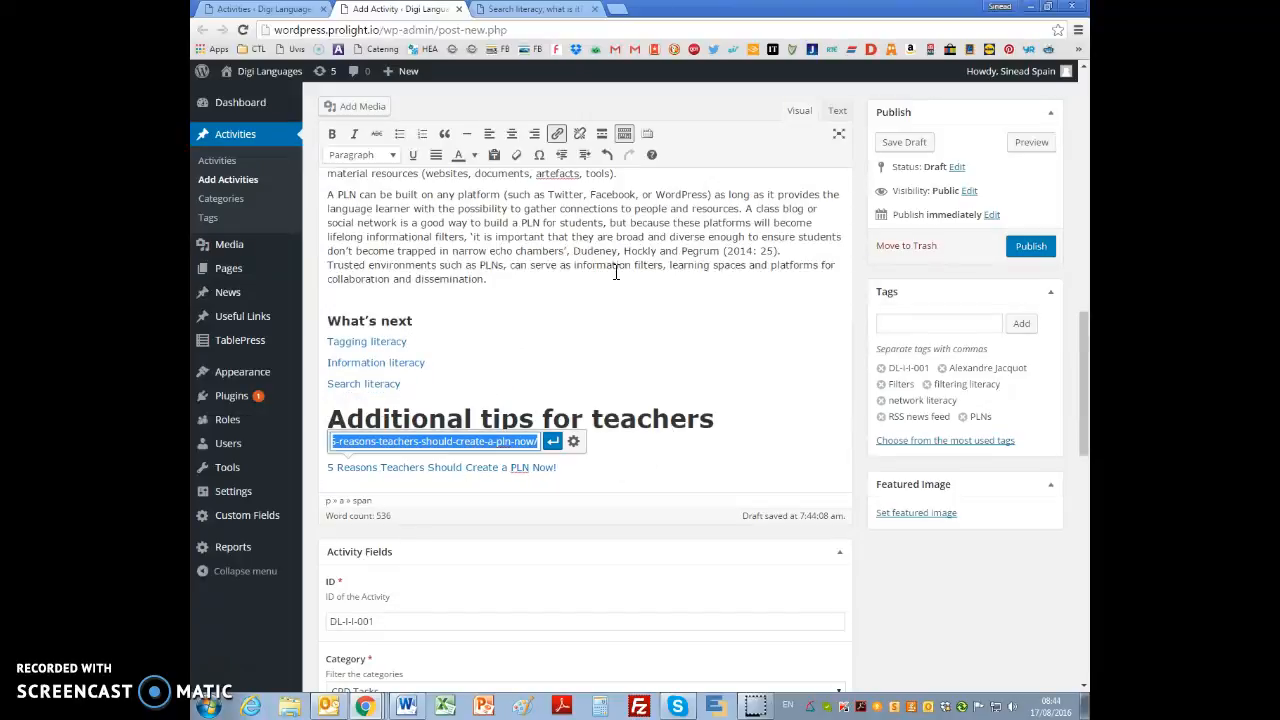
click(573, 441)
click(542, 282)
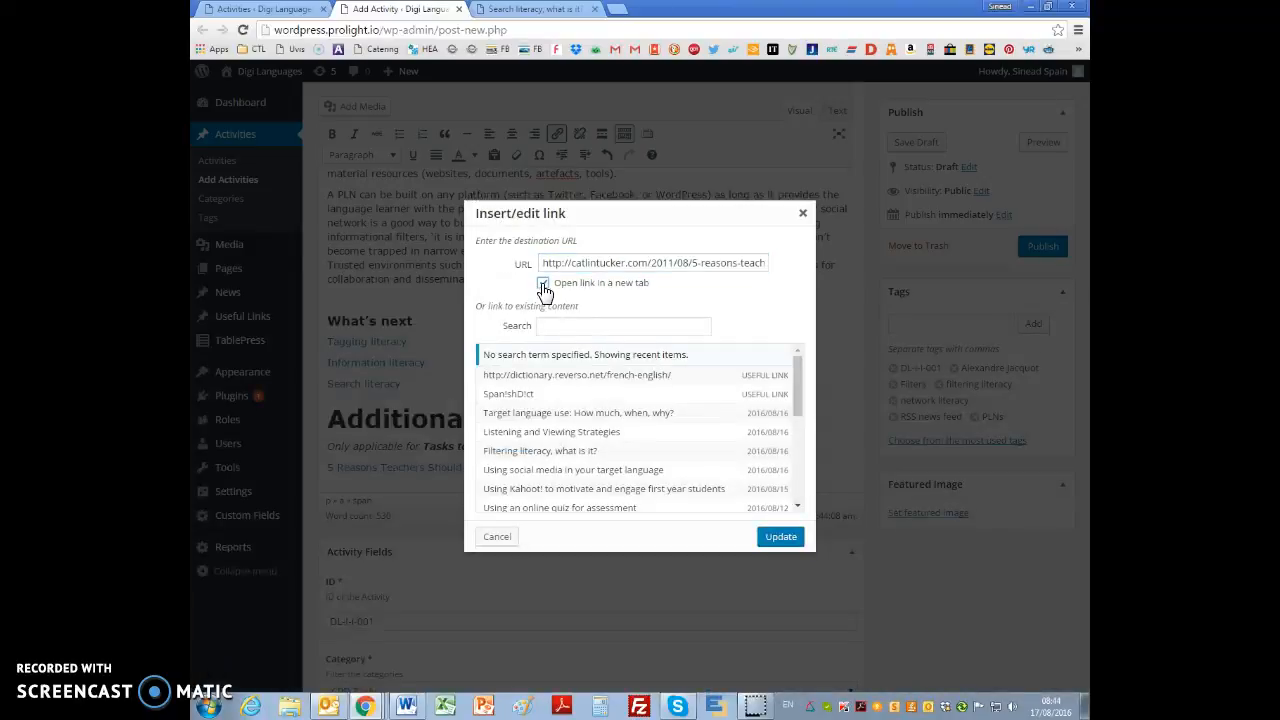
click(776, 537)
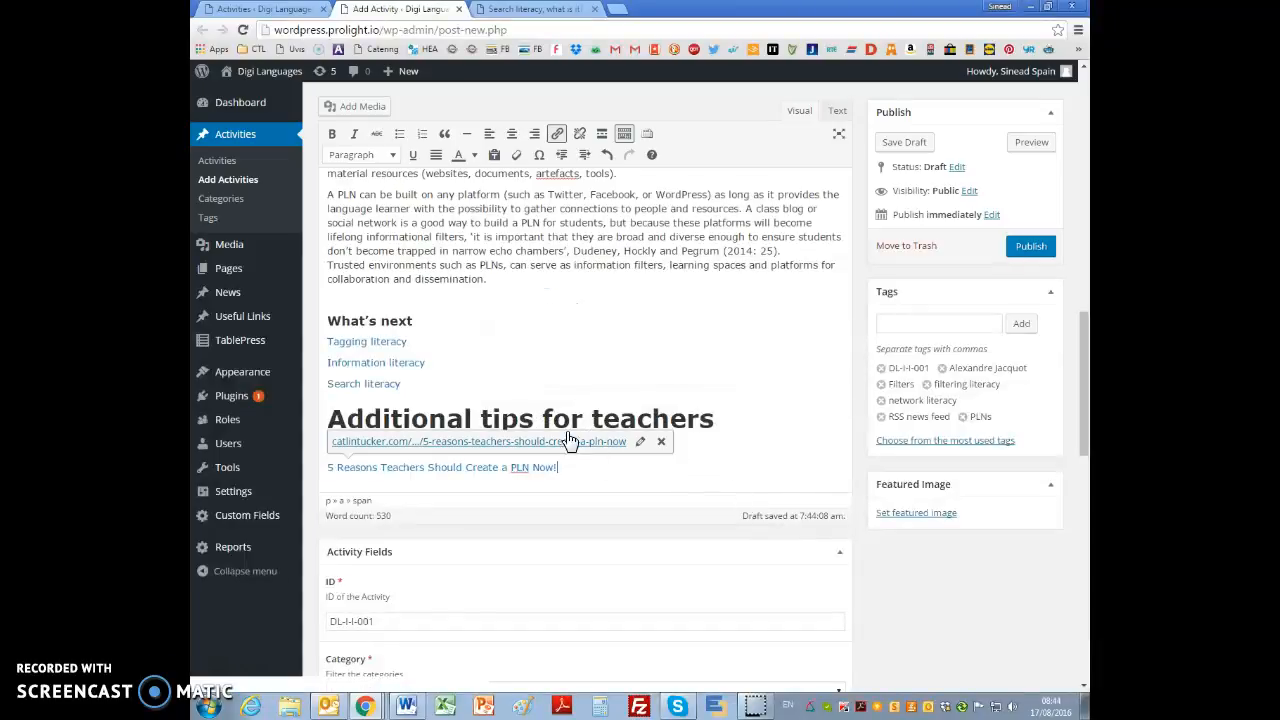
Step: Format "Additional tips for teachers" as Heading 4 and delete the "Only applicable for Tasks to used by teachers" note with its empty line
click(569, 430)
click(385, 158)
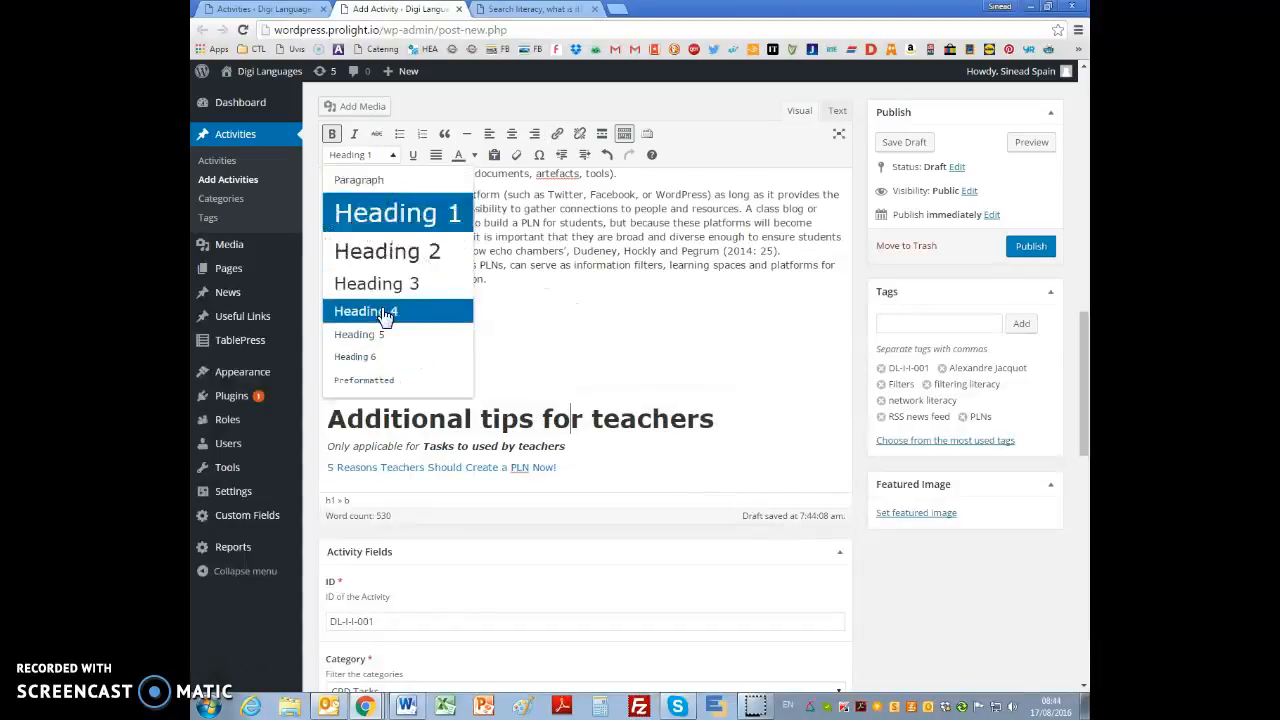
click(380, 310)
click(492, 428)
drag(575, 425, 331, 424)
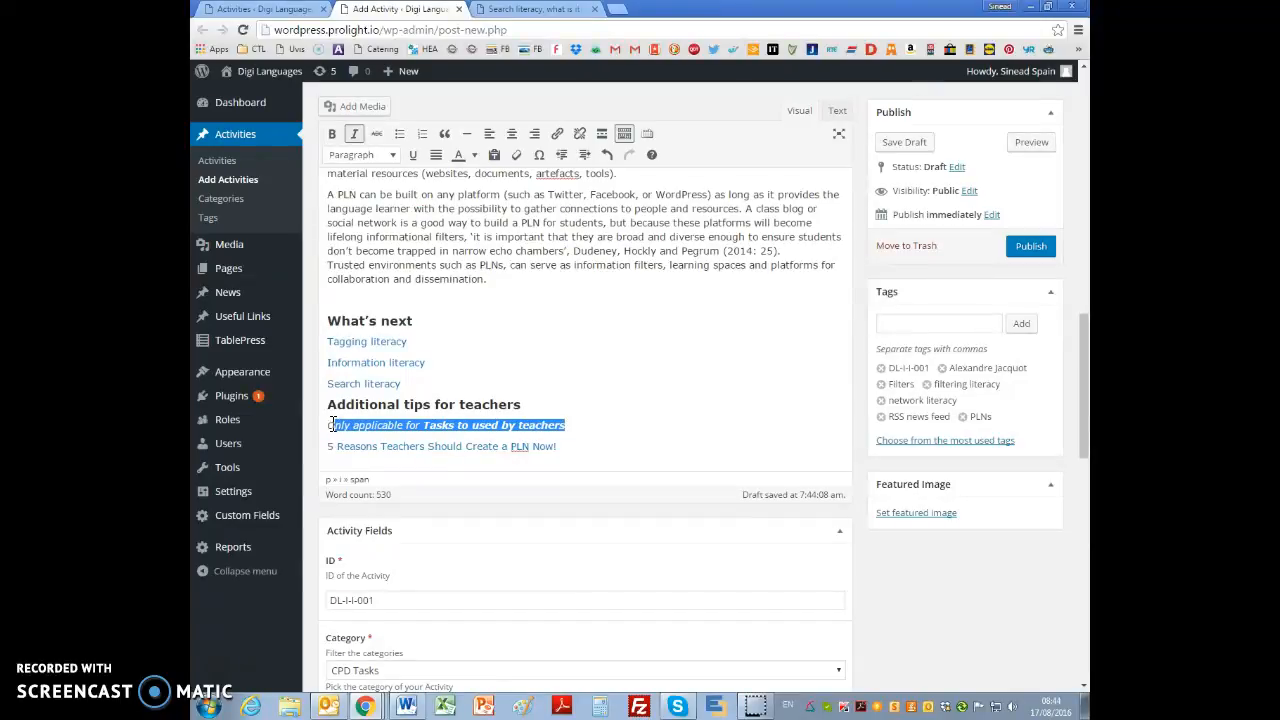
key(Delete)
key(Delete)
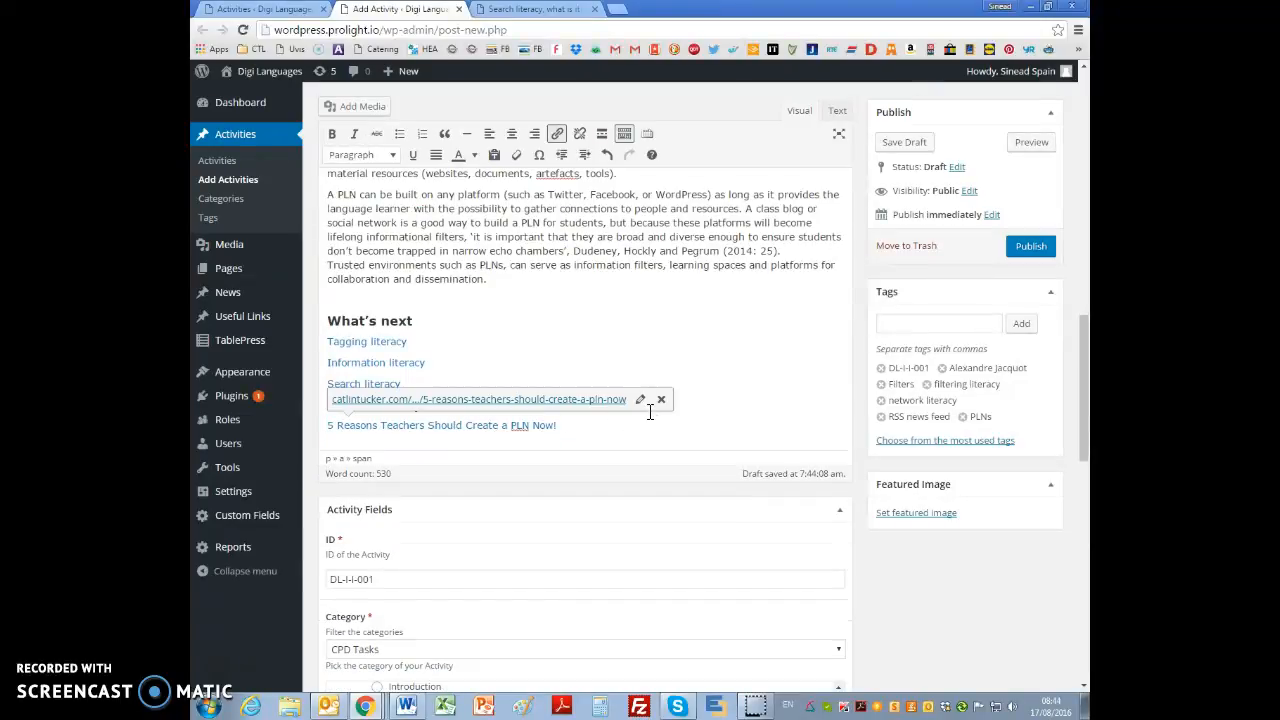
Step: Switch to the DL-I-F-001 Uploaded Google Doc and copy the "Liens utiles" heading with its three French links
key(alt+Tab)
scroll(594, 500, down, 10)
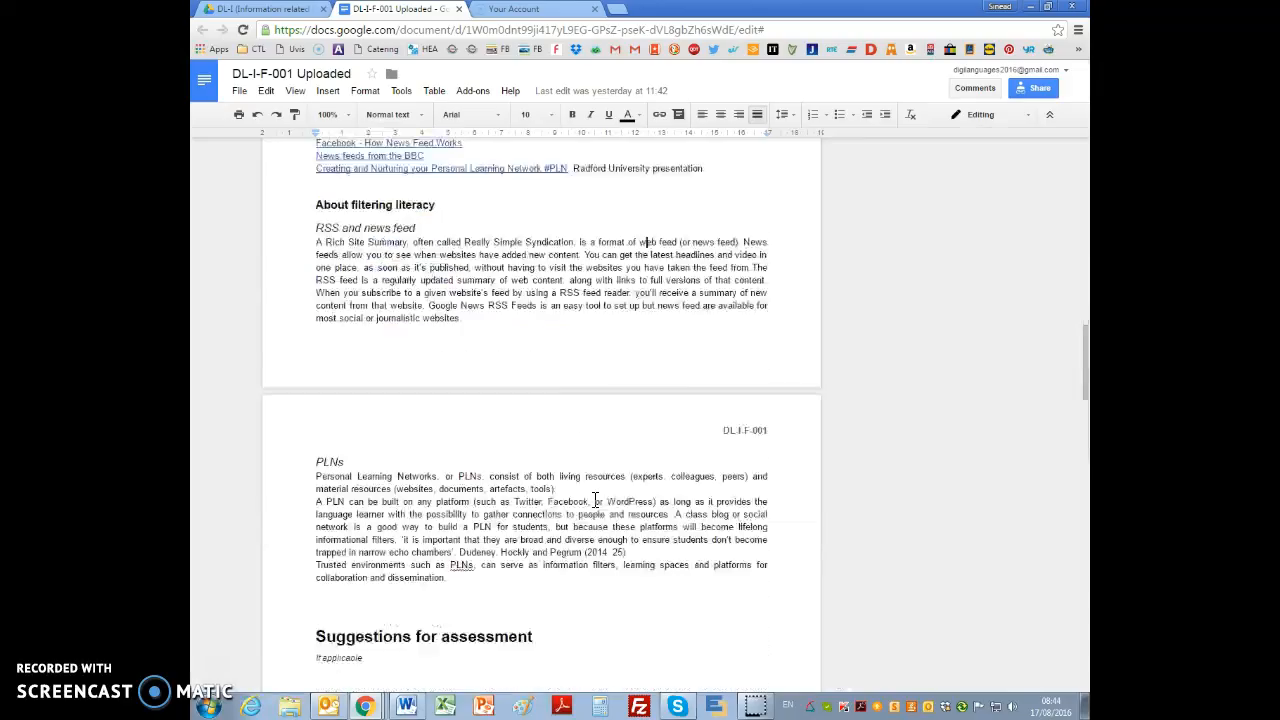
scroll(593, 500, down, 4)
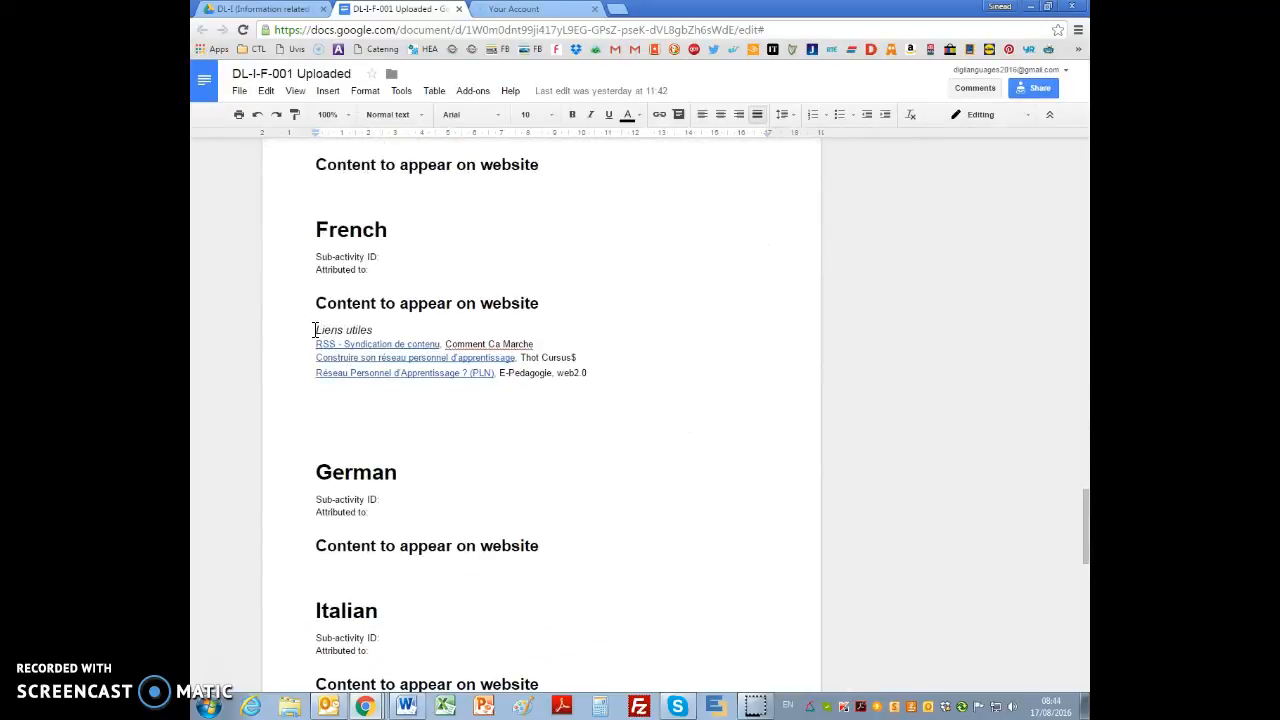
drag(315, 330, 589, 373)
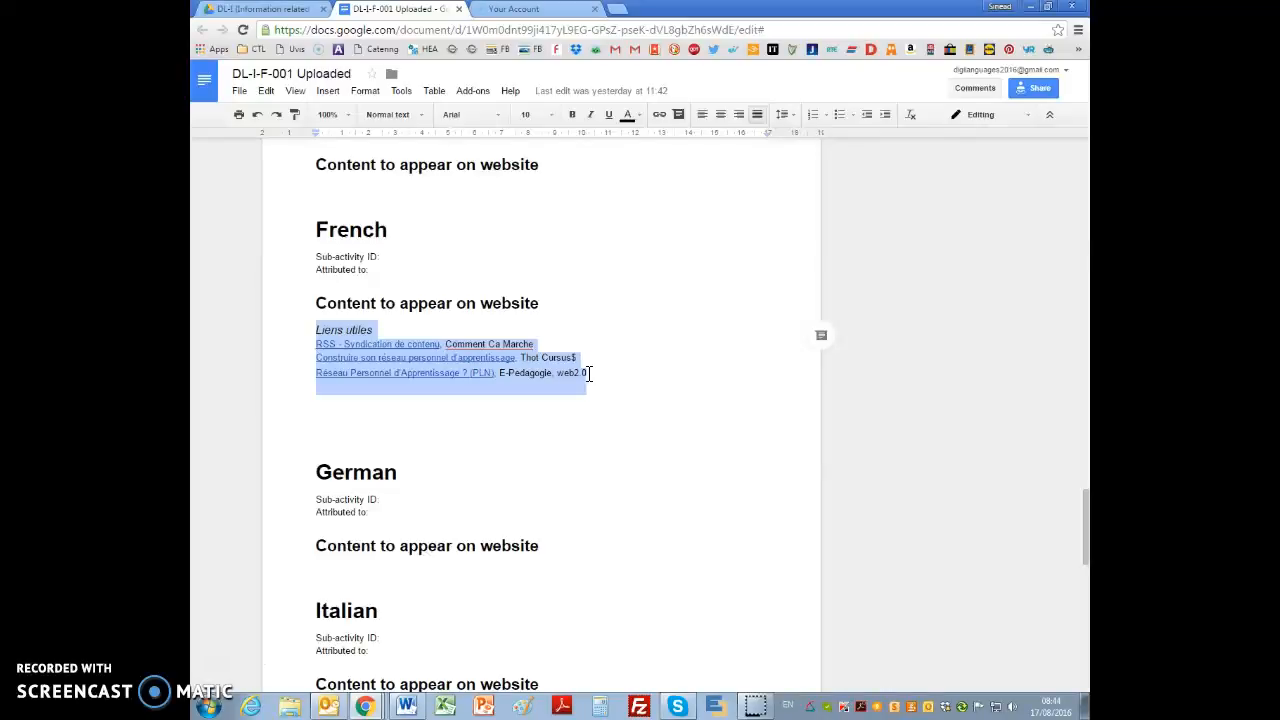
Step: Back in the WordPress activity, include French language specific content and paste the copied "Liens utiles" text into French Content
key(alt+Tab)
scroll(586, 470, down, 6)
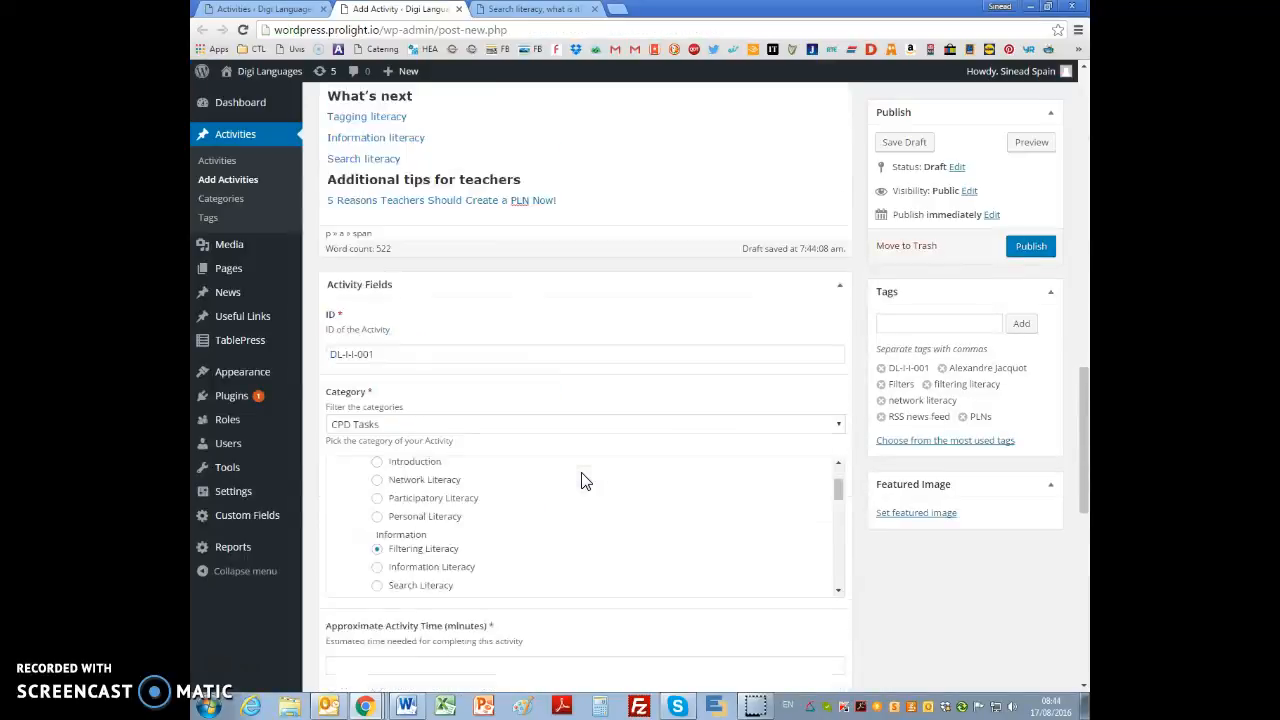
scroll(895, 626, down, 4)
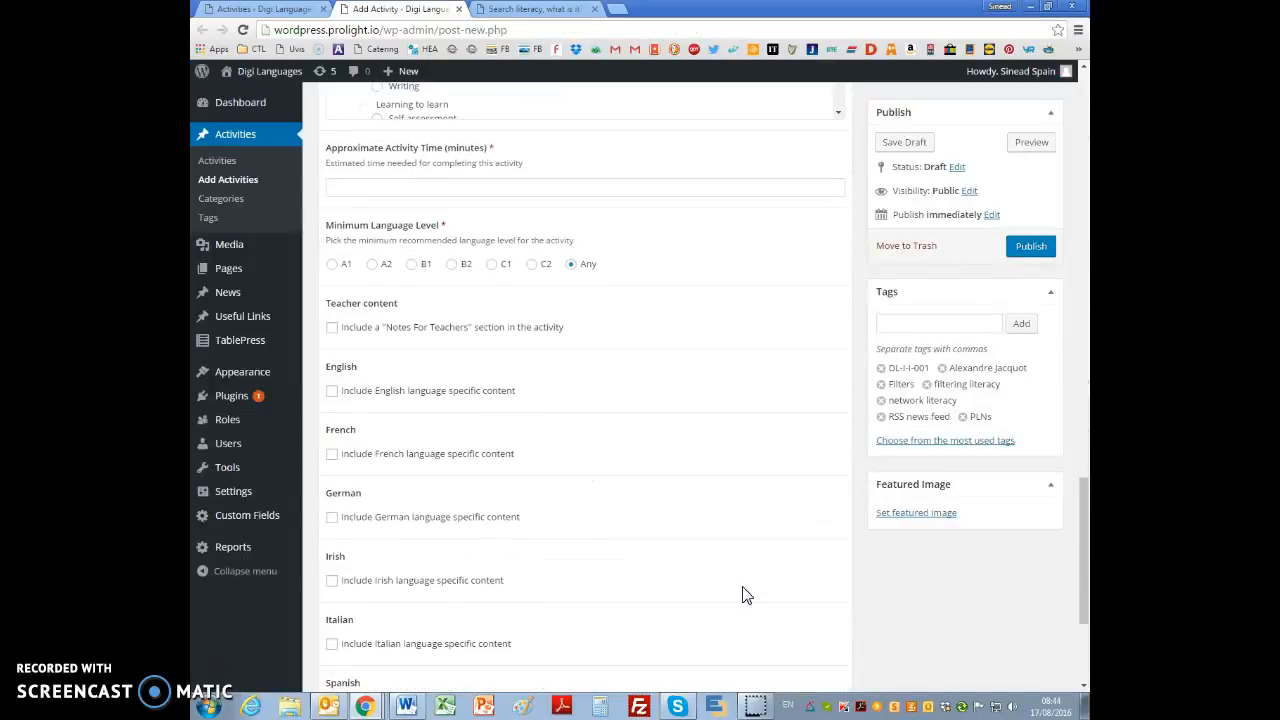
click(332, 391)
click(333, 393)
click(333, 455)
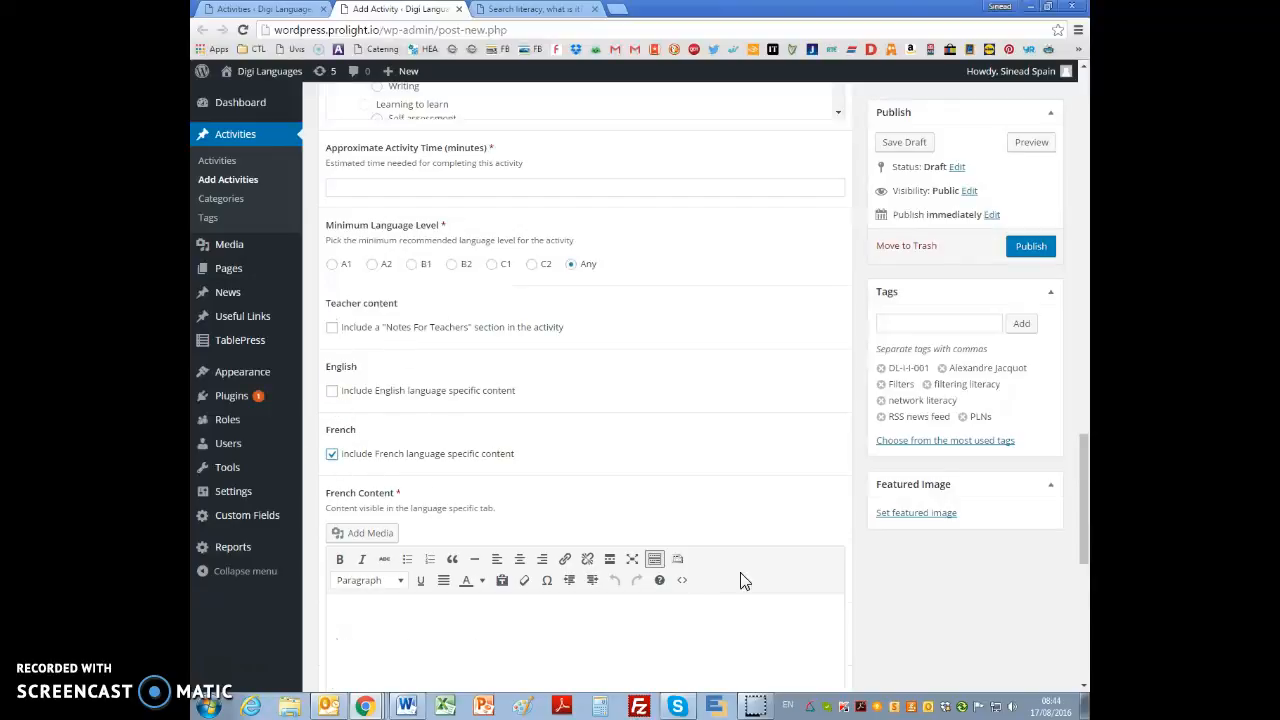
click(626, 608)
text(Liens utiles RSS - Syndication de contenu, Comment Ca Marche Construire son réseau personnel d'apprentissage, Thot Cursus$ Réseau Personnel d'Apprentissage ? (PLN), E-Pedagogie, web2.0)
Step: Format the three links under "Liens utiles" as a bulleted list
scroll(645, 639, down, 2)
drag(655, 459, 550, 461)
shift+click(332, 418)
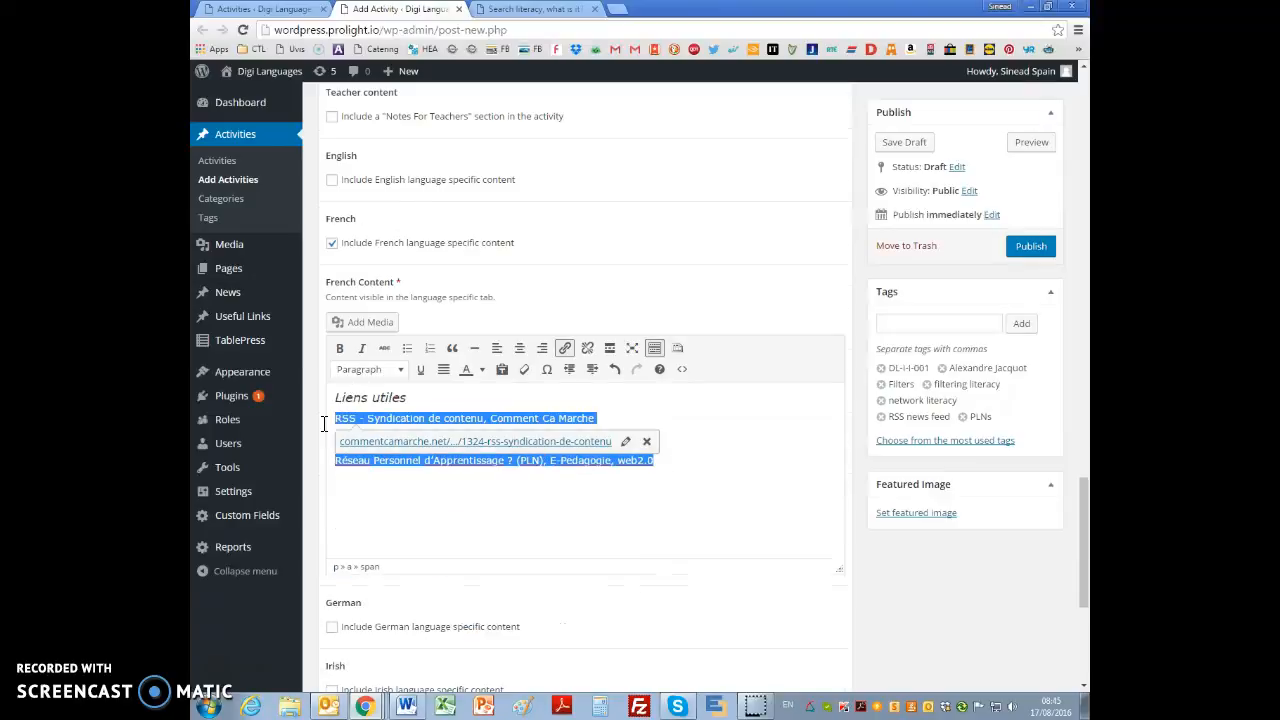
click(407, 347)
click(640, 503)
Step: Set the "RSS - Syndication de contenu" link to open in a new tab
click(468, 420)
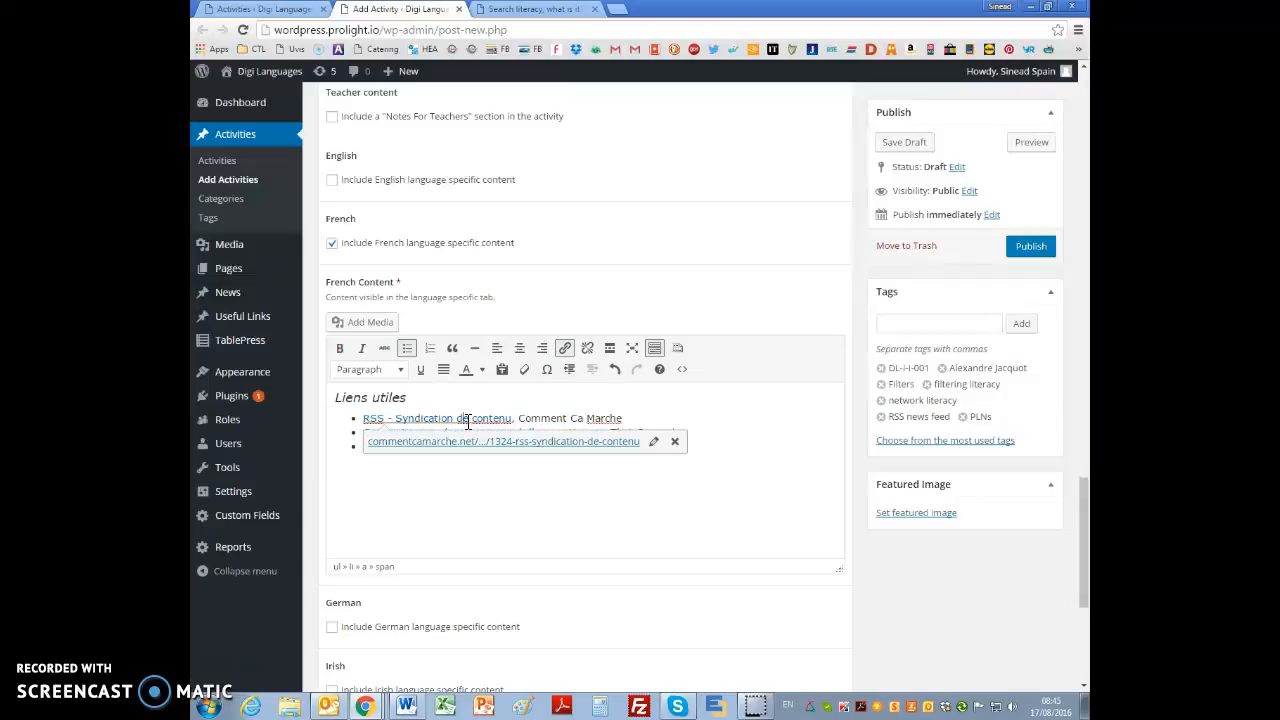
click(650, 443)
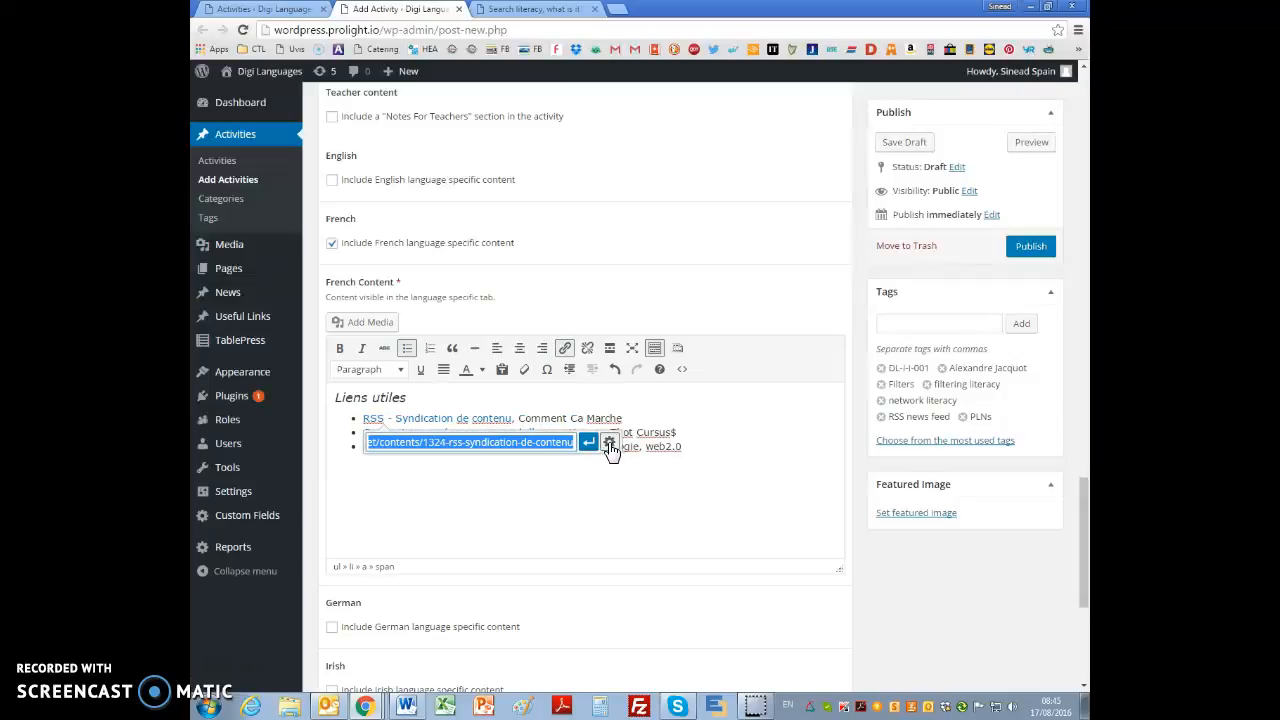
click(609, 447)
click(544, 283)
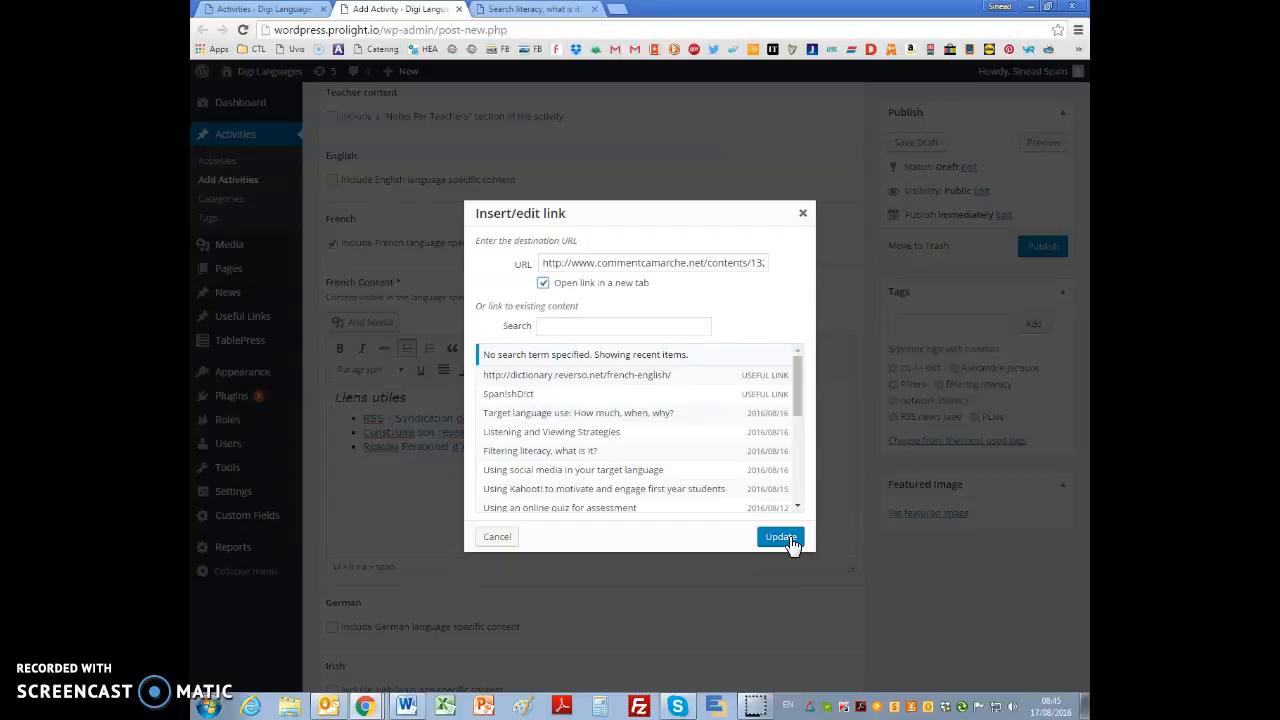
click(785, 539)
Step: Set the "Construire son réseau personnel d'apprentissage" link to open in a new tab
click(663, 456)
click(601, 457)
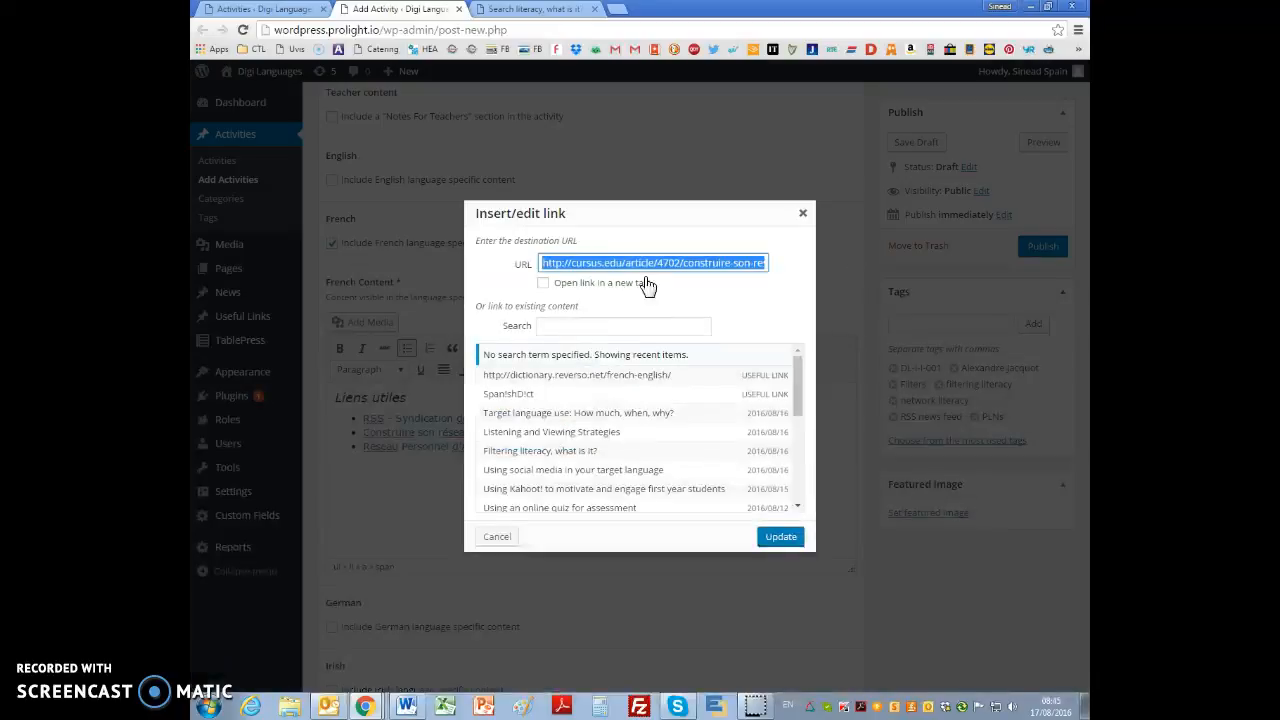
click(541, 284)
click(541, 284)
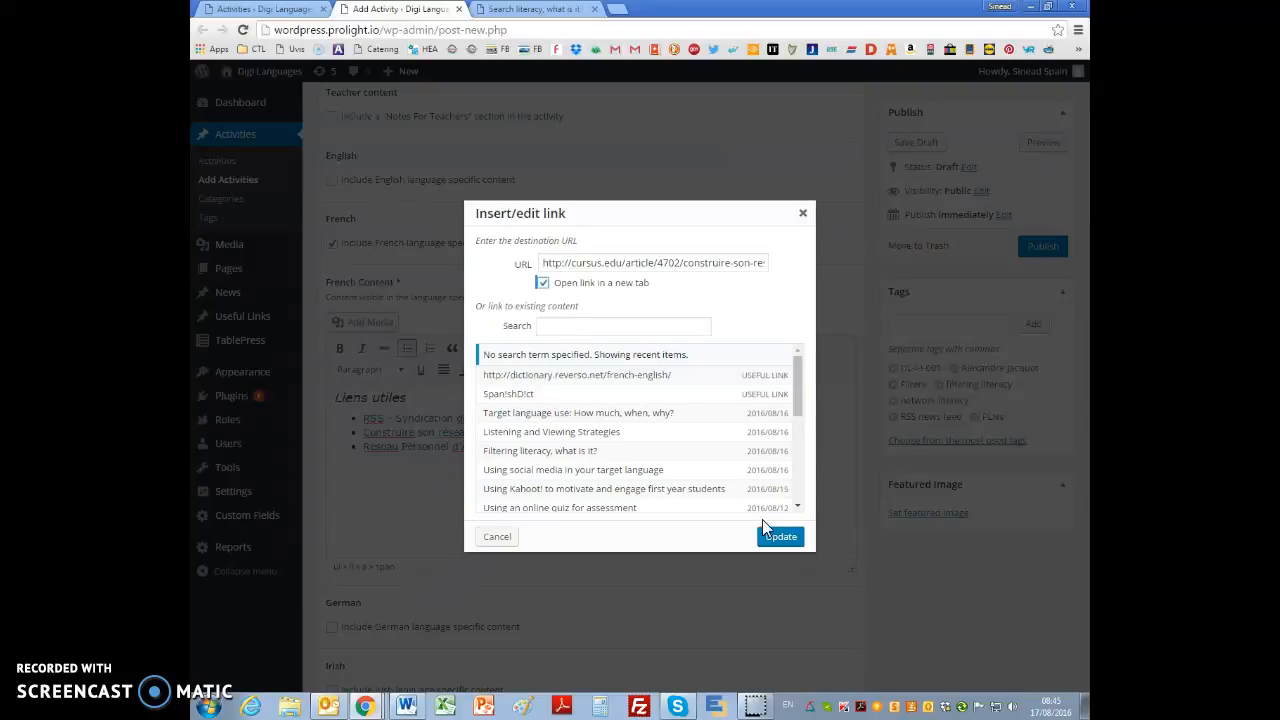
click(778, 540)
Step: Set the "Réseau Personnel d'Apprentissage ? (PLN)" link to open in a new tab
click(486, 506)
click(429, 449)
click(528, 472)
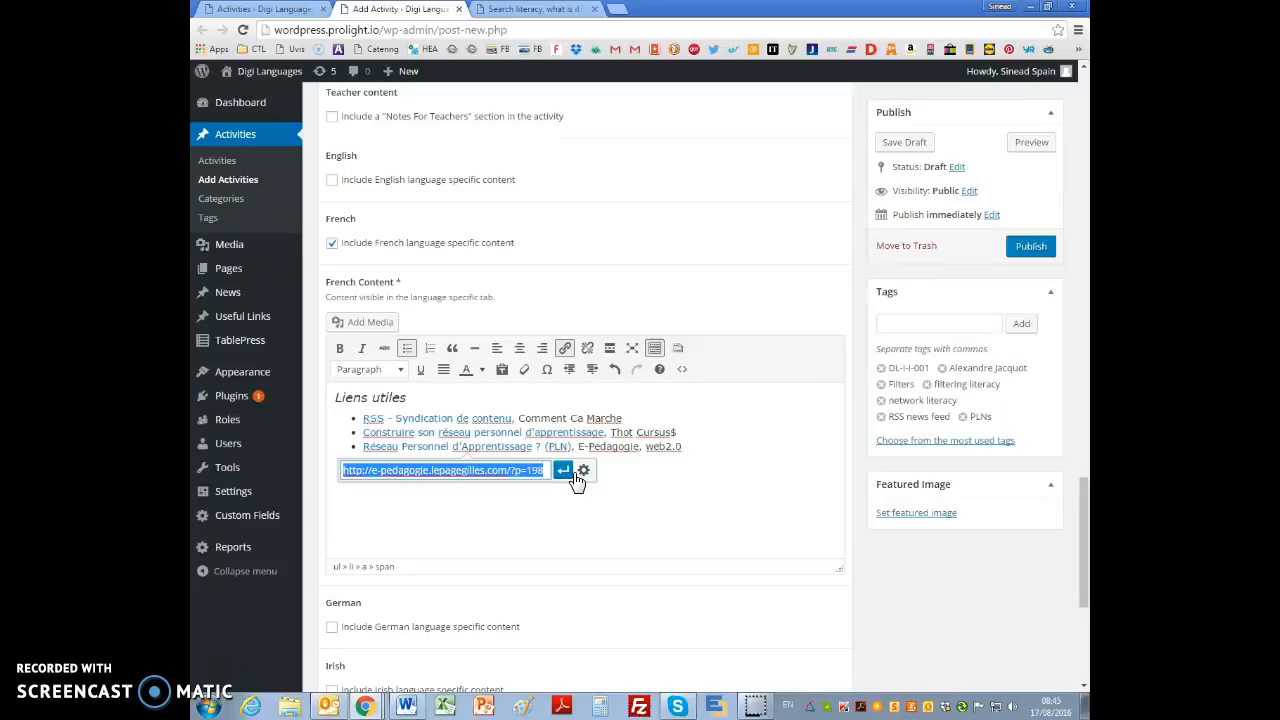
click(584, 469)
click(542, 283)
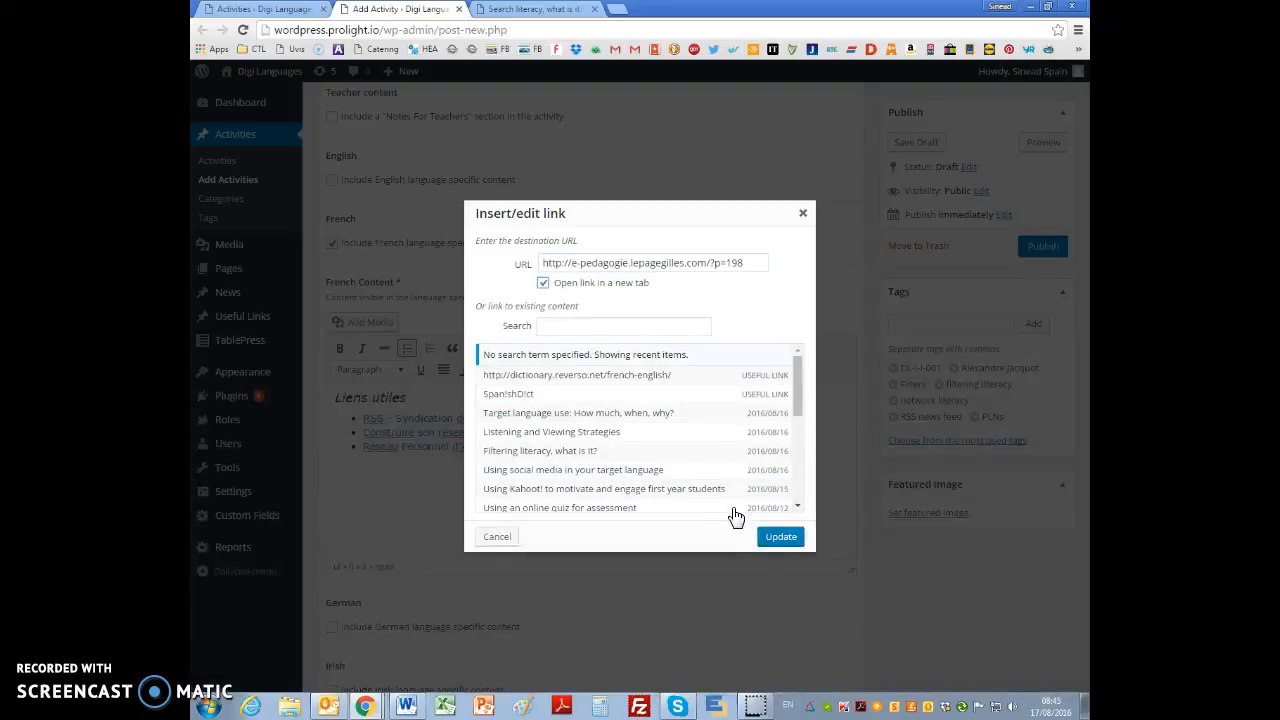
click(780, 537)
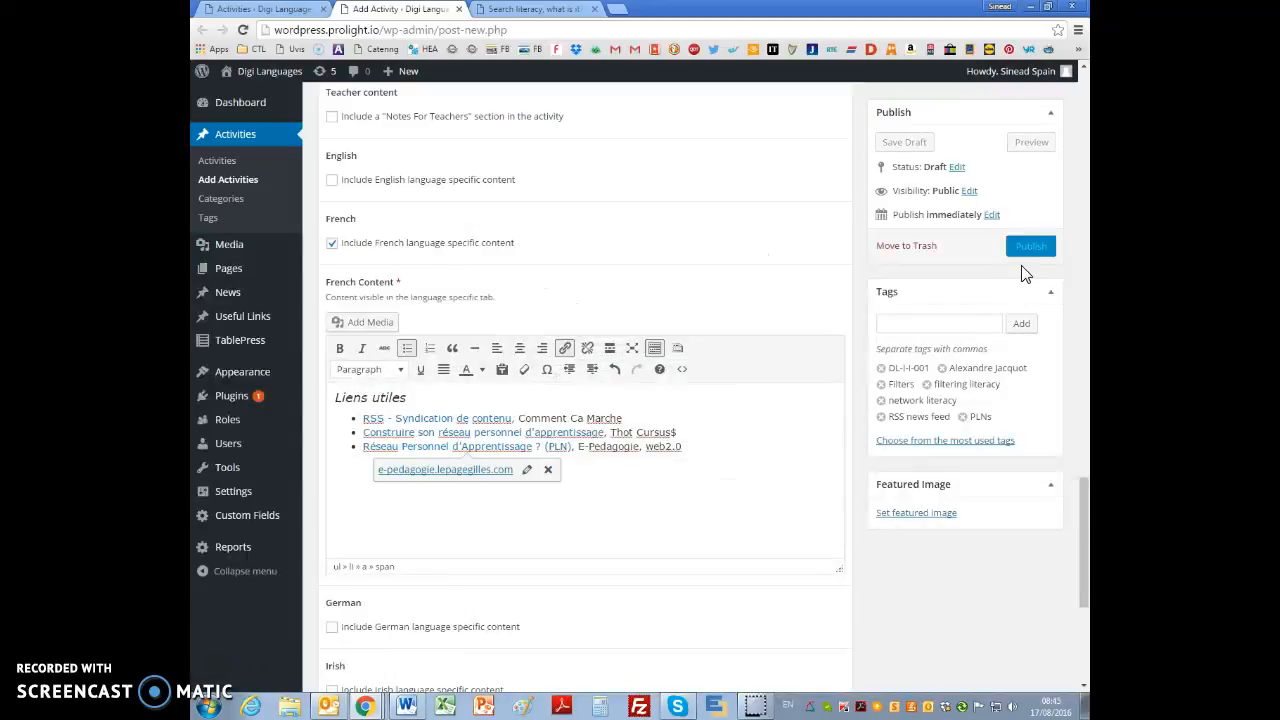
Step: Set the blue information icon IconInformation.png from the media library as the activity's featured image
click(916, 514)
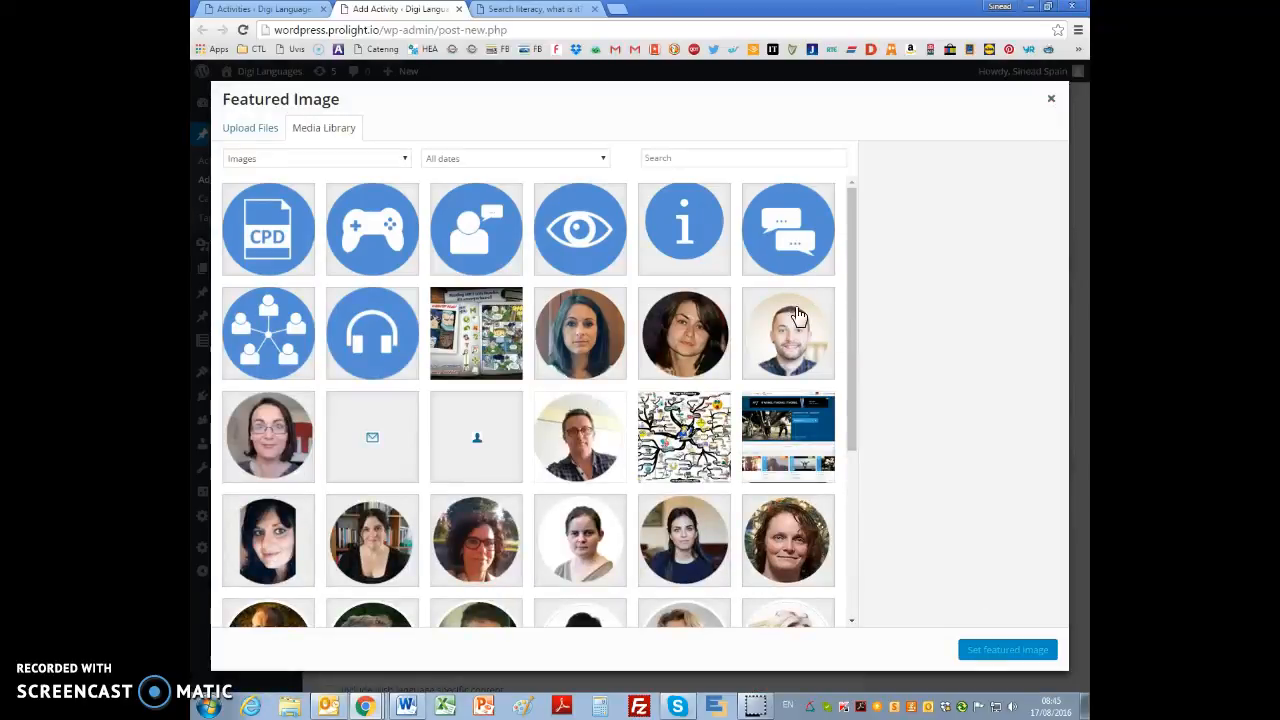
click(702, 240)
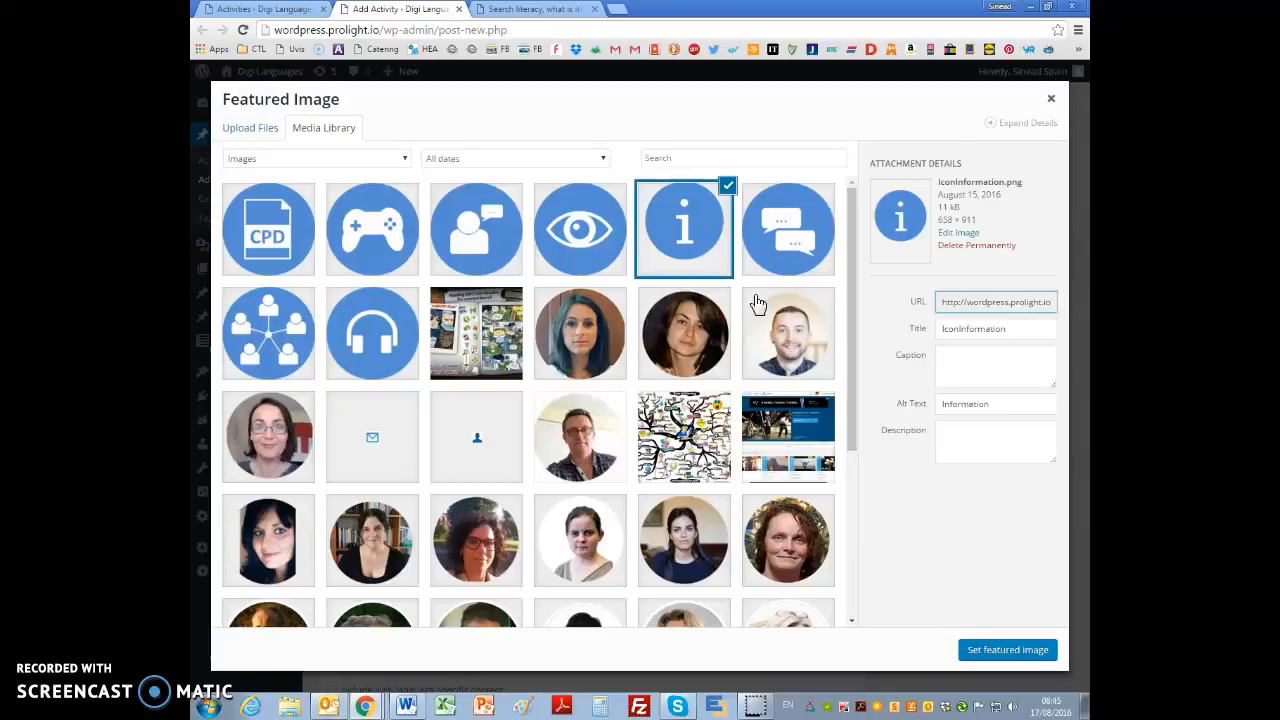
click(1005, 652)
click(691, 521)
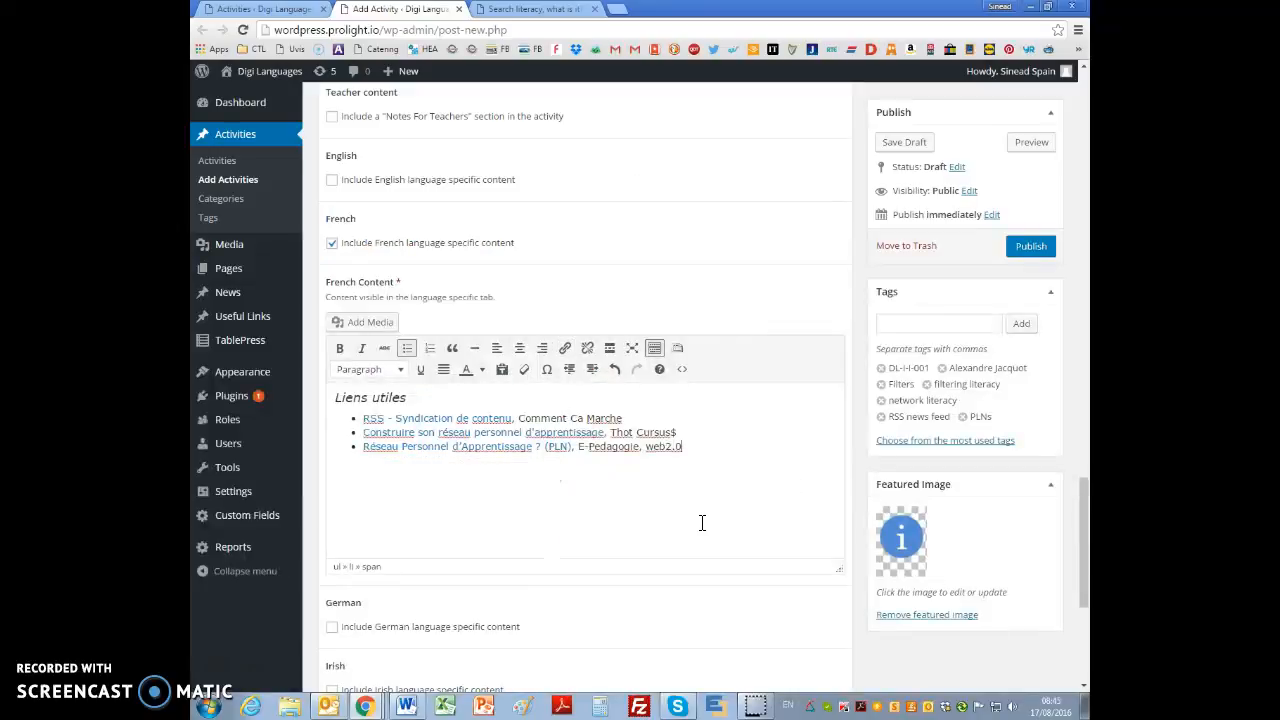
Step: Check the remaining language options and the custom author field, and try to publish the activity
scroll(702, 523, up, 3)
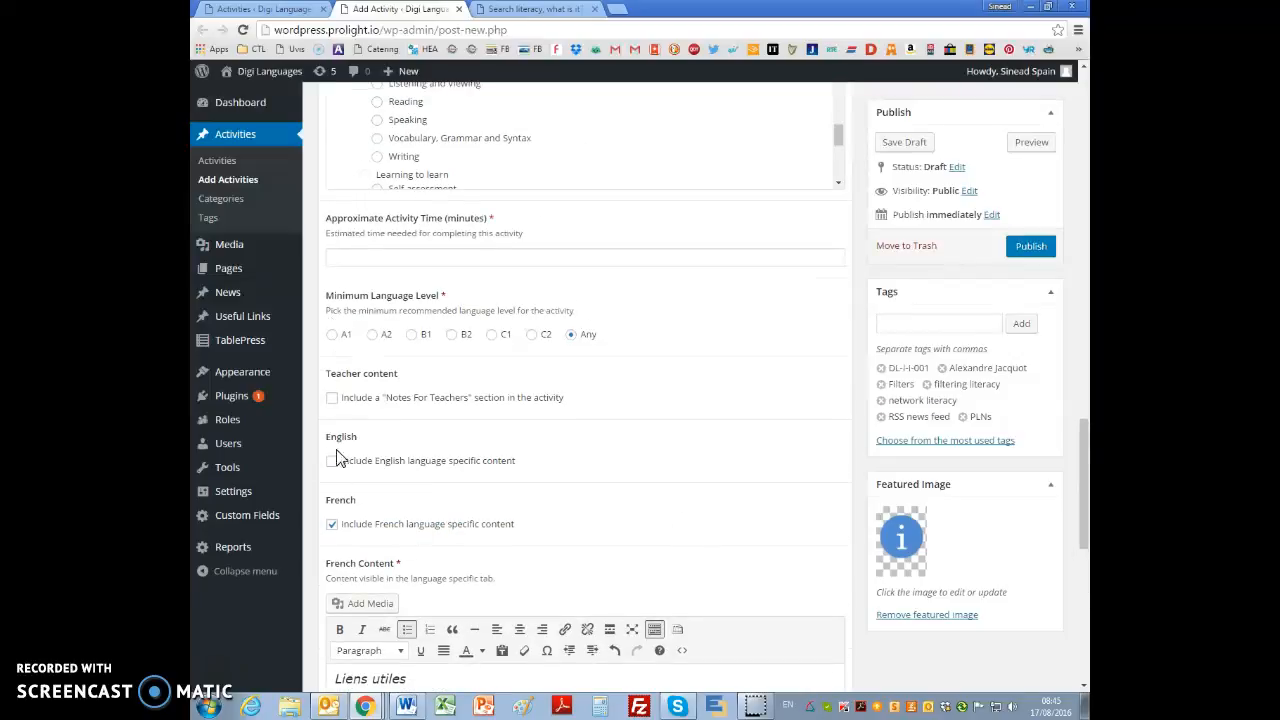
scroll(506, 571, down, 6)
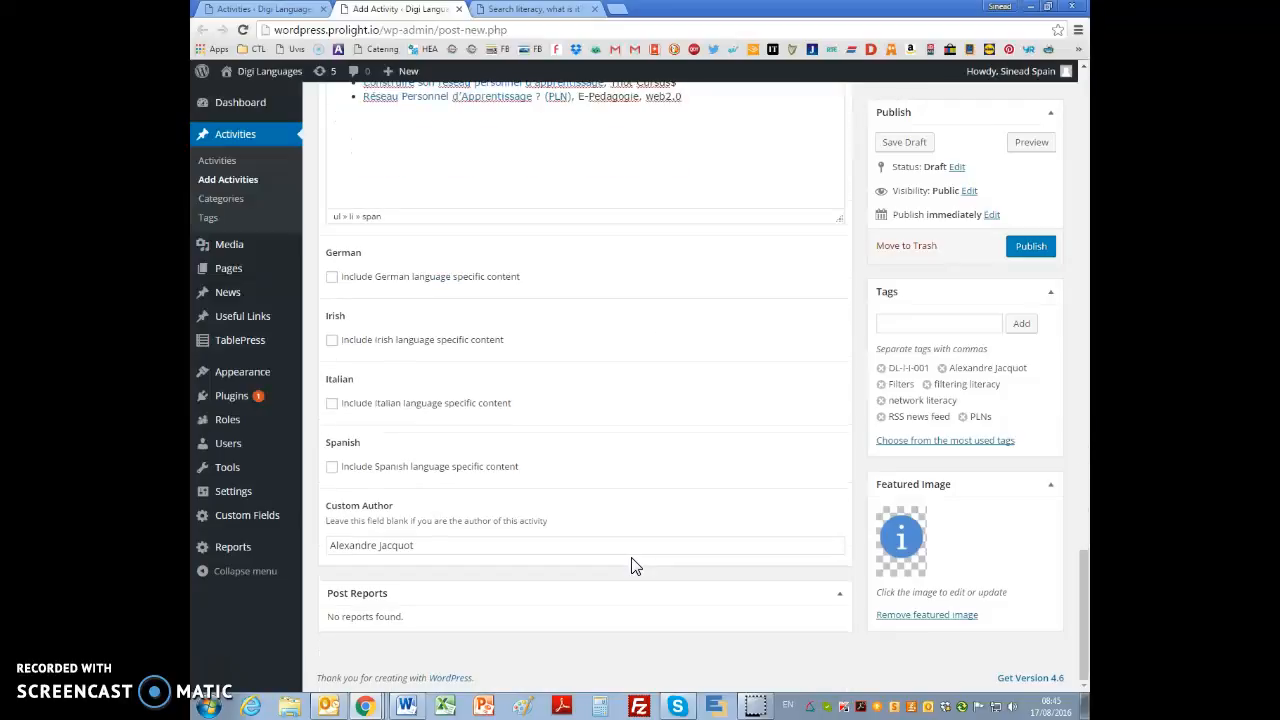
click(1029, 247)
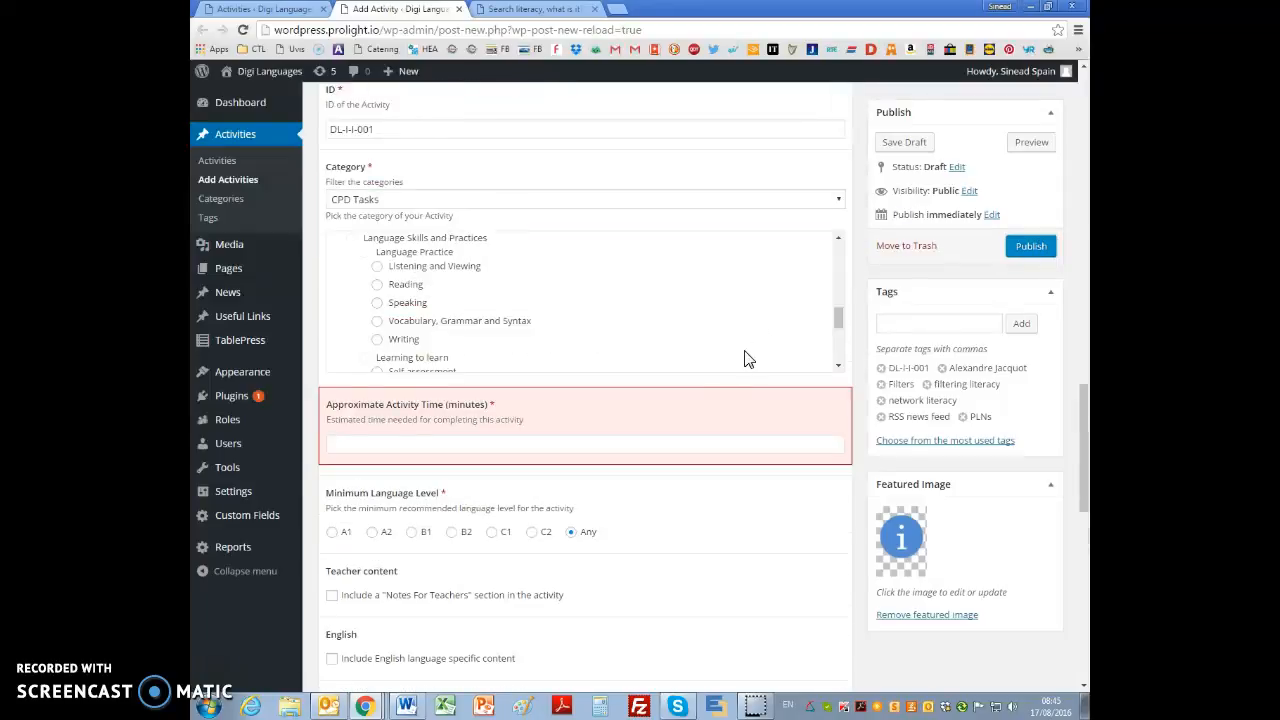
Step: Fill in the required approximate activity time in minutes and publish the activity
scroll(720, 406, up, 10)
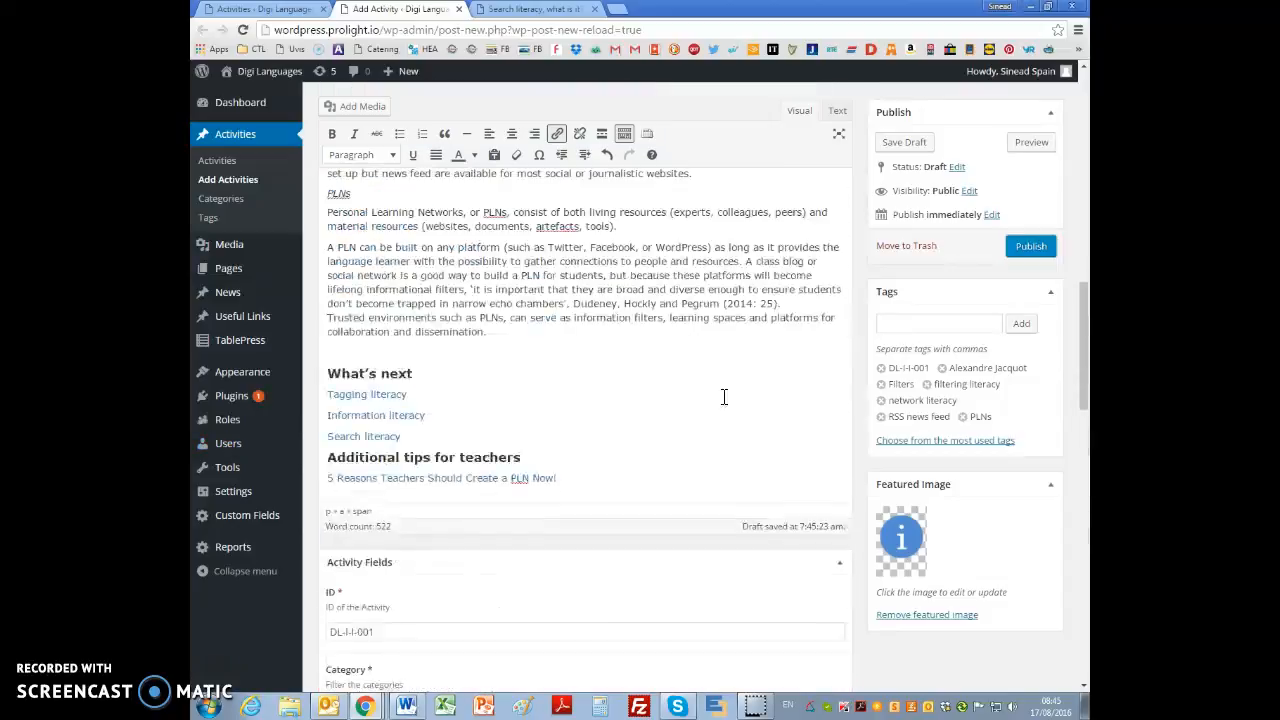
scroll(714, 360, up, 6)
scroll(700, 420, down, 10)
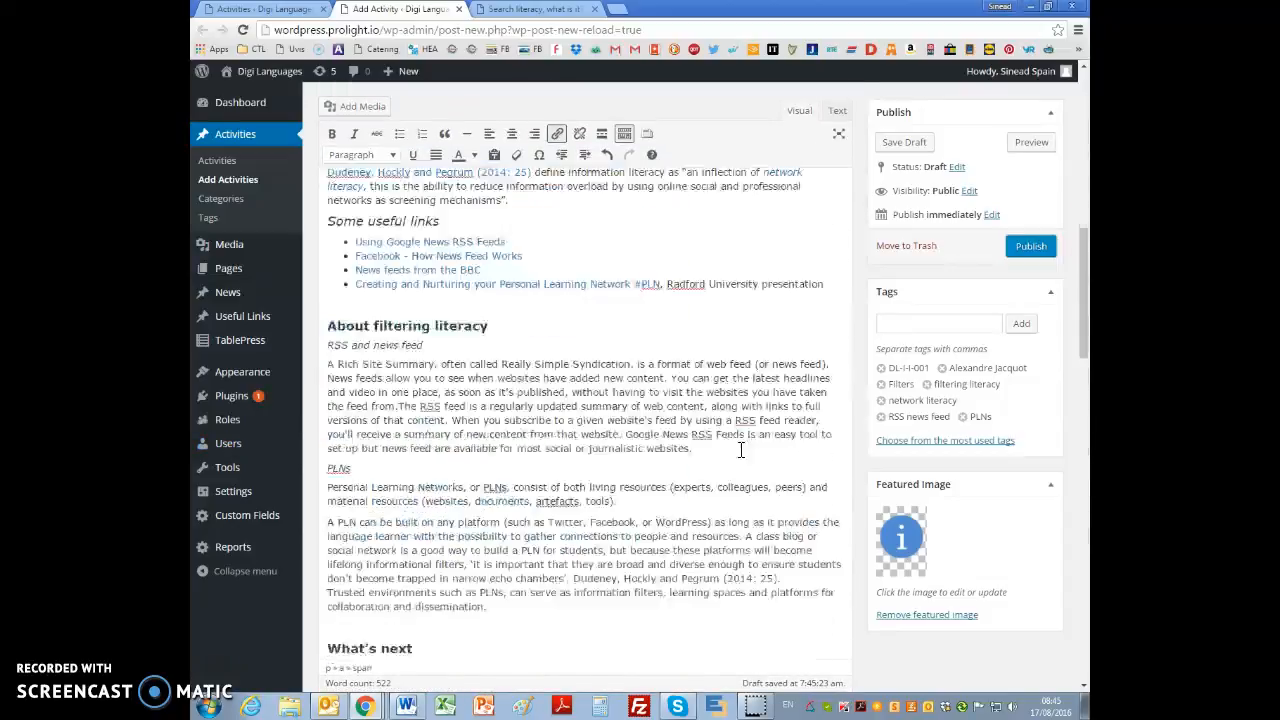
scroll(618, 504, down, 1)
click(472, 583)
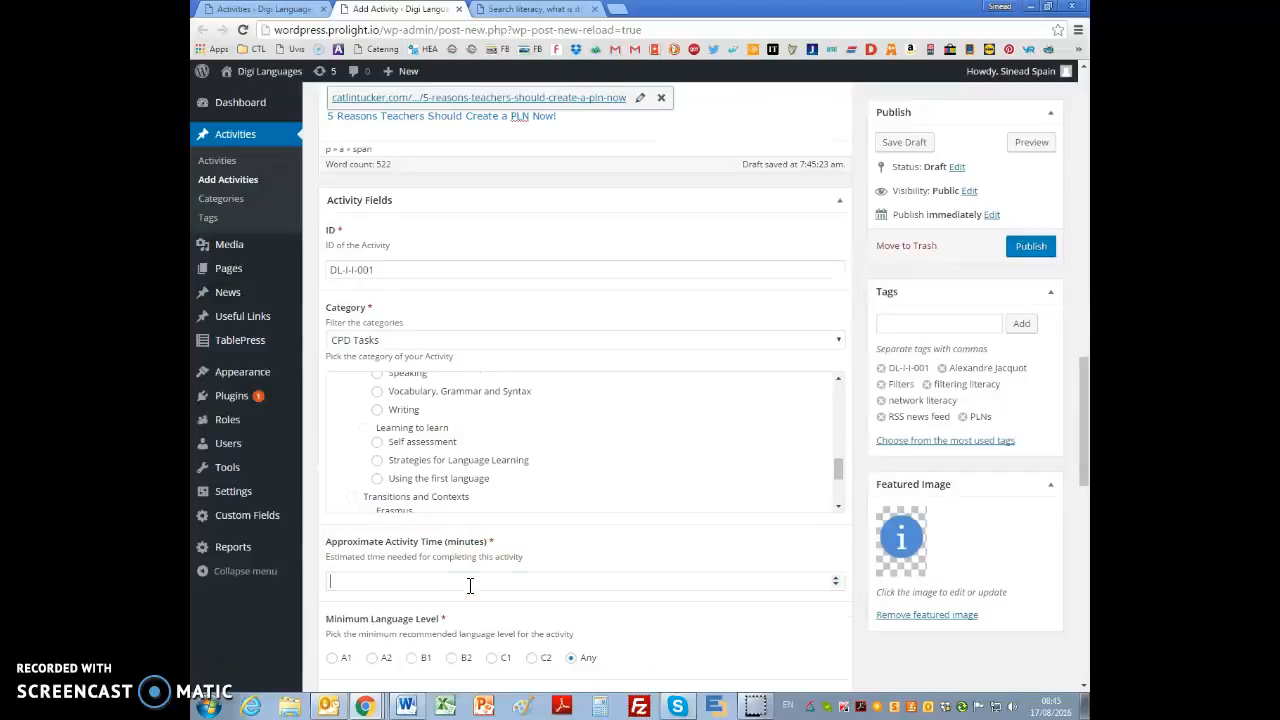
click(815, 618)
click(1036, 252)
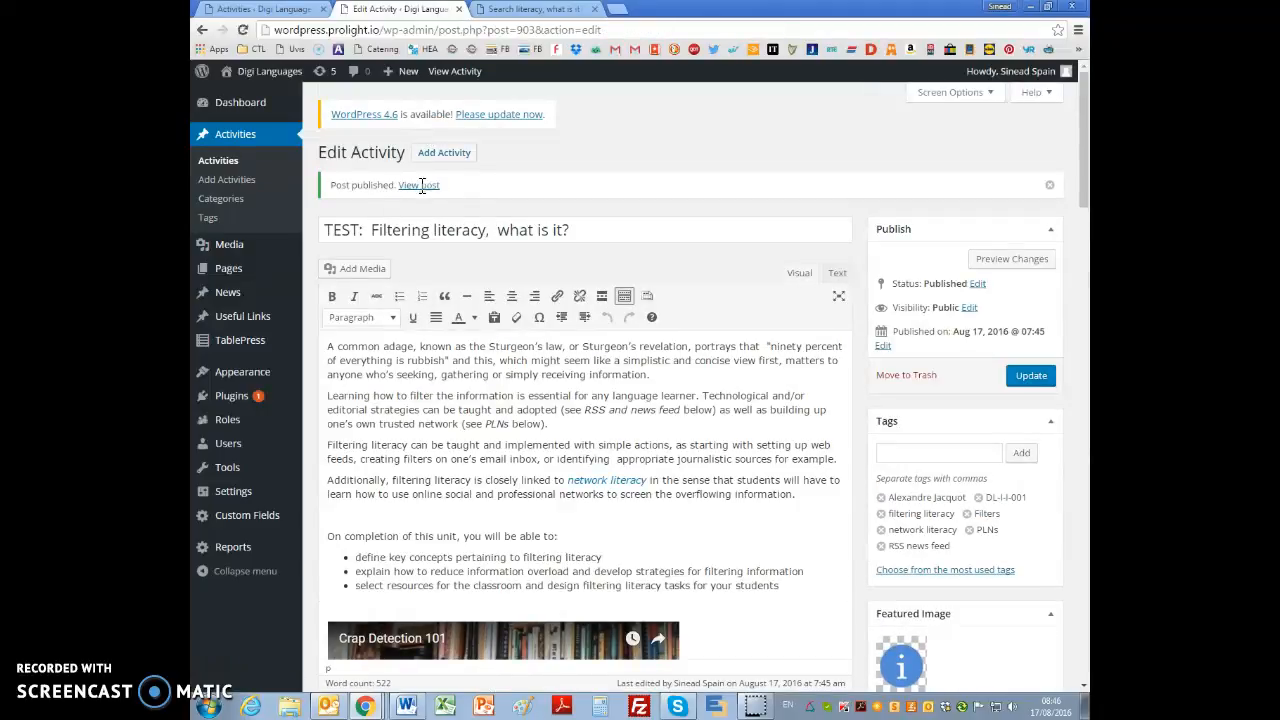
Step: View the published activity page and test the embedded "Crap Detection 101" video by playing and pausing it
click(472, 74)
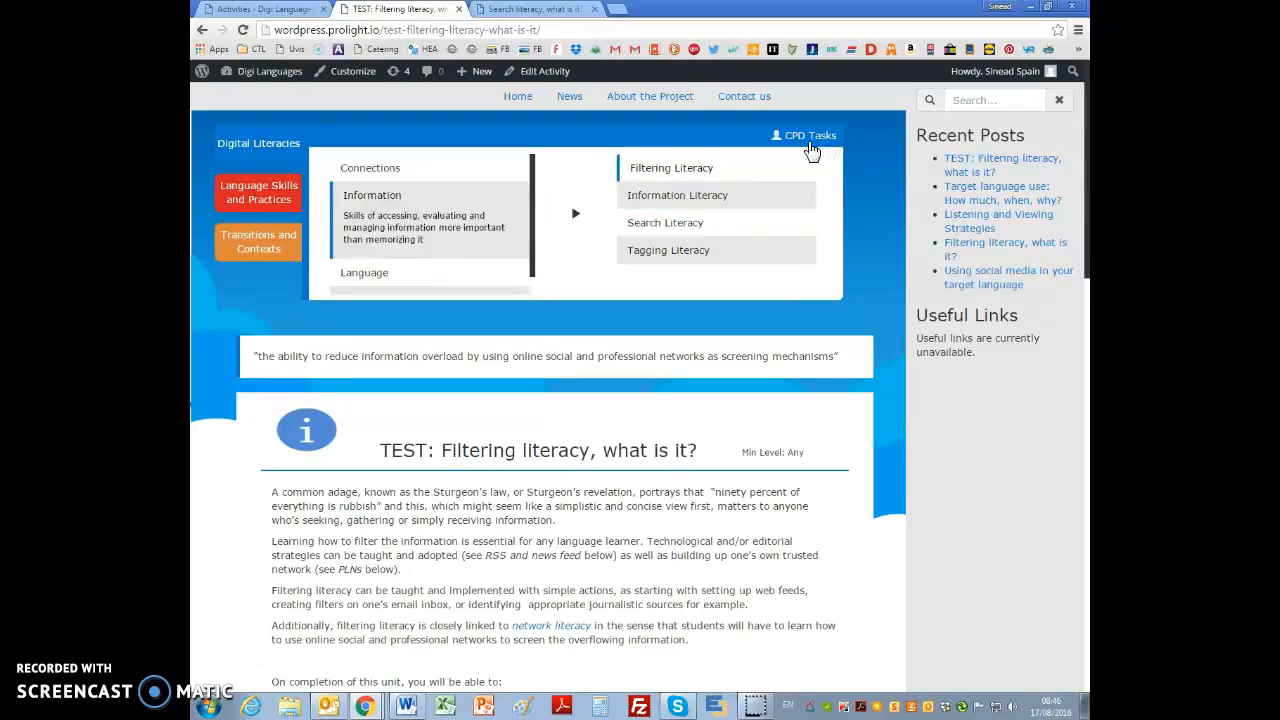
scroll(837, 332, down, 3)
scroll(826, 352, down, 5)
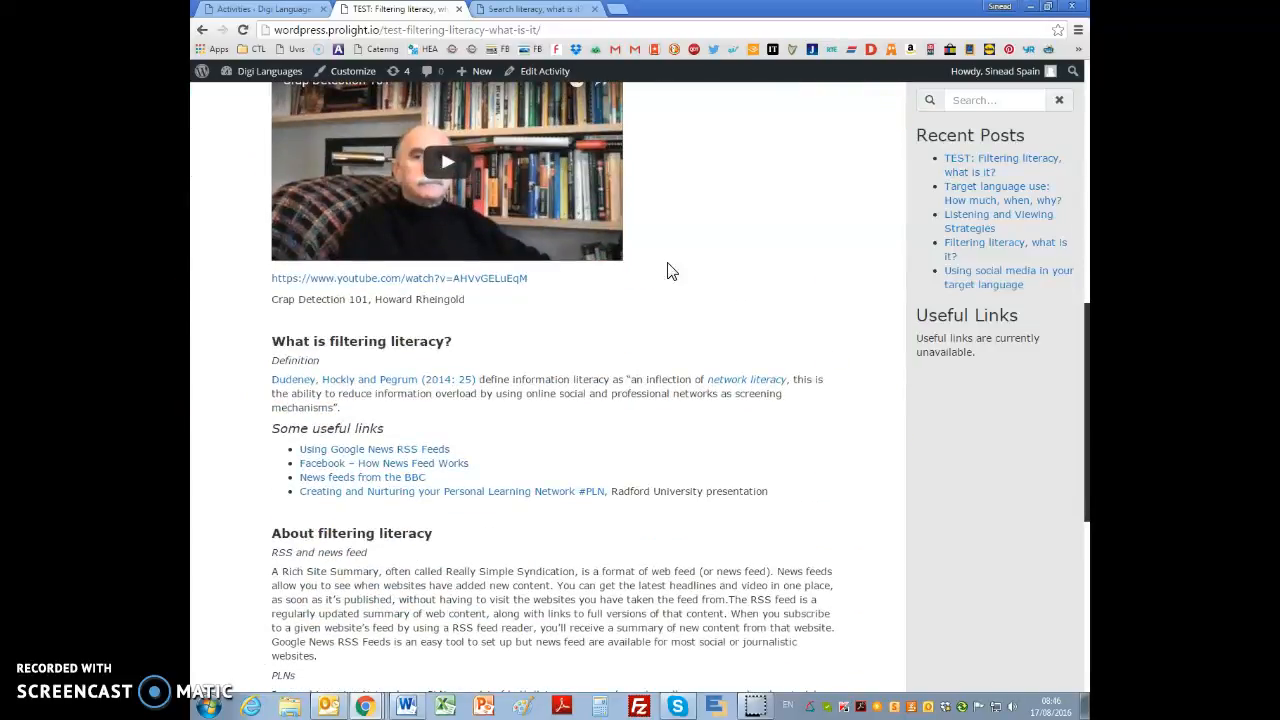
click(445, 162)
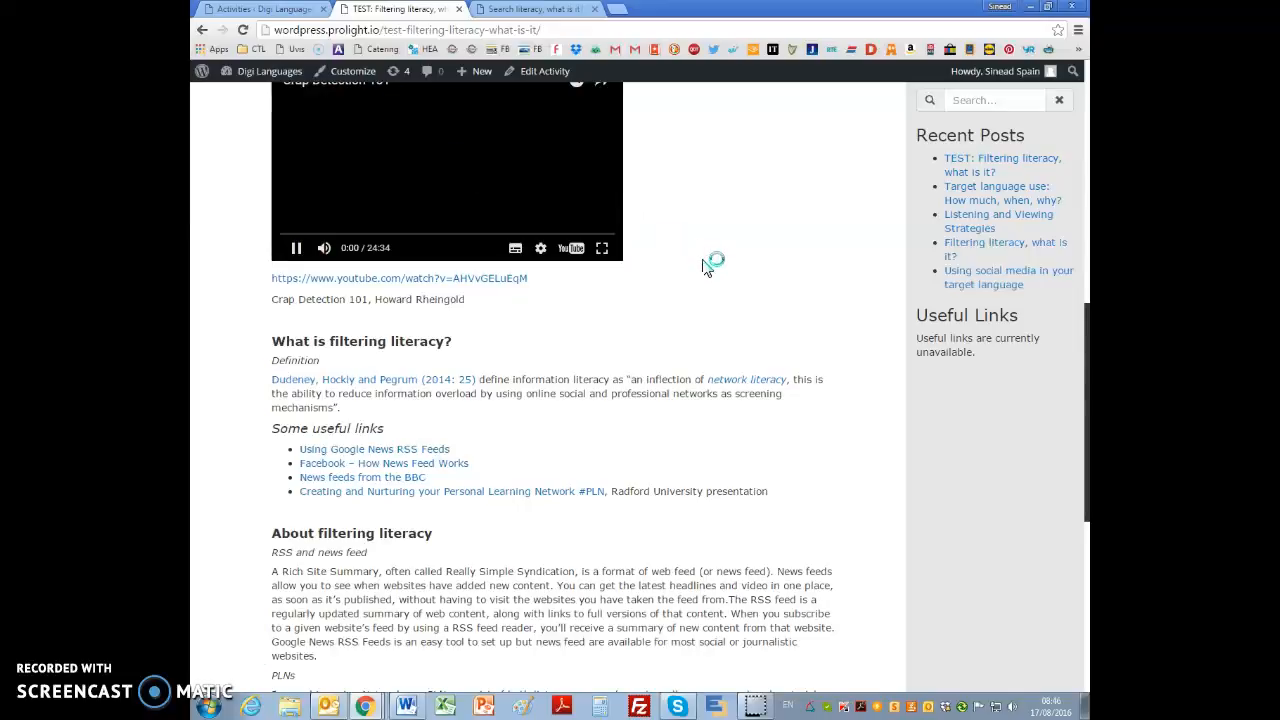
scroll(702, 267, up, 3)
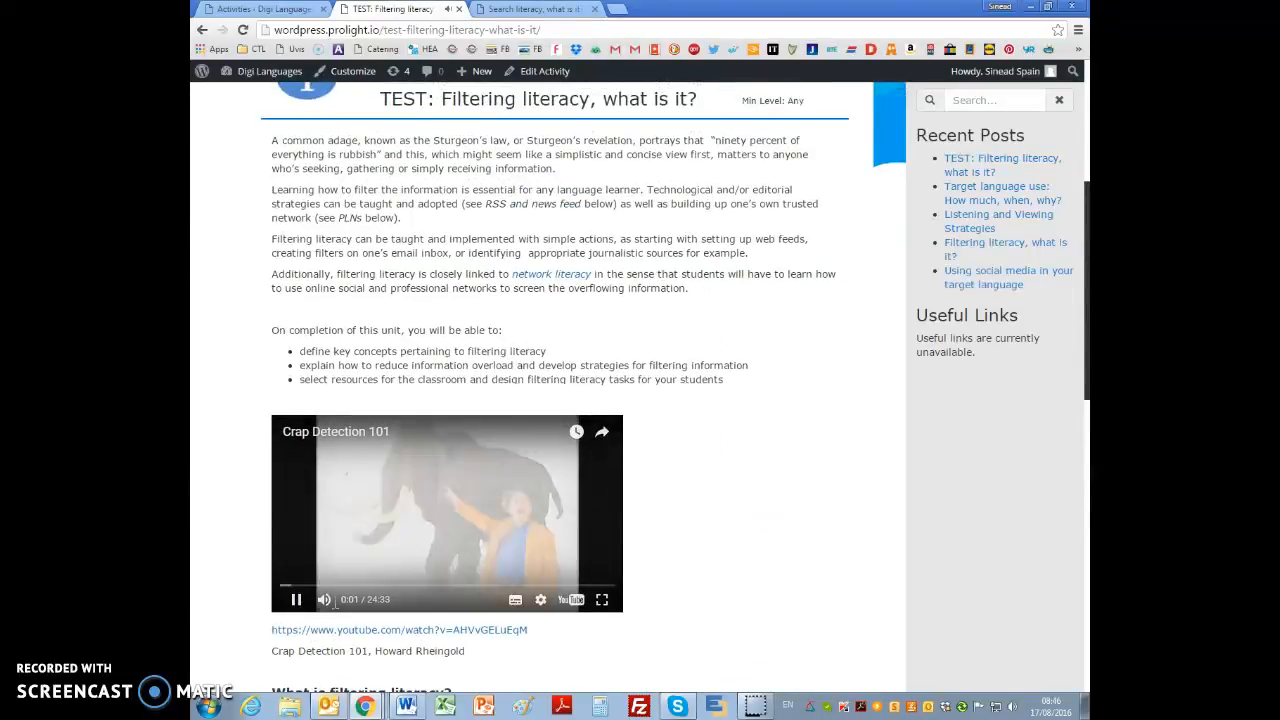
click(296, 598)
Step: Test the "Information literacy" link under "What's next" and close the tab it opens
scroll(845, 497, down, 10)
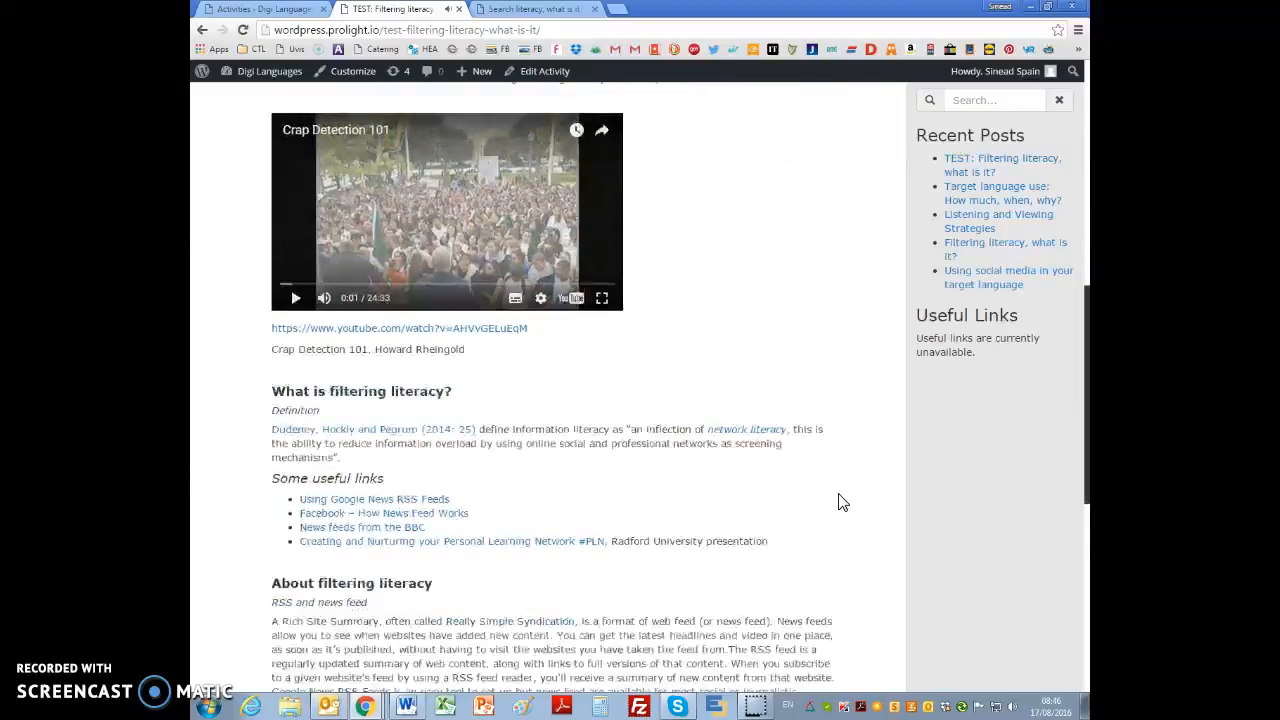
click(299, 409)
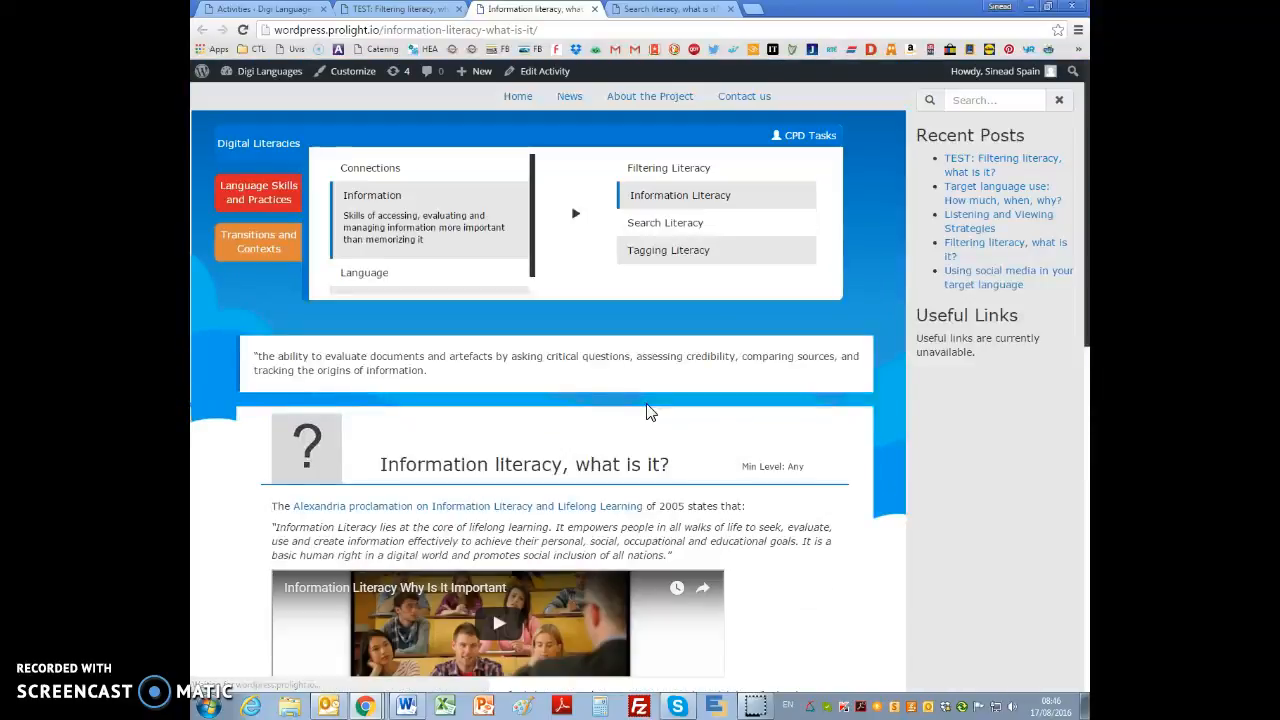
click(595, 9)
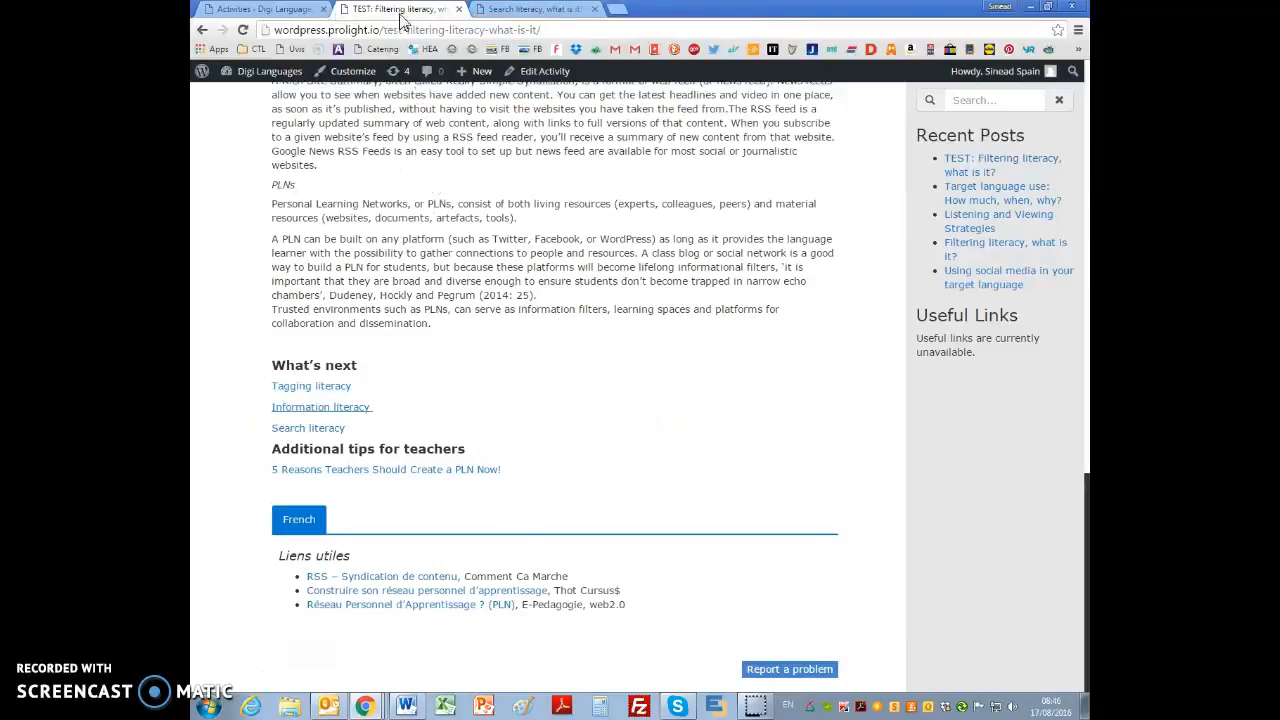
Step: Reopen the activity for editing, format the three links under "What's next" as a bulleted list, and update the post
click(544, 71)
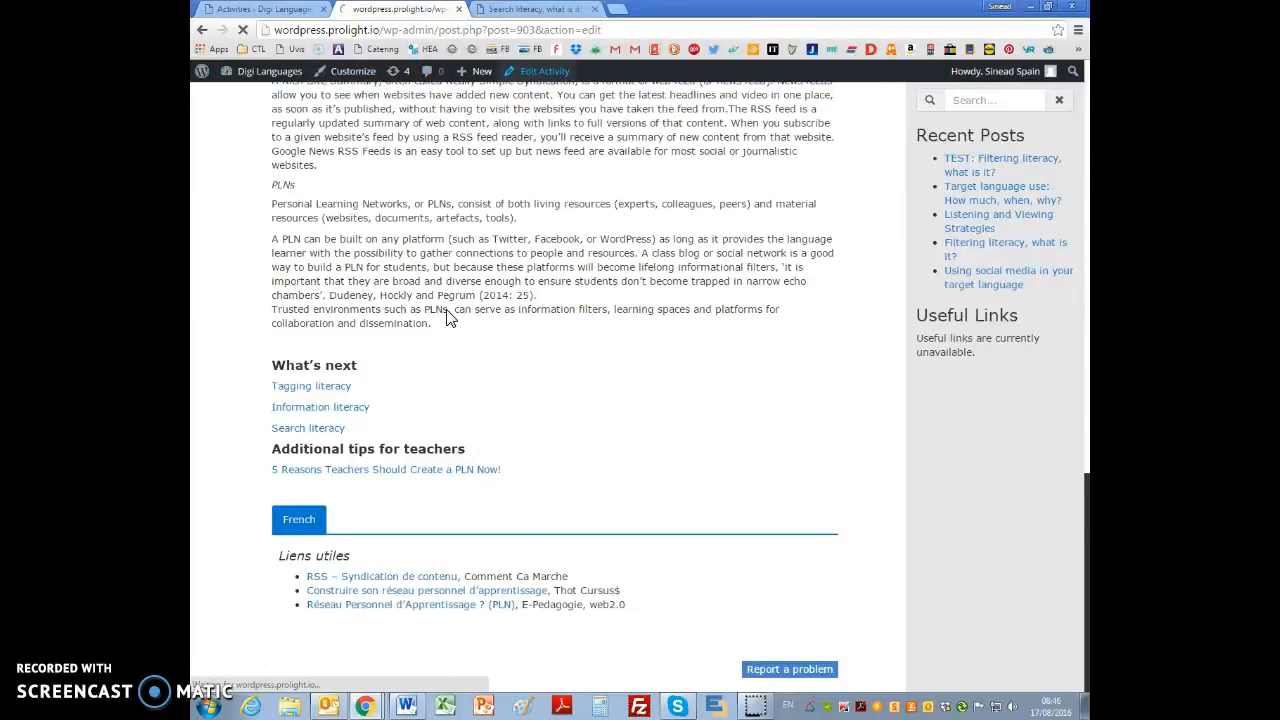
scroll(562, 380, down, 3)
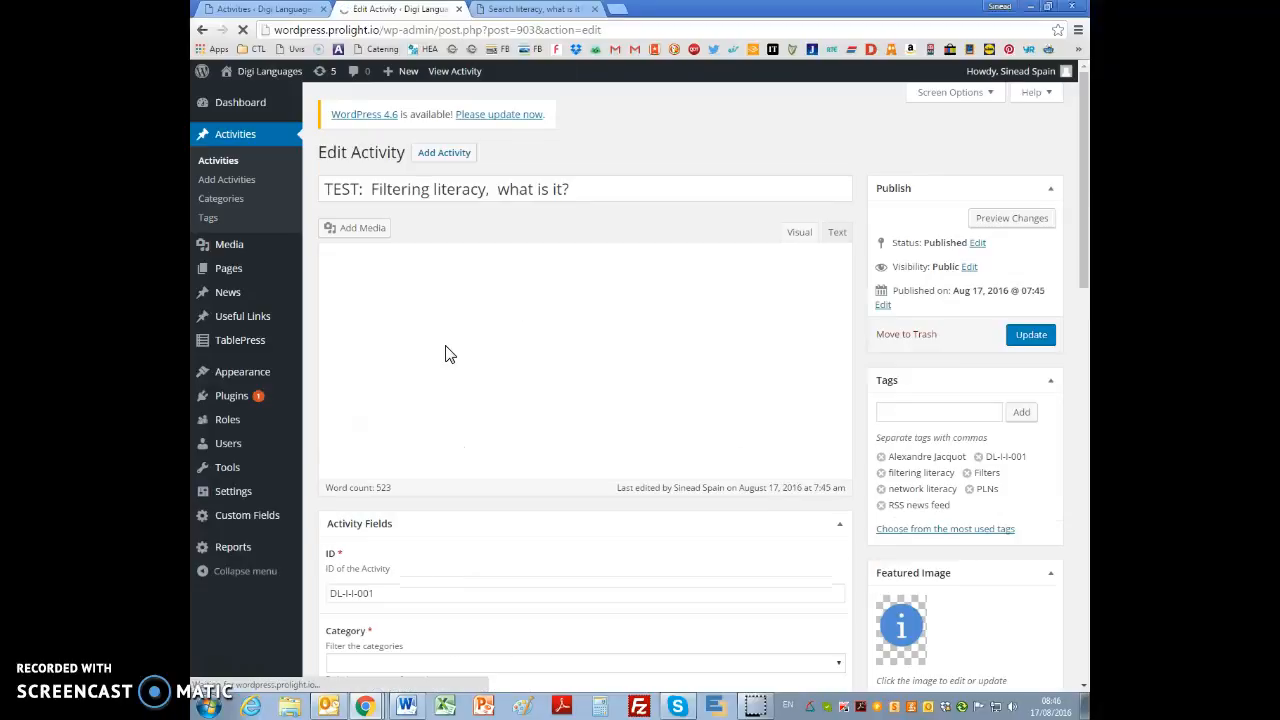
scroll(490, 420, down, 5)
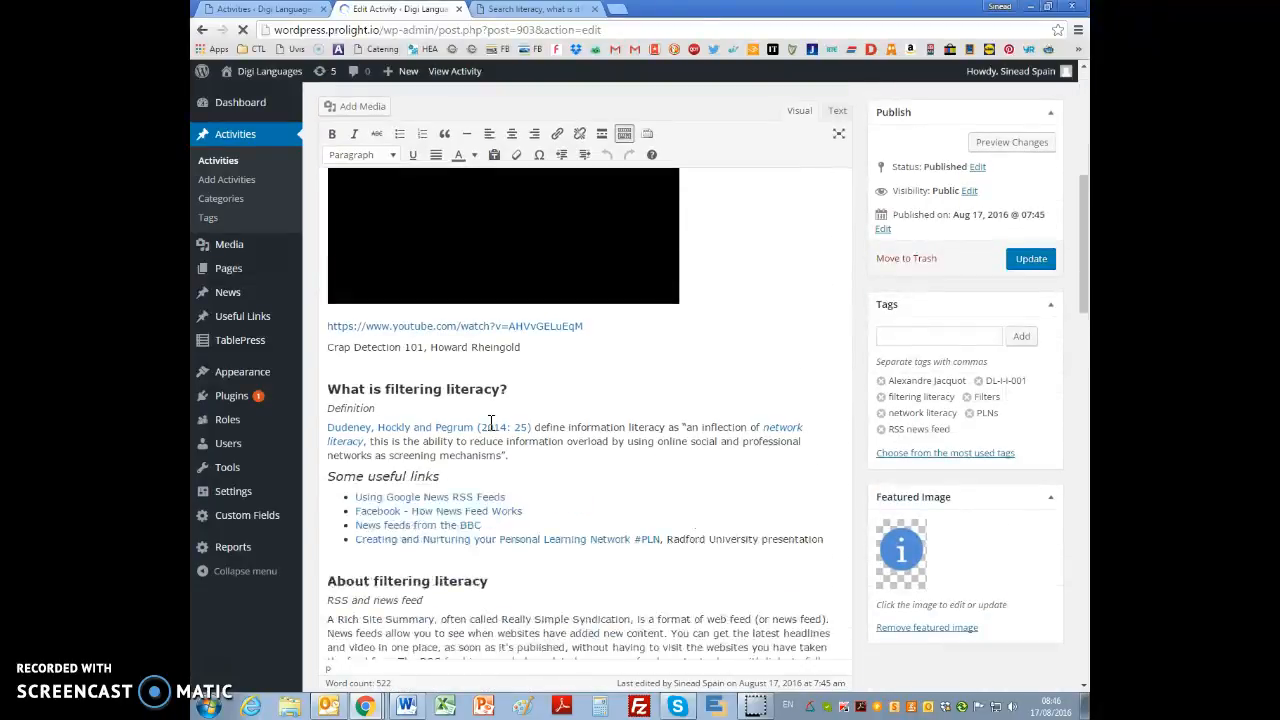
scroll(491, 419, down, 4)
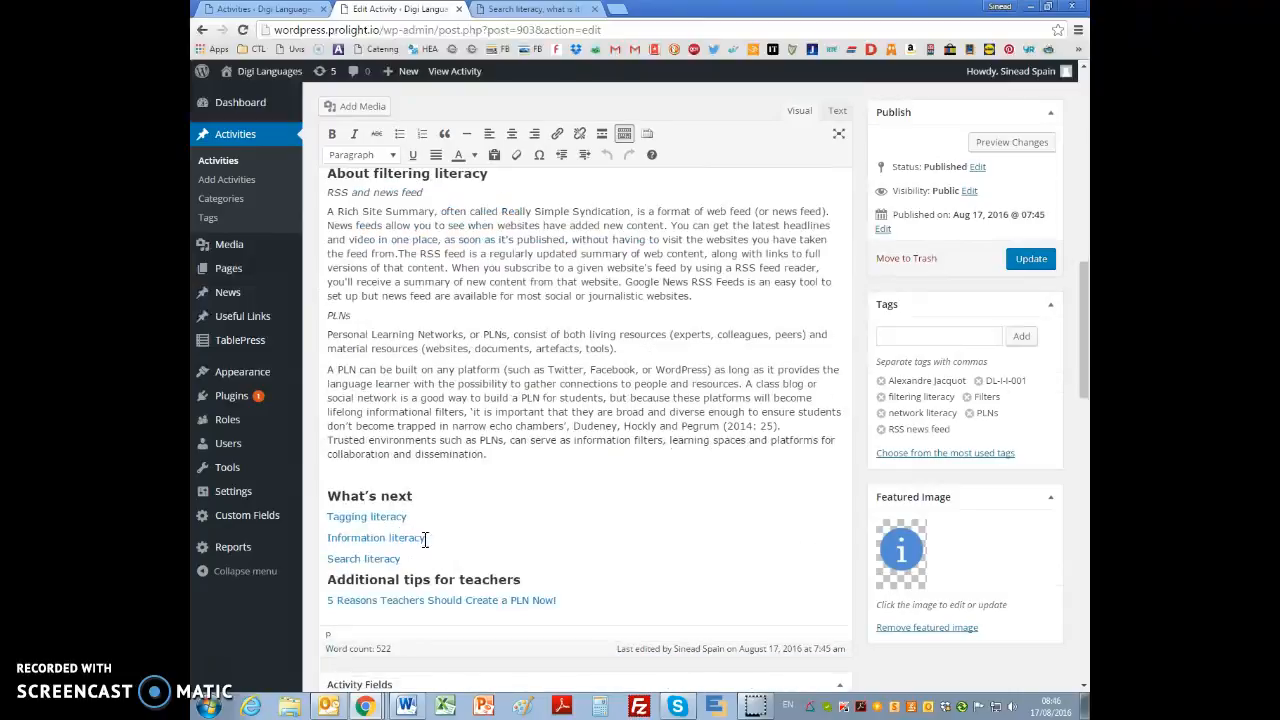
scroll(345, 516, down, 3)
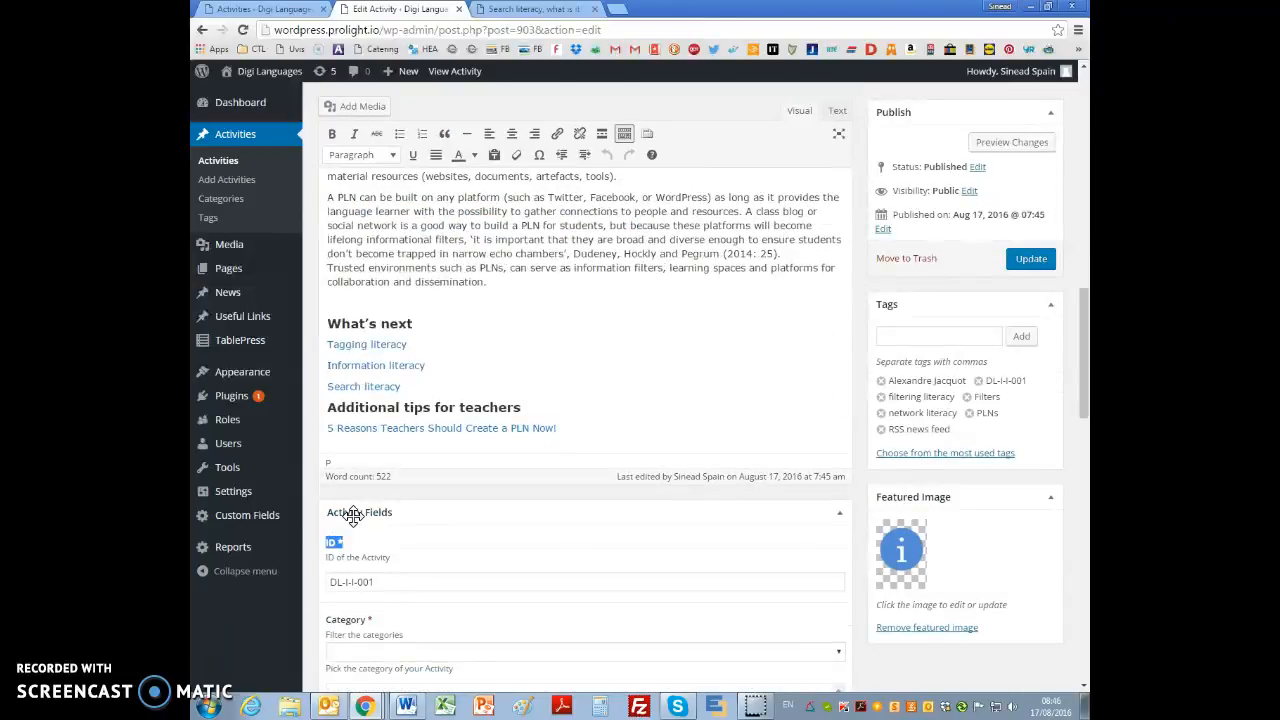
drag(326, 344, 428, 385)
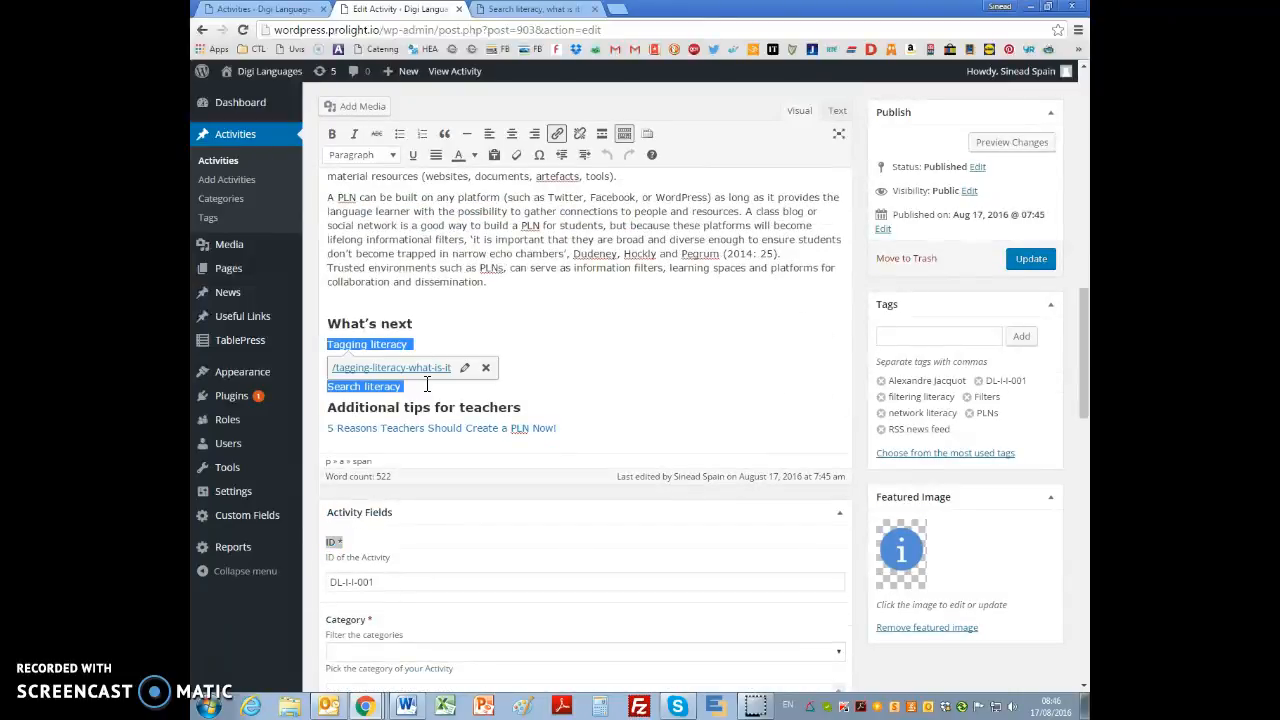
click(399, 133)
click(603, 323)
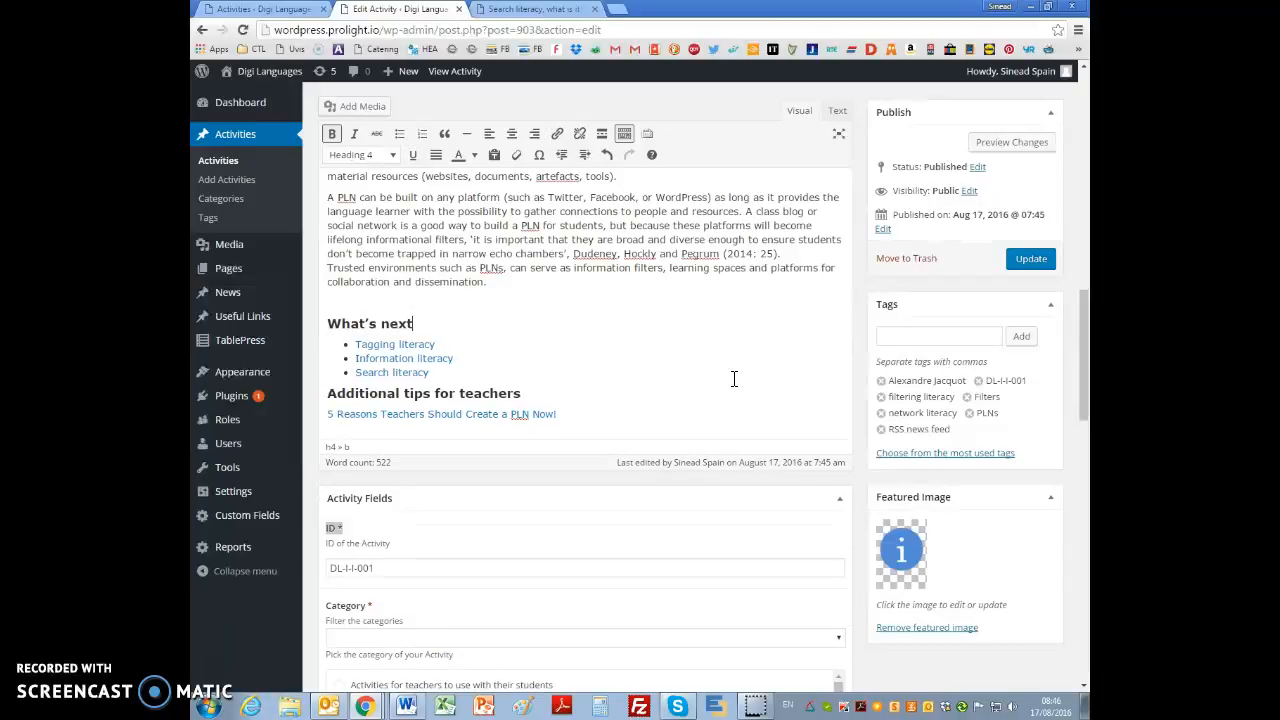
click(1027, 260)
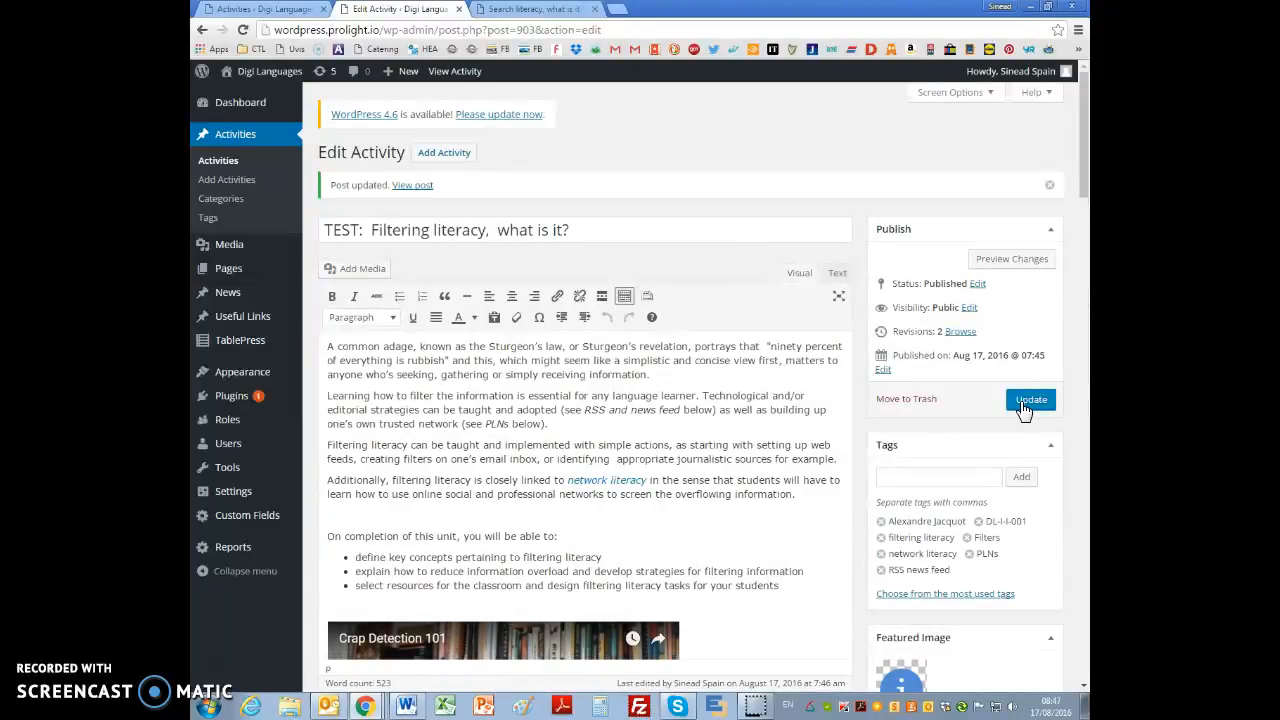
Step: Change the activity's status to Pending Review and update the post
click(977, 284)
click(946, 305)
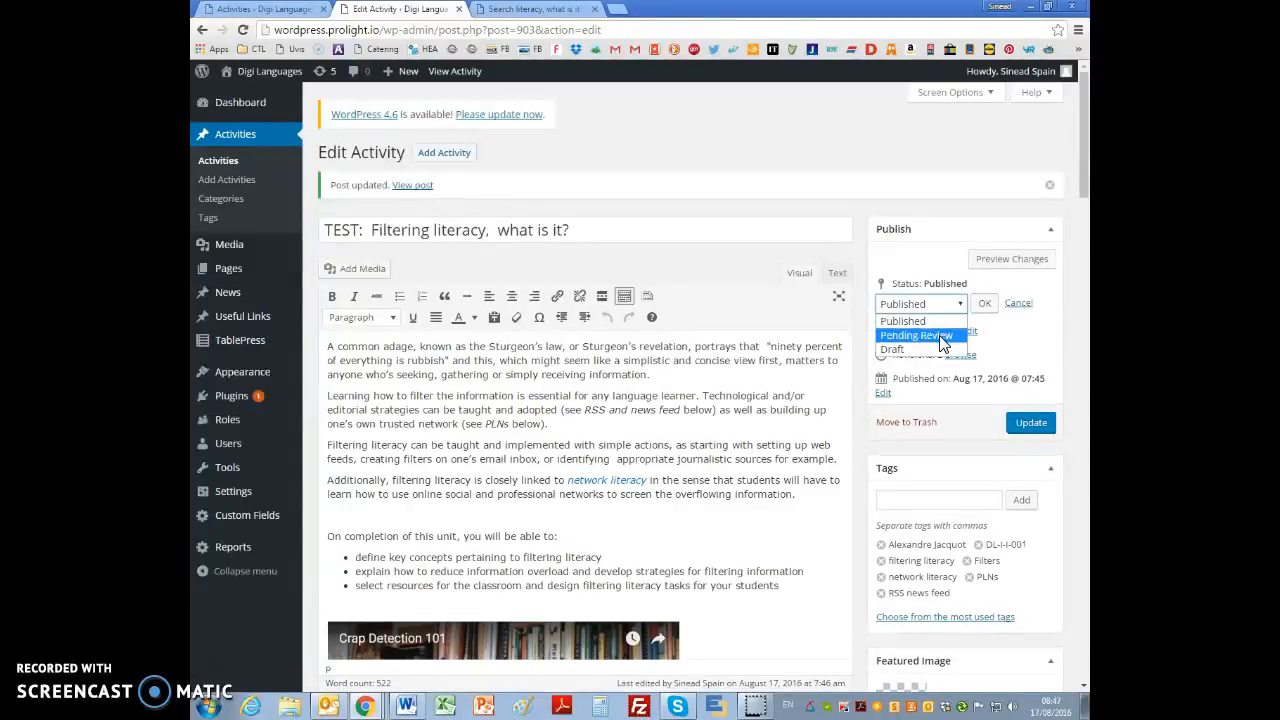
click(940, 337)
click(984, 303)
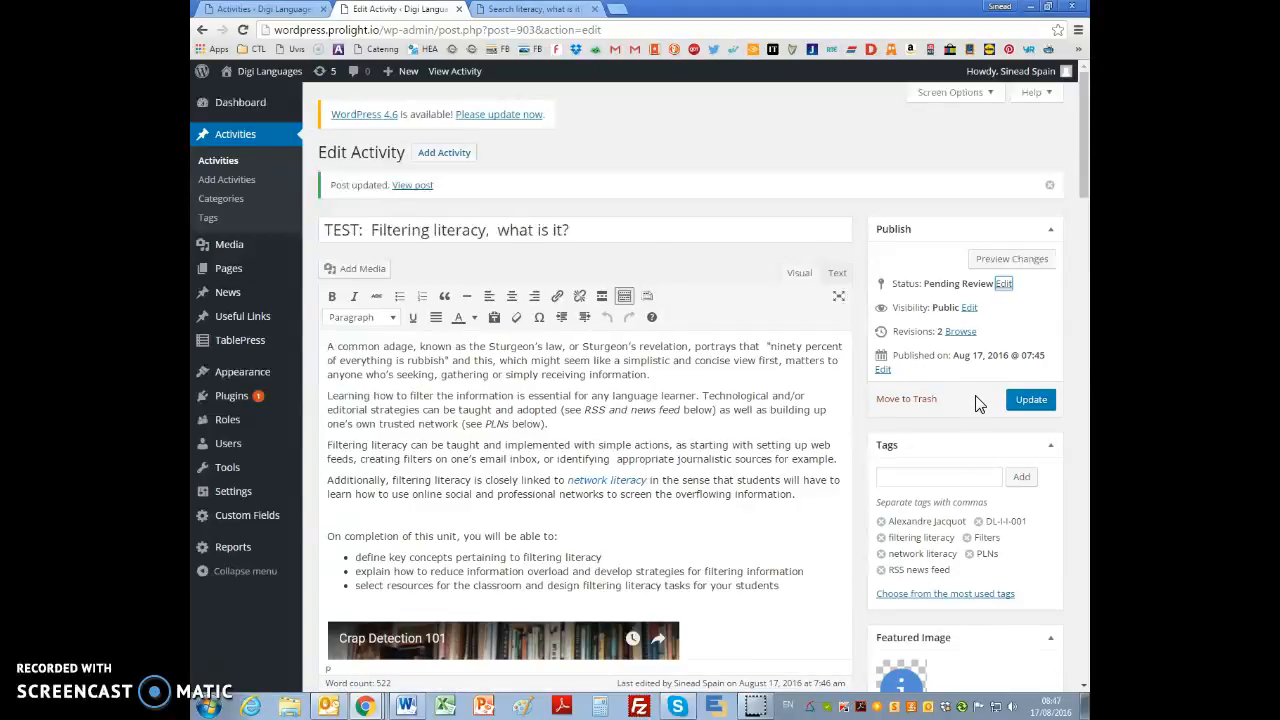
click(1031, 399)
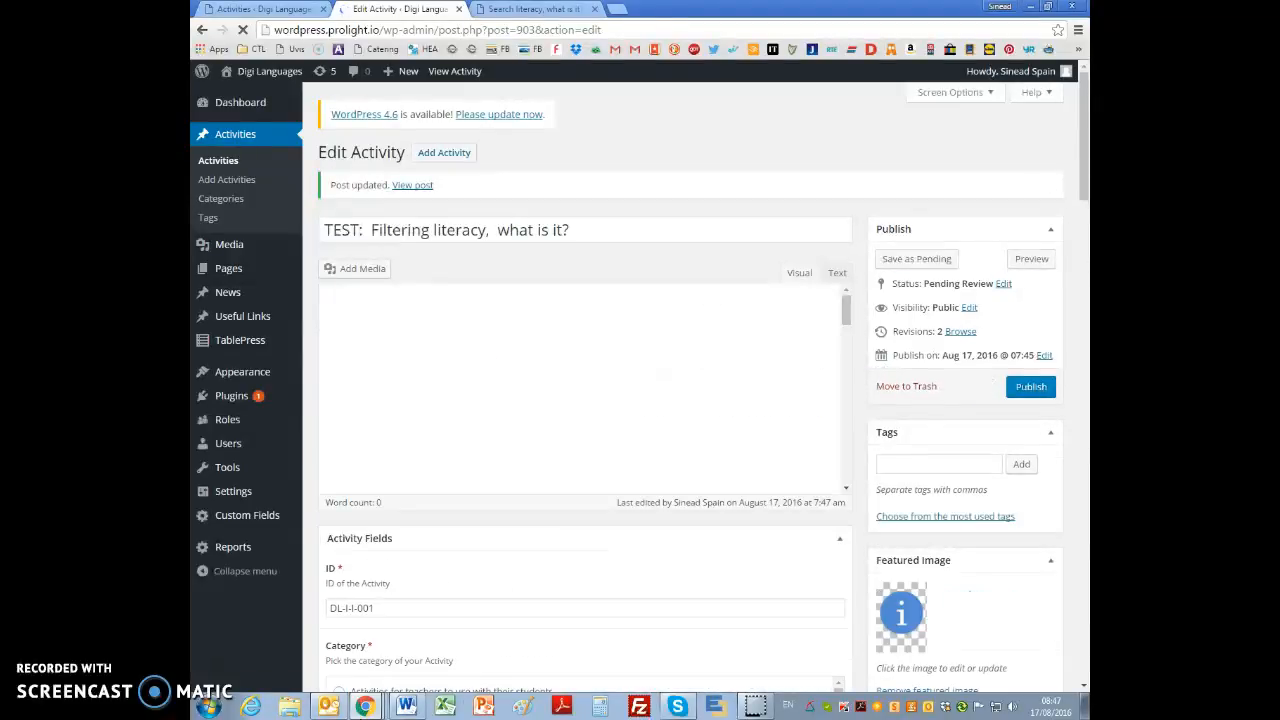